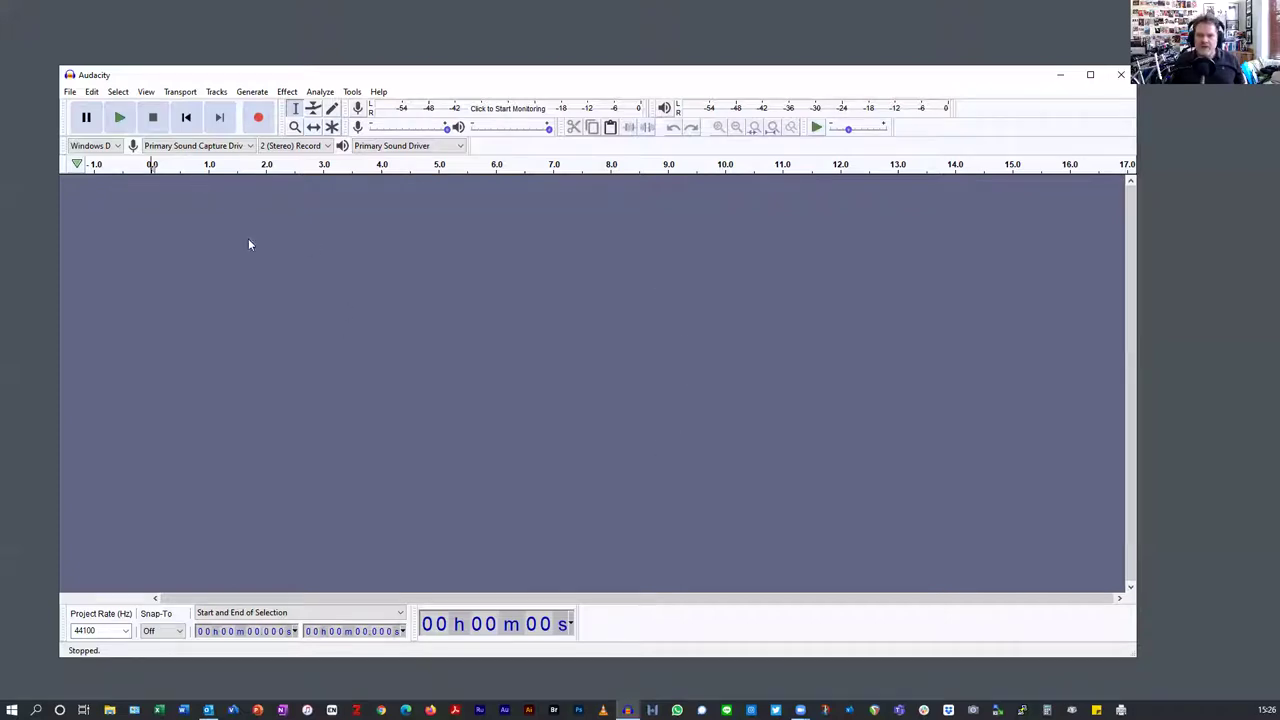
Step: Open ZOOM0004.WAV from the Store-A (G:) drive, in Audio Projects, 001-Leicester-Stories, Radio-Message-TEST
click(70, 93)
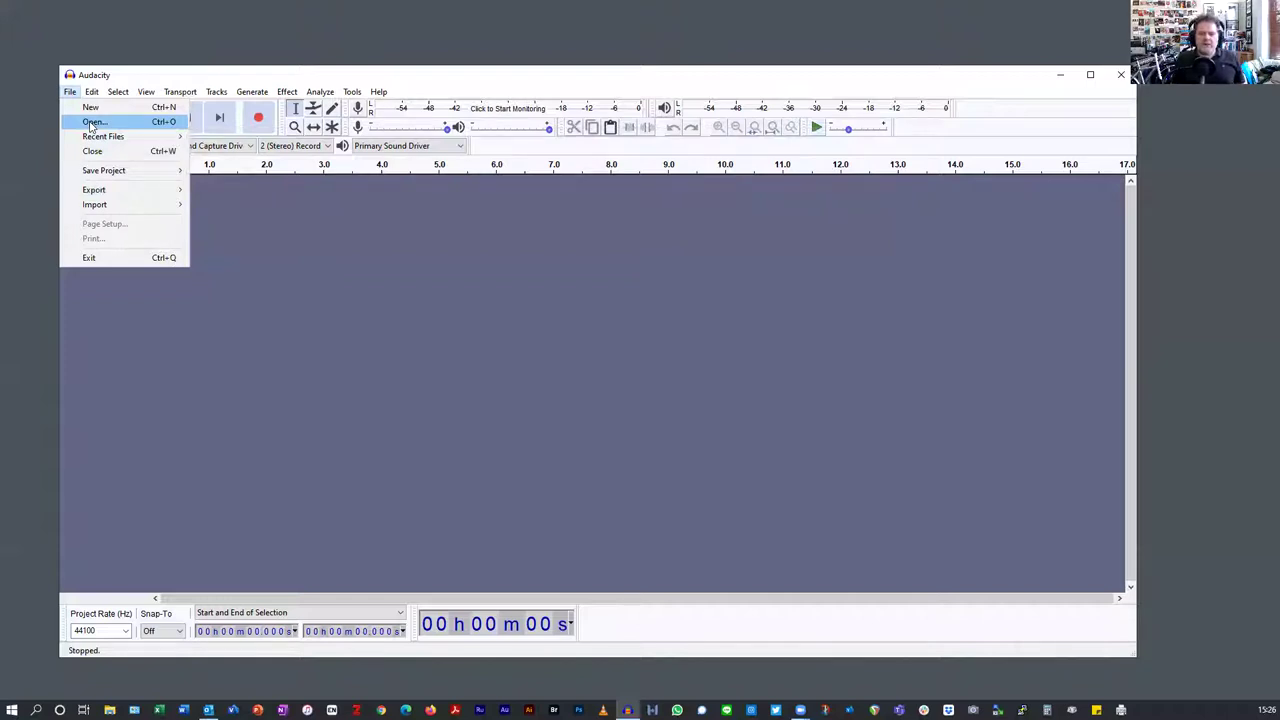
click(92, 122)
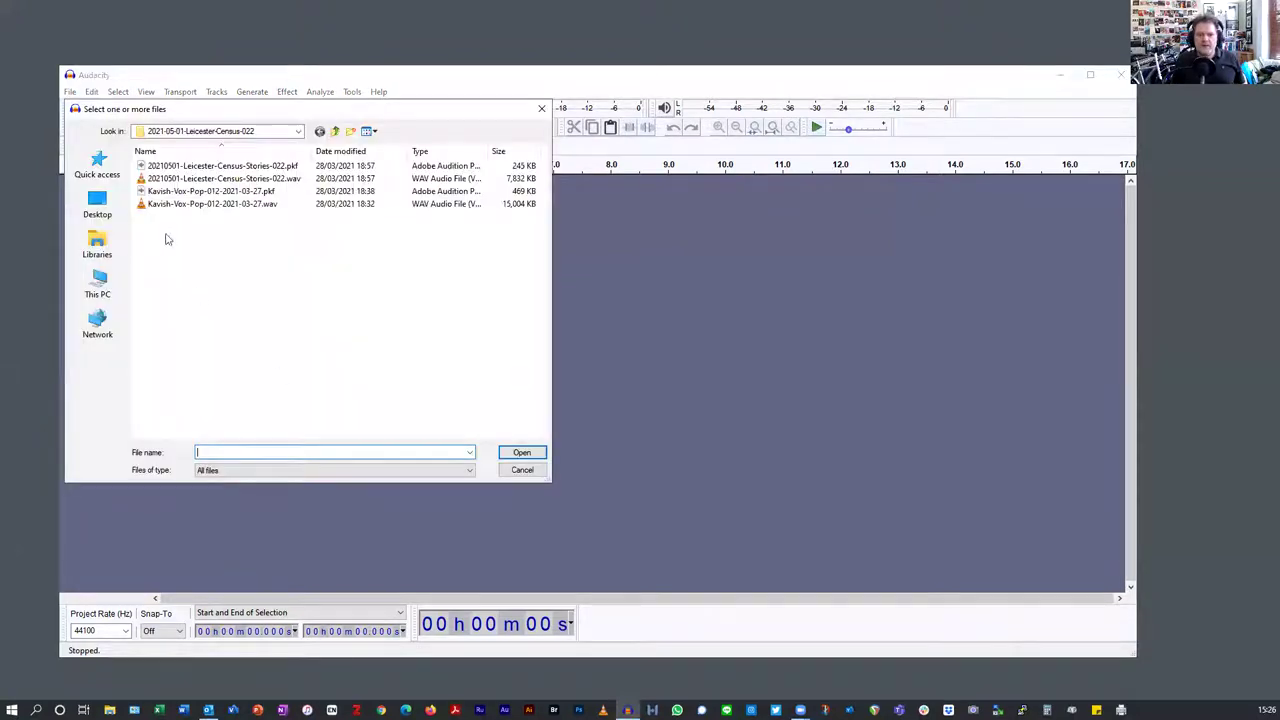
click(250, 134)
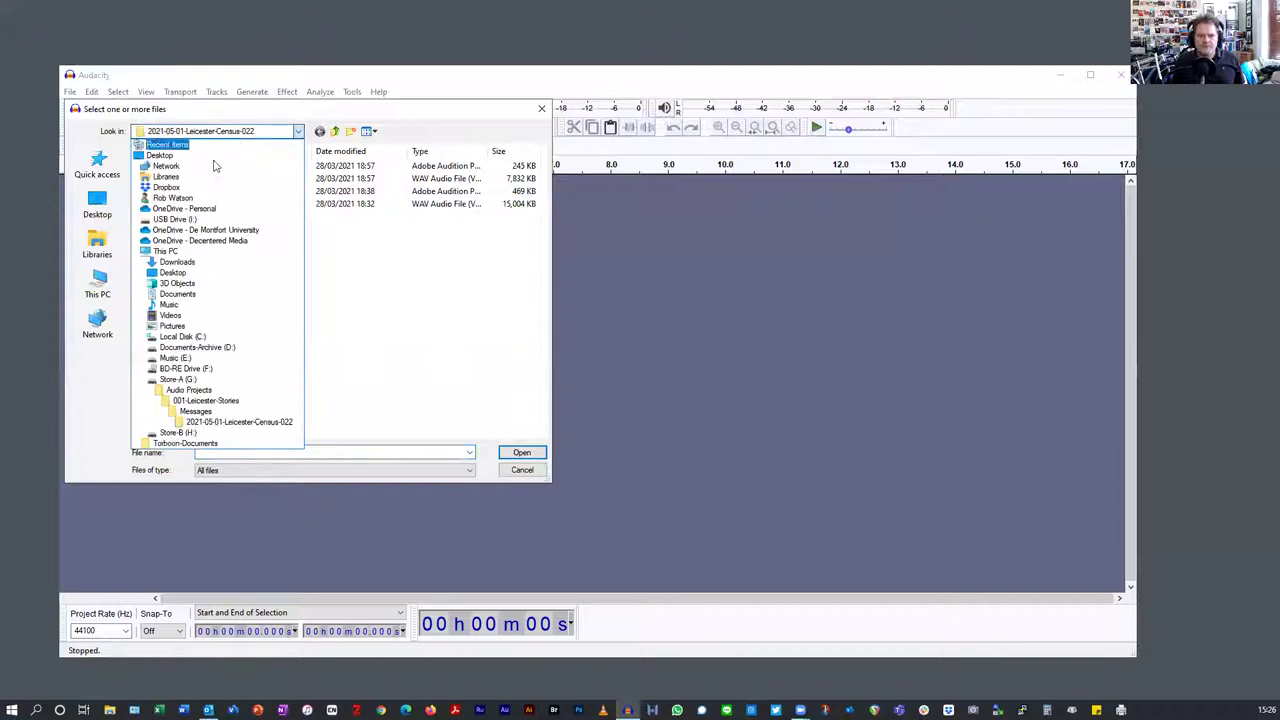
click(182, 379)
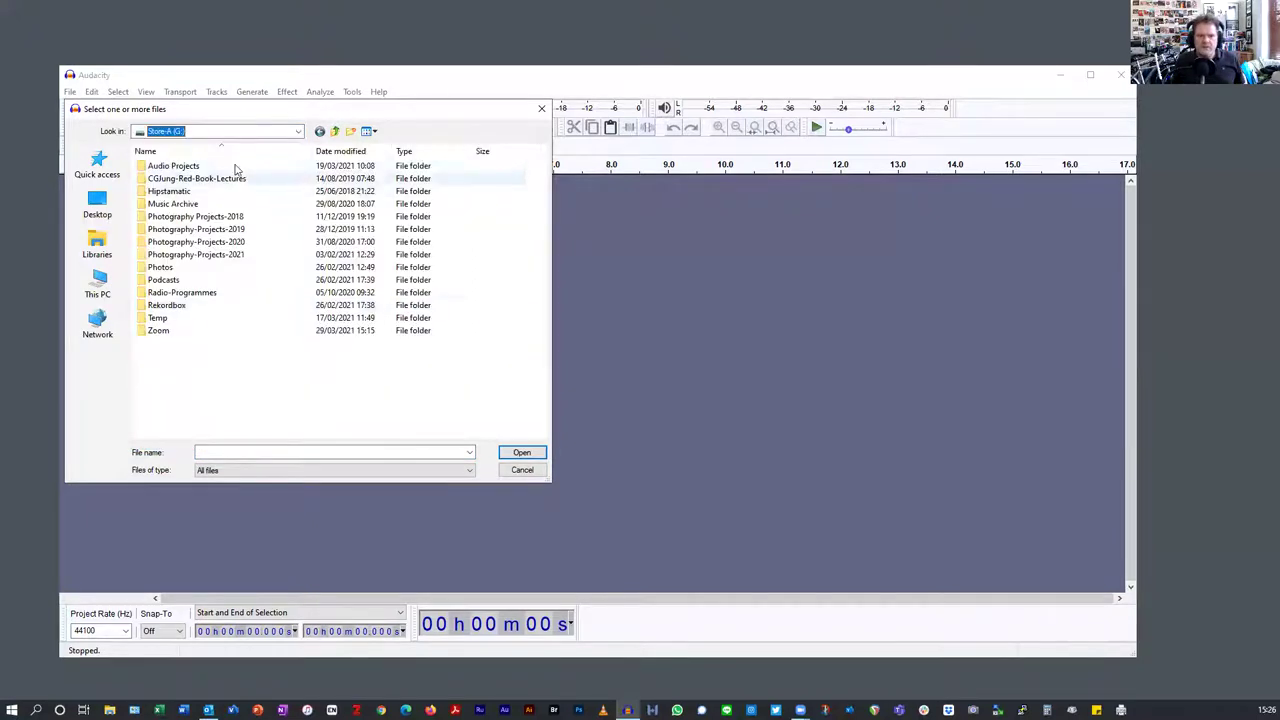
double_click(190, 167)
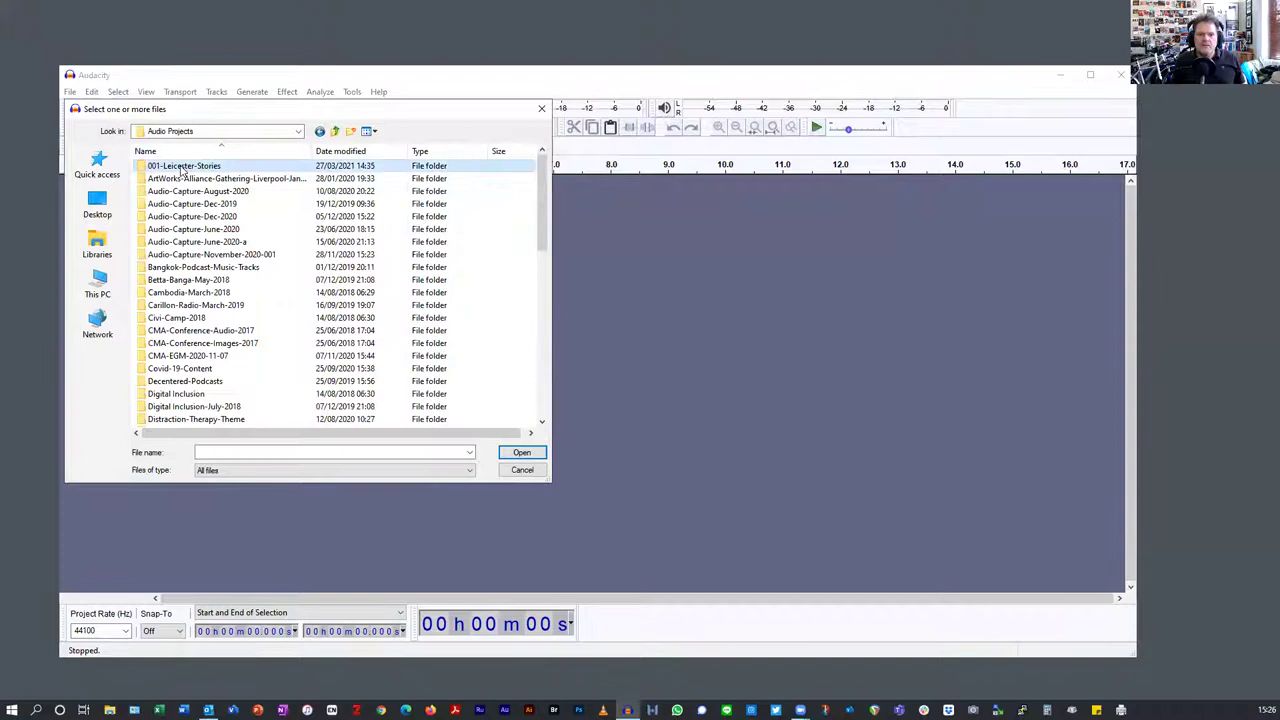
double_click(183, 167)
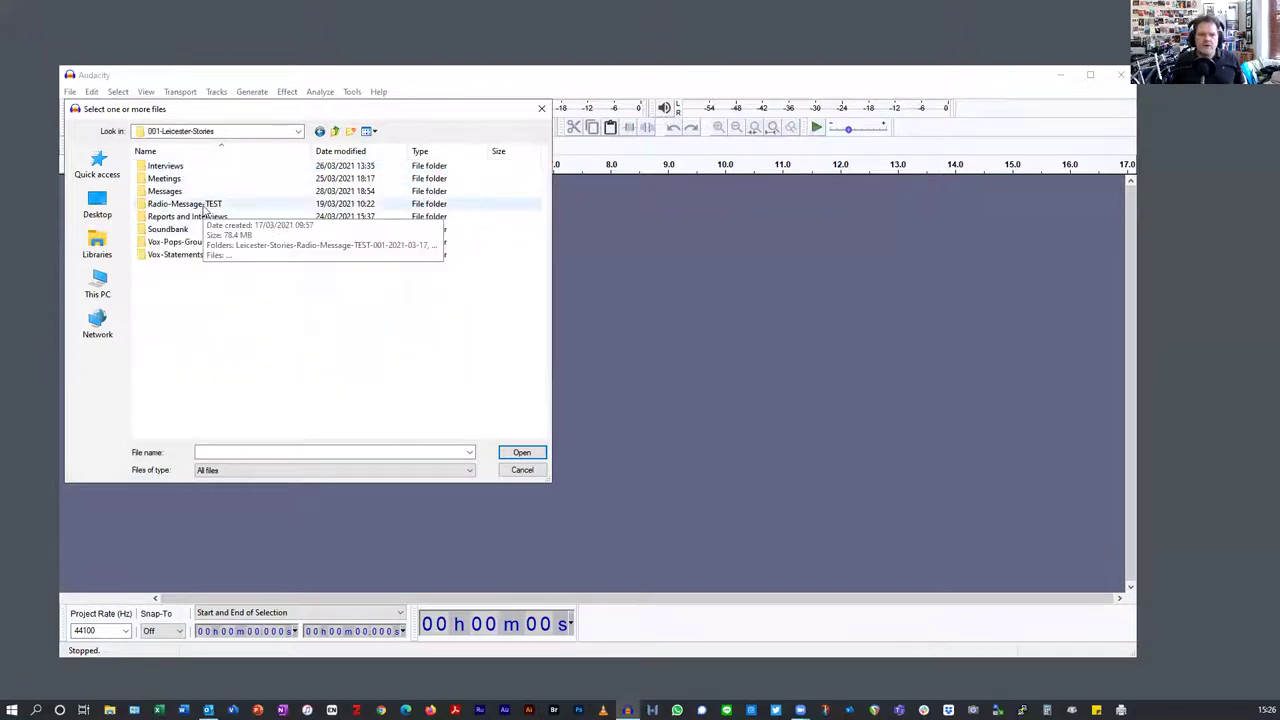
double_click(203, 206)
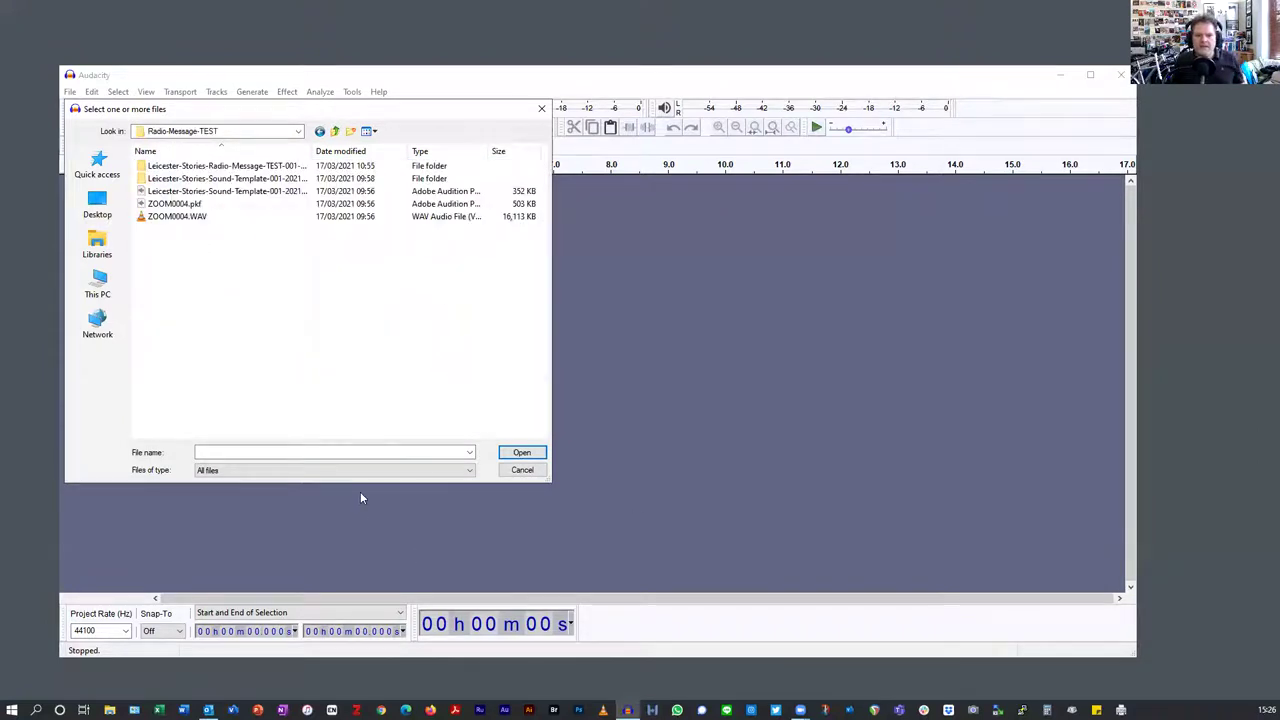
click(179, 219)
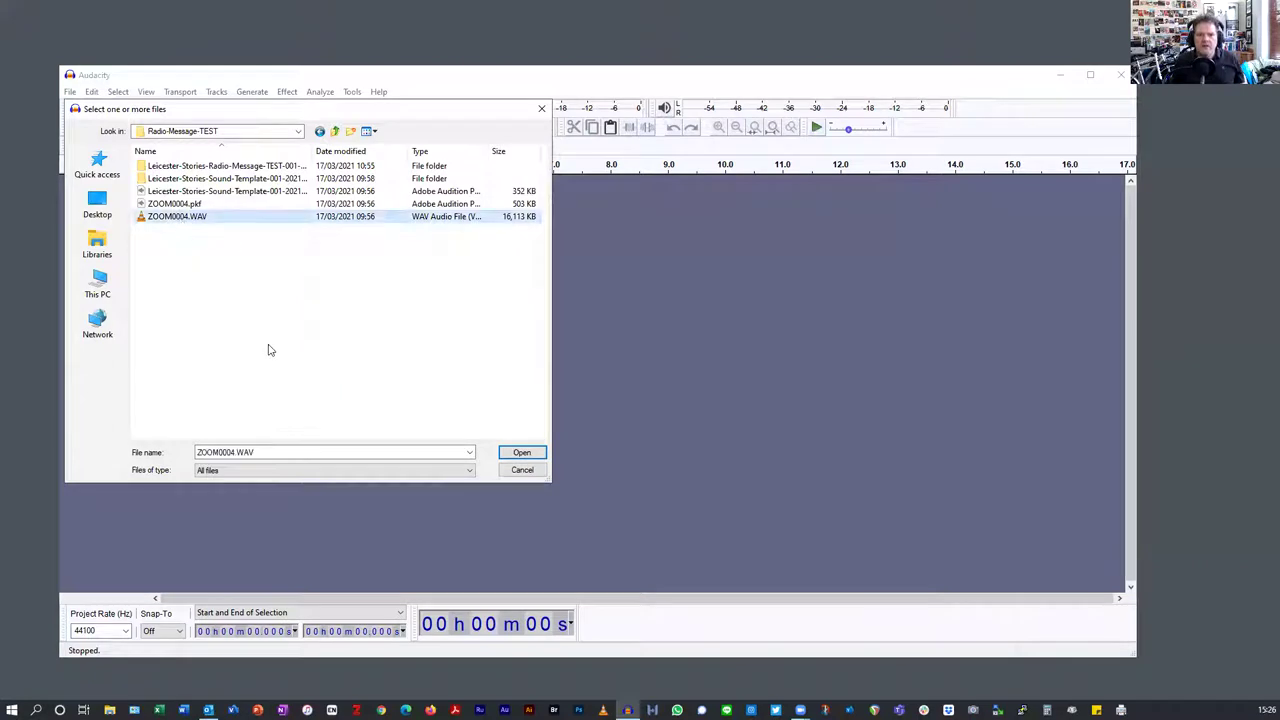
click(514, 454)
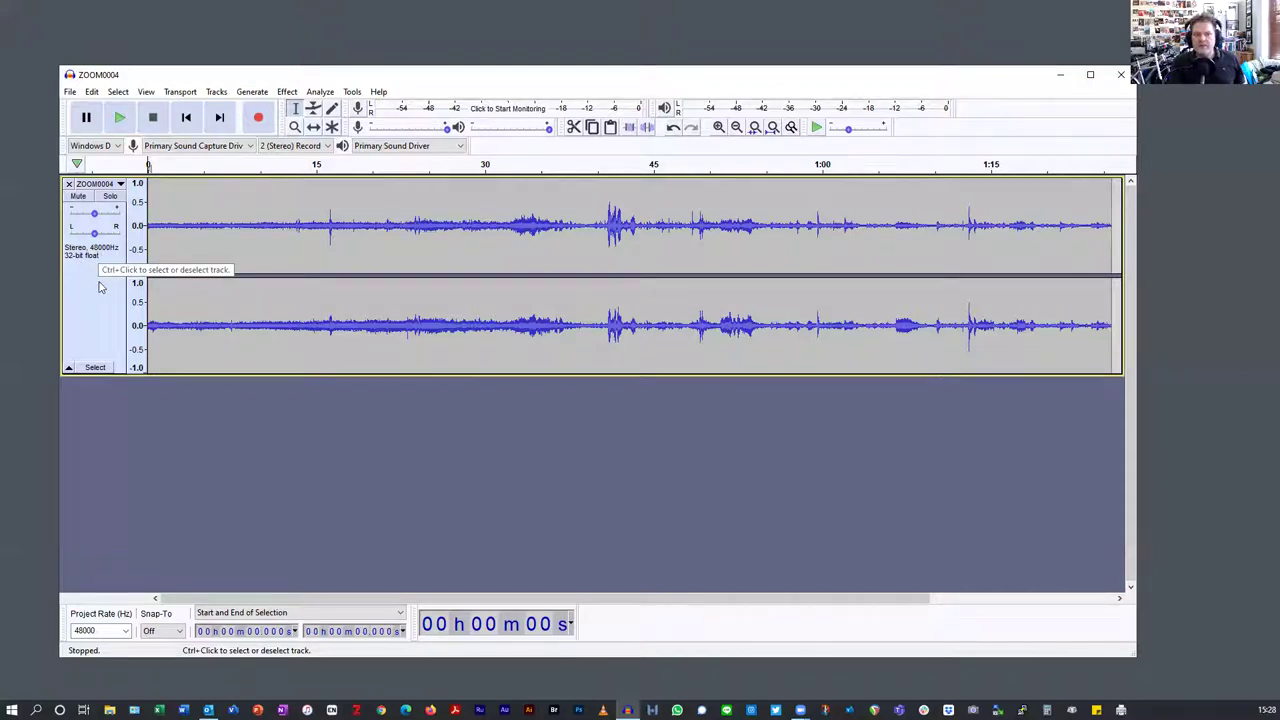
click(72, 95)
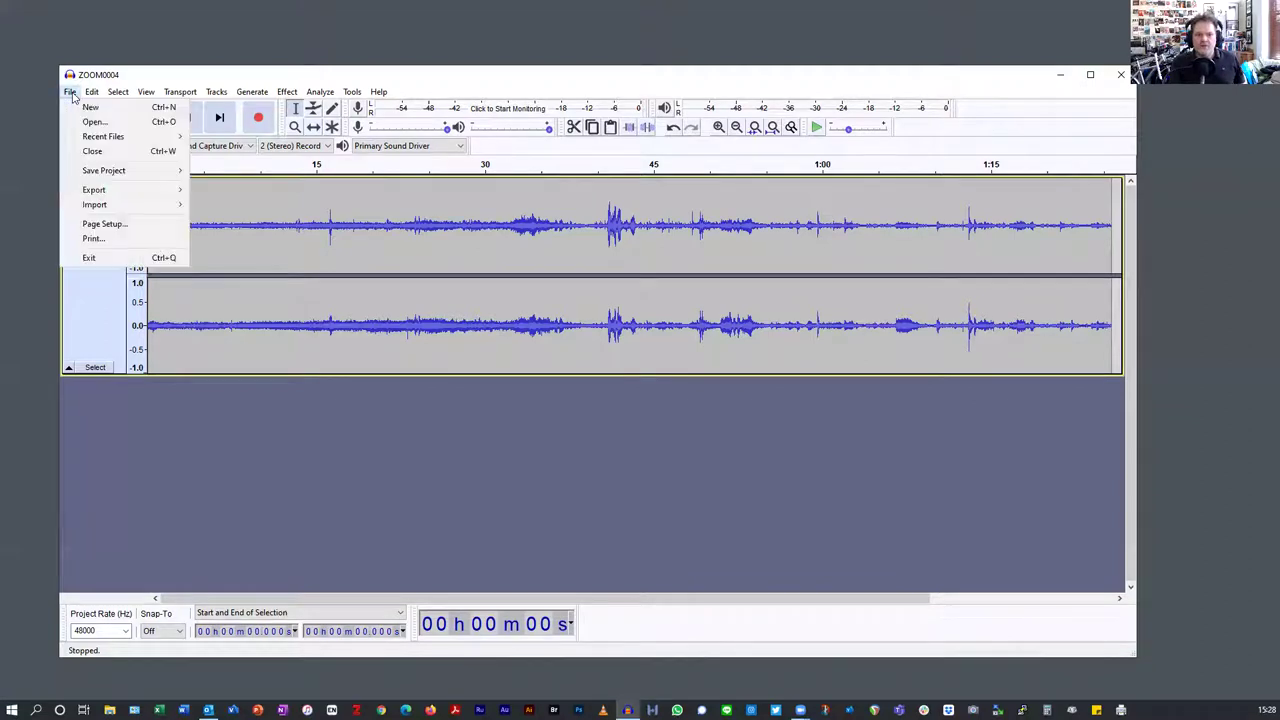
mouse_move(91, 95)
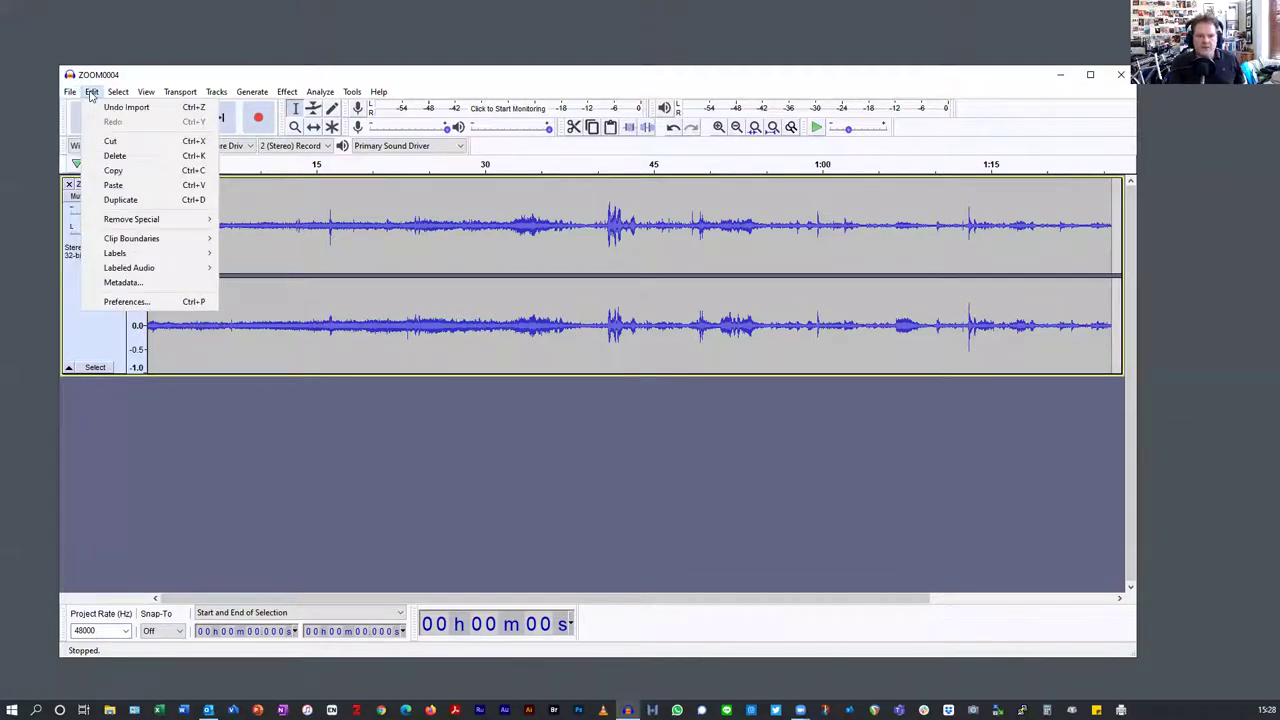
mouse_move(150, 93)
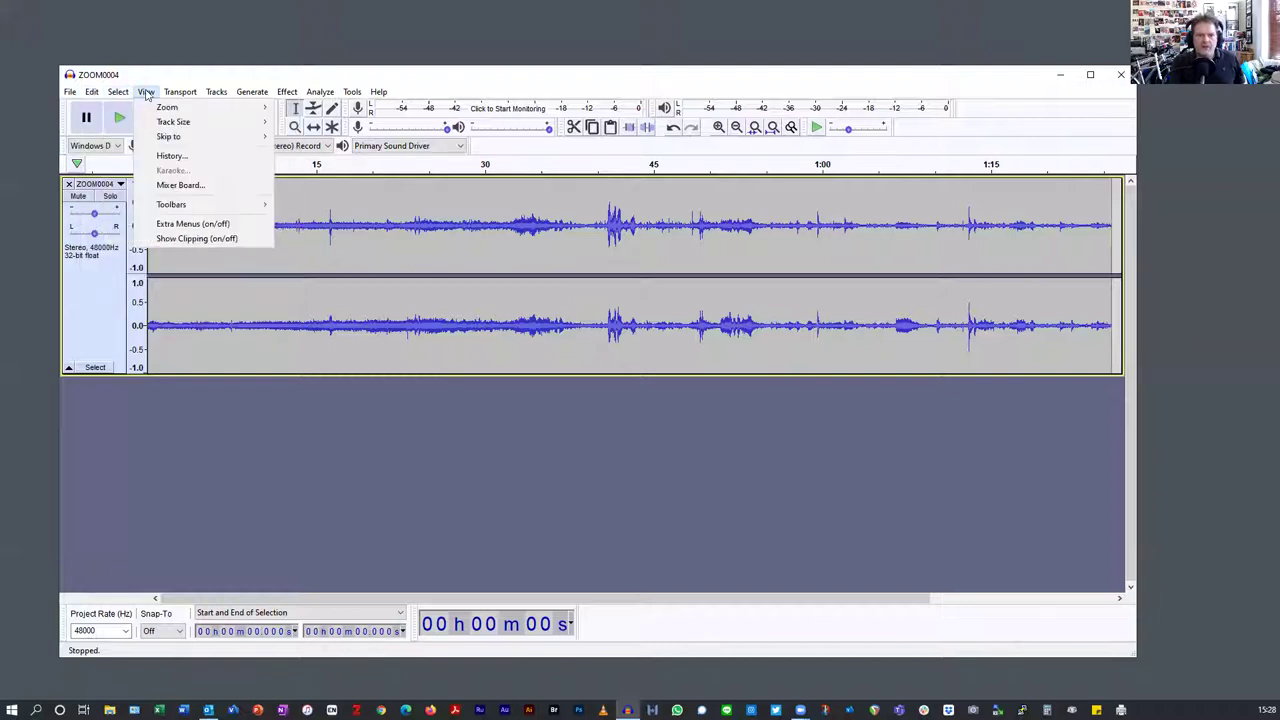
mouse_move(291, 93)
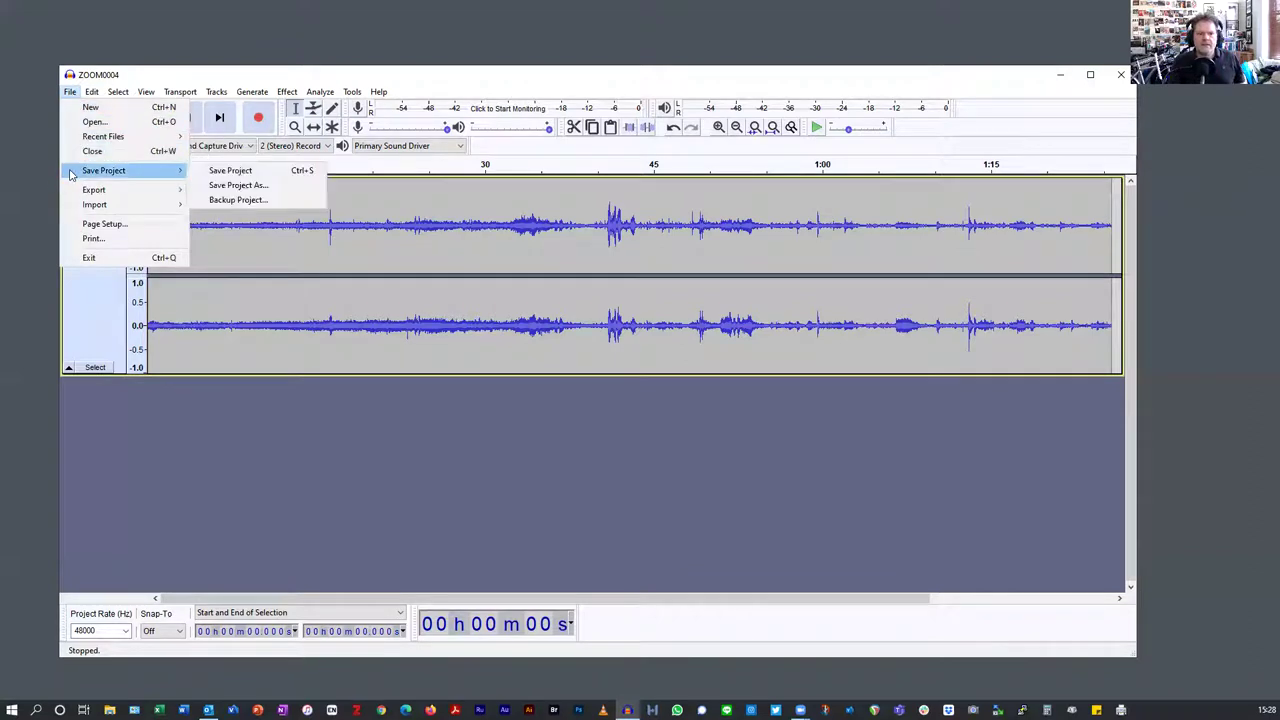
Step: Export the audio as ZOOM0004-Test.wav to the Audacity folder with Signed 16-bit PCM encoding, leaving the metadata tags blank
mouse_move(74, 192)
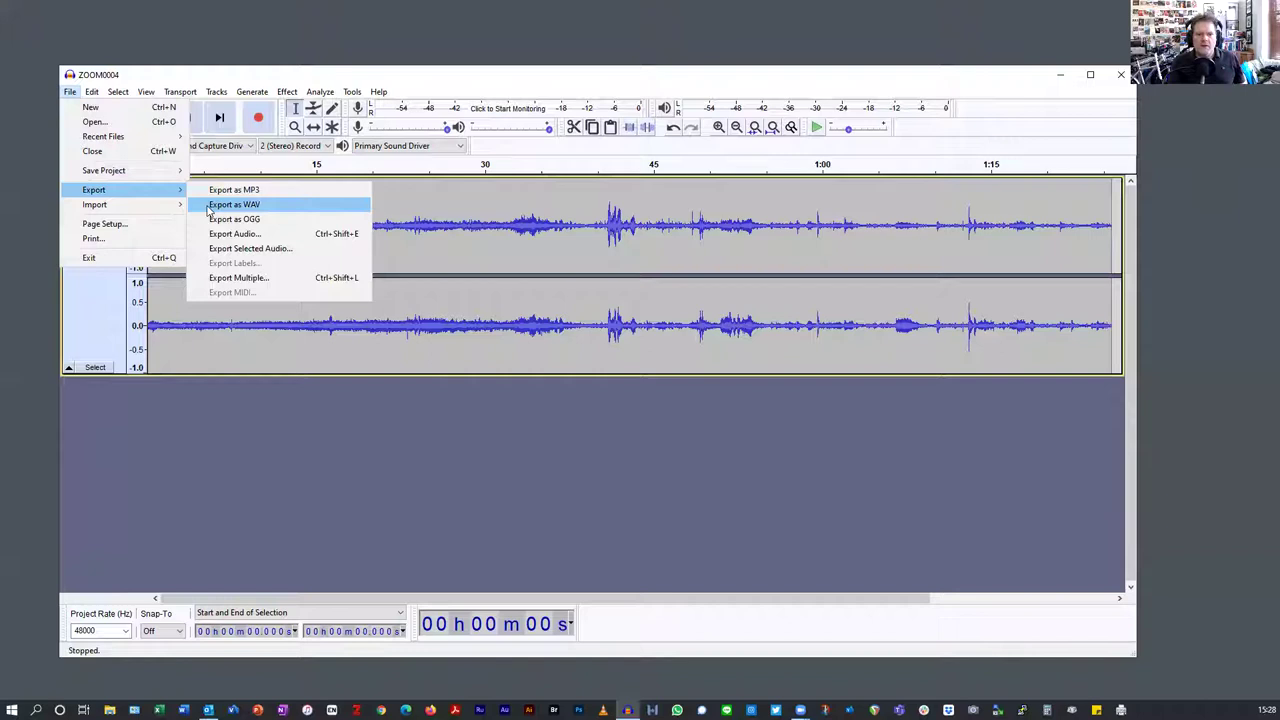
click(212, 205)
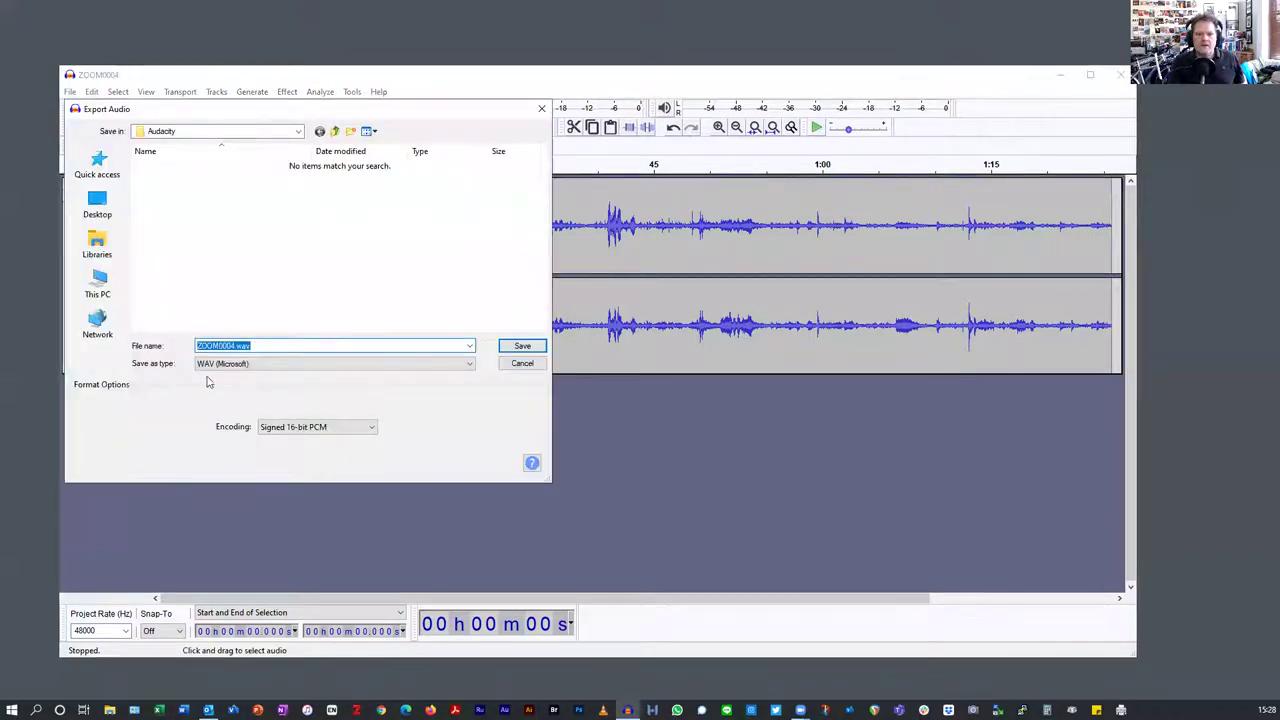
click(314, 433)
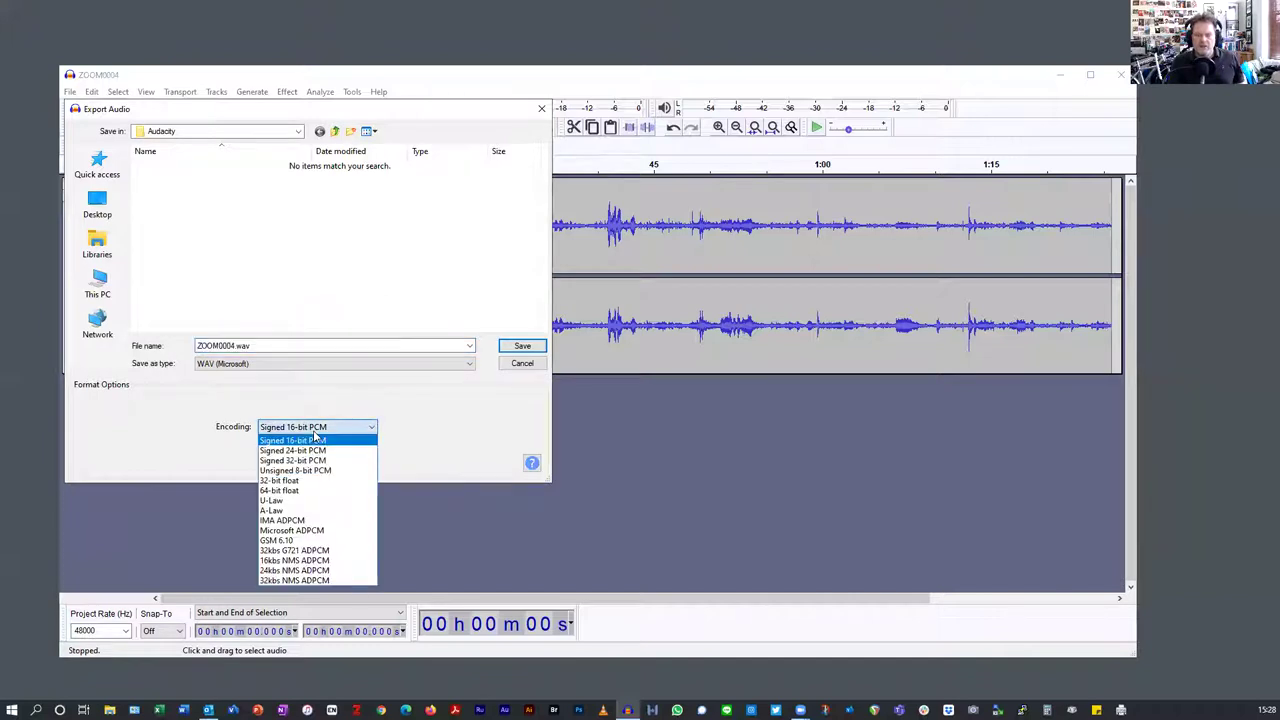
click(314, 440)
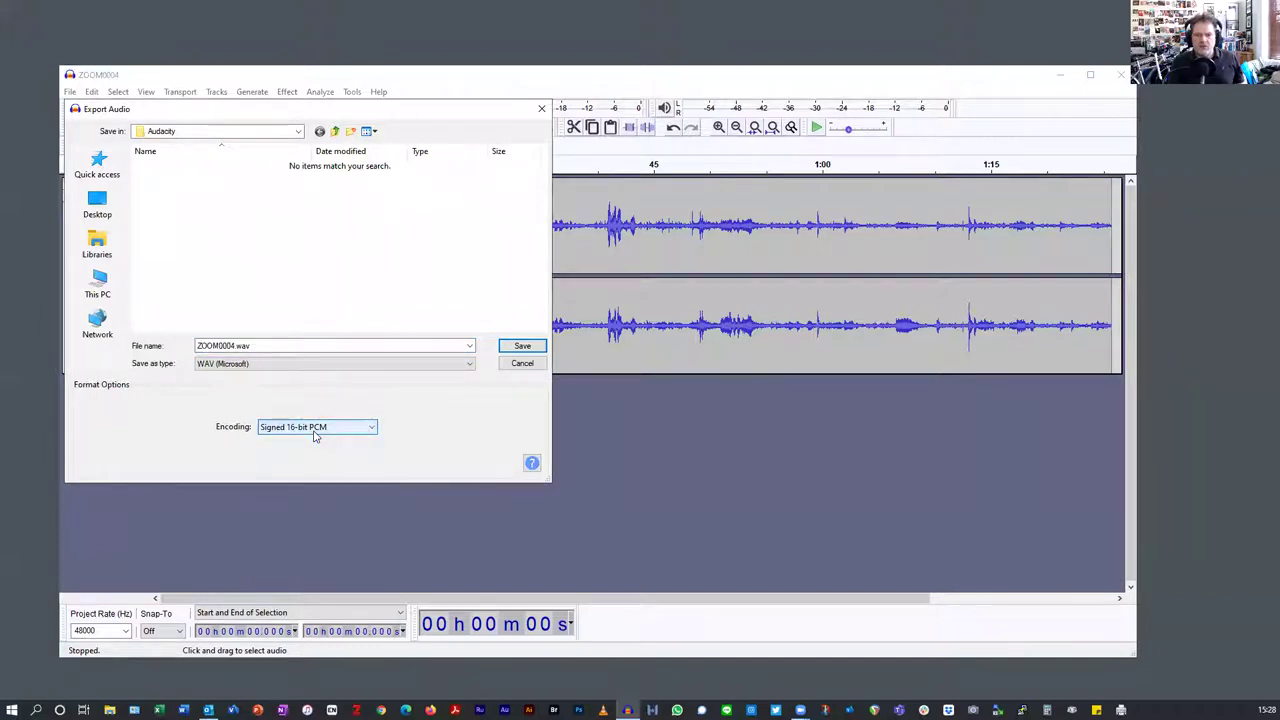
double_click(225, 345)
click(225, 345)
text(-Test)
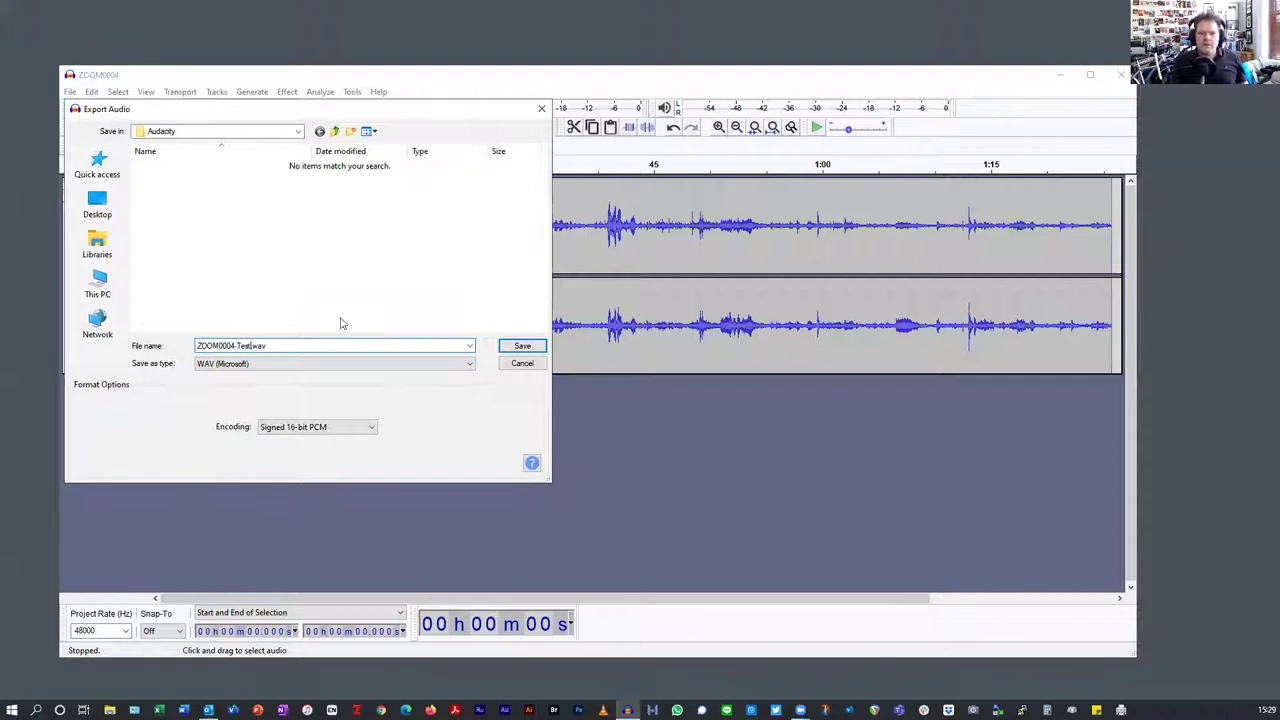
click(512, 349)
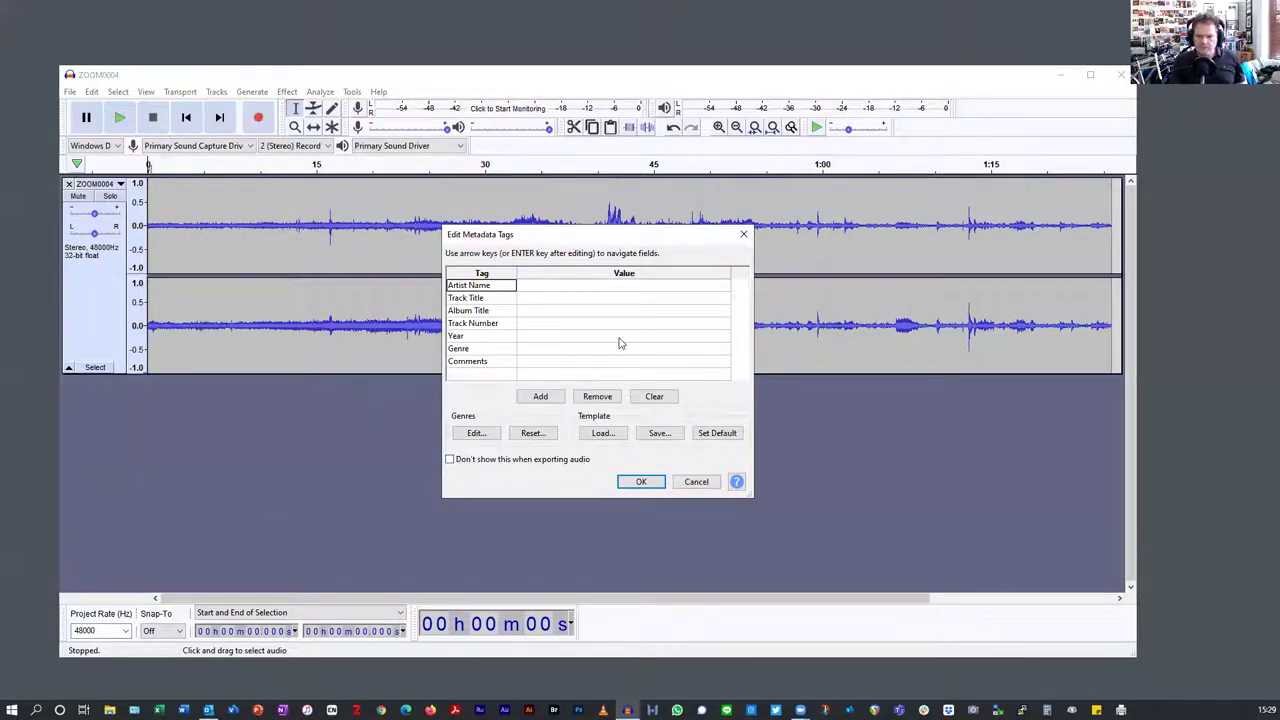
click(641, 481)
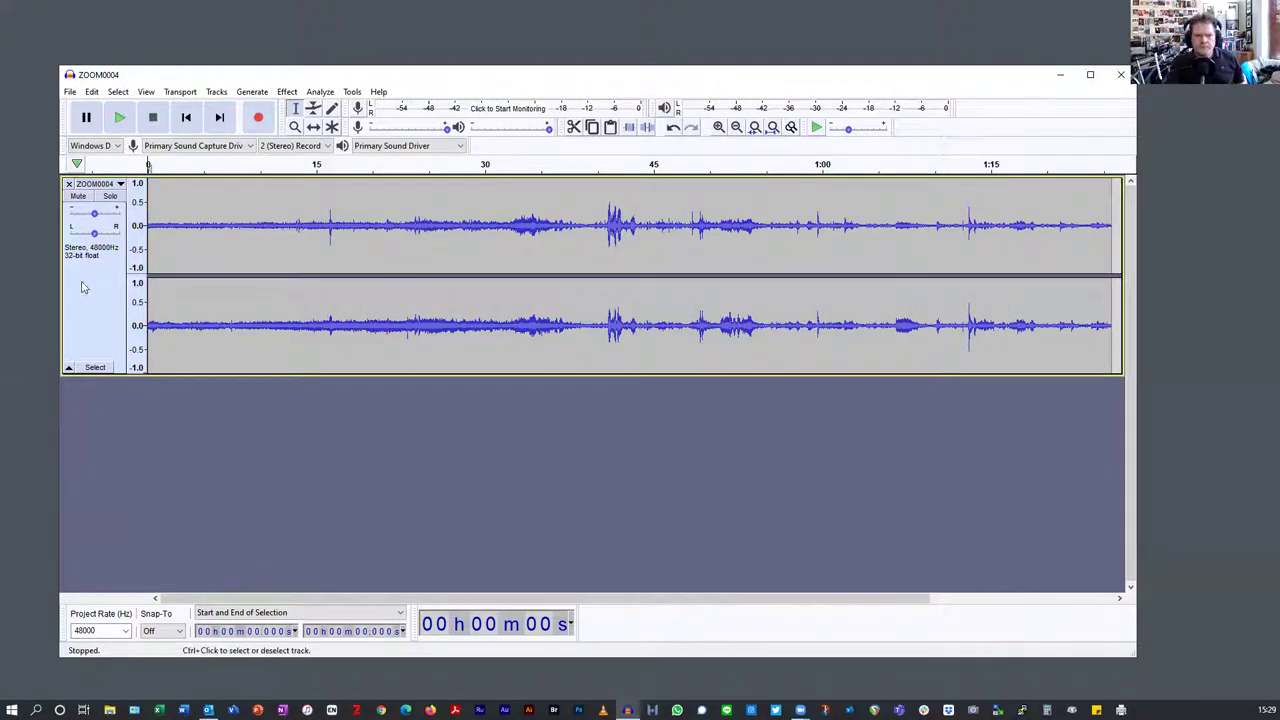
Step: Close the ZOOM0004 project without saving its changes
click(70, 91)
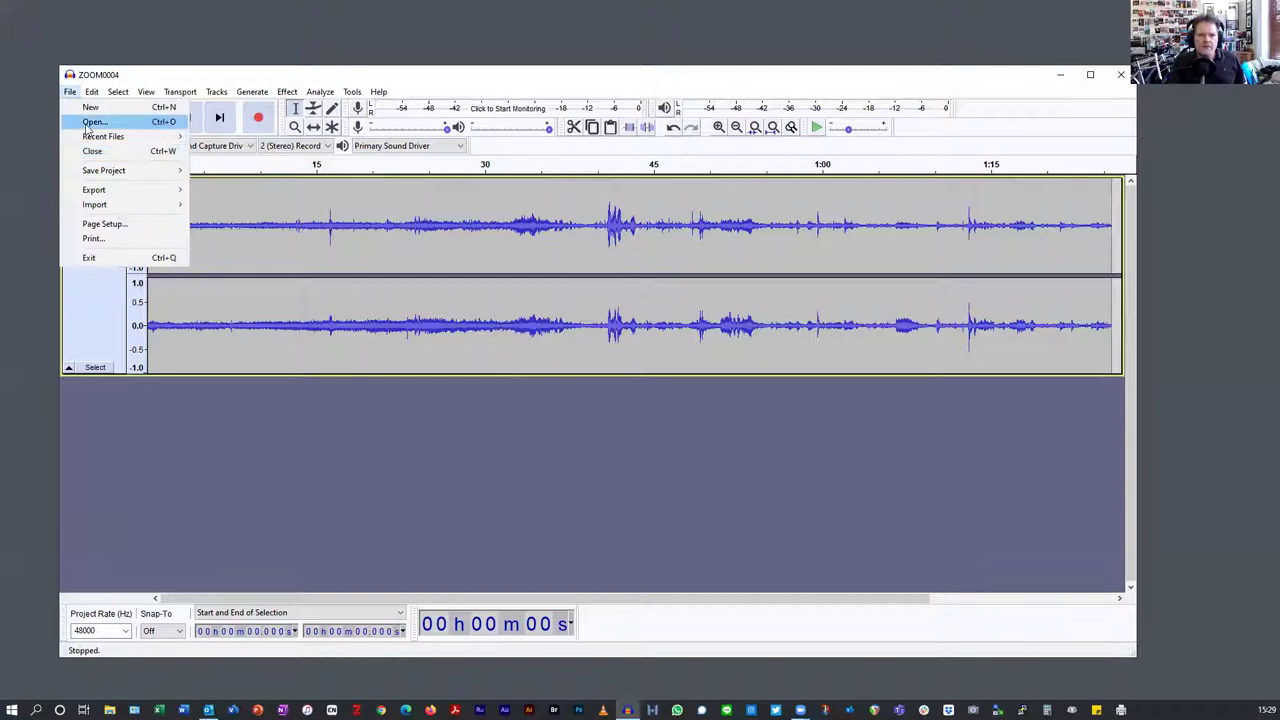
click(90, 151)
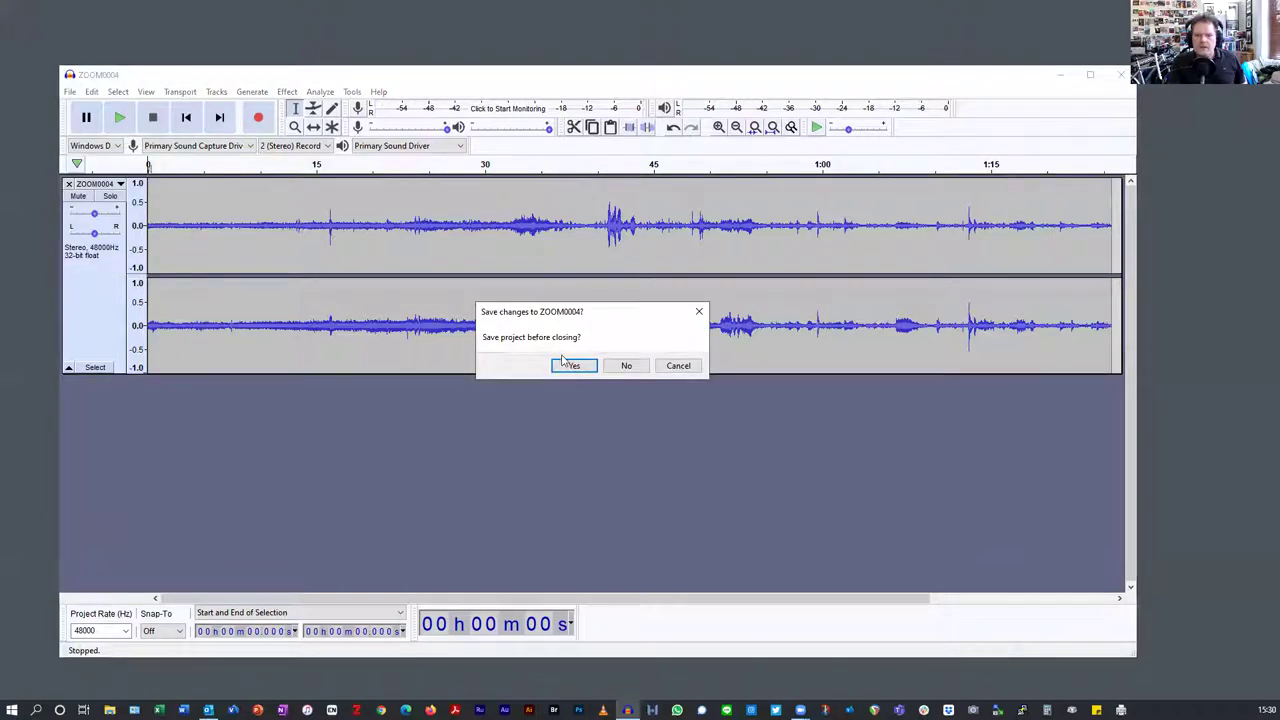
click(626, 366)
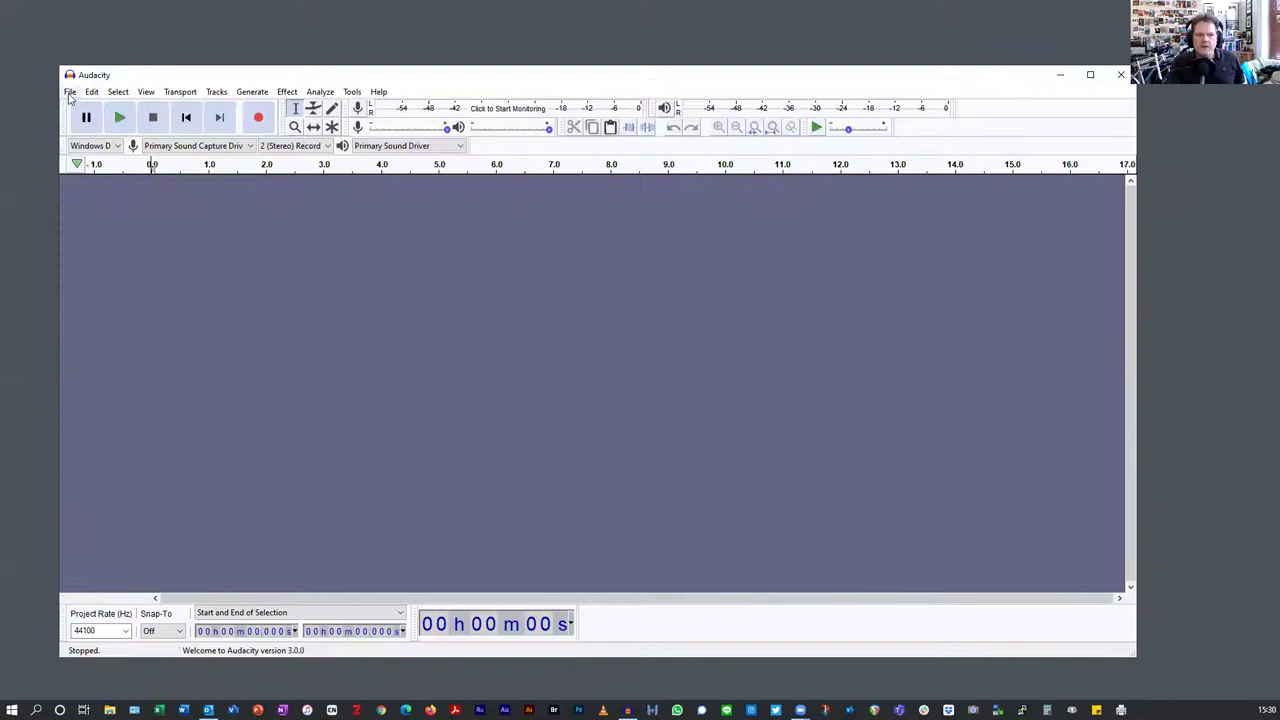
Step: Reopen the original ZOOM0004.WAV recording from the Radio-Message-TEST folder
click(70, 91)
click(76, 122)
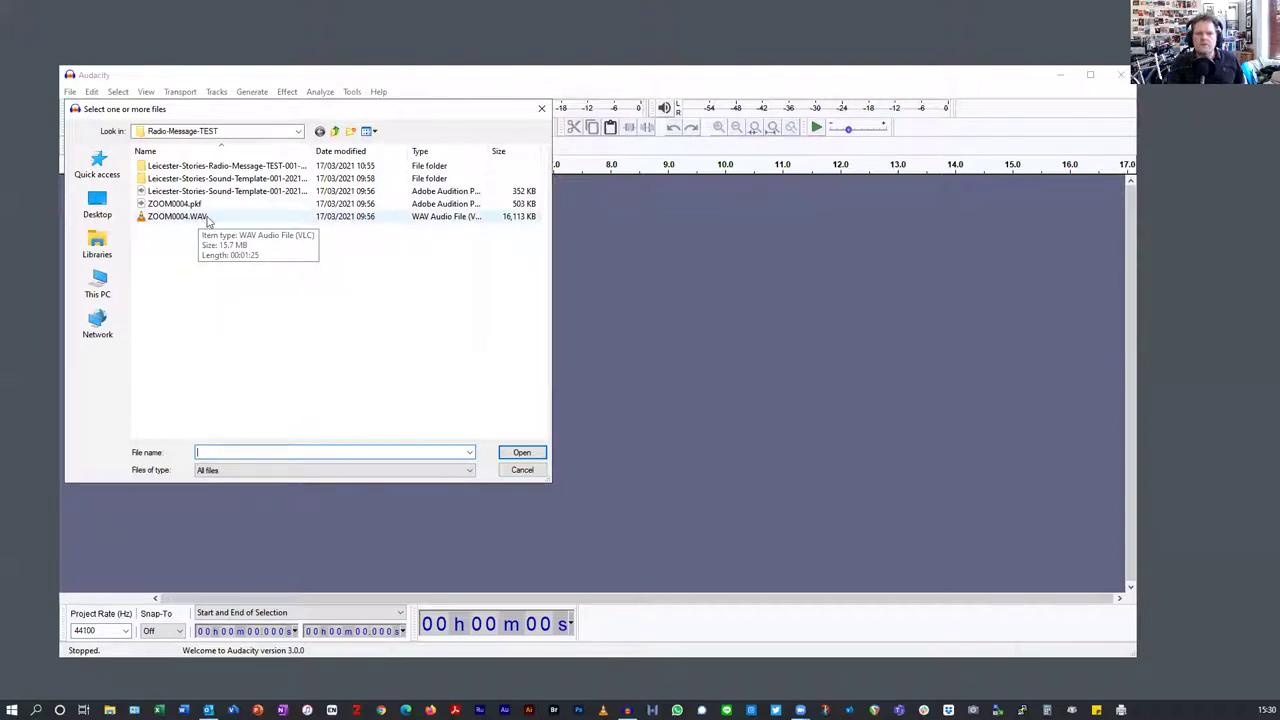
double_click(209, 166)
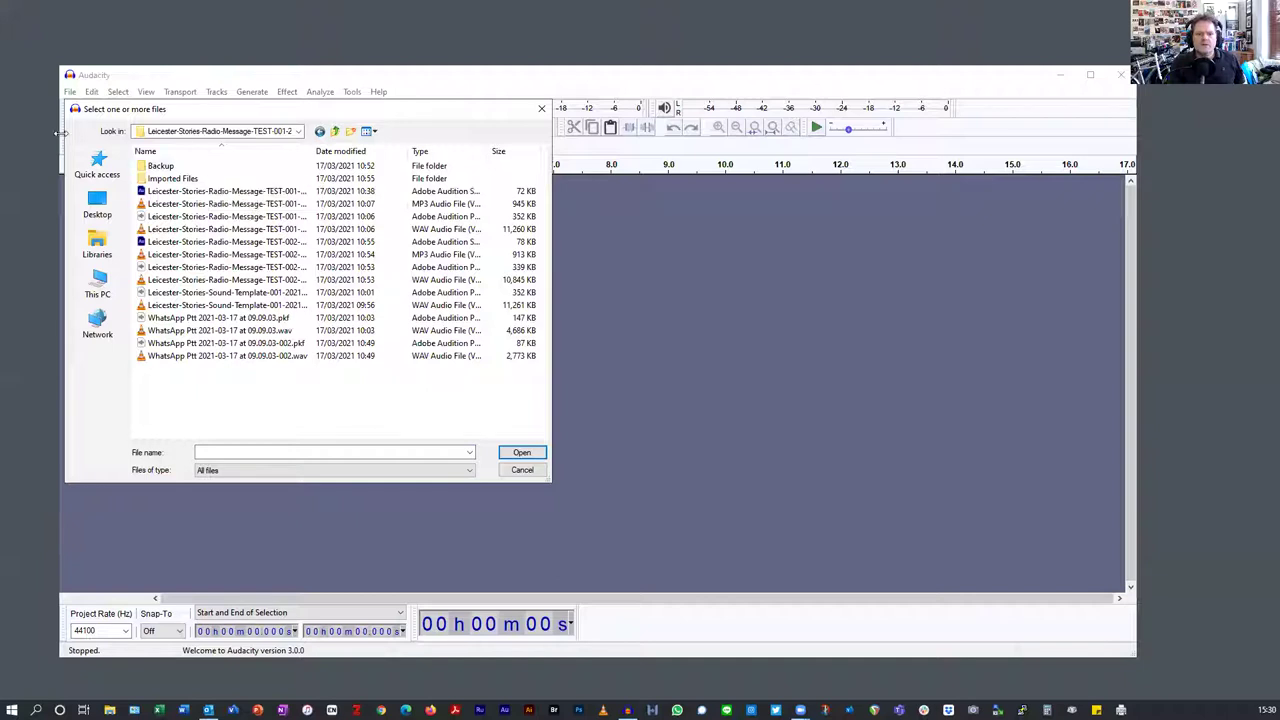
click(292, 134)
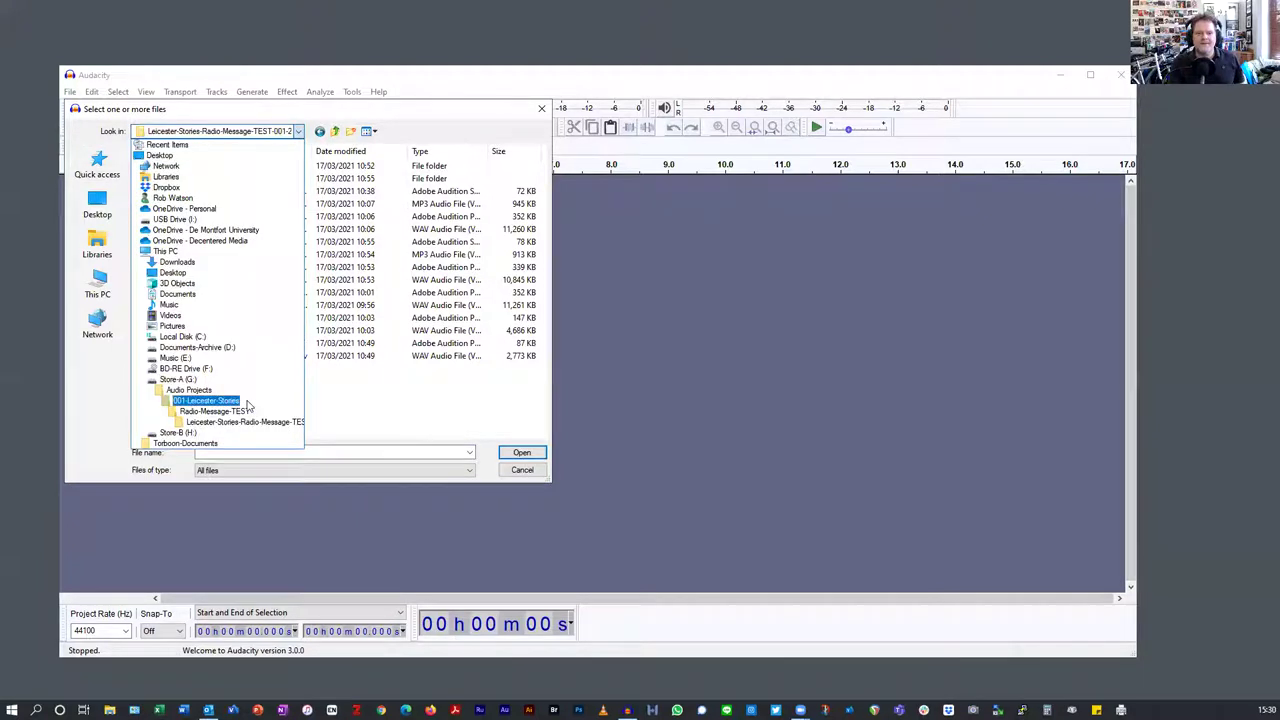
click(243, 411)
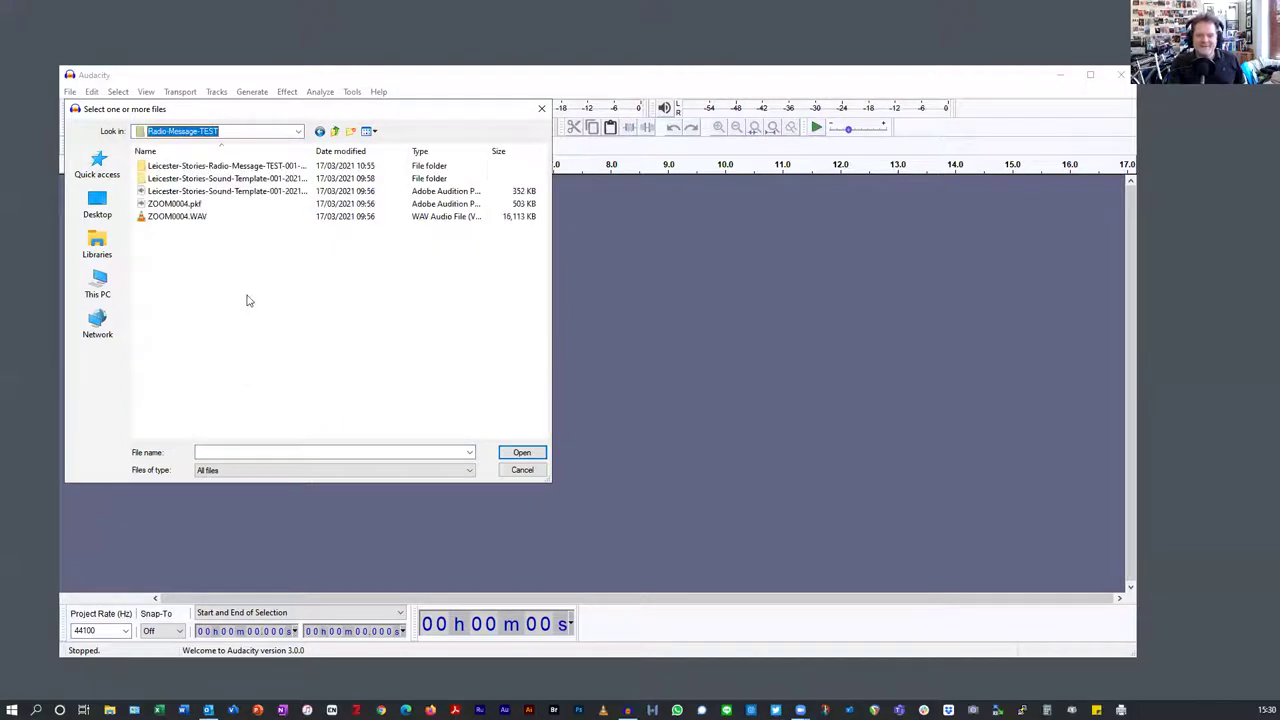
click(195, 217)
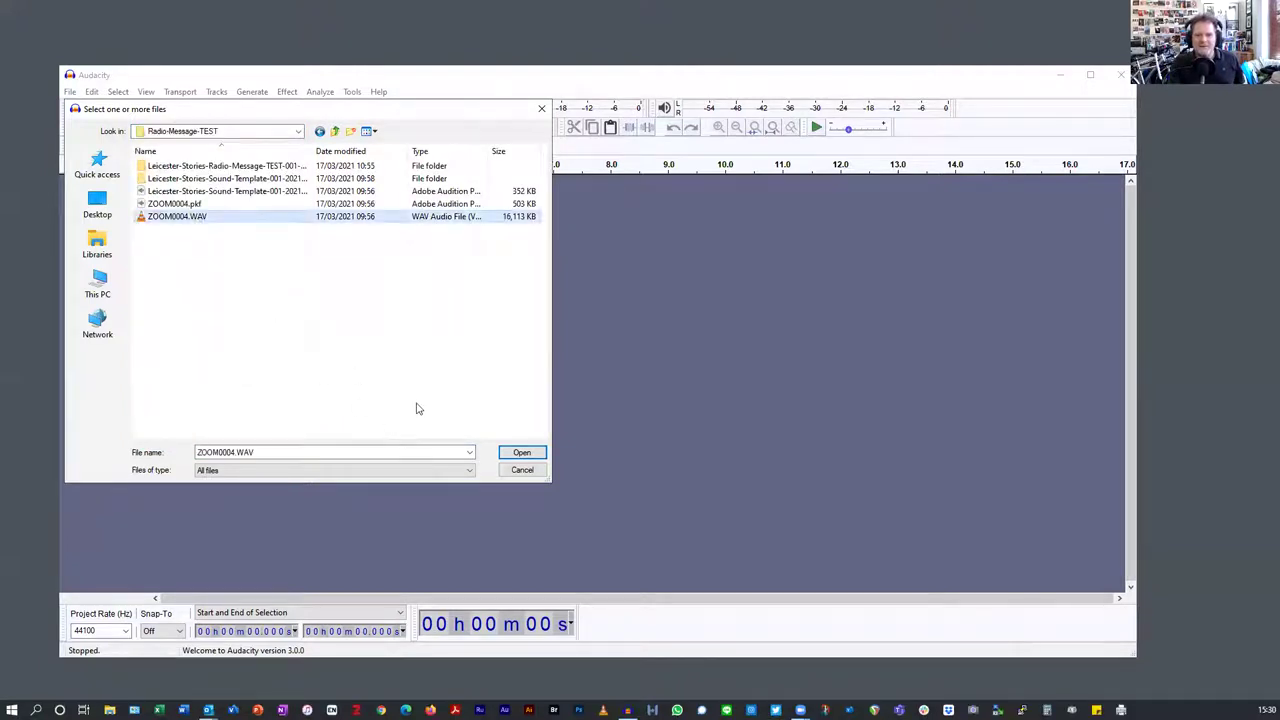
click(522, 452)
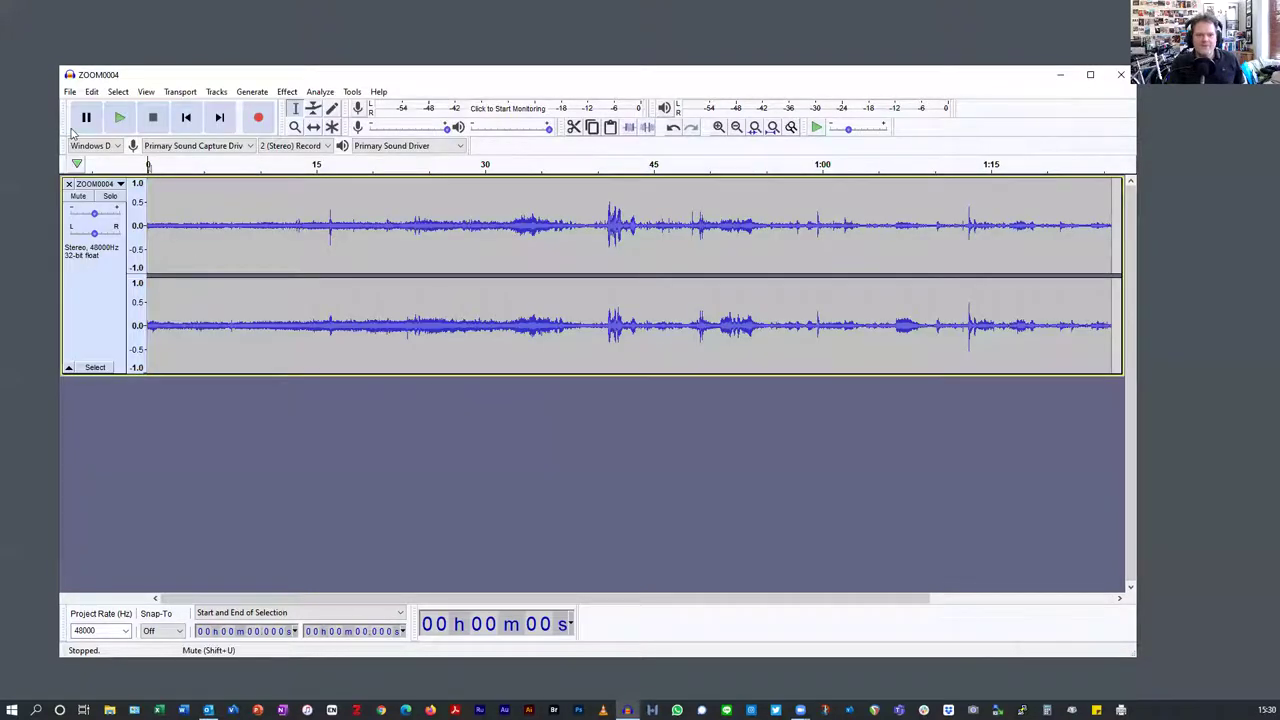
Step: Start a WAV export and set its destination to Radio-Message-TEST under Store-A (G:), Audio Projects, 001-Leicester-Stories
click(68, 93)
mouse_move(78, 190)
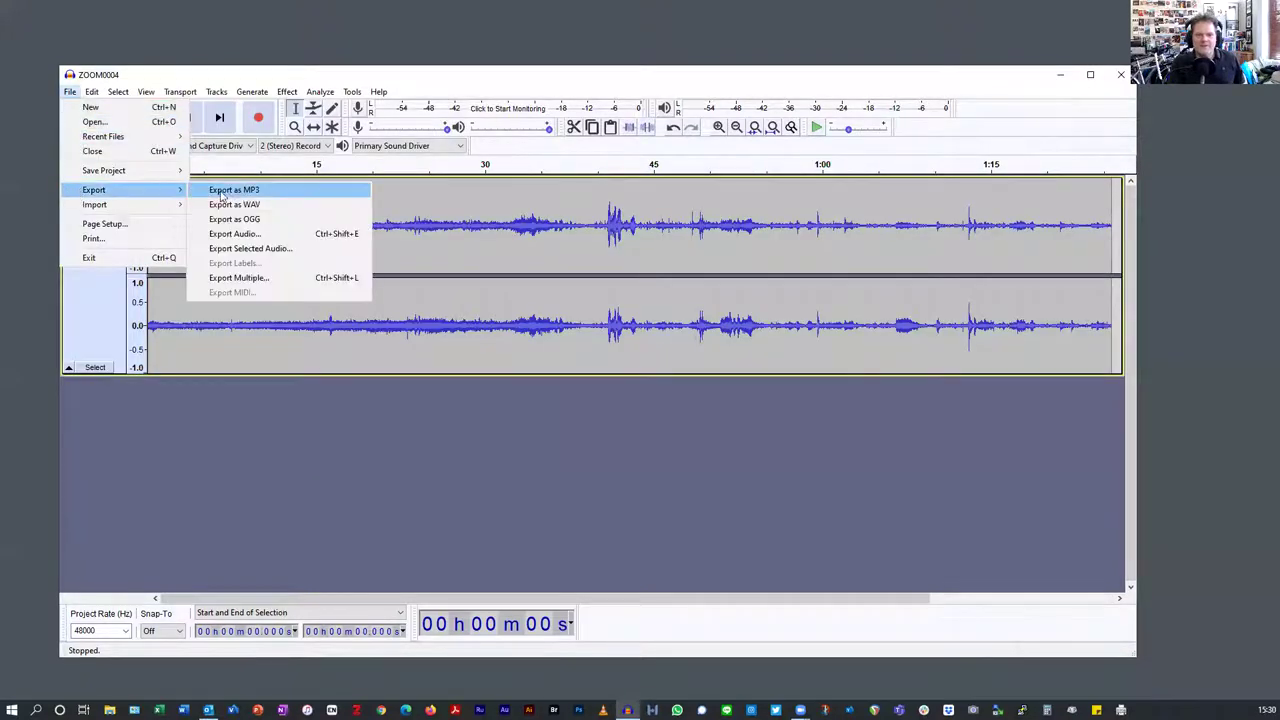
click(234, 204)
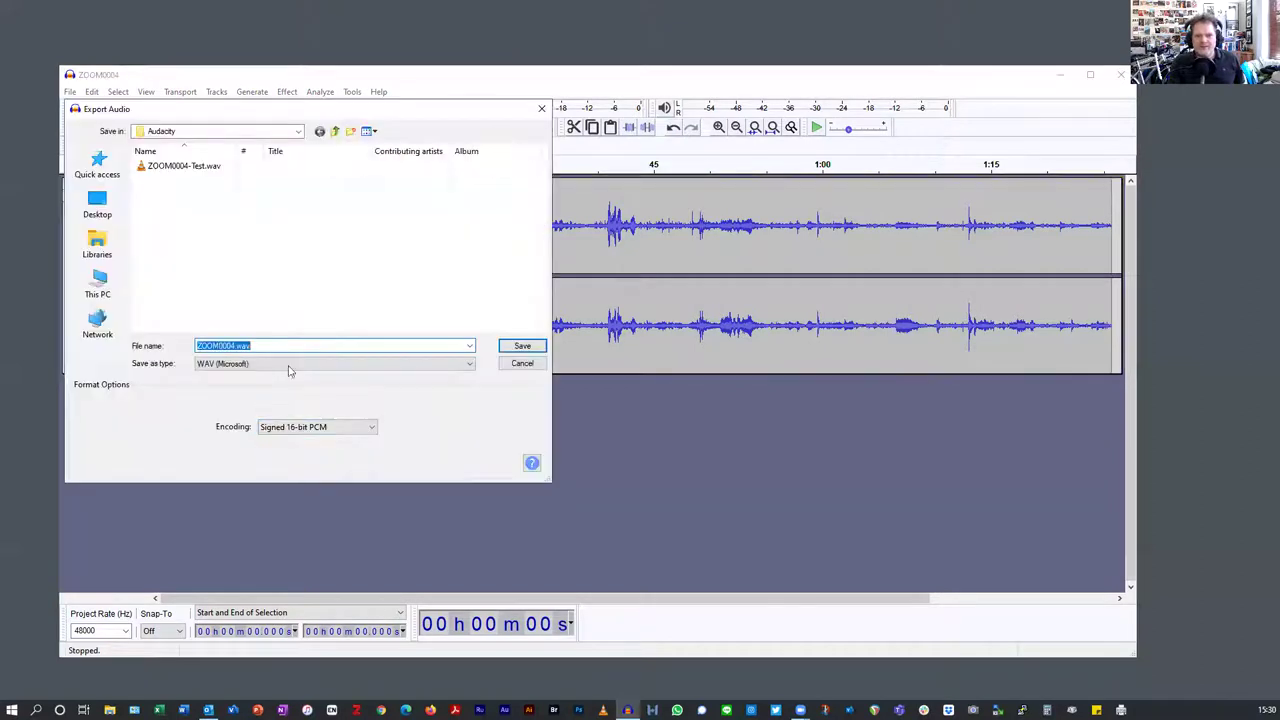
click(168, 132)
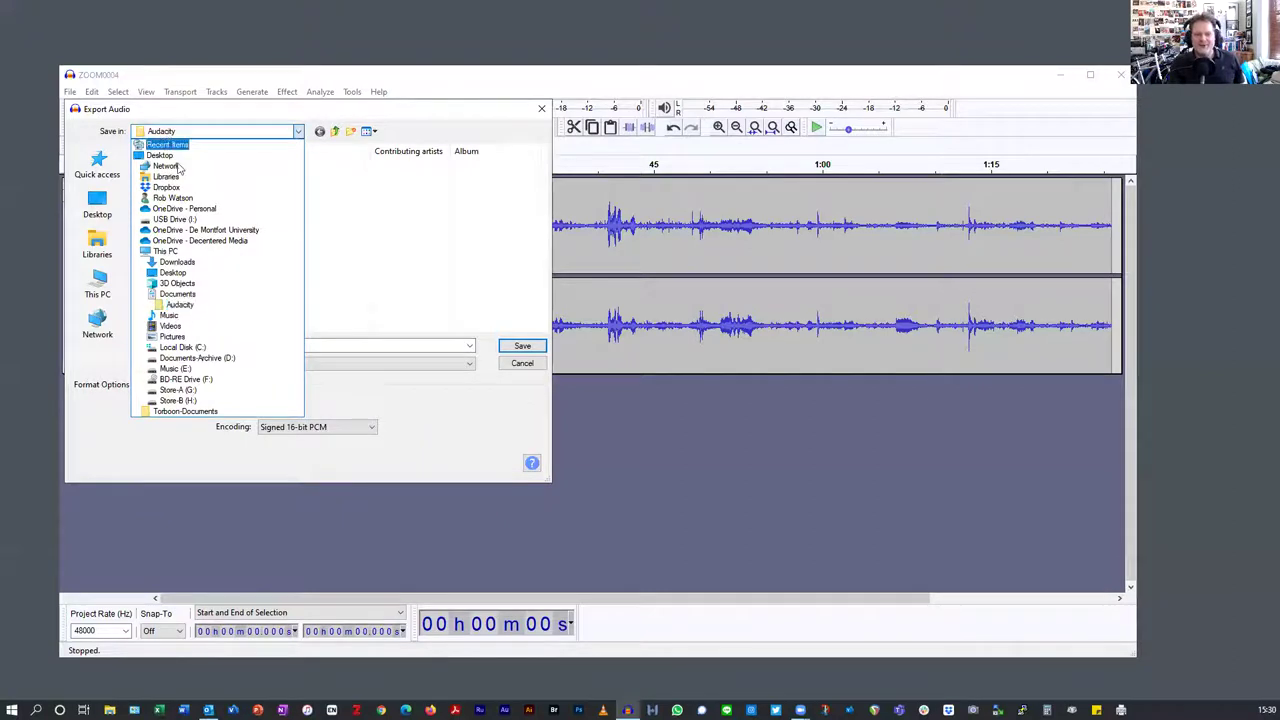
click(206, 392)
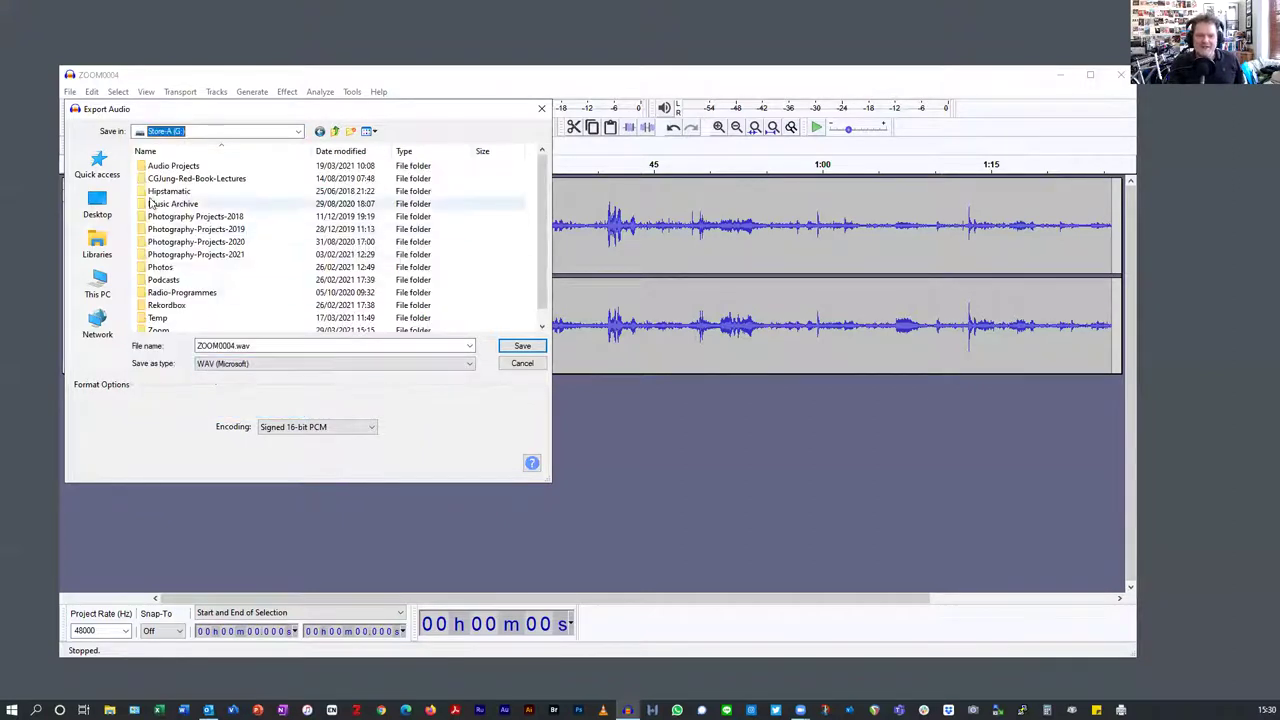
double_click(165, 168)
double_click(168, 166)
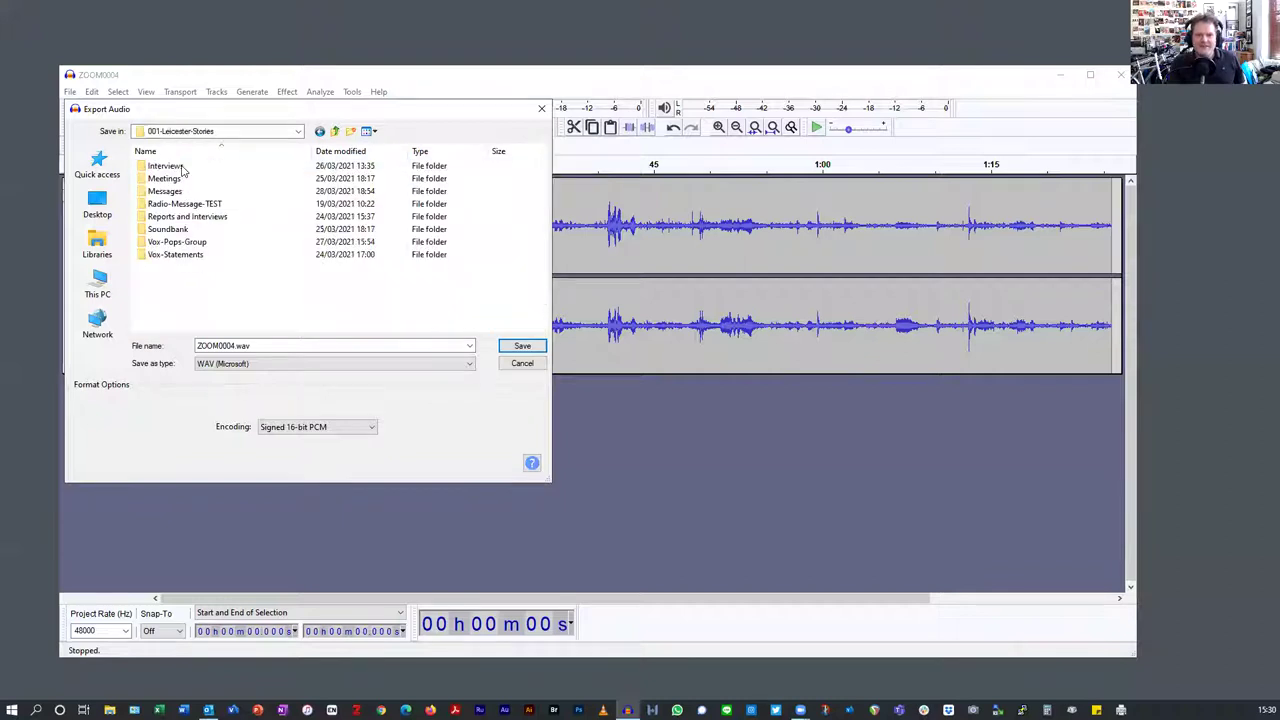
double_click(170, 204)
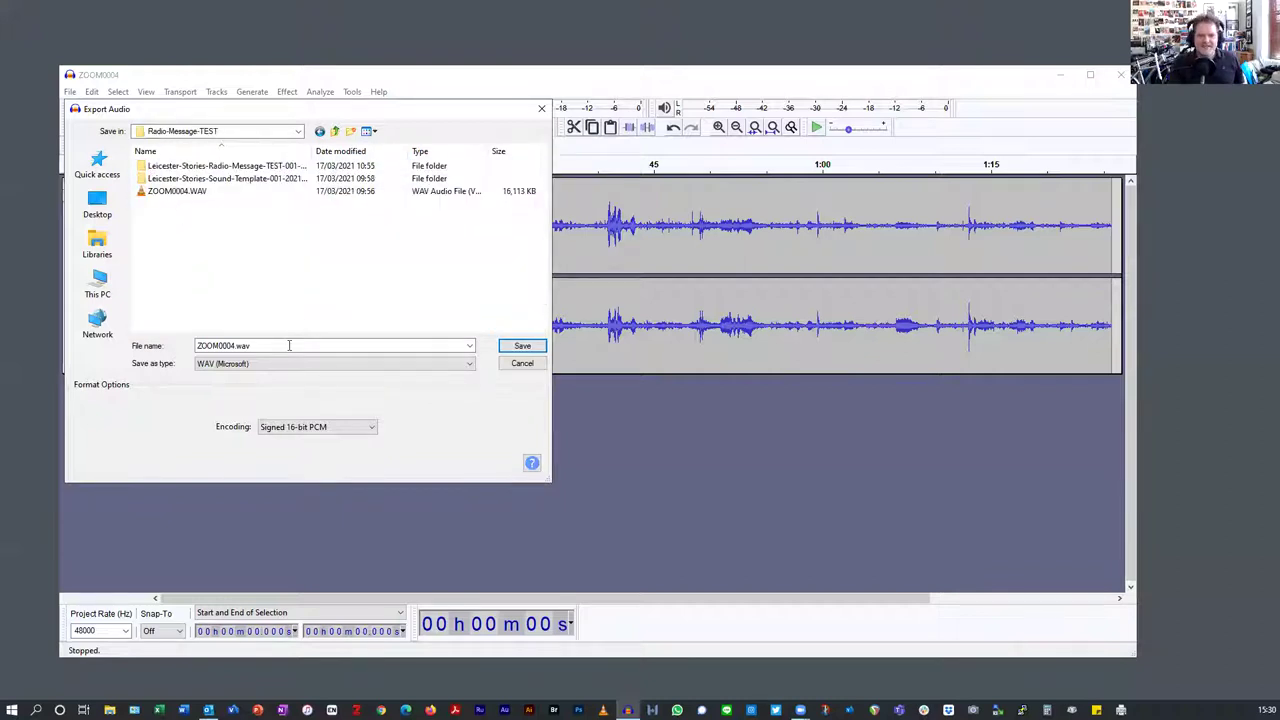
Step: Name the export ZOOM0004-Test.wav and save it to Radio-Message-TEST as Signed 16-bit PCM with blank metadata tags
click(233, 345)
click(236, 346)
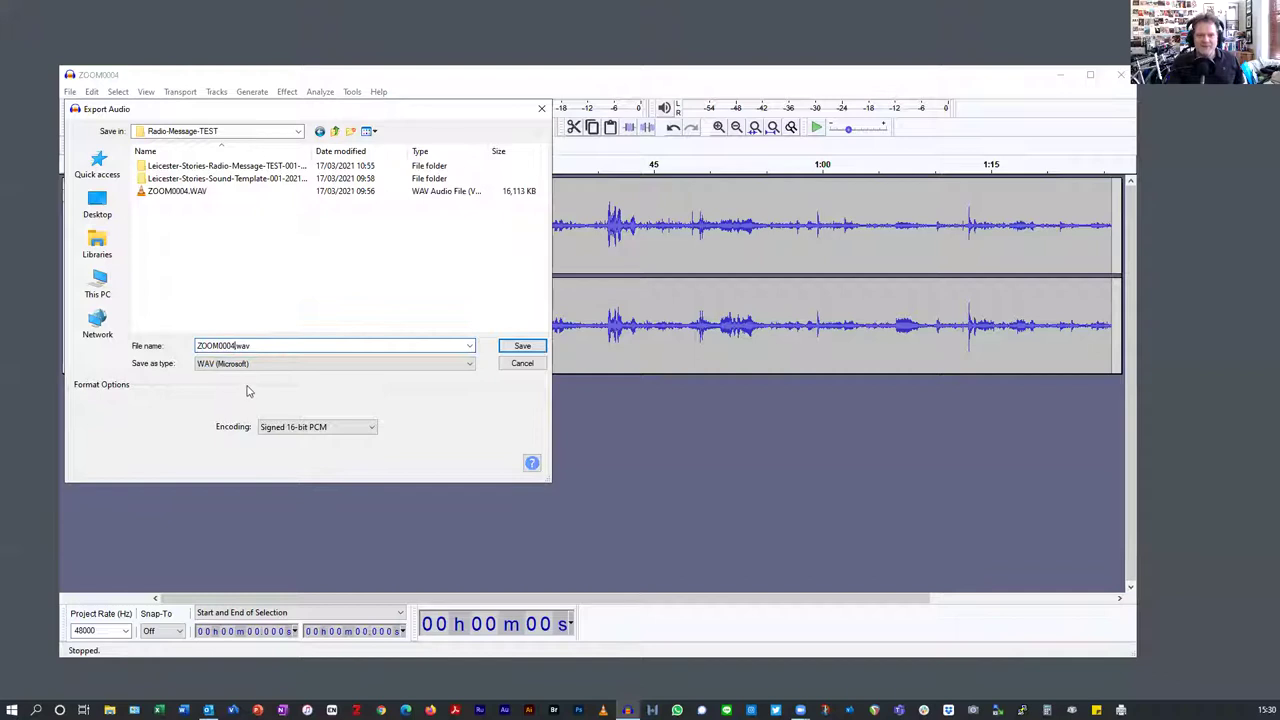
text(-Test)
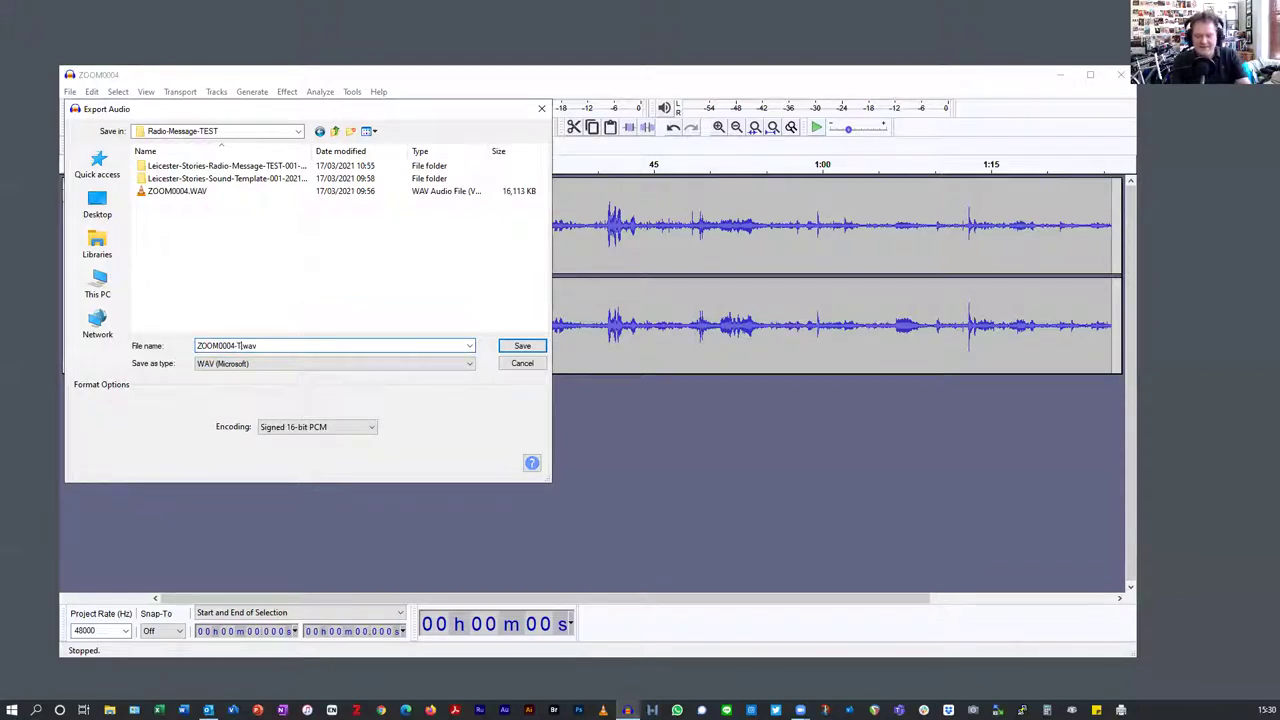
click(520, 347)
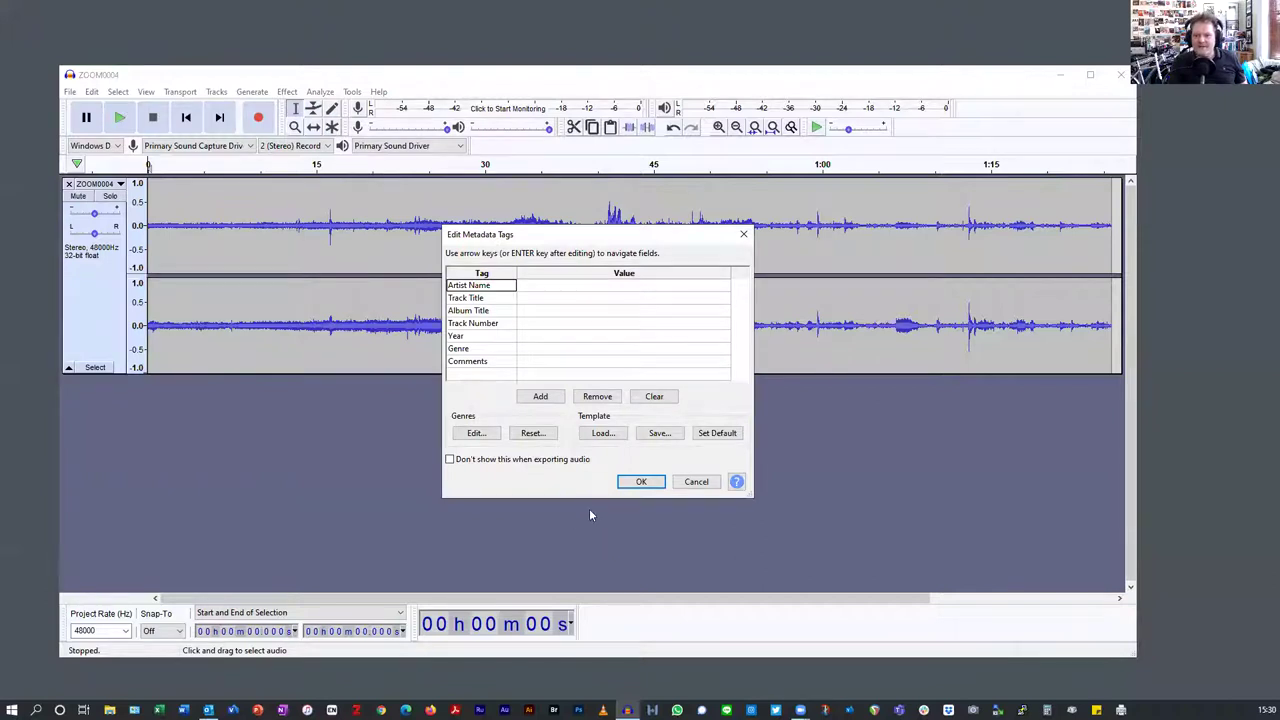
click(640, 482)
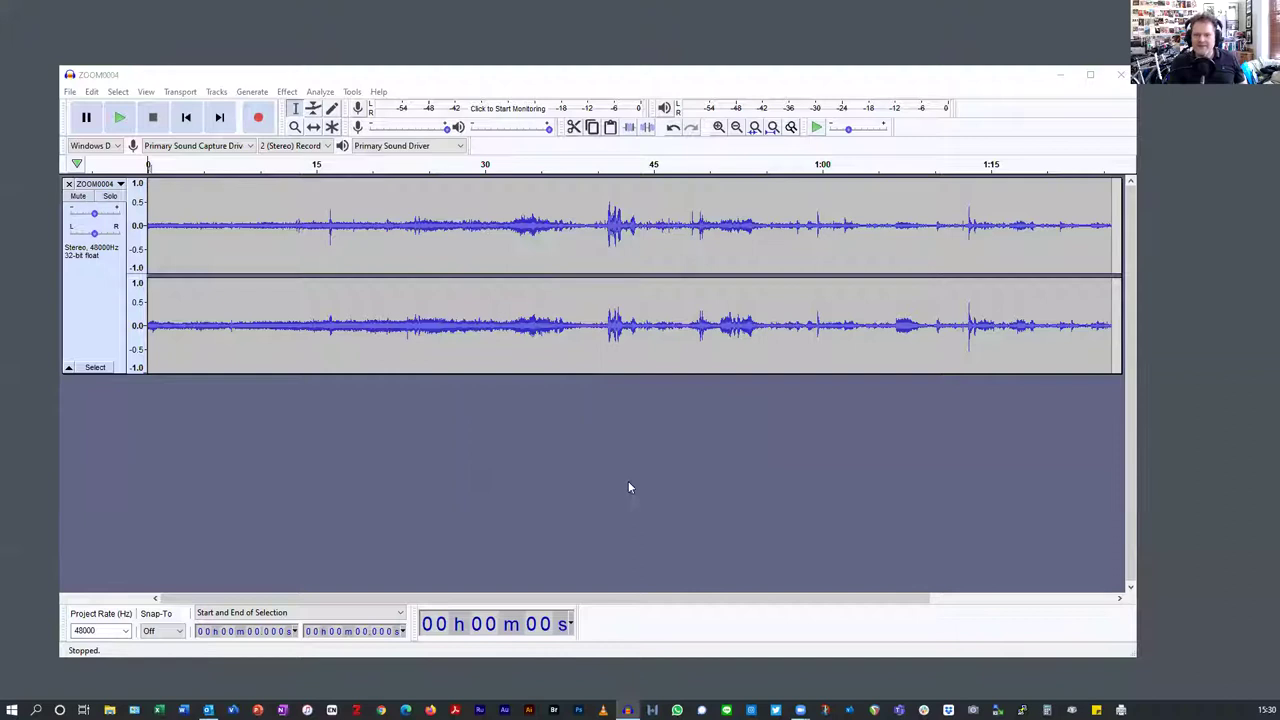
Step: Close the ZOOM0004 project without saving its changes
click(71, 91)
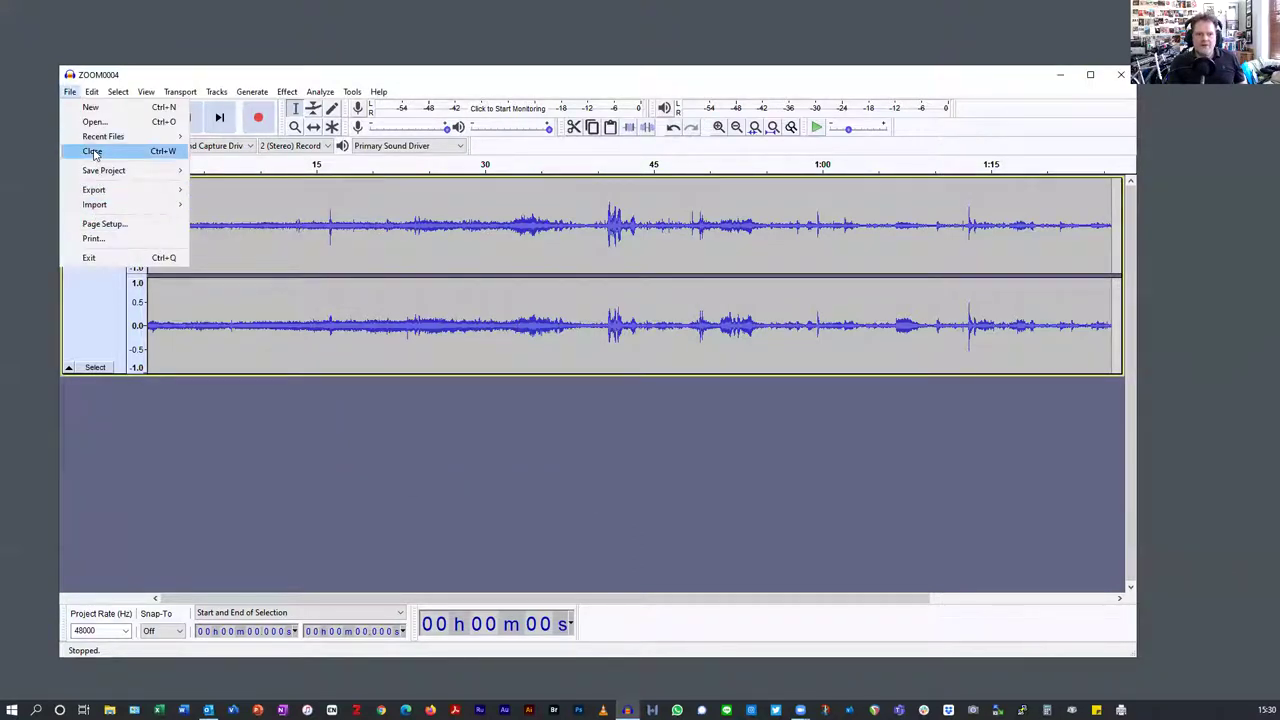
click(92, 150)
click(625, 366)
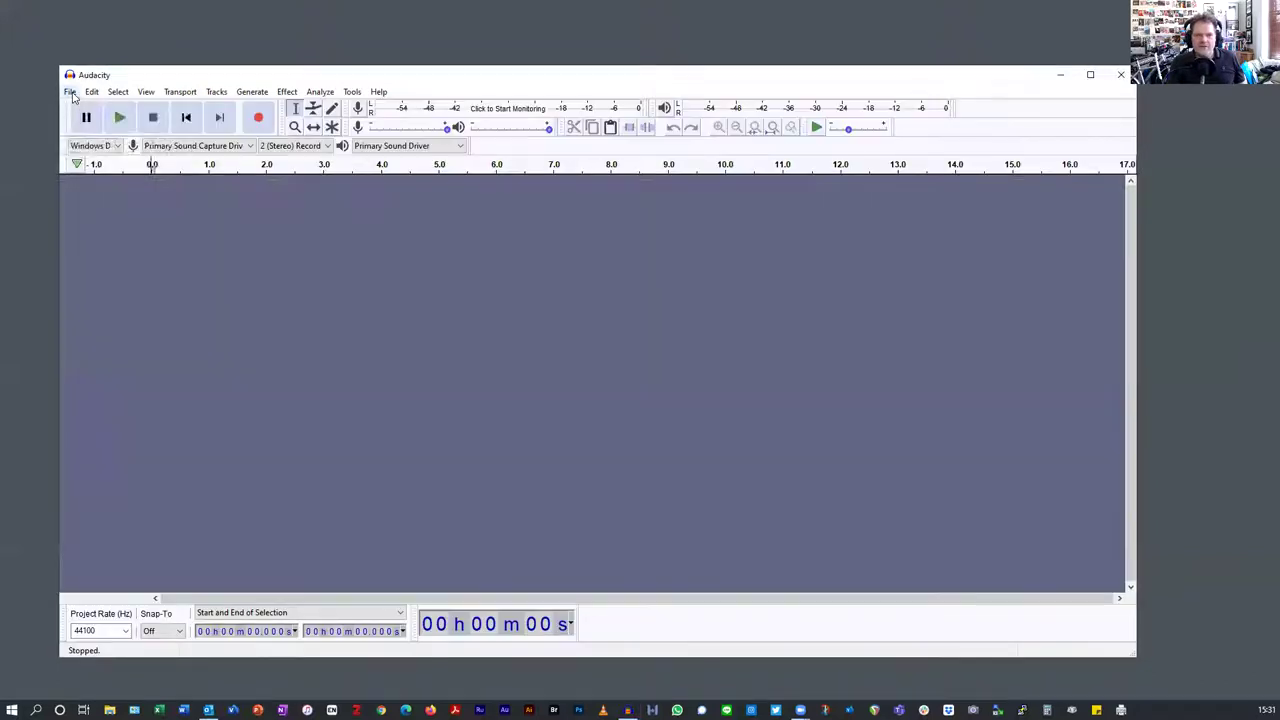
Step: Open the exported ZOOM0004-Test.wav file from the Radio-Message-TEST folder
click(71, 92)
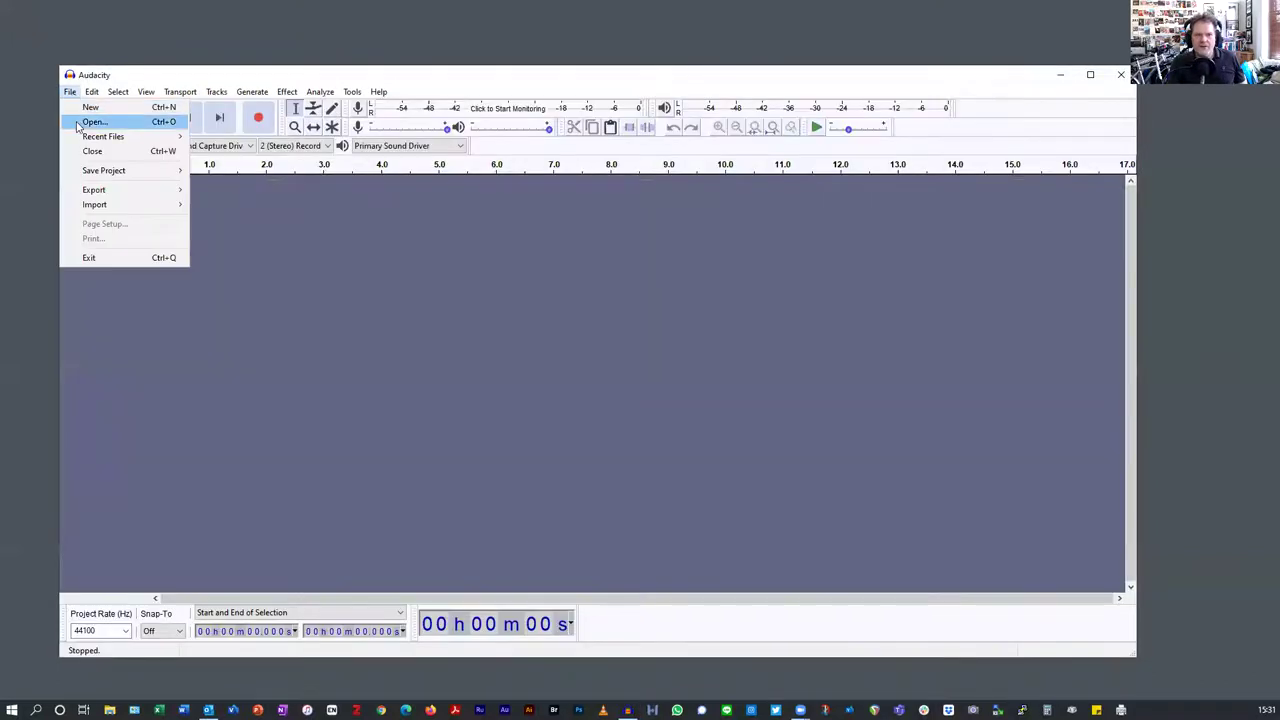
click(82, 122)
click(190, 230)
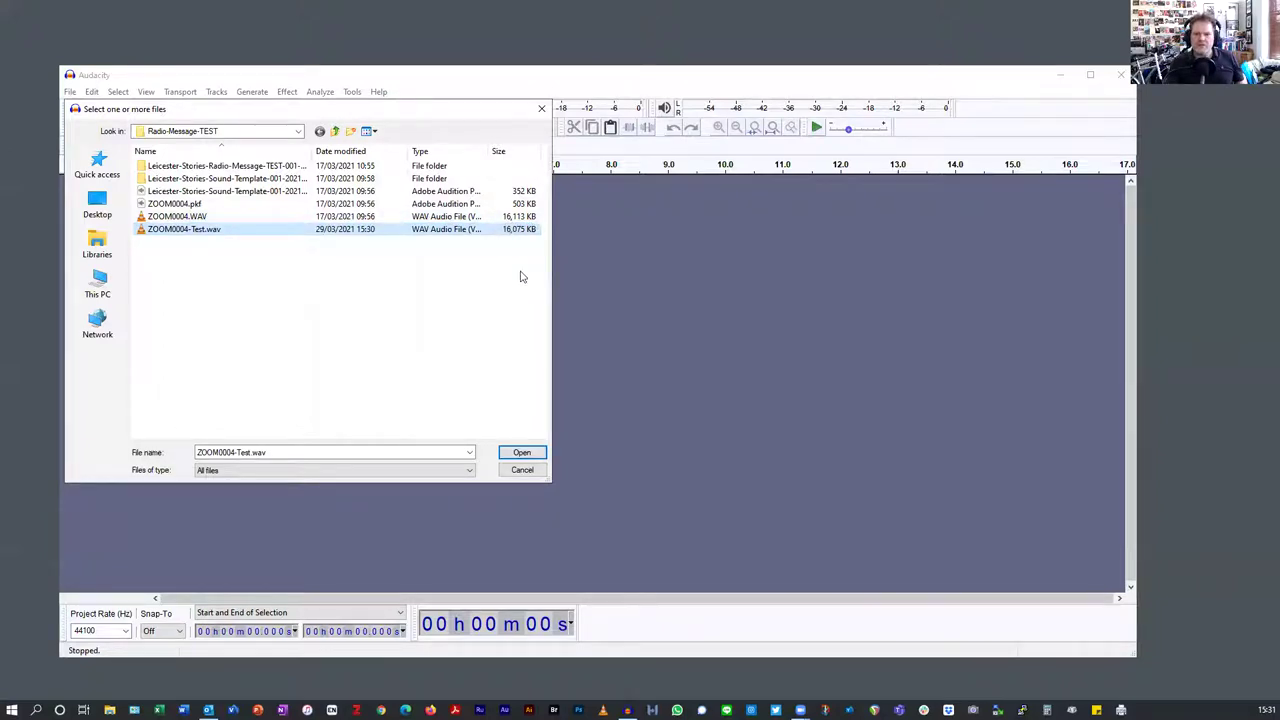
click(521, 453)
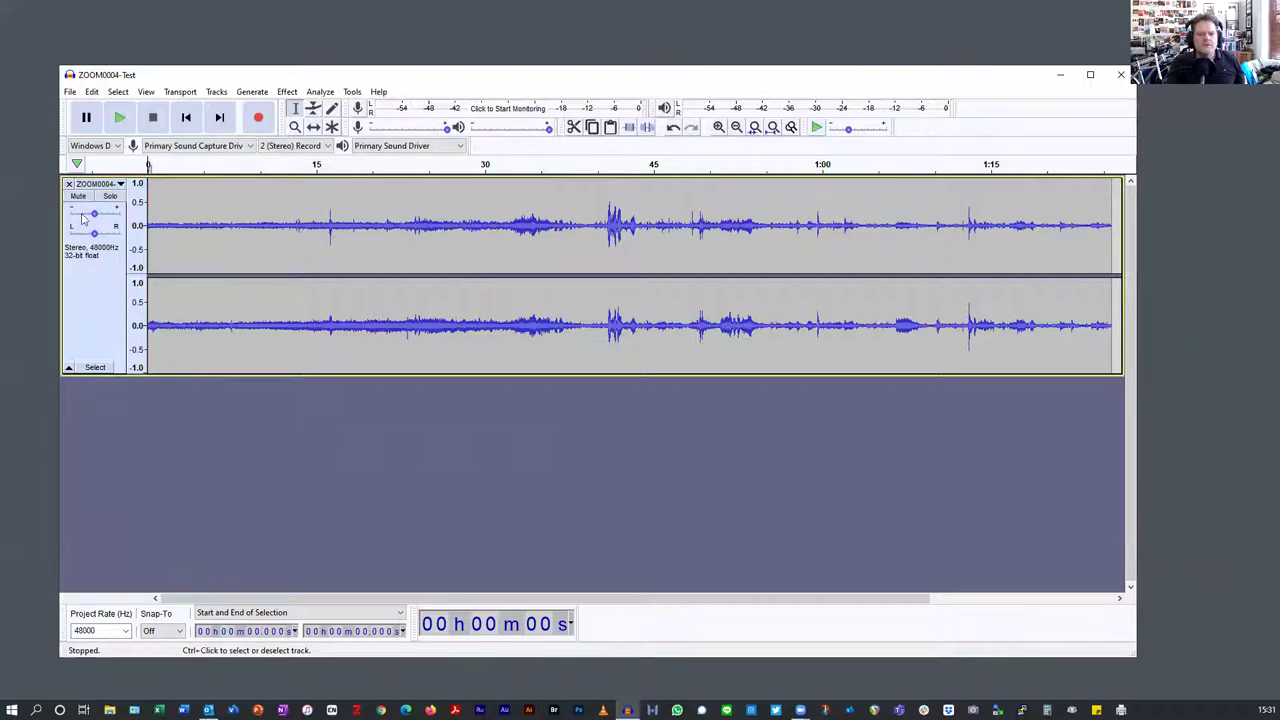
Step: Export the audio as Microsoft WAV in Signed 16-bit PCM, replacing ZOOM0004-Test.wav in Radio-Message-TEST and leaving the metadata tags blank
click(70, 91)
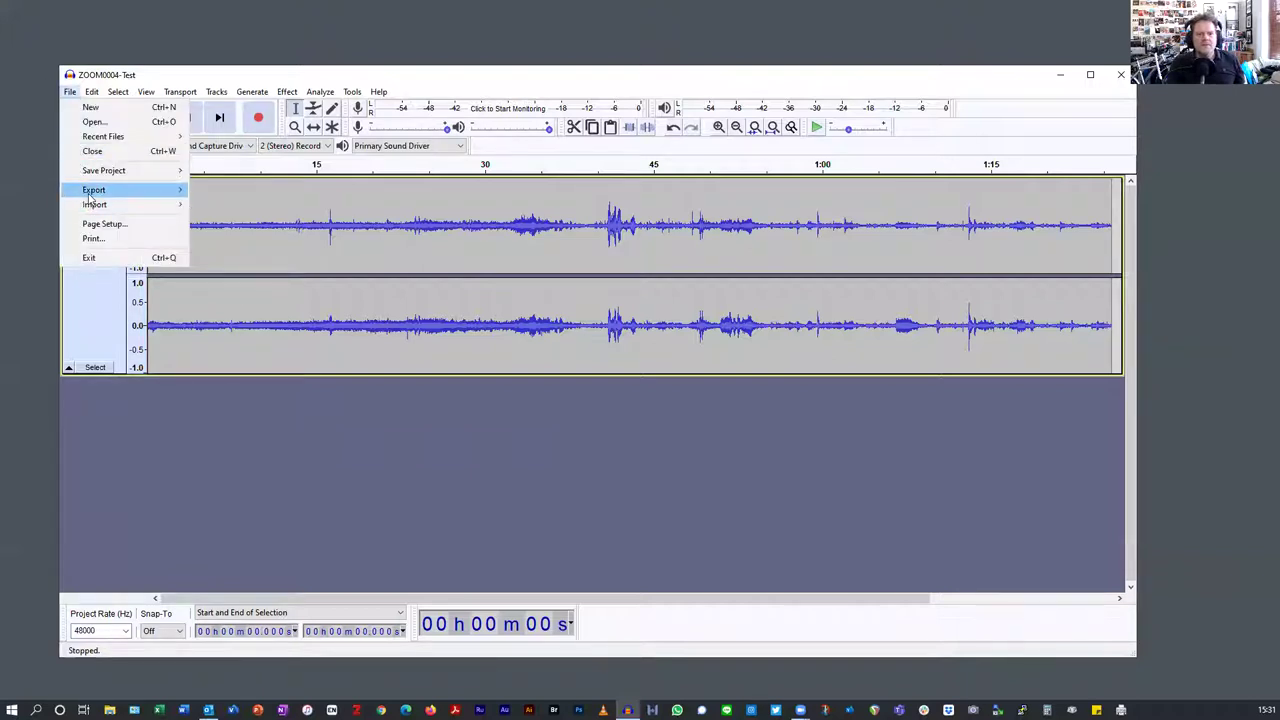
mouse_move(89, 199)
click(224, 207)
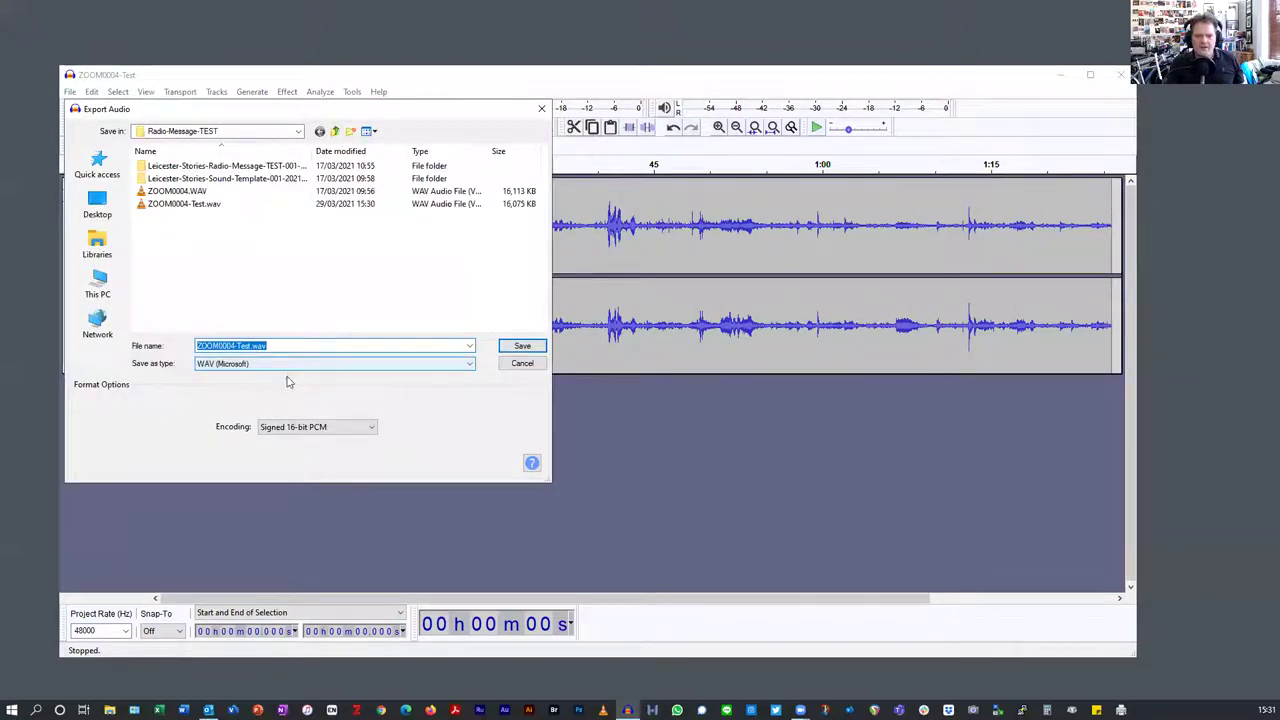
click(334, 428)
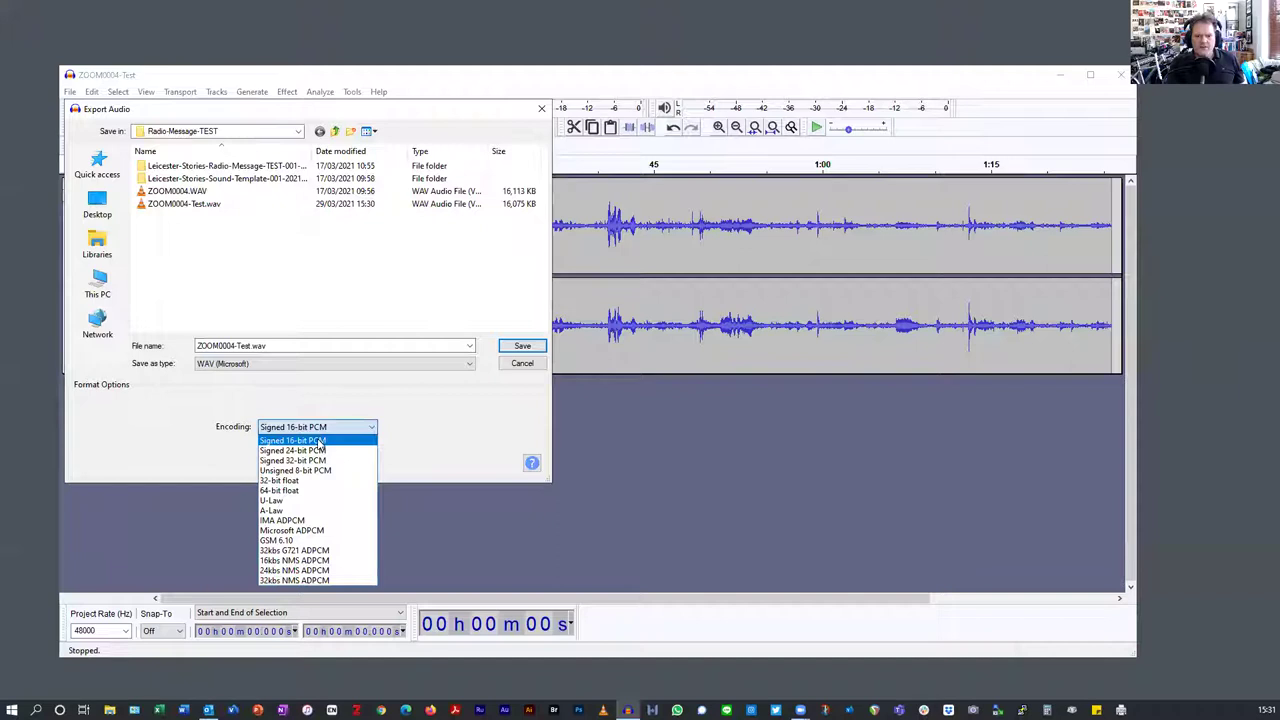
click(319, 441)
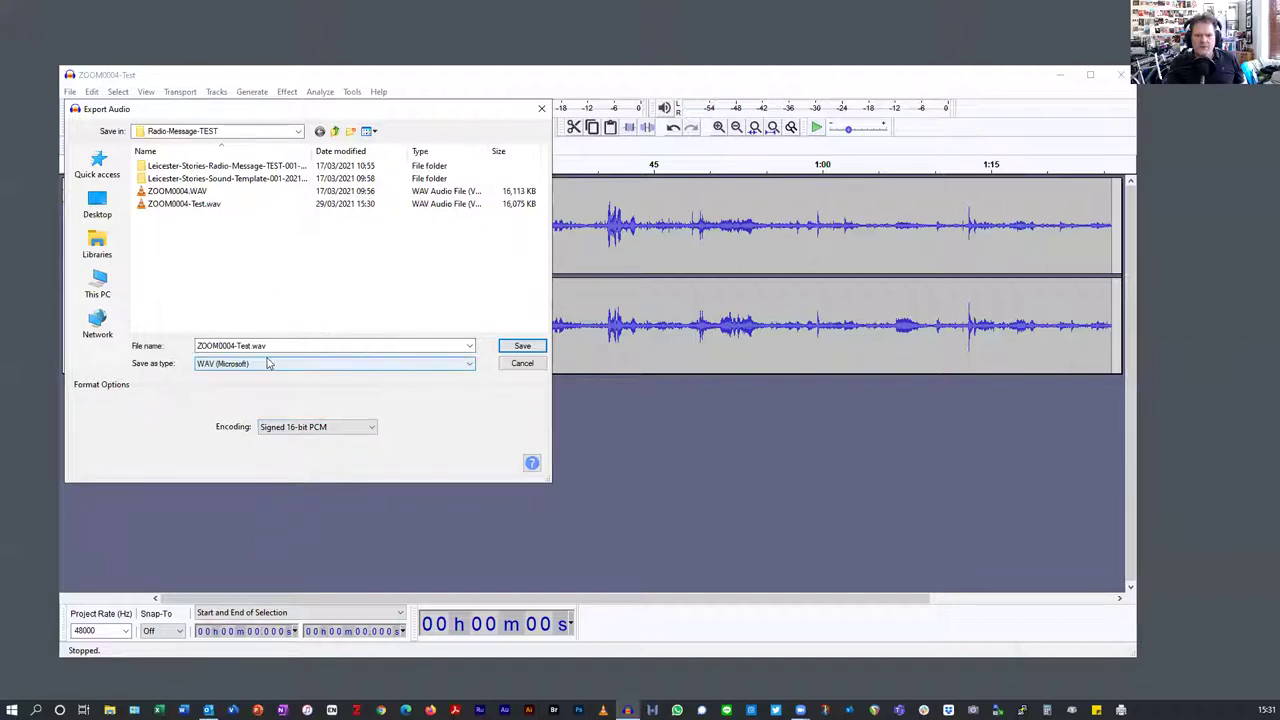
click(182, 205)
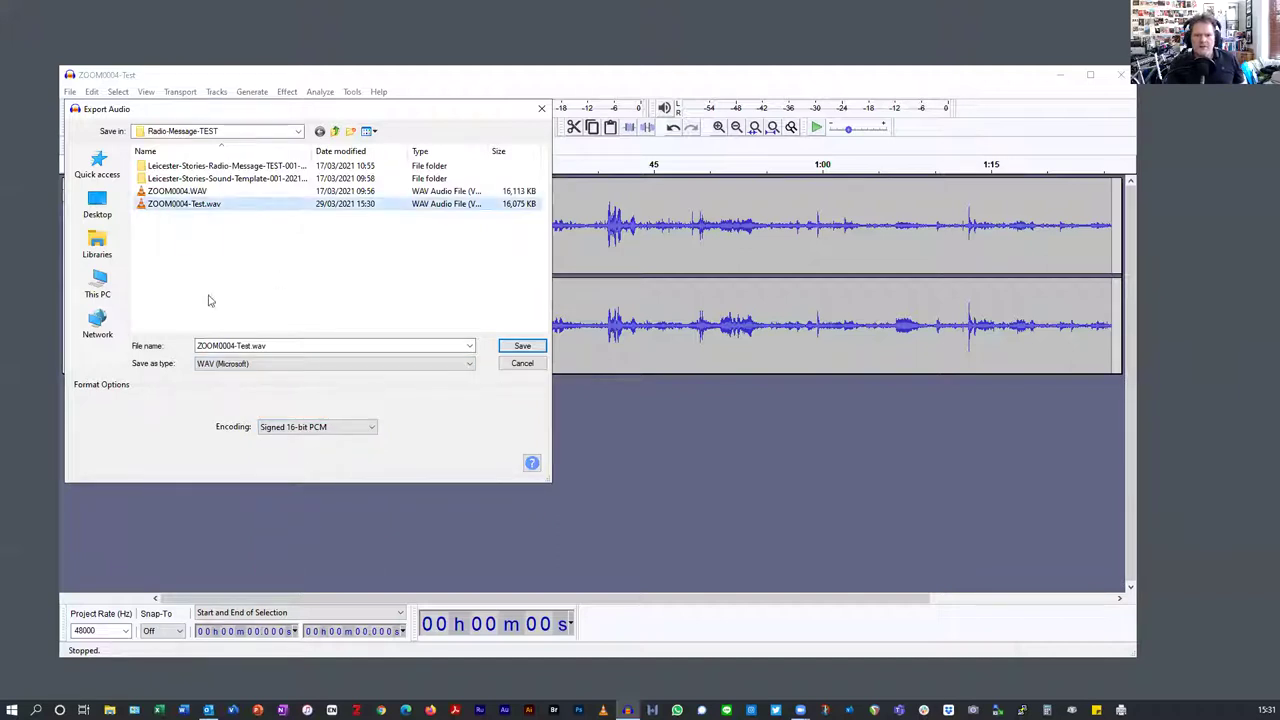
click(280, 364)
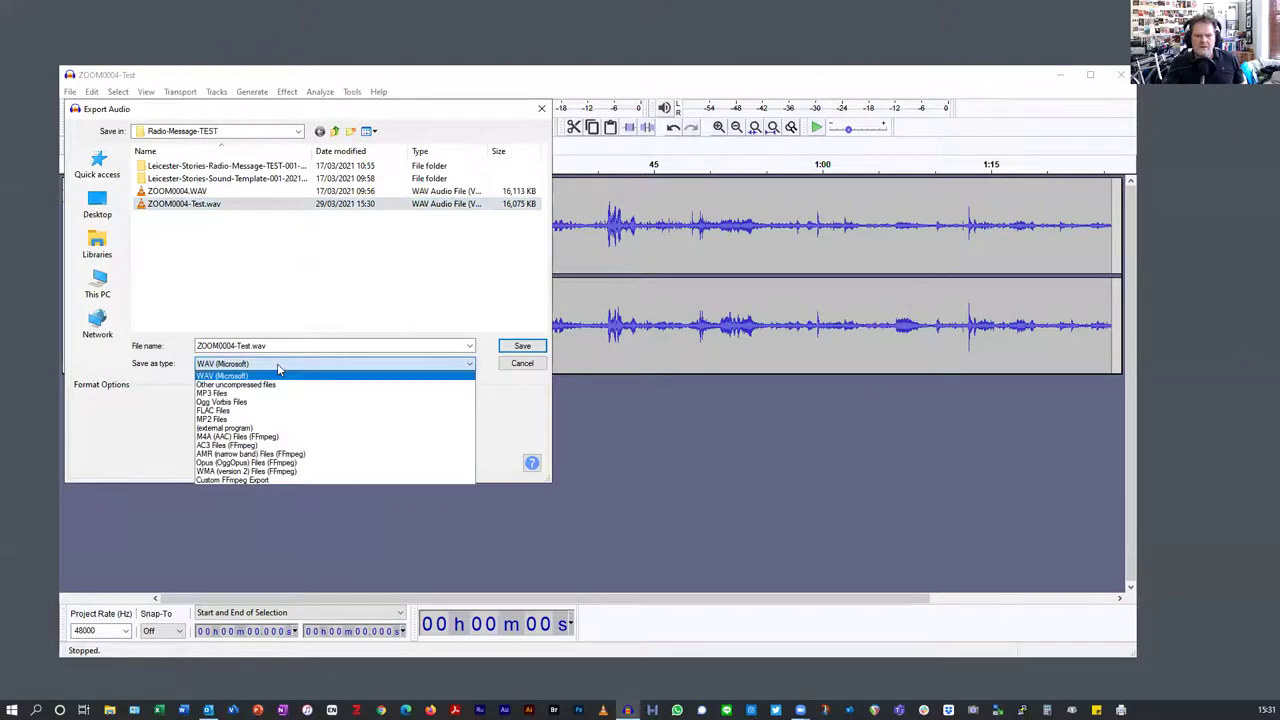
click(277, 363)
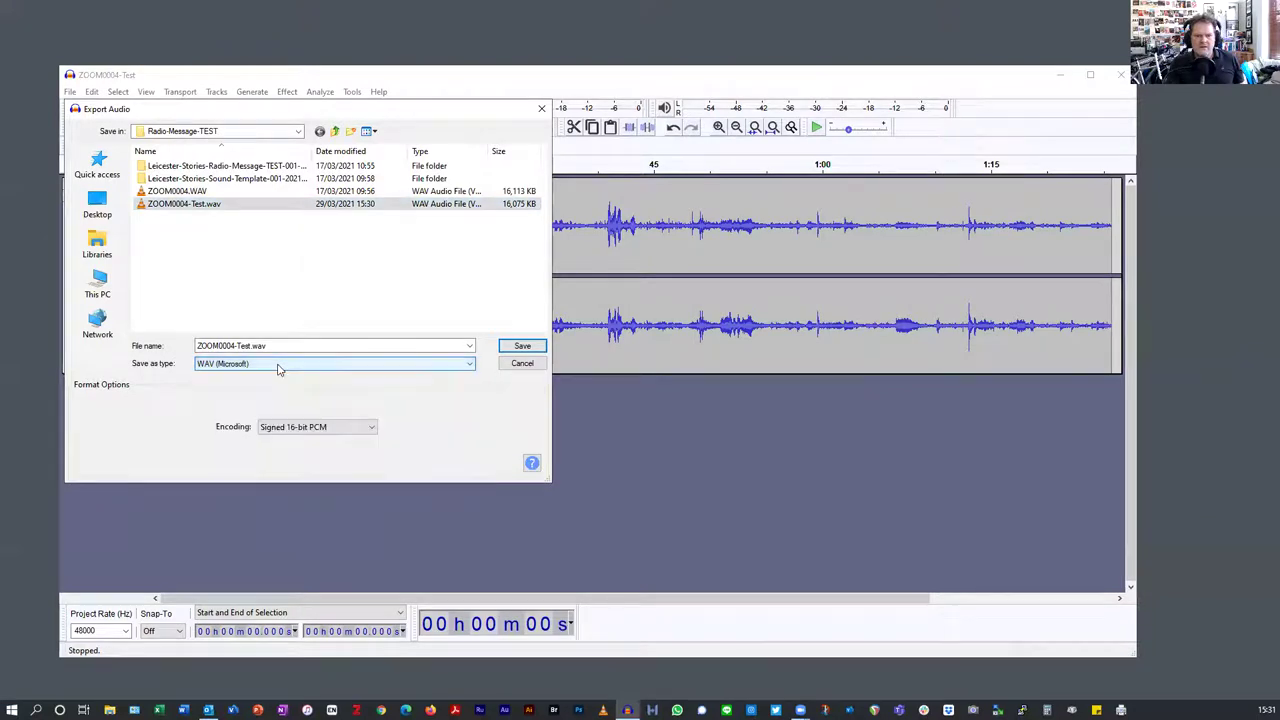
click(524, 346)
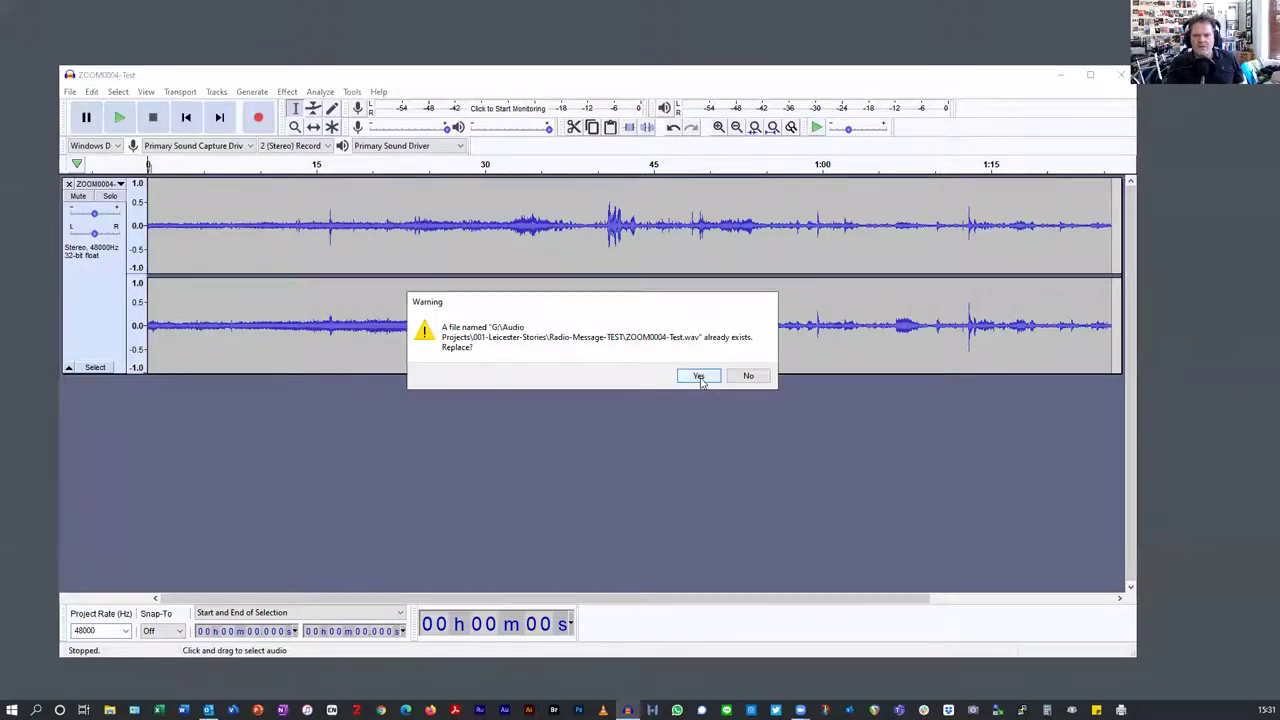
click(698, 375)
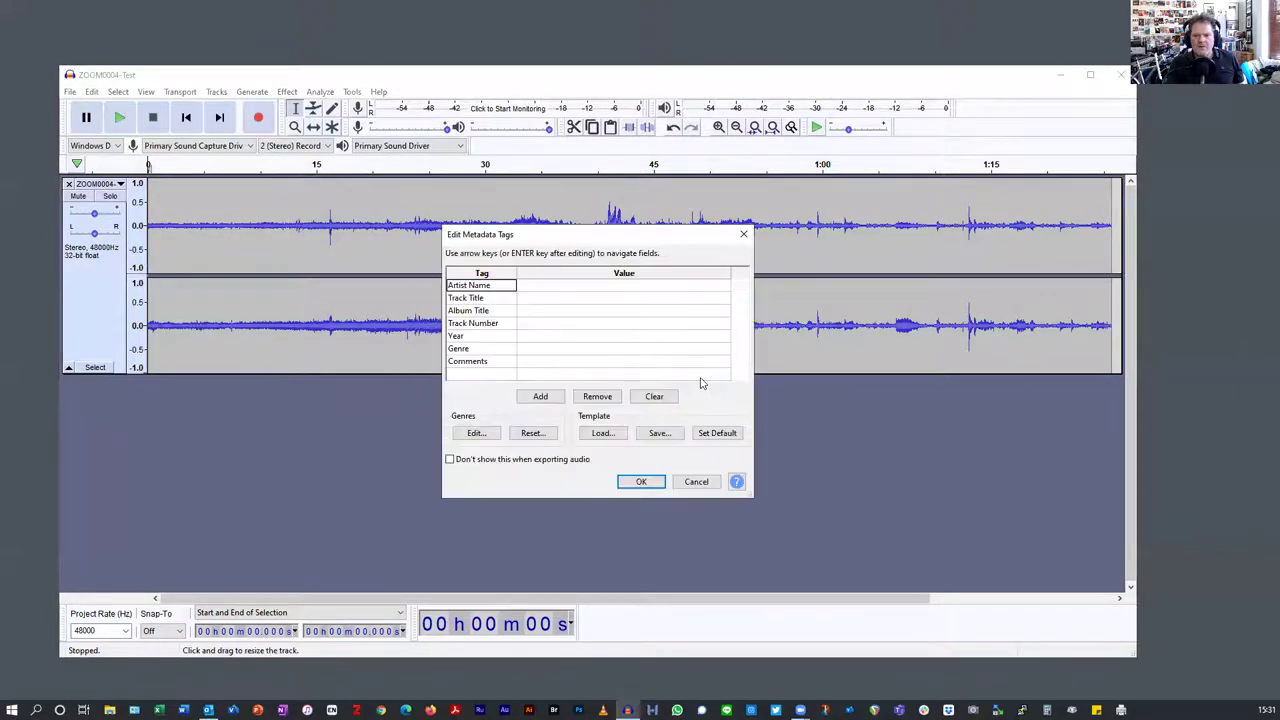
click(634, 484)
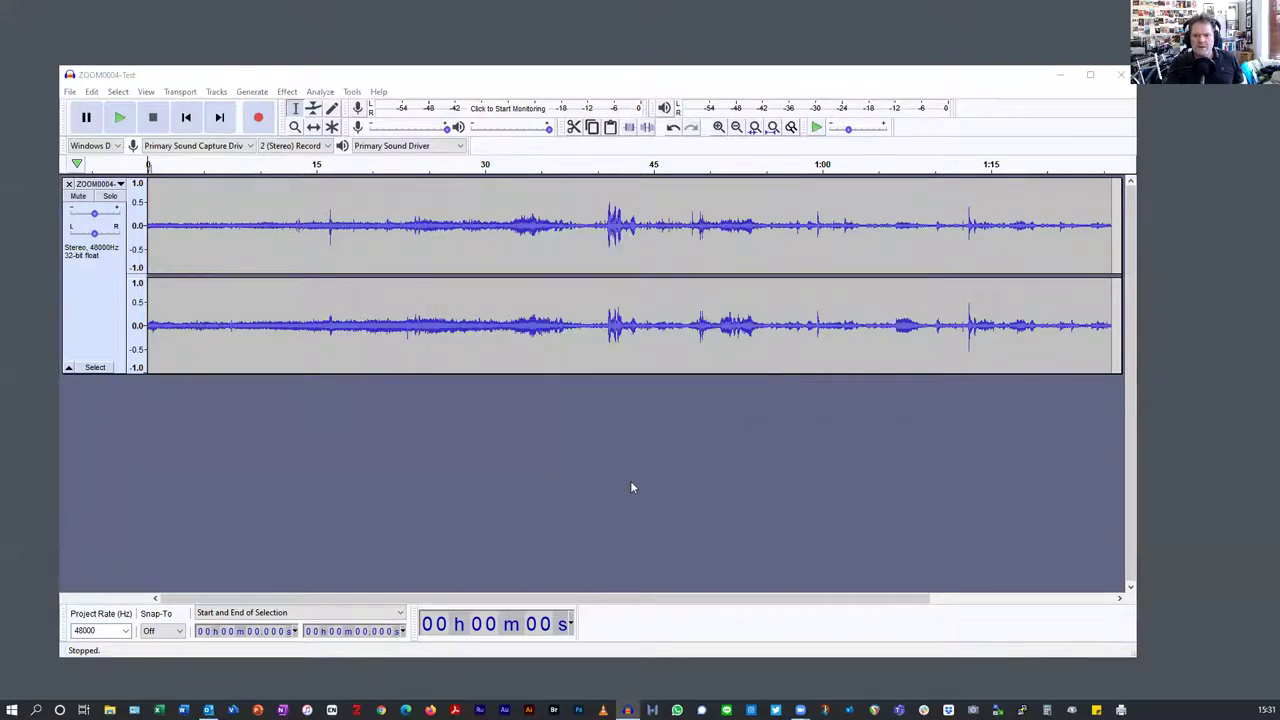
Step: Close the ZOOM0004-Test project without saving its changes
click(70, 91)
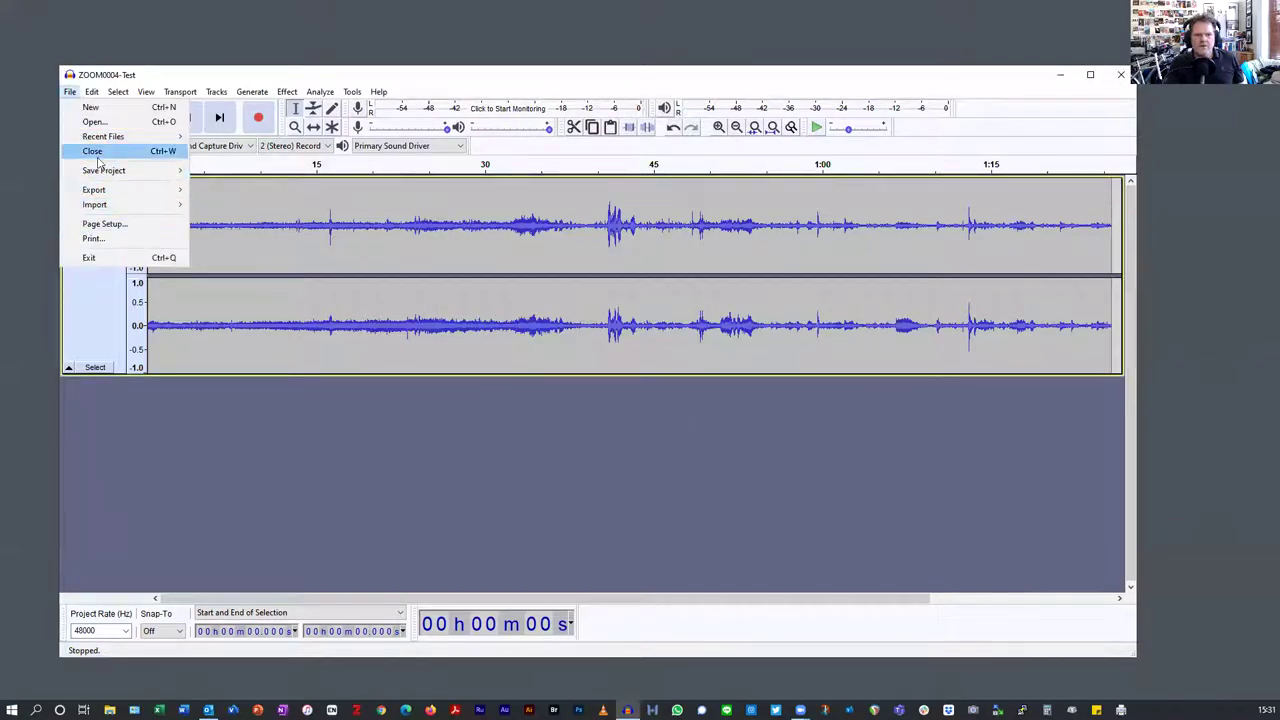
click(100, 151)
click(597, 366)
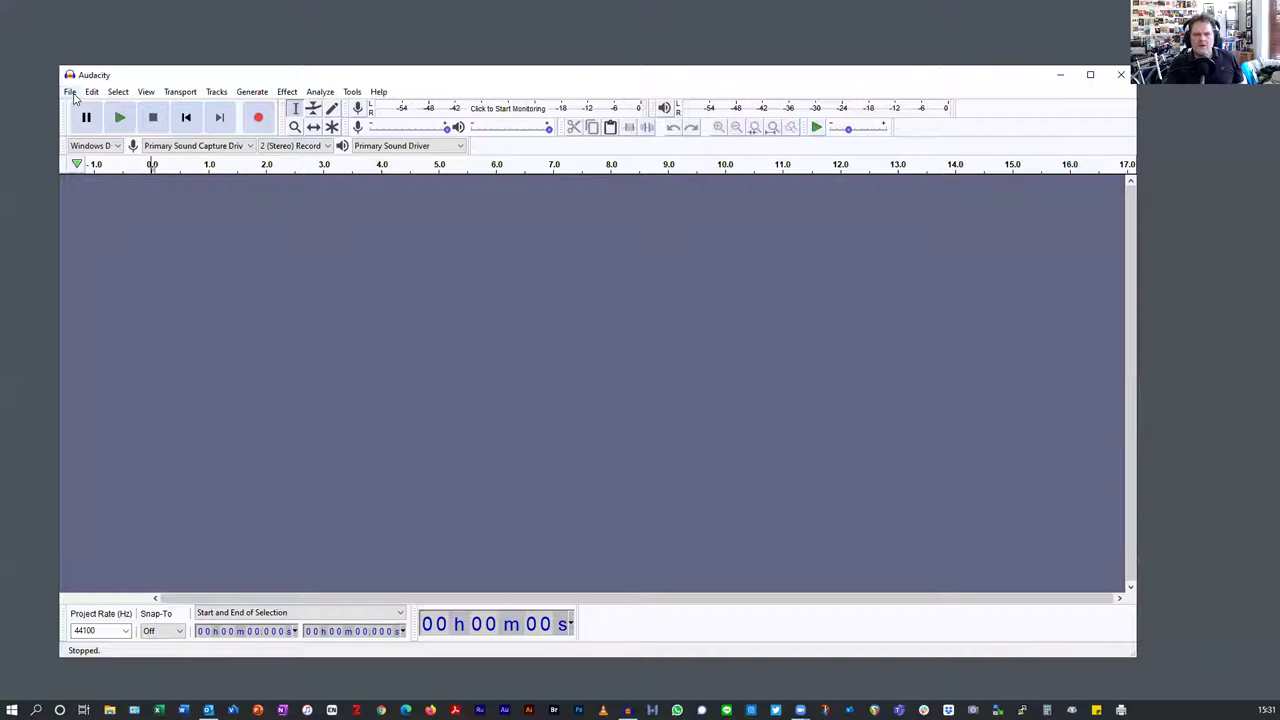
Step: Reopen ZOOM0004-Test.wav from the Radio-Message-TEST folder
click(71, 92)
mouse_move(86, 202)
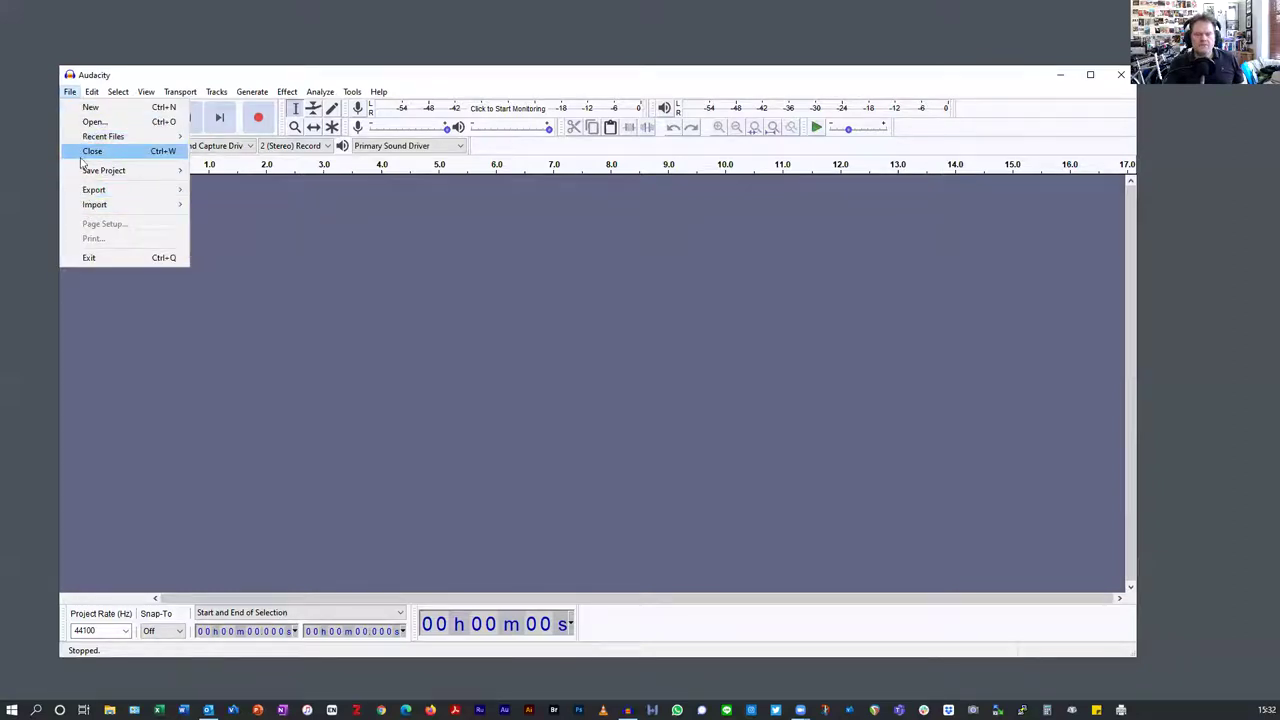
click(93, 121)
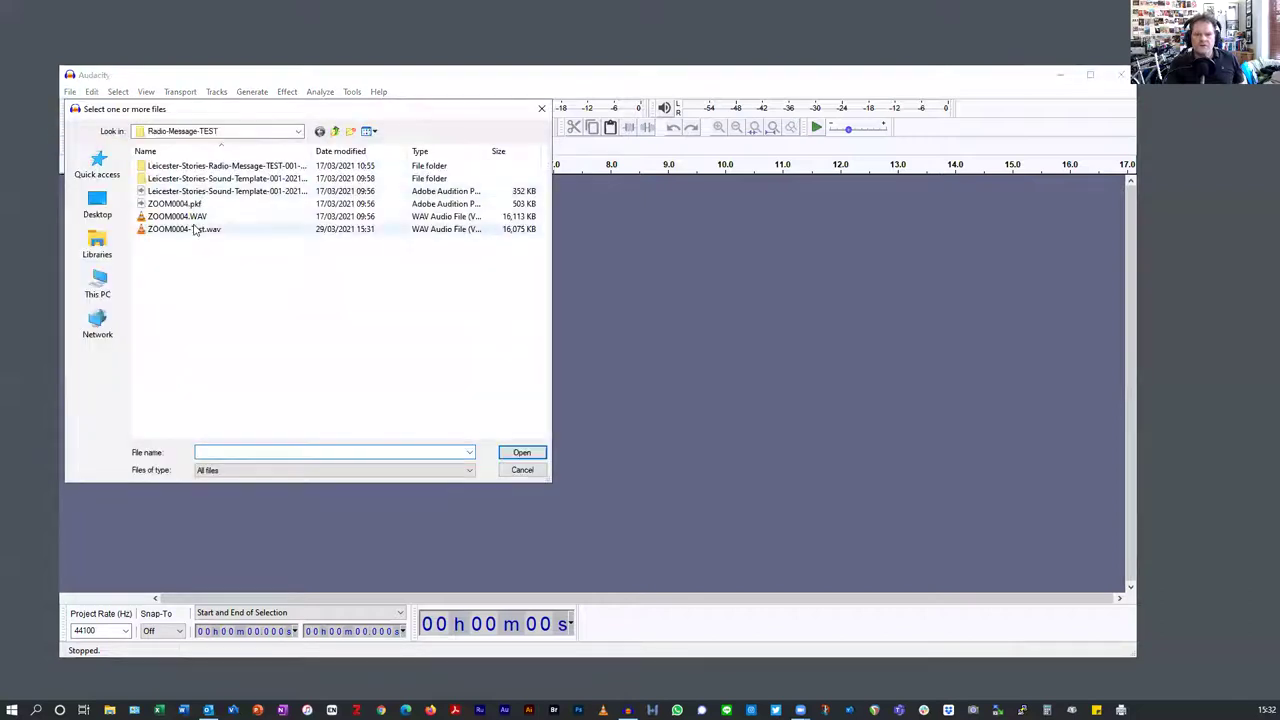
click(192, 230)
click(520, 454)
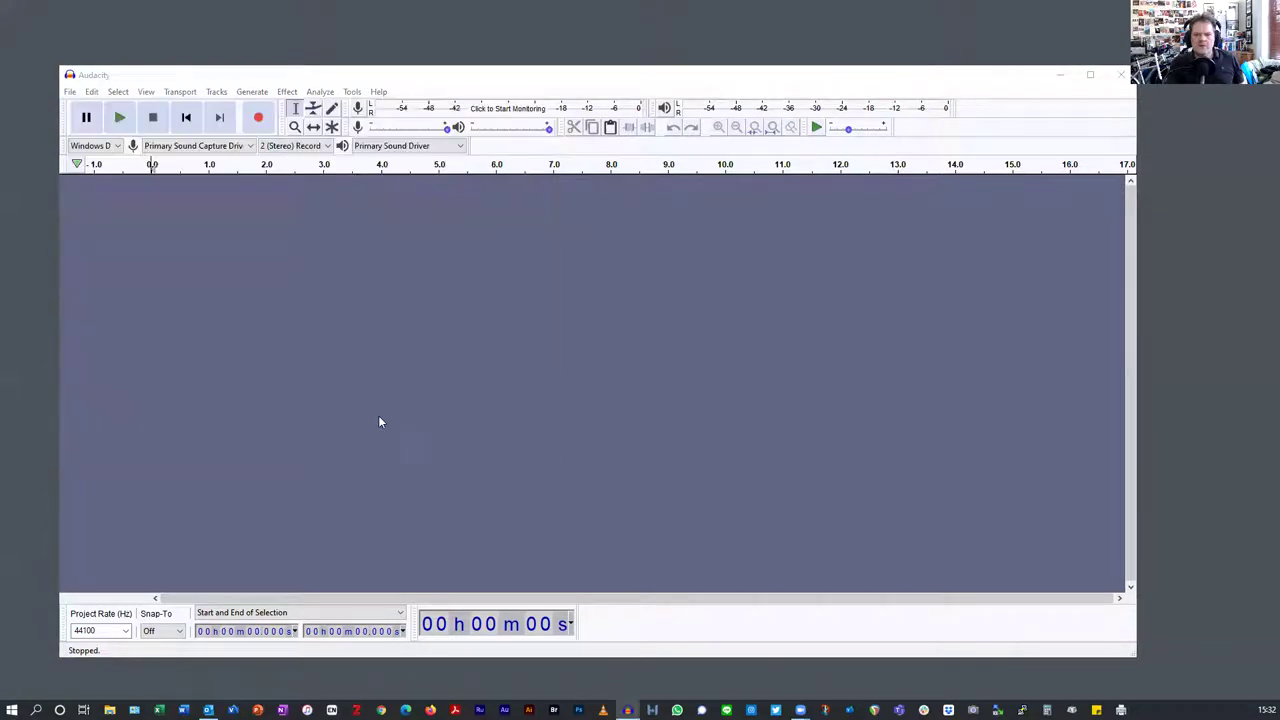
Step: Use Export Audio to overwrite ZOOM0004-Test.wav in Radio-Message-TEST as a Signed 16-bit PCM WAV with blank metadata tags
click(70, 91)
mouse_move(78, 191)
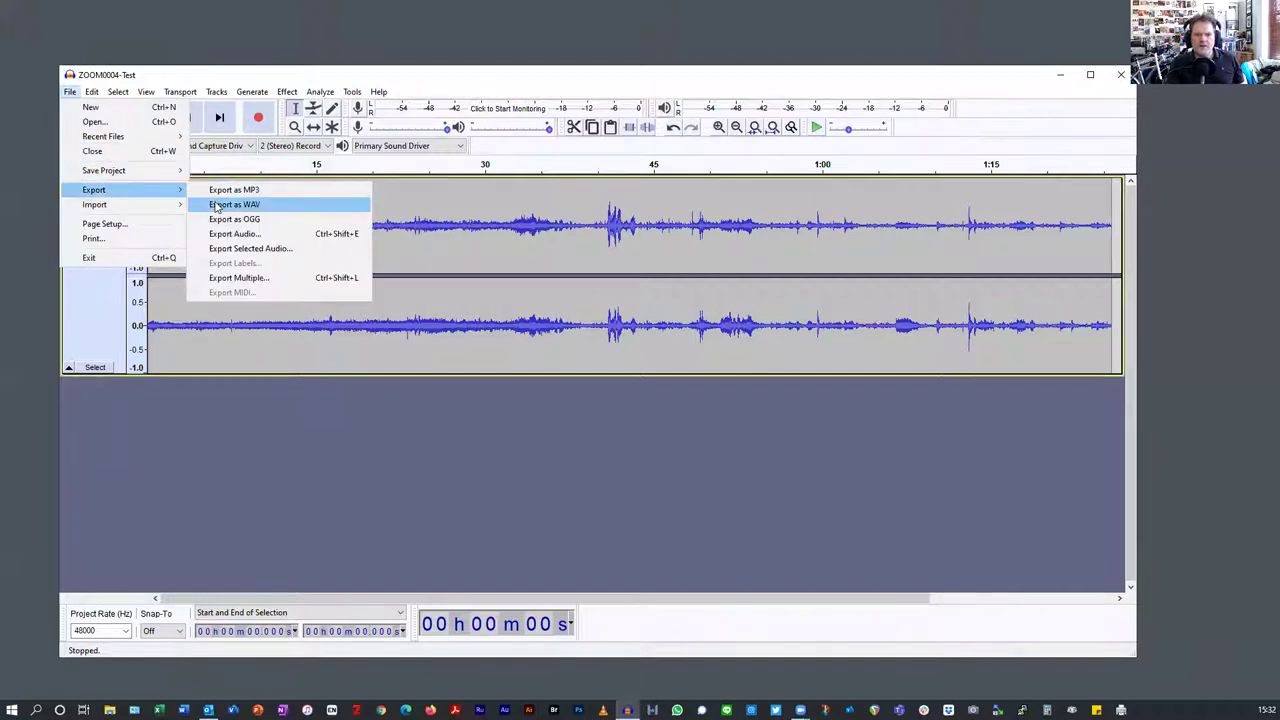
click(227, 236)
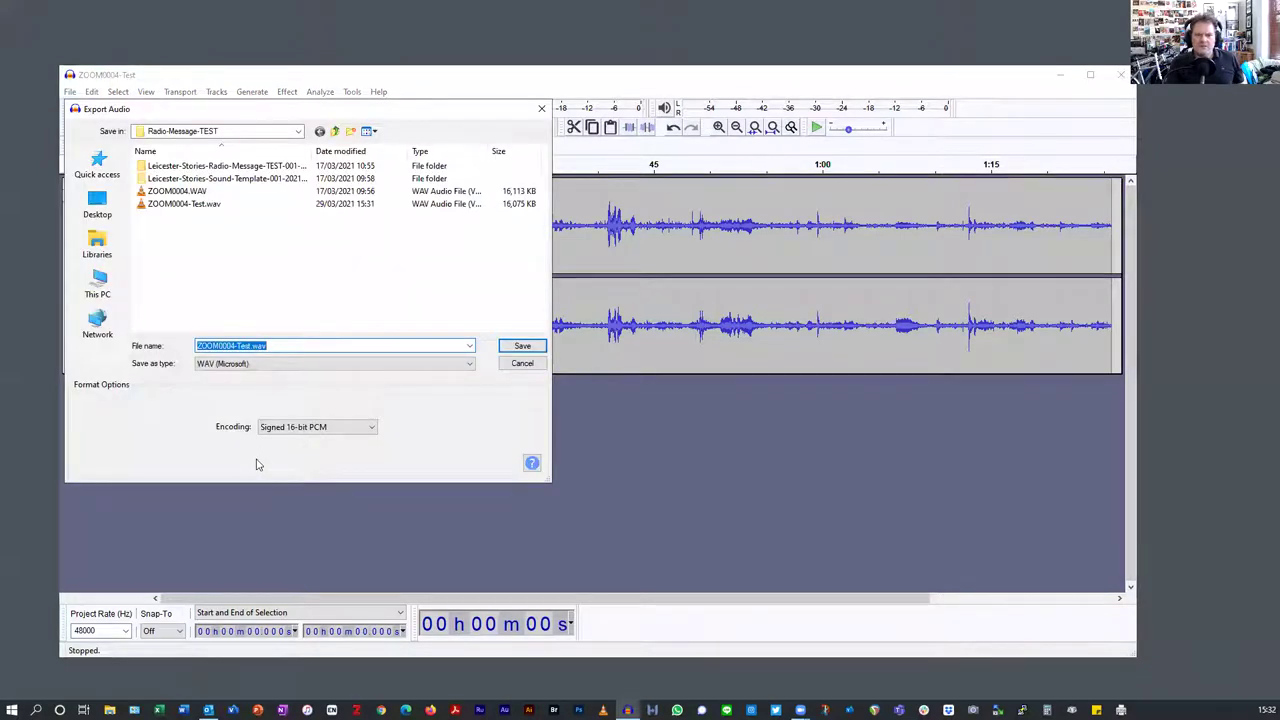
click(192, 204)
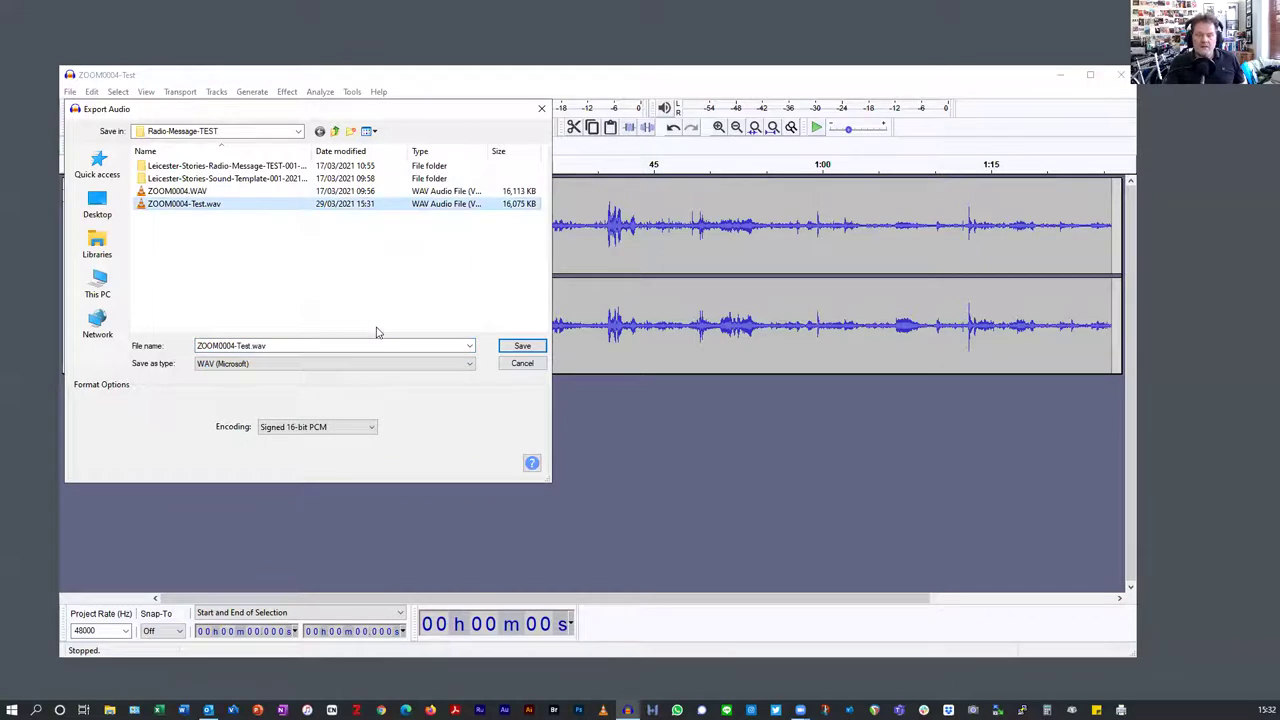
click(521, 347)
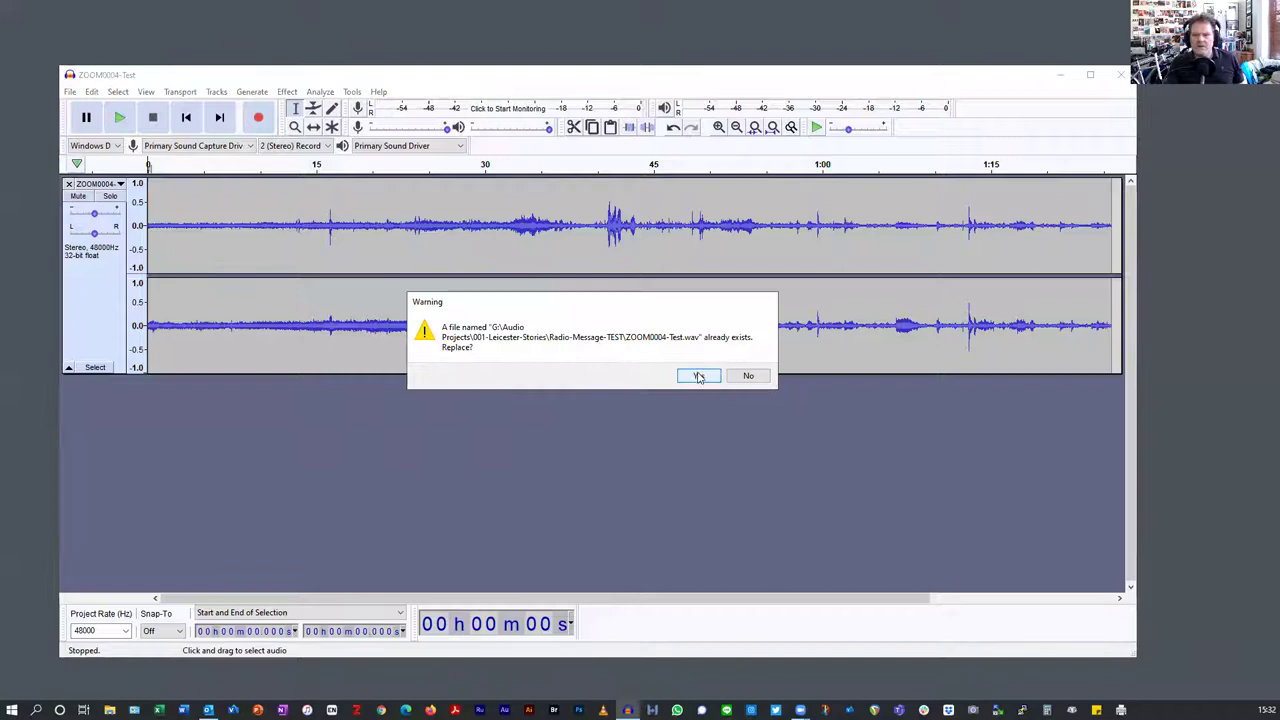
click(699, 376)
click(641, 481)
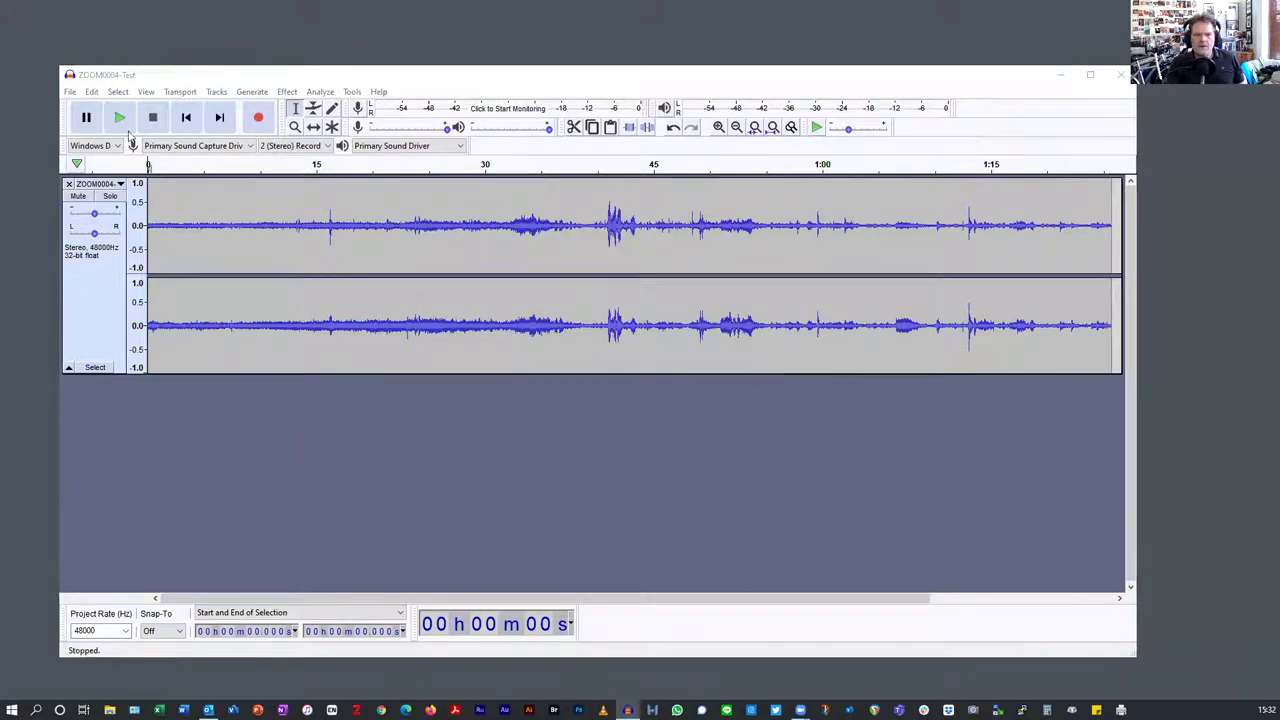
Step: Close the ZOOM0004-Test project, choosing to save its changes as an Audacity project
click(71, 92)
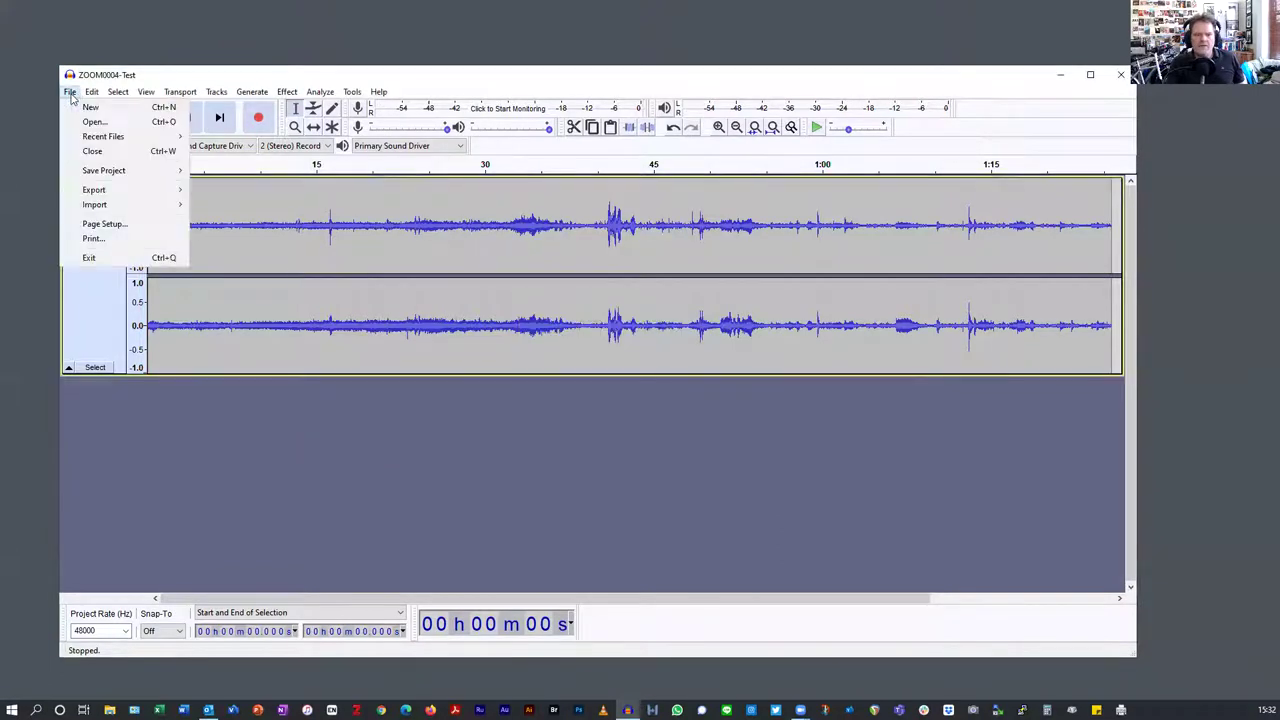
click(97, 153)
click(572, 366)
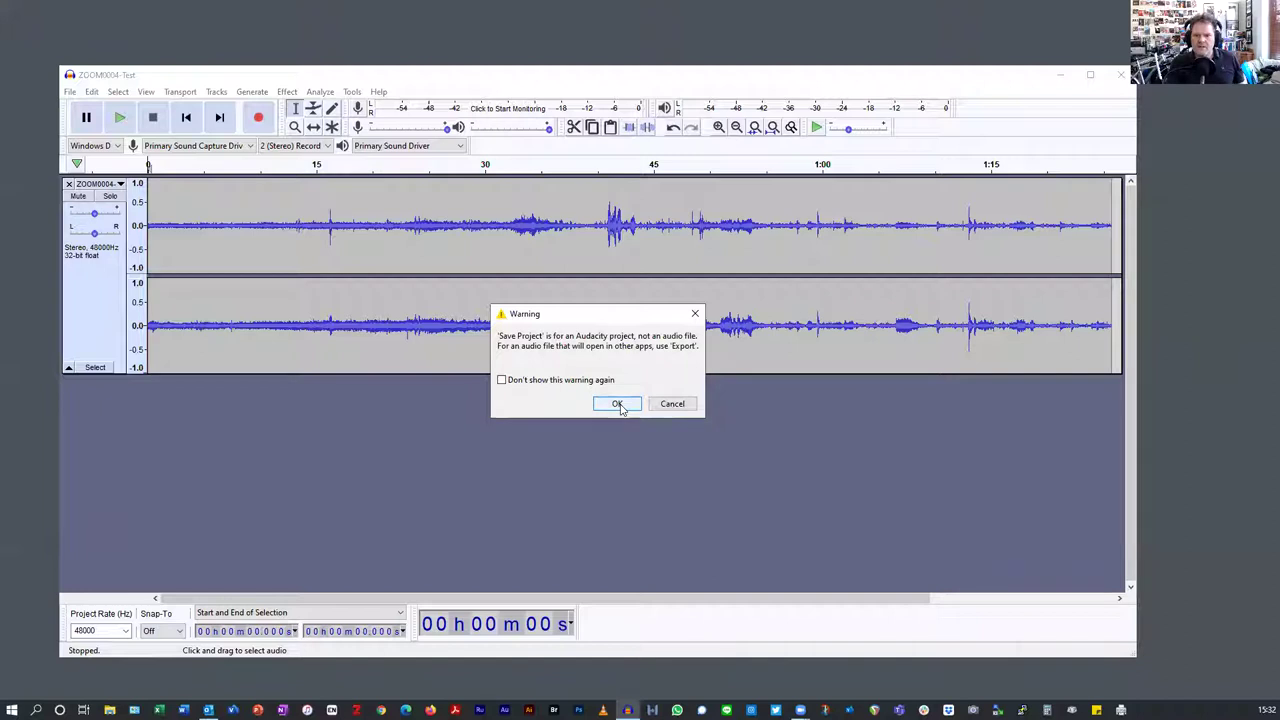
click(618, 405)
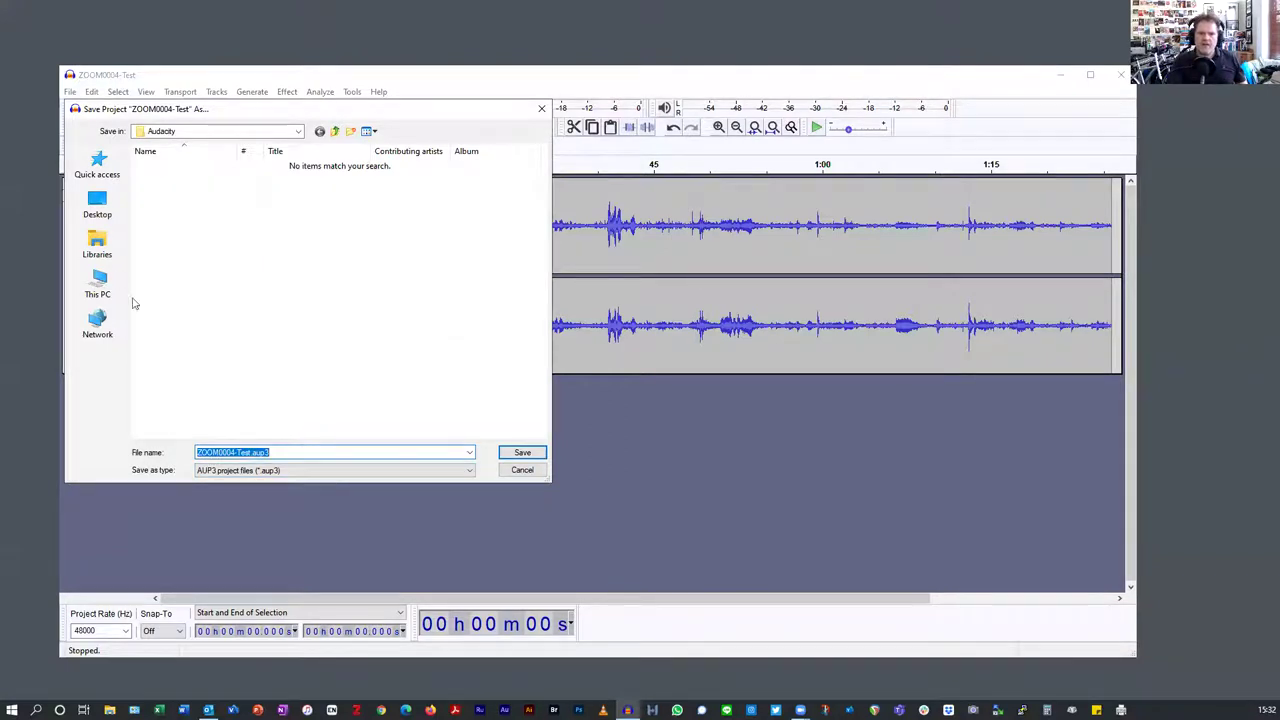
Step: Save the project as ZOOM0004-Test.aup3 in Store-A (G:), Audio Projects, 001-Leicester-Stories, Radio-Message-TEST
click(210, 131)
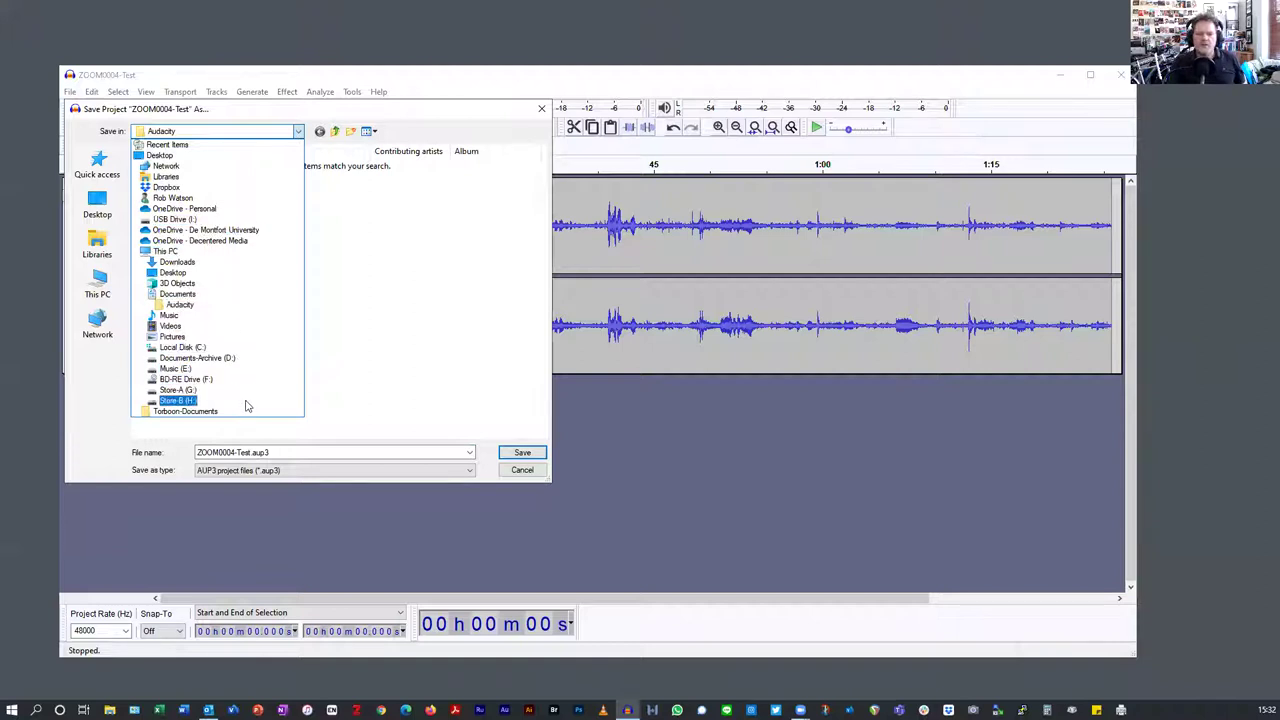
click(188, 393)
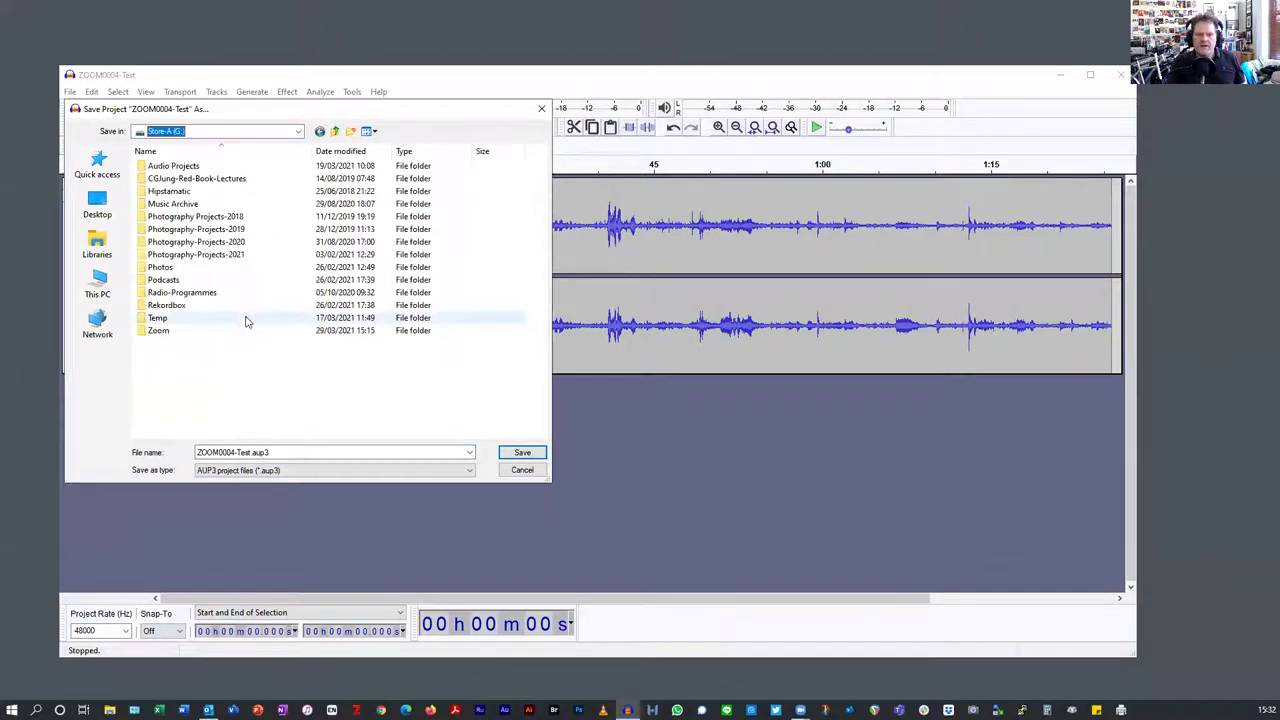
double_click(160, 166)
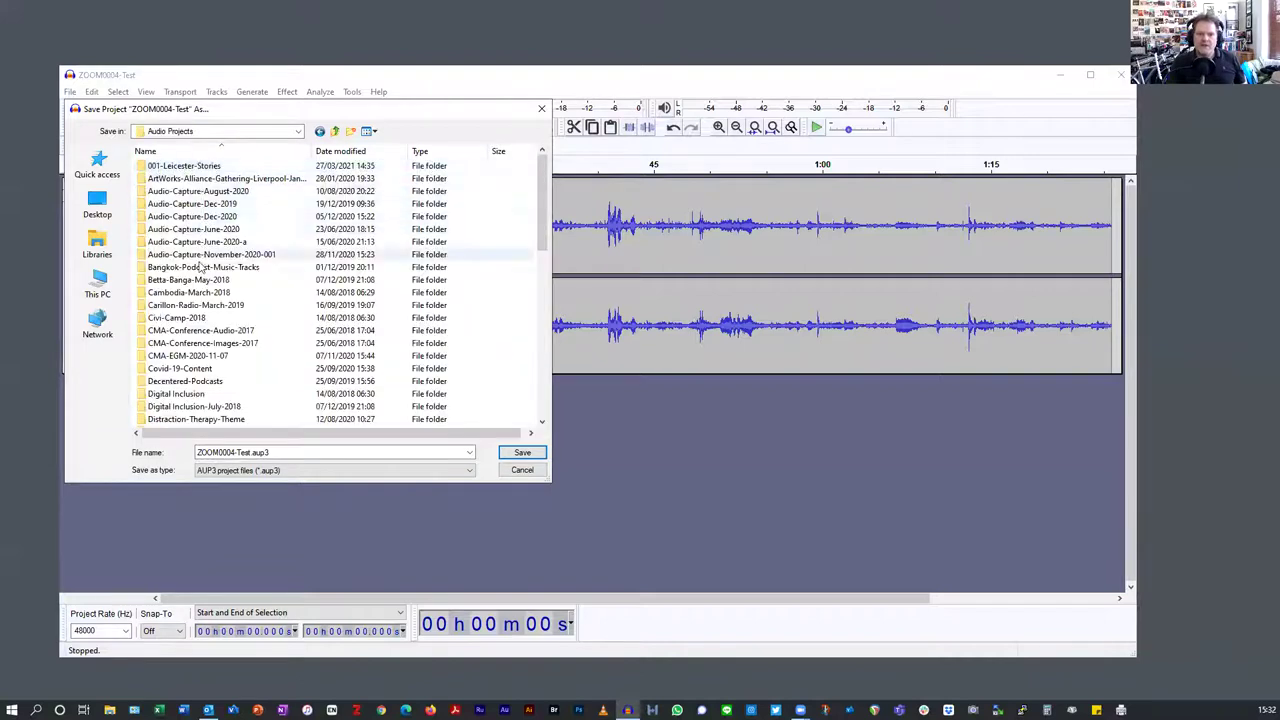
double_click(170, 166)
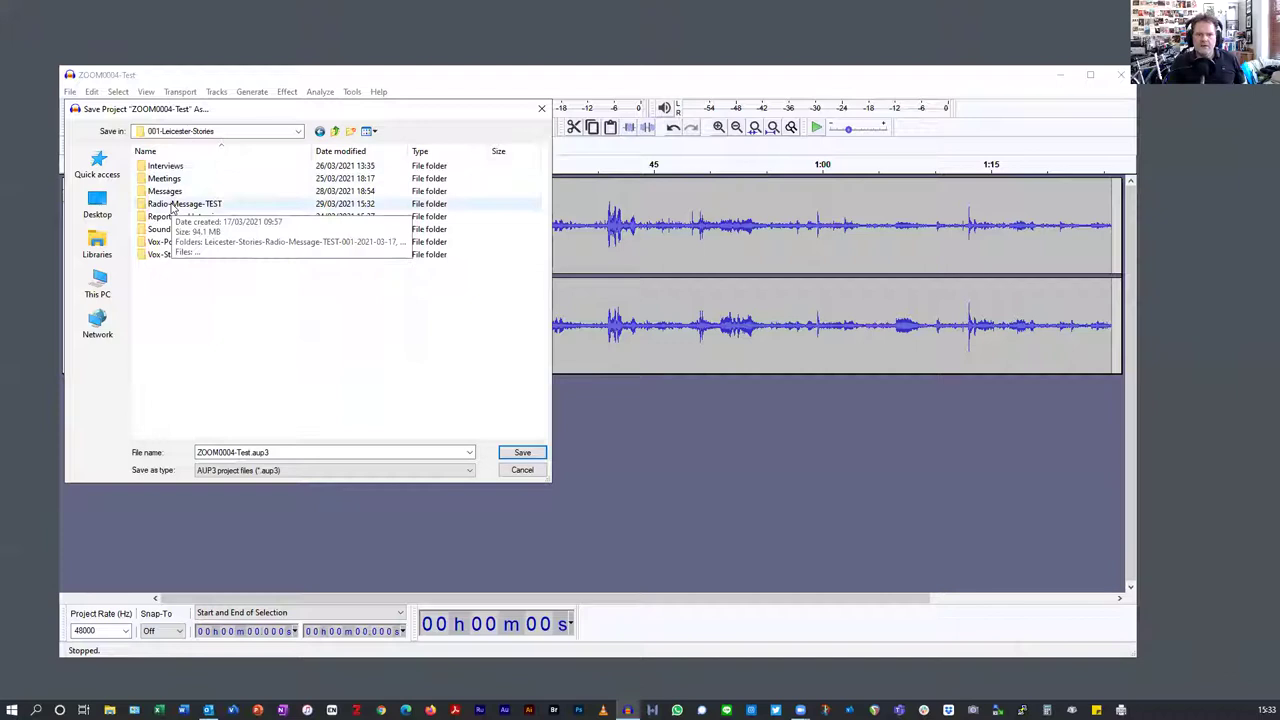
double_click(172, 204)
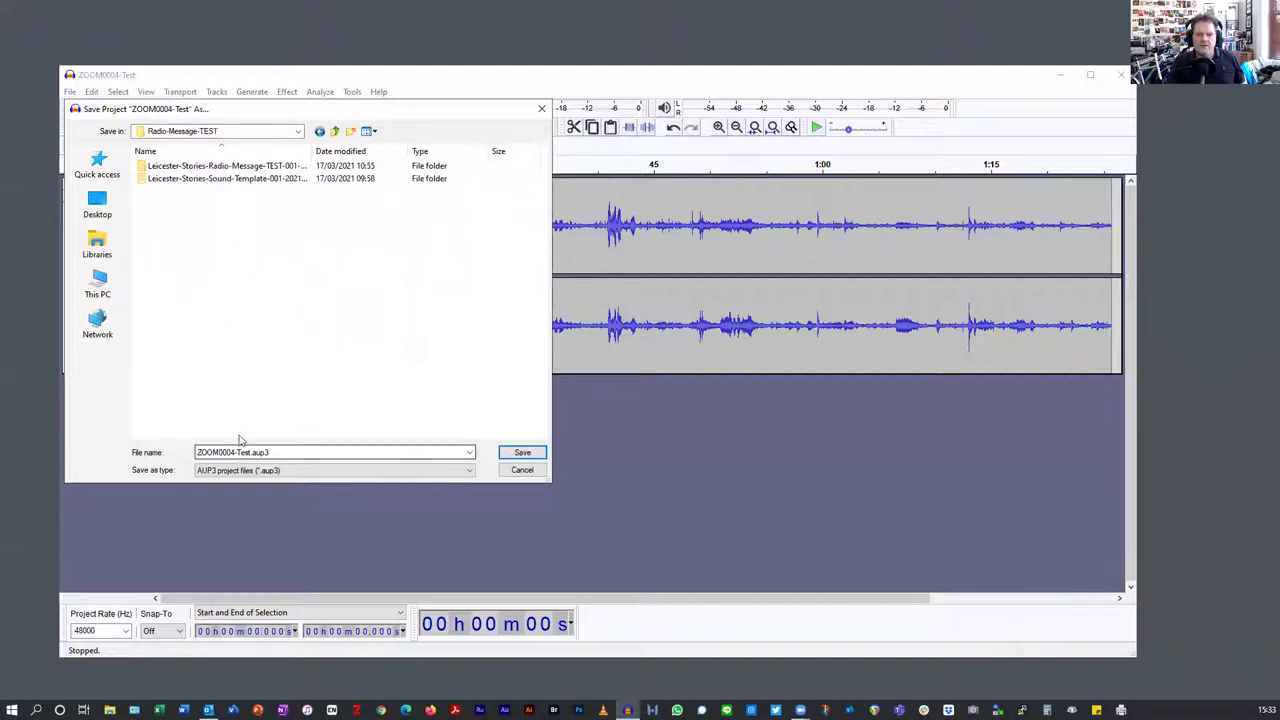
click(522, 452)
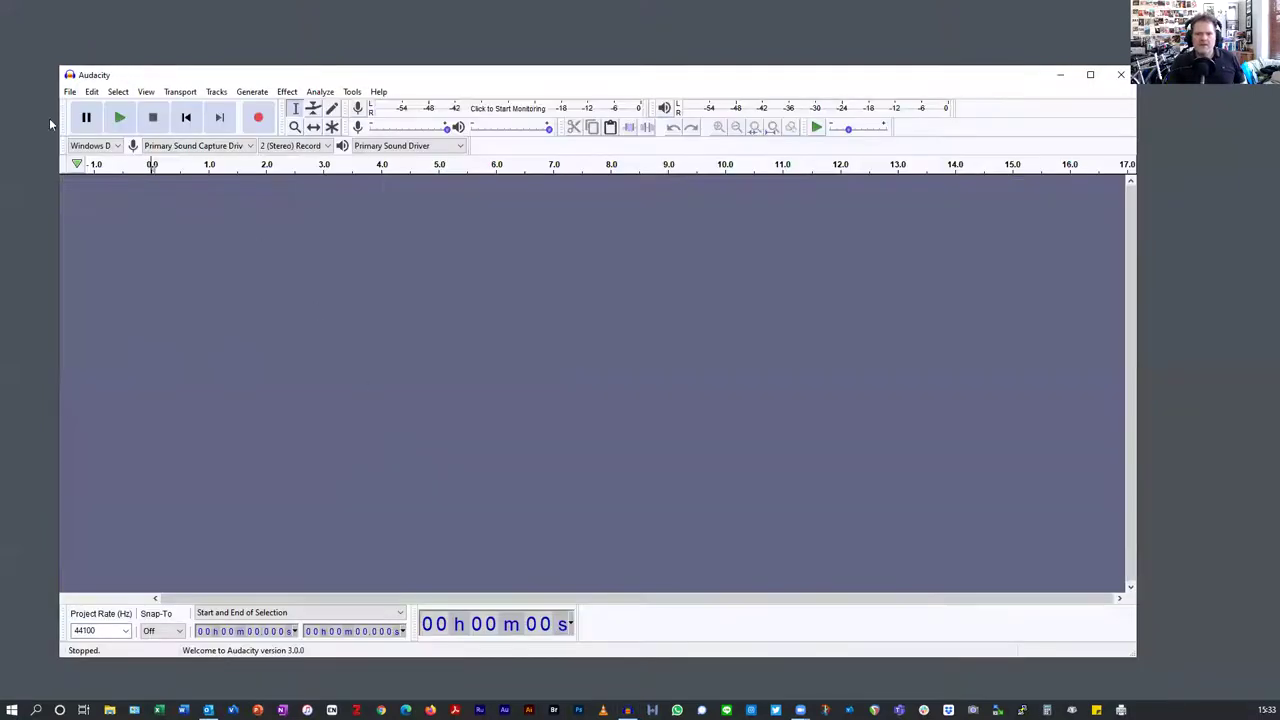
Step: Open ZOOM0004-Test.wav from the Radio-Message-TEST folder
click(70, 91)
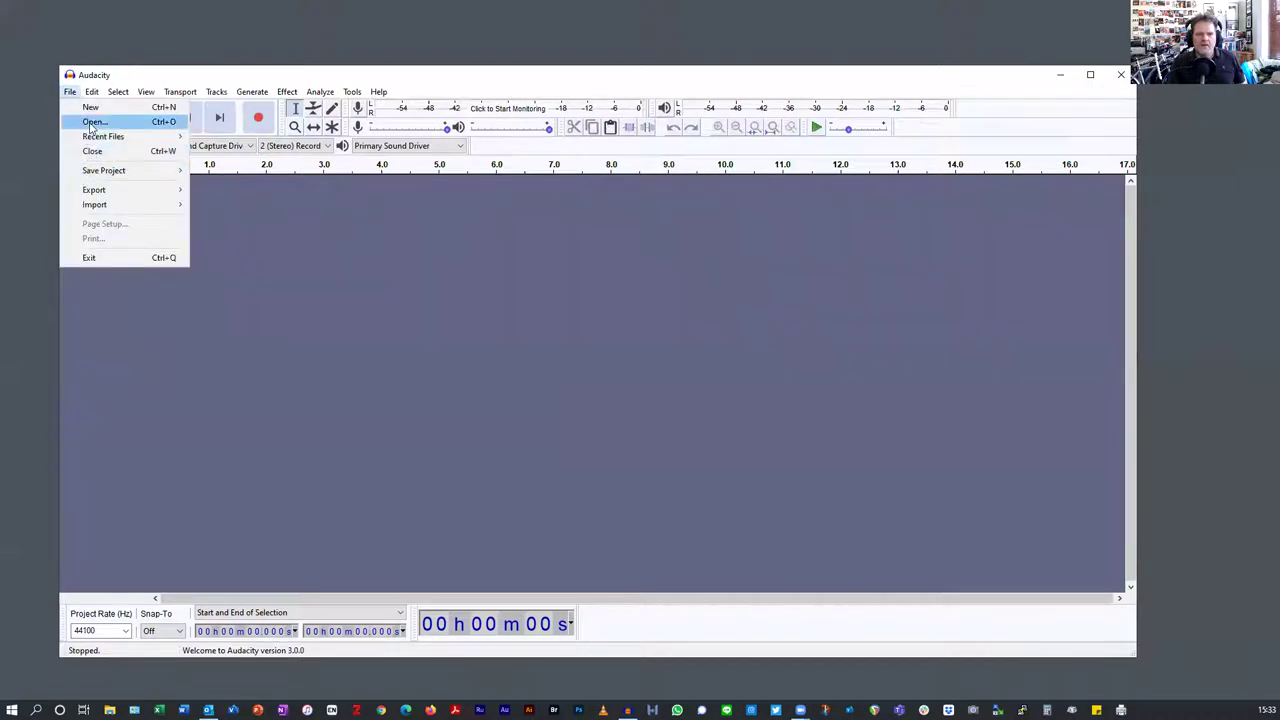
click(92, 122)
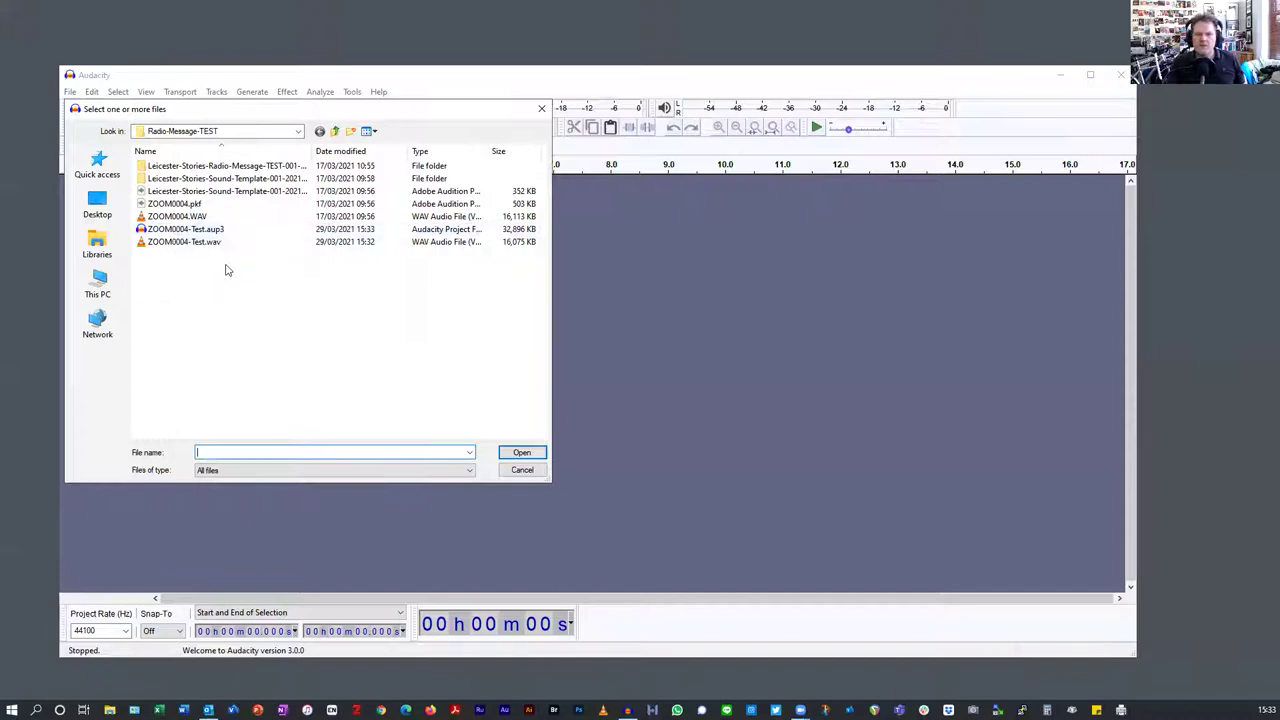
click(175, 242)
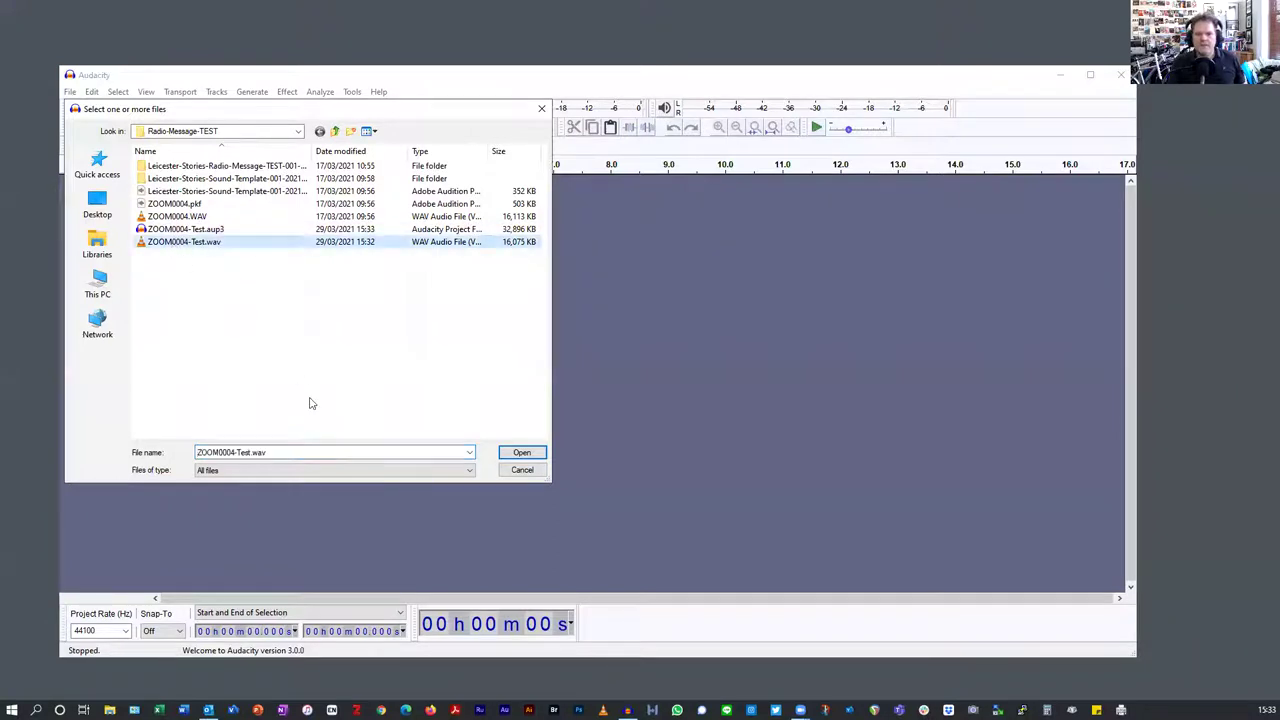
click(524, 454)
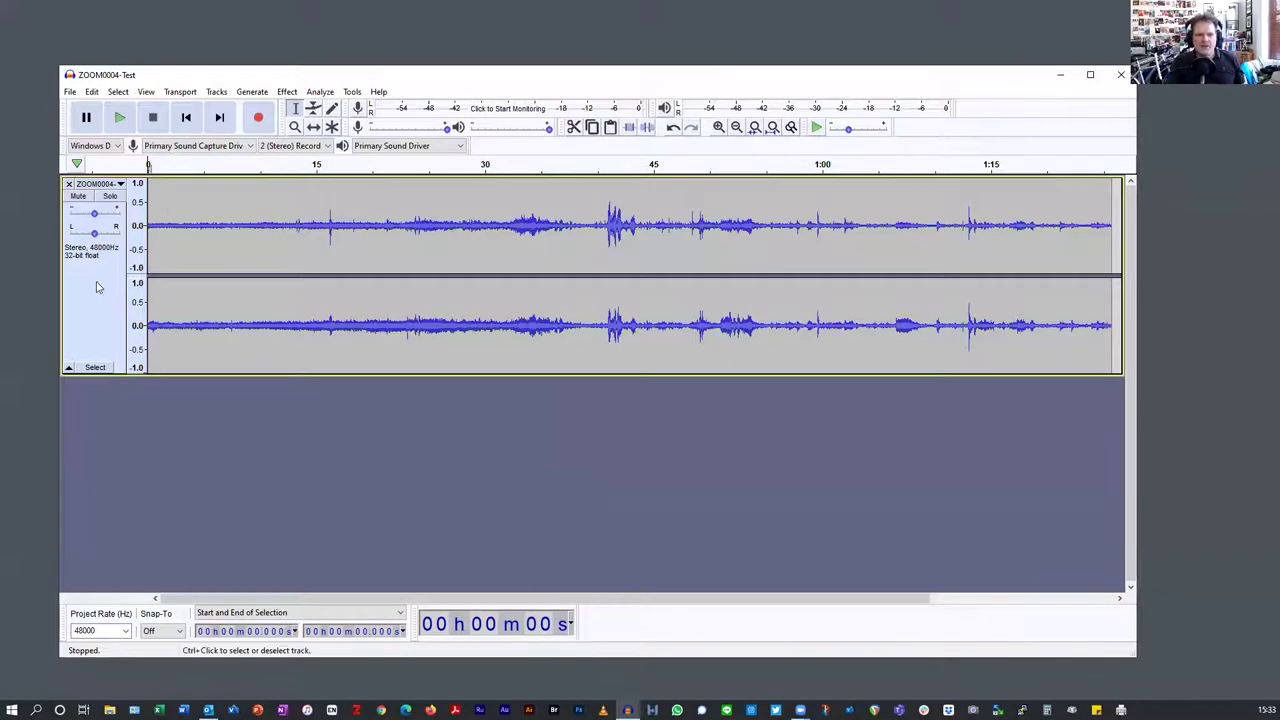
Step: Collapse and re-expand the stereo track, and zoom in on the start of the waveform to hundredths of a second
click(67, 369)
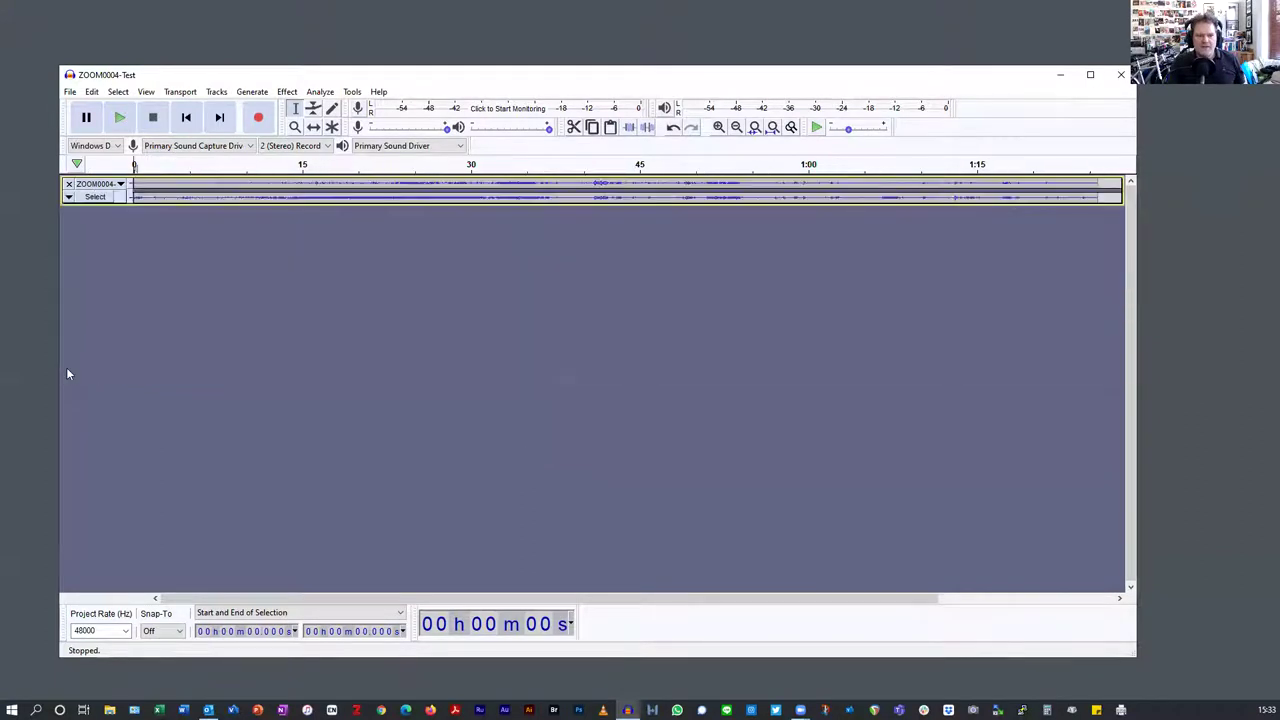
click(67, 197)
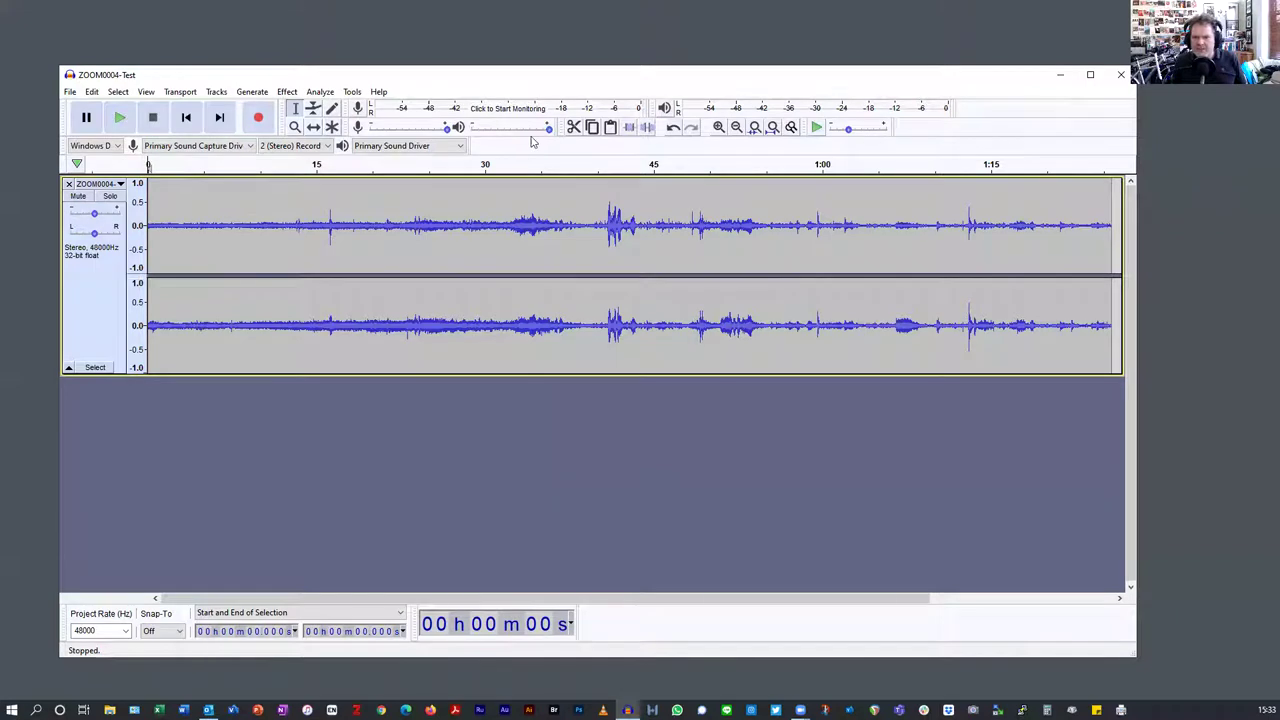
click(718, 128)
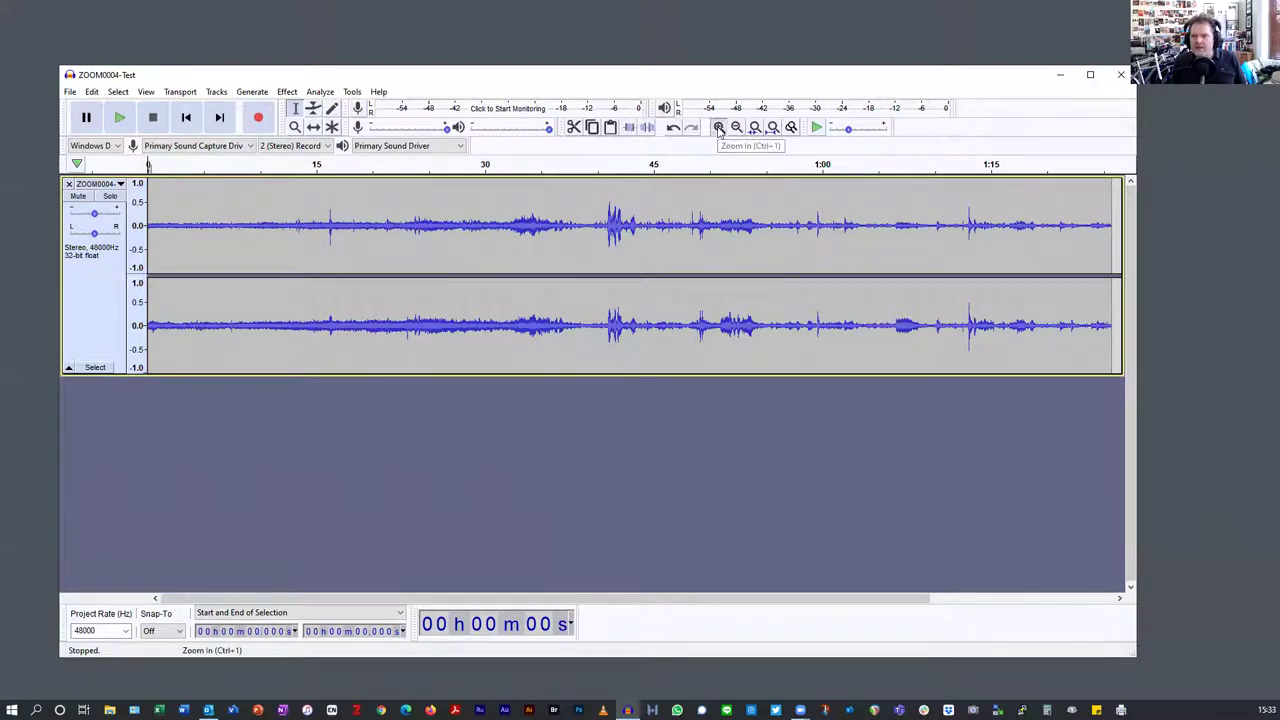
click(718, 128)
click(718, 128)
click(718, 128)
click(718, 128)
click(718, 128)
click(718, 128)
click(718, 128)
click(718, 128)
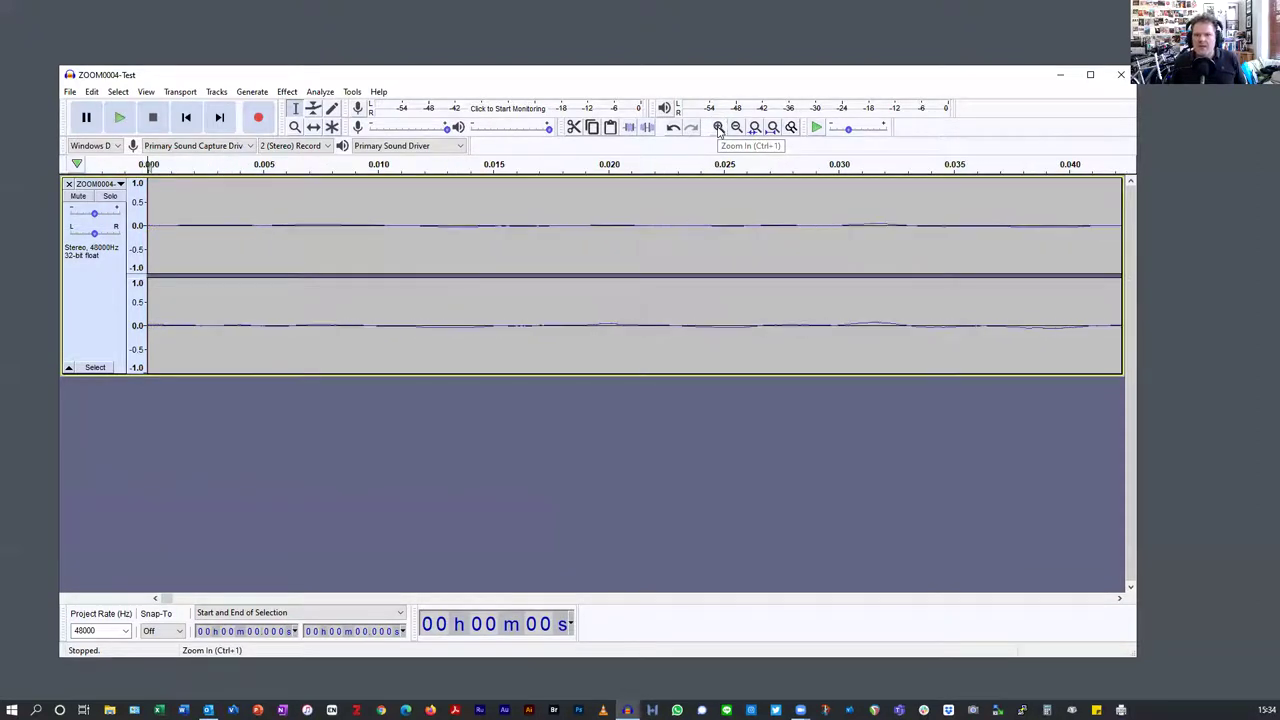
click(718, 128)
Step: Zoom the timeline out until the whole recording fills about half of the track's width
click(736, 128)
click(736, 128)
click(736, 128)
click(736, 128)
click(736, 128)
click(736, 128)
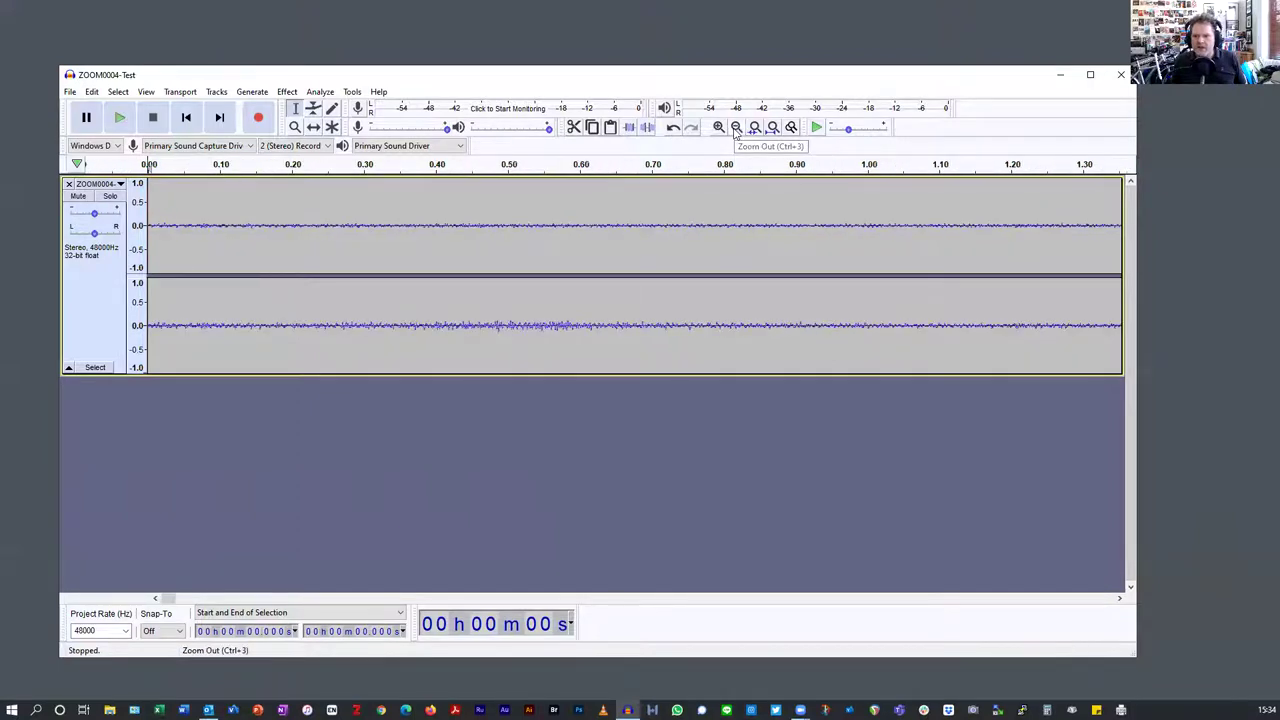
click(736, 128)
click(736, 128)
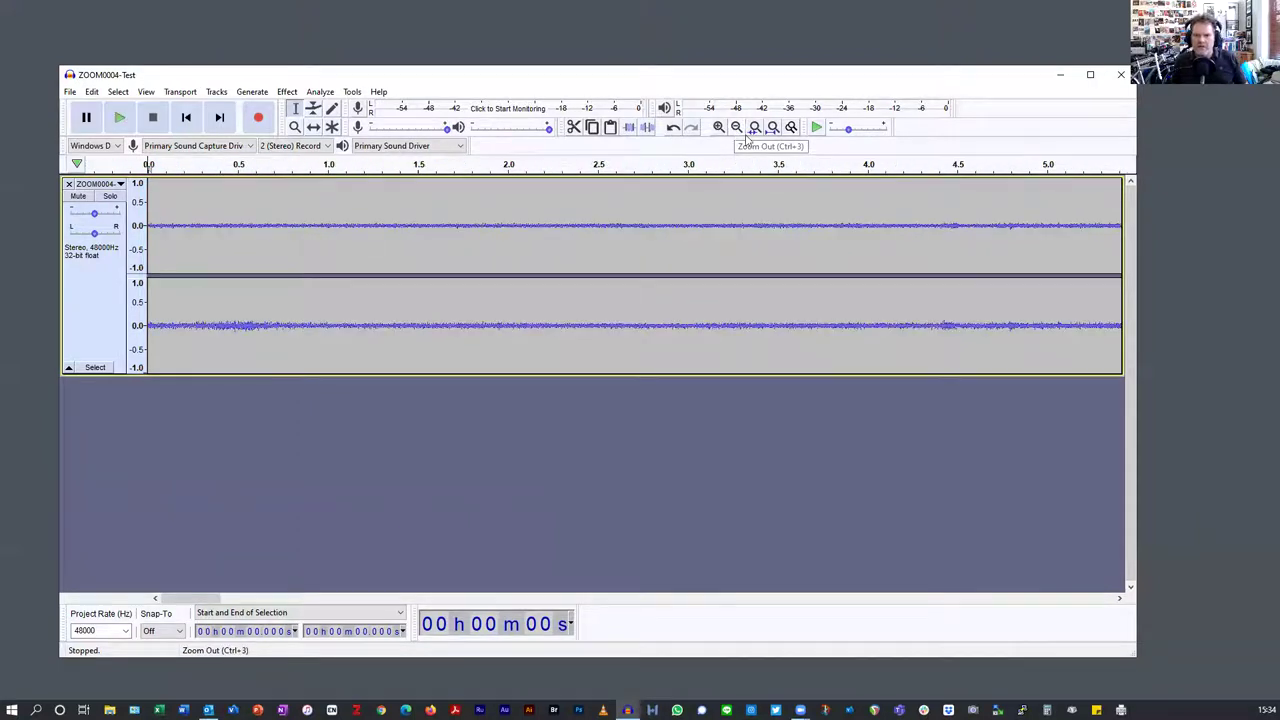
click(736, 127)
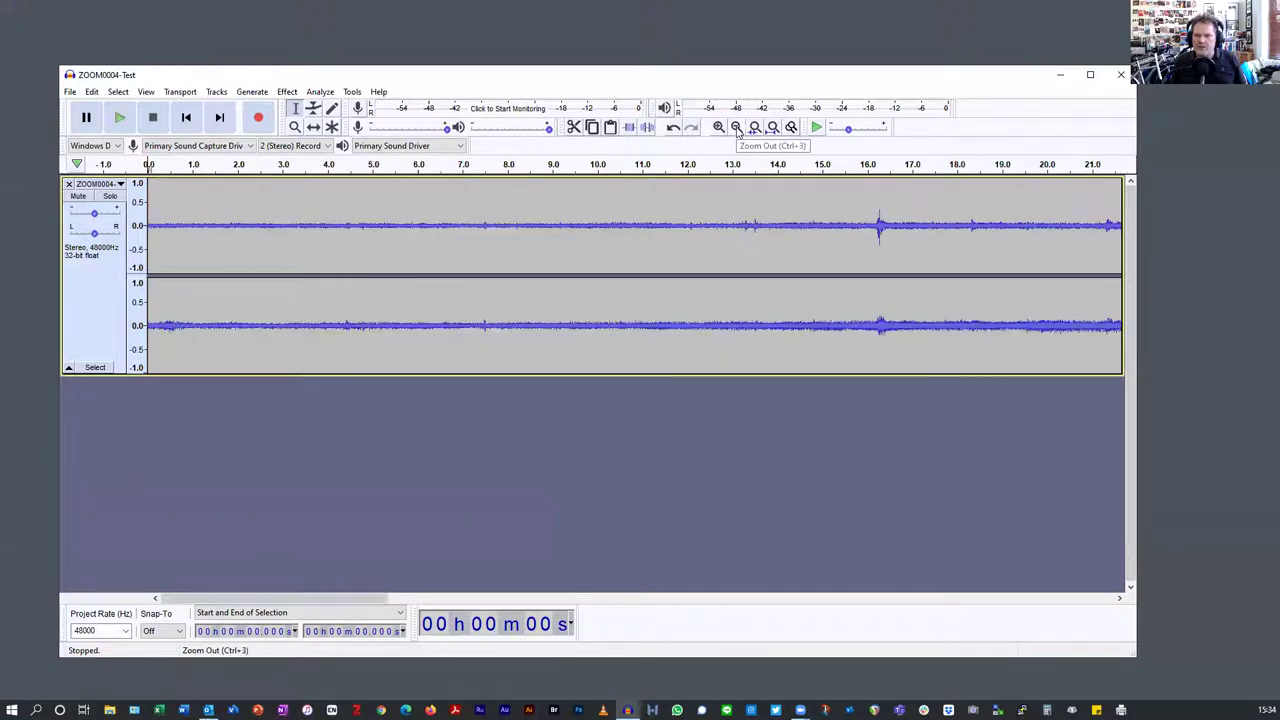
click(736, 127)
click(736, 127)
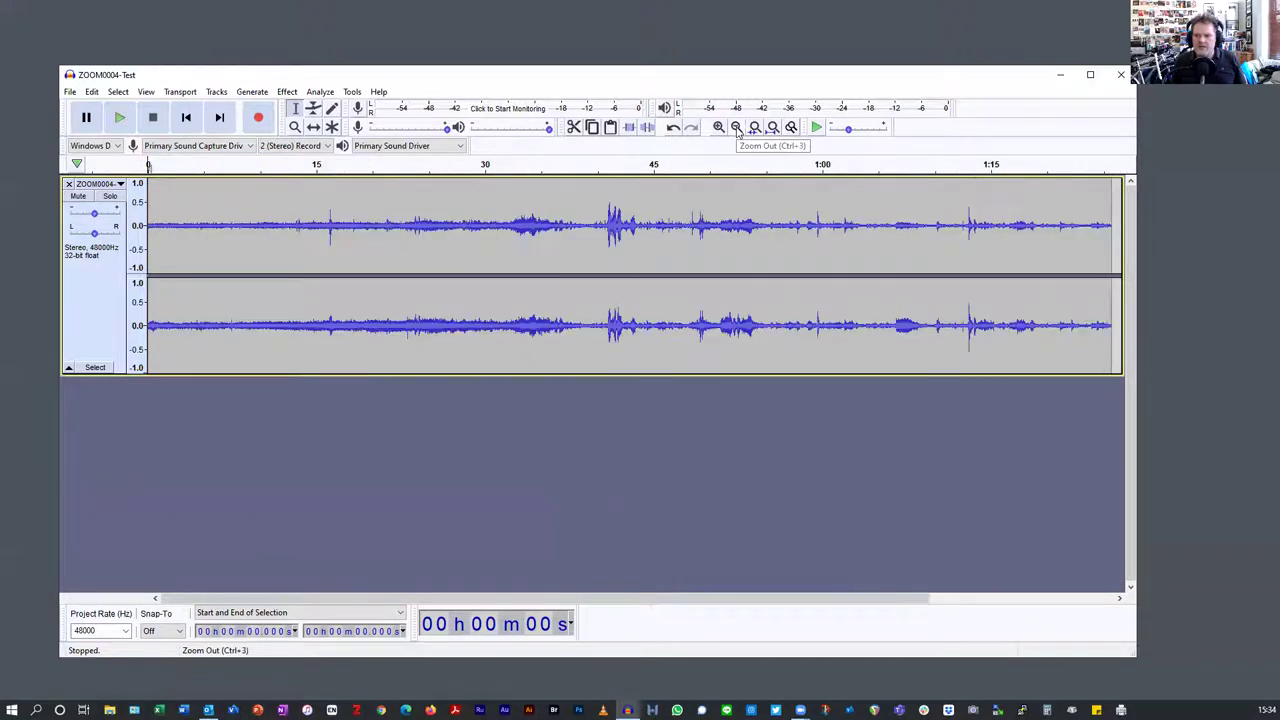
click(736, 127)
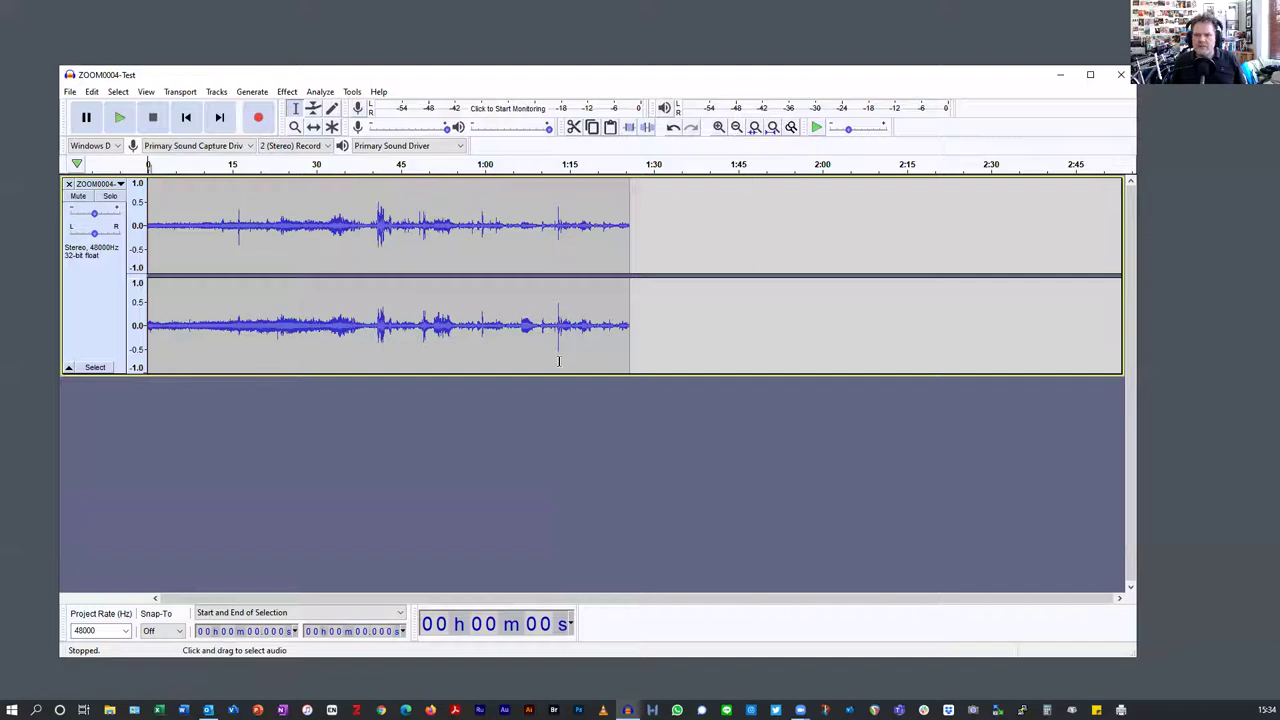
Step: Play the recording twice from about 31 seconds, stopping it each time
click(322, 330)
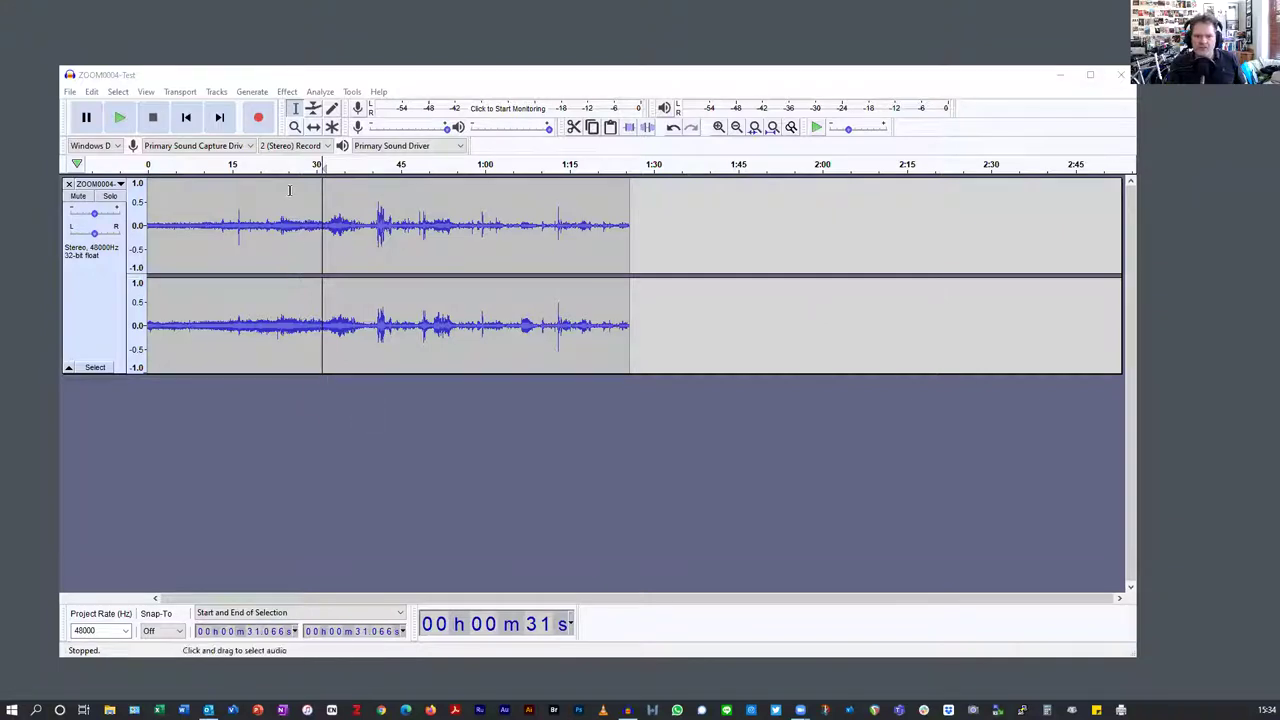
click(119, 118)
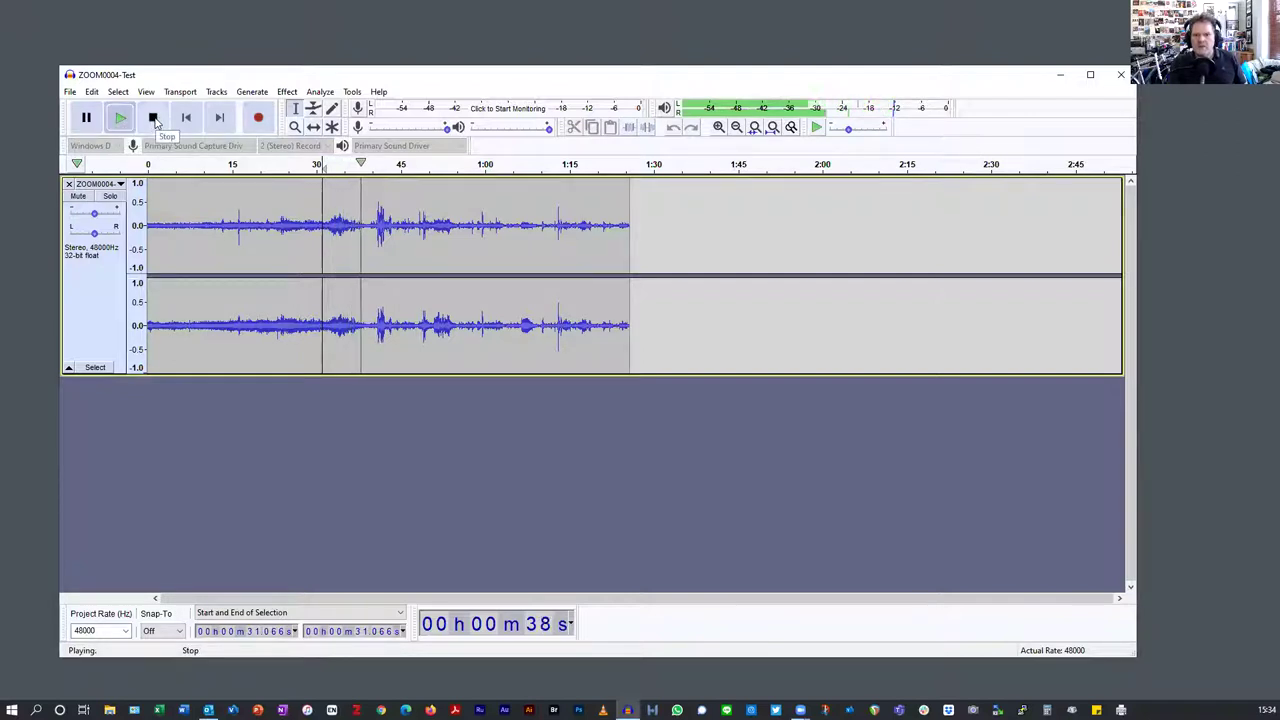
click(154, 118)
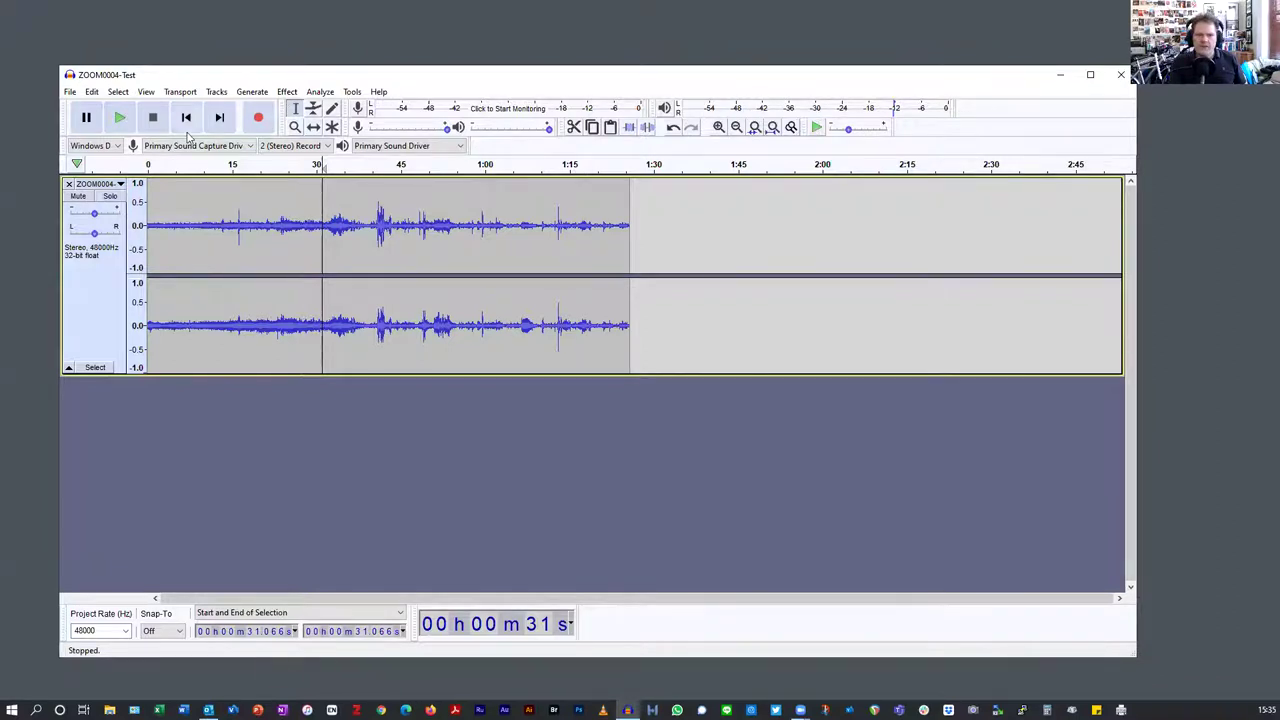
click(119, 118)
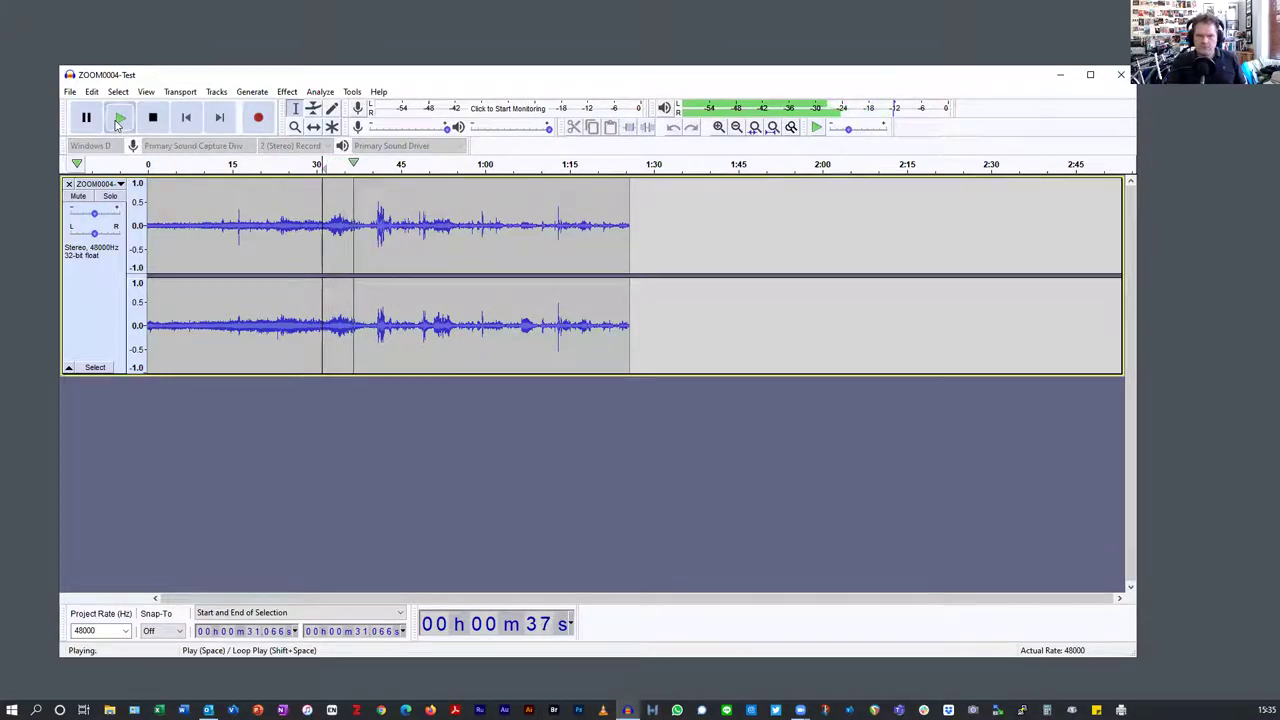
click(153, 118)
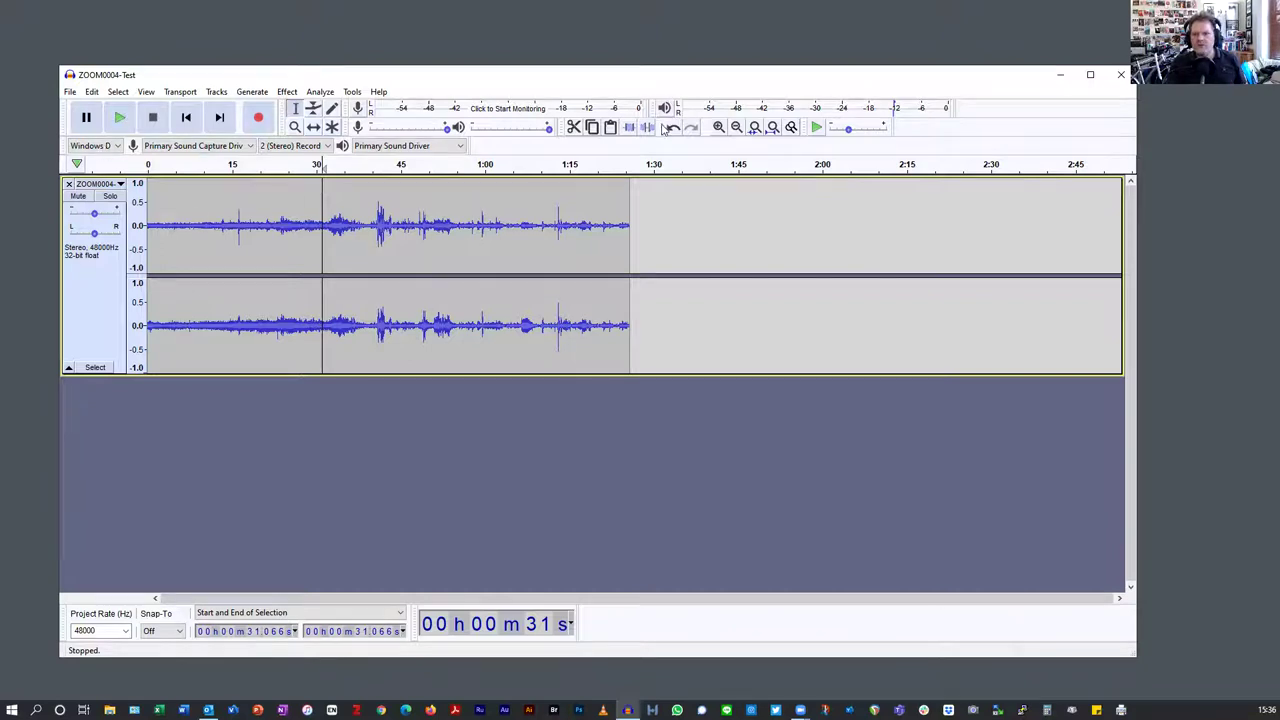
Step: Play the recording from about 40 seconds, just before the loud peak, and stop playback
click(372, 226)
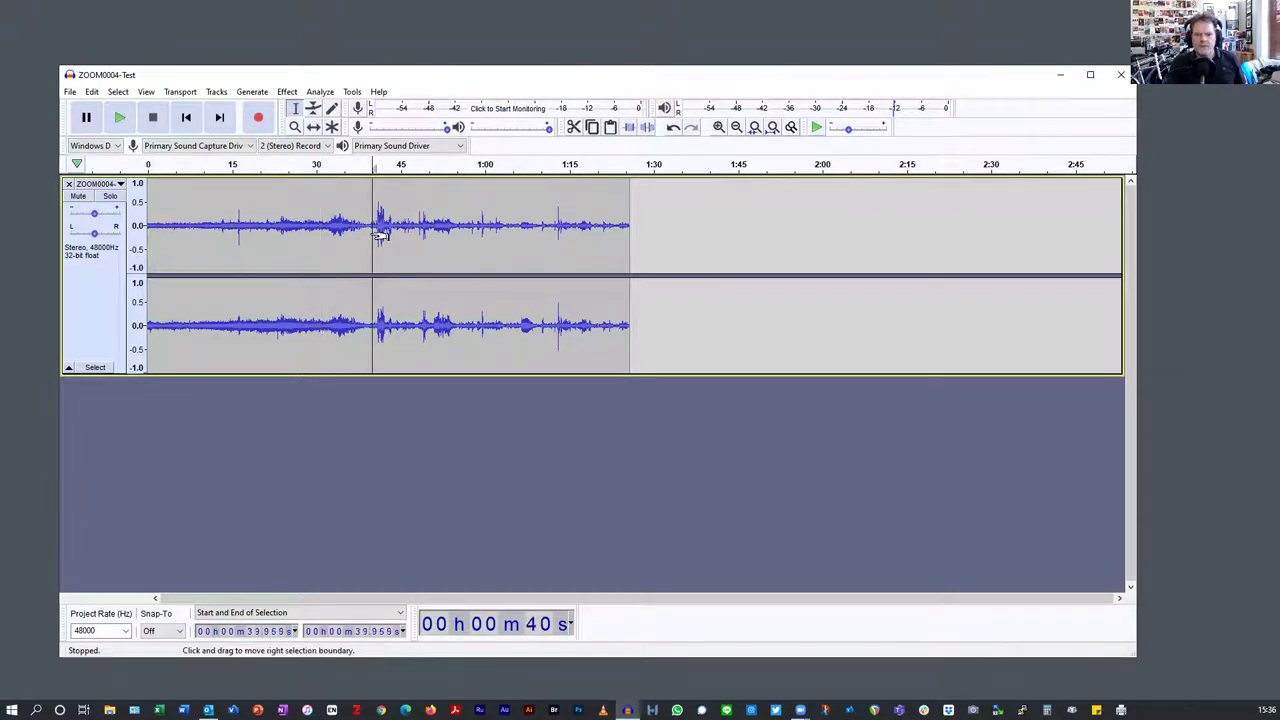
click(119, 118)
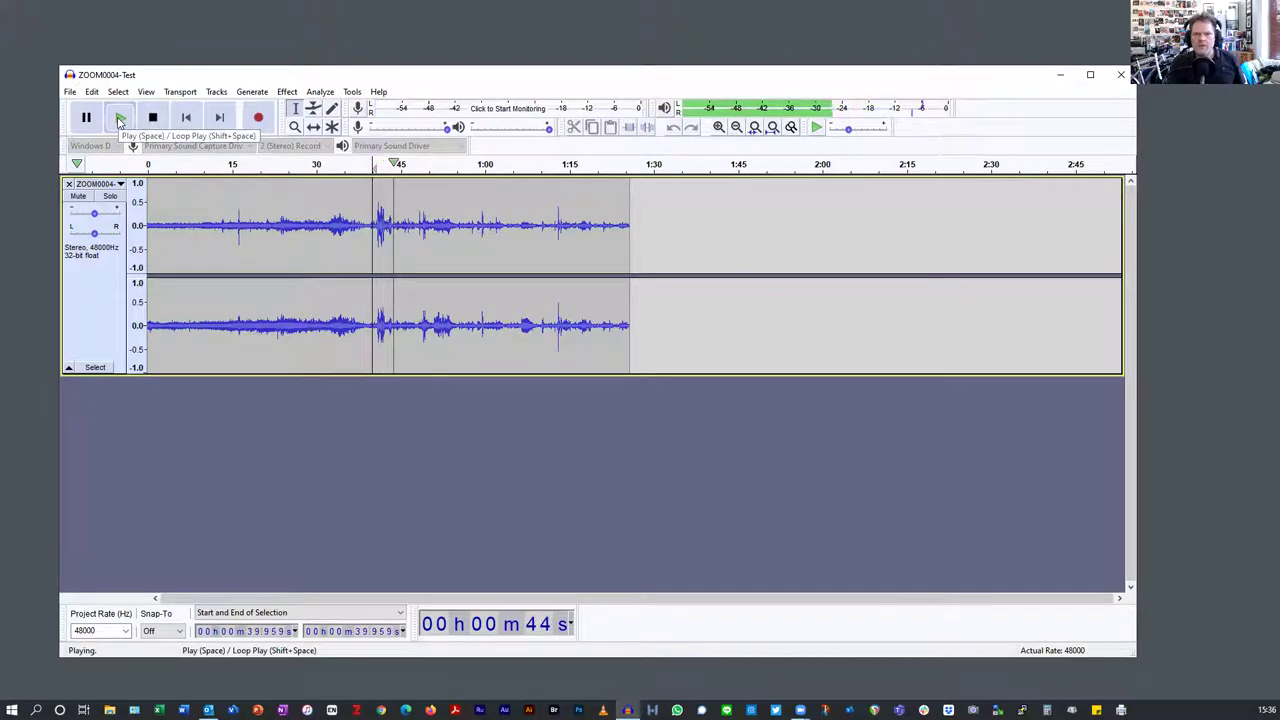
click(152, 117)
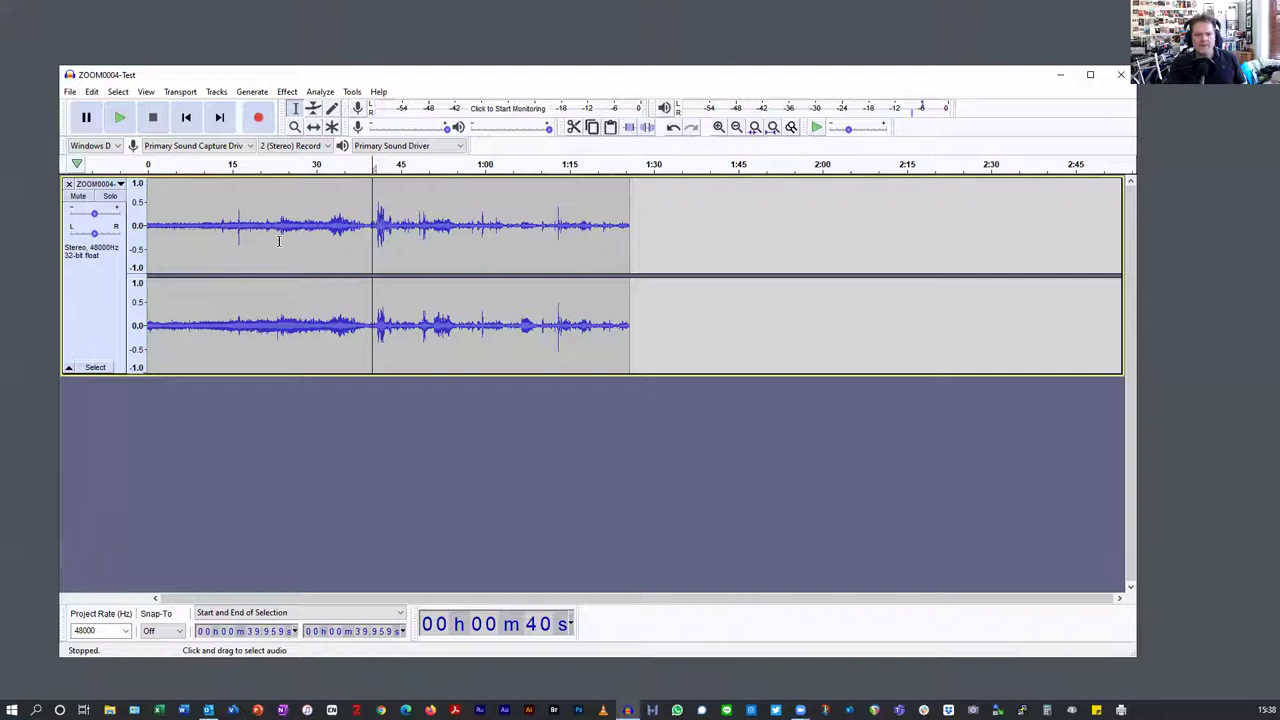
Step: Switch the waveform's vertical scale to dB, and return it to Linear
right_click(143, 200)
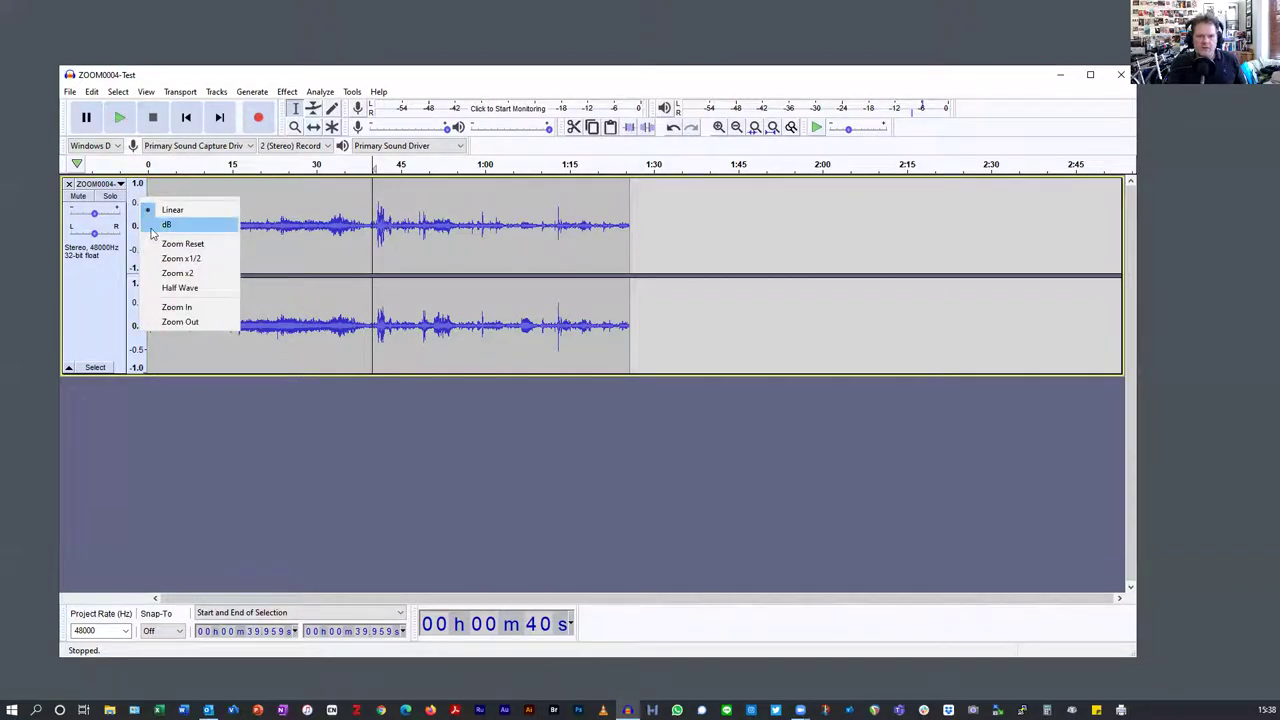
click(166, 224)
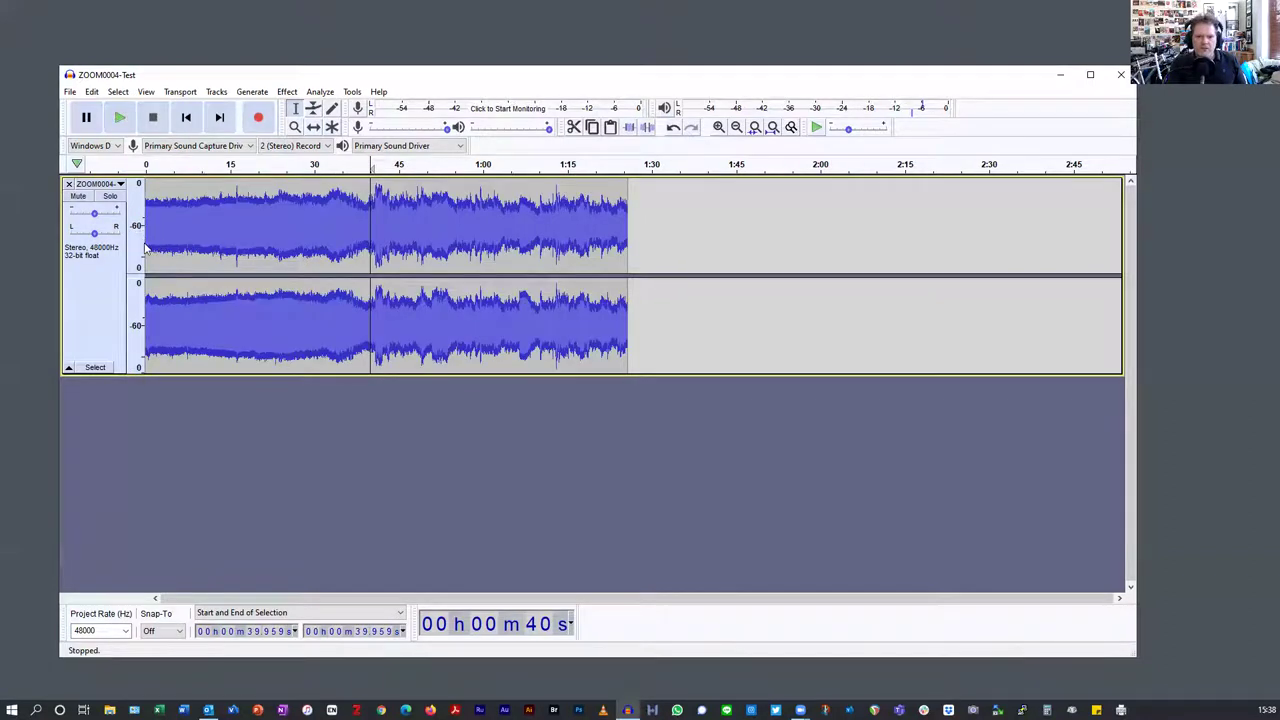
right_click(139, 200)
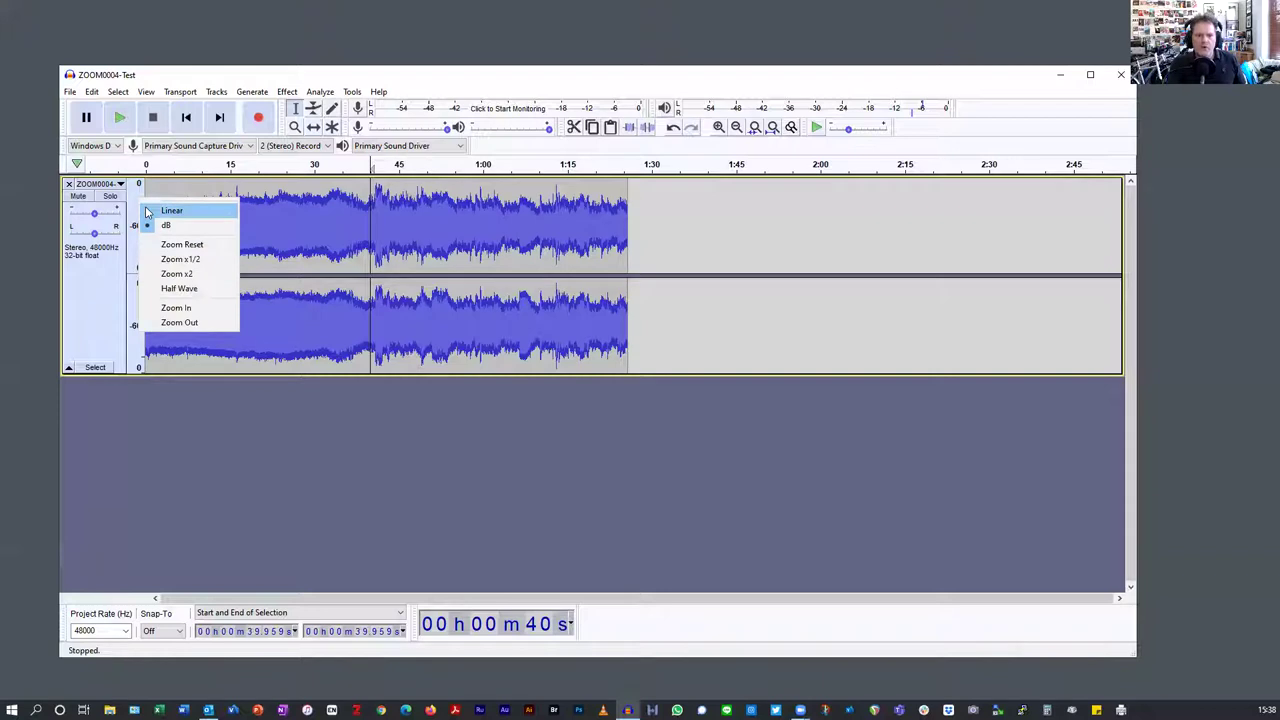
click(146, 209)
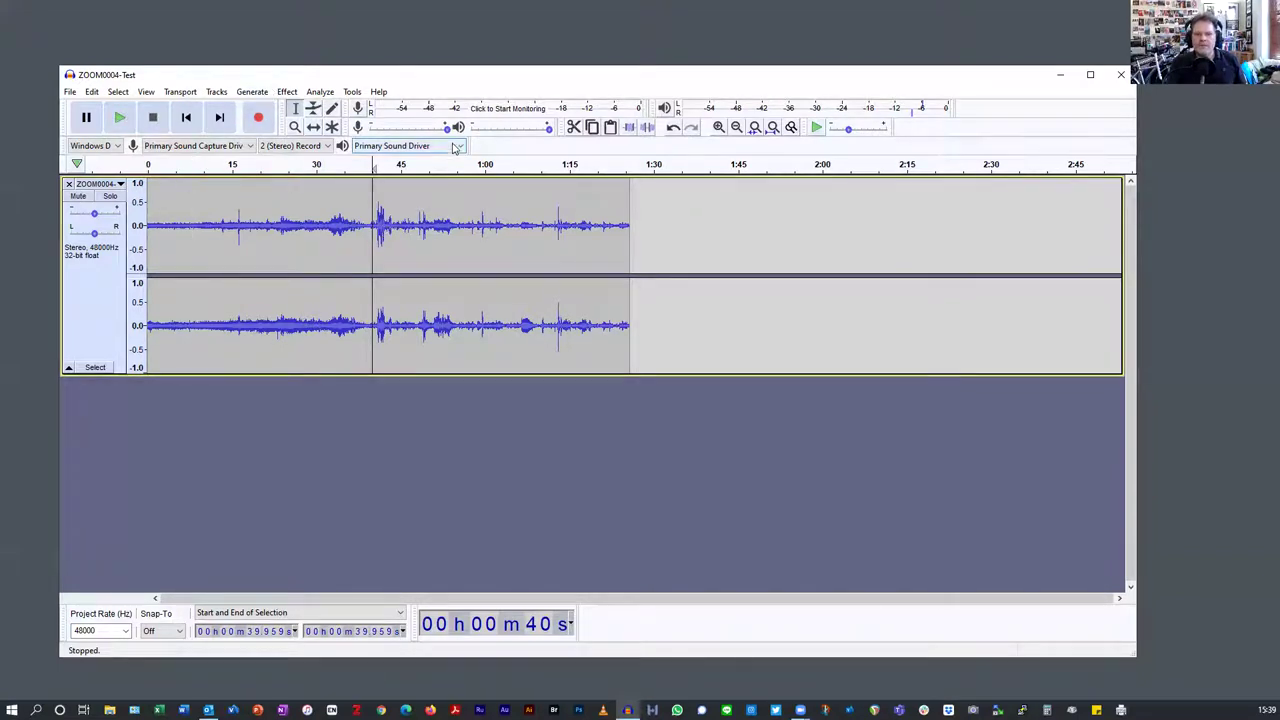
Step: Try to edit the upper channel's waveform with the Draw tool
click(332, 108)
click(299, 190)
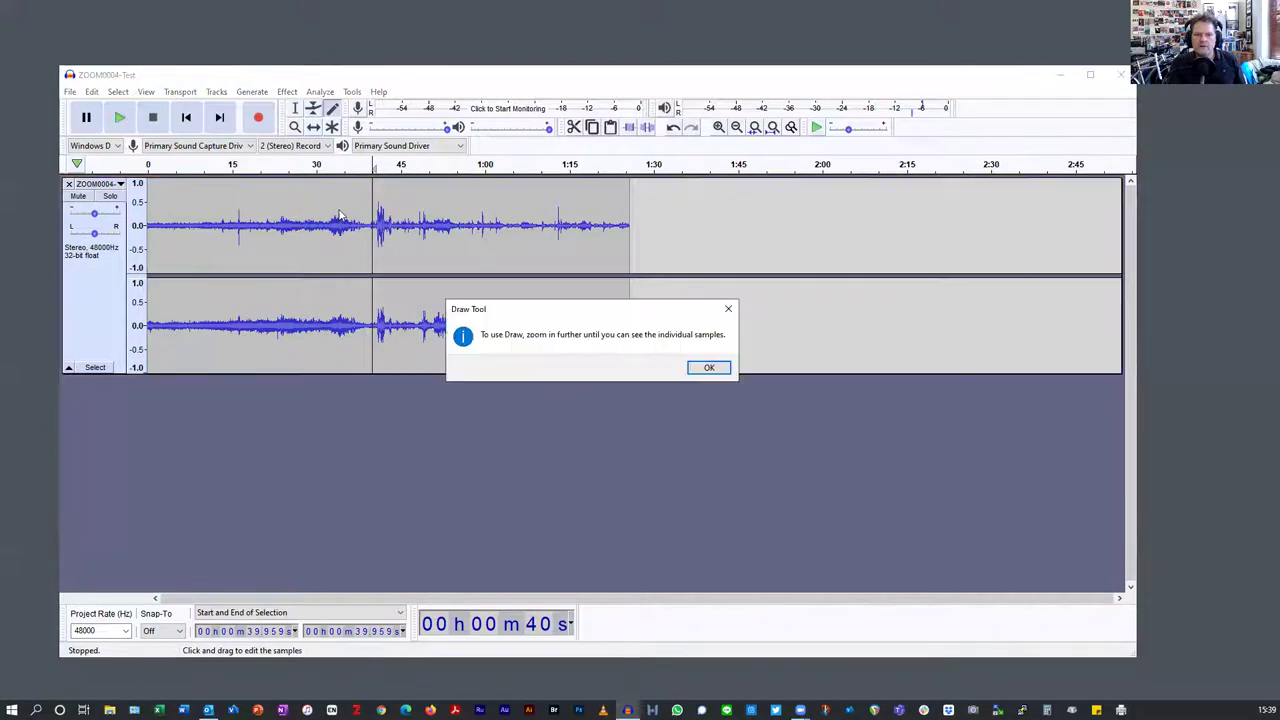
click(705, 369)
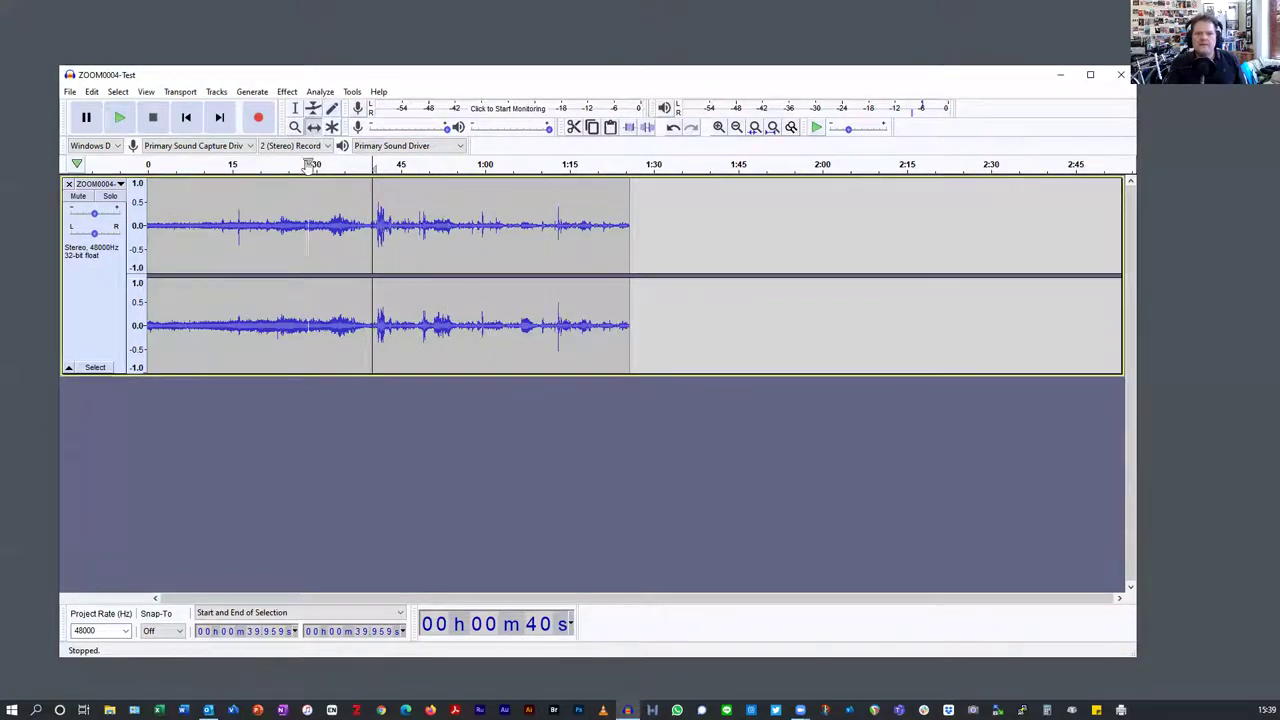
Step: Switch to the Selection tool and place the cursor at about 24 seconds in the recording
click(295, 108)
click(283, 200)
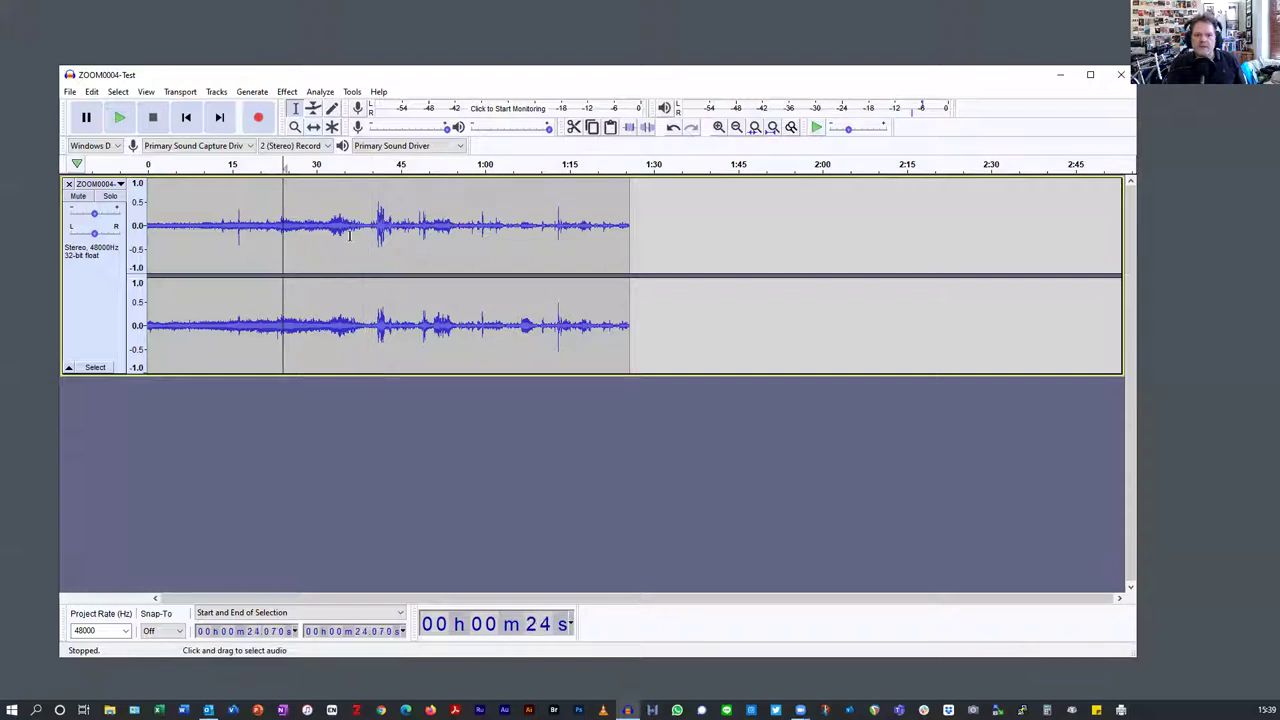
Step: Try to apply the Normalize effect without any audio selected
click(286, 92)
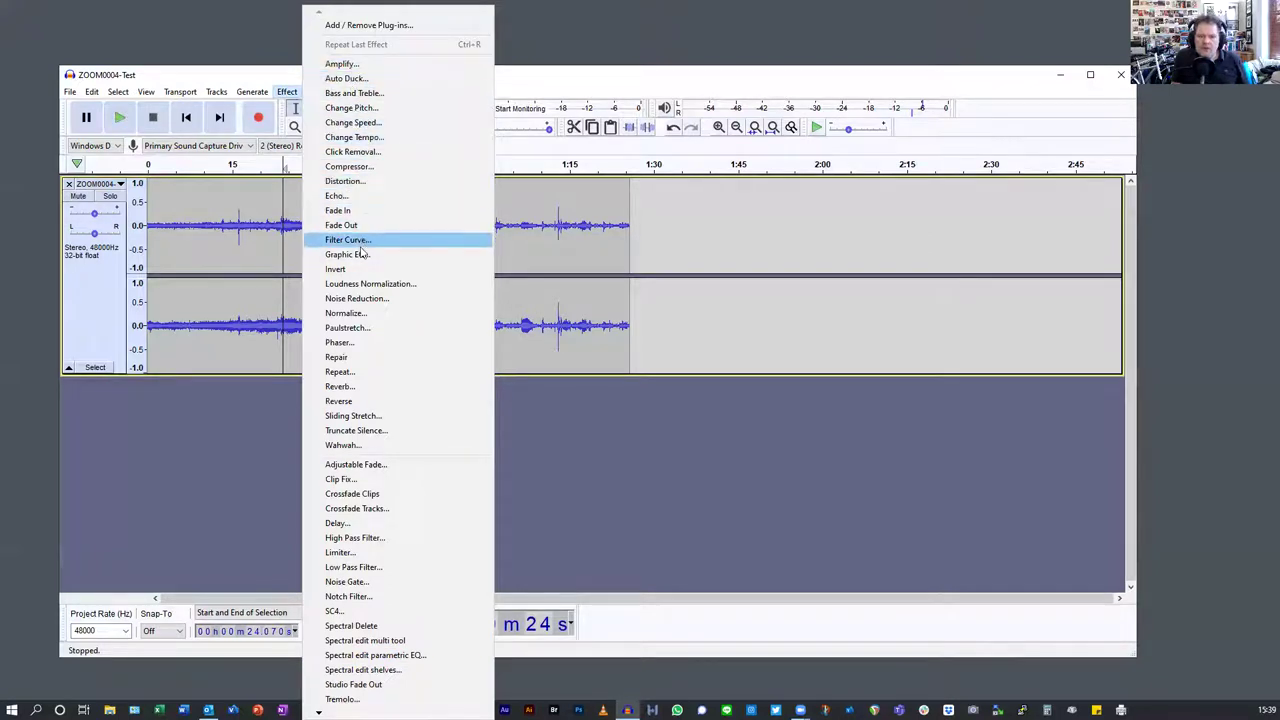
click(354, 314)
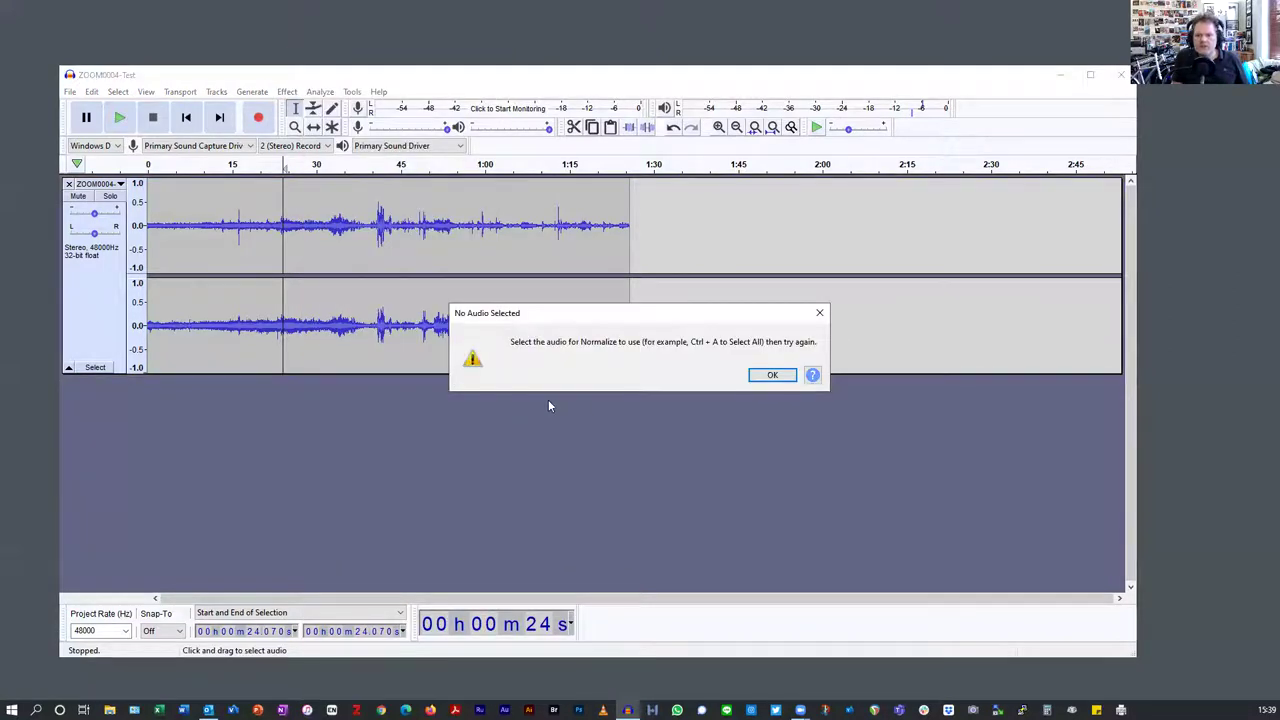
click(773, 375)
Step: Select the whole track and normalize its peak amplitude to -1.0 dB with DC offset removal
click(442, 190)
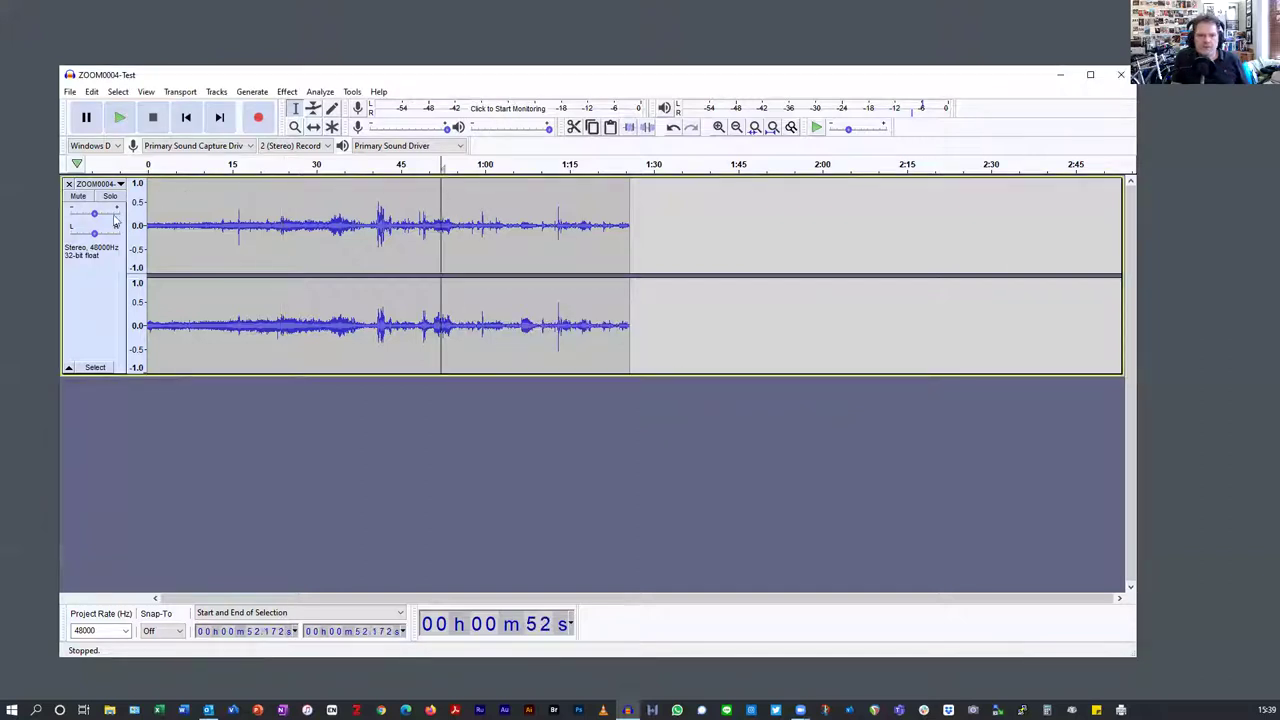
click(97, 287)
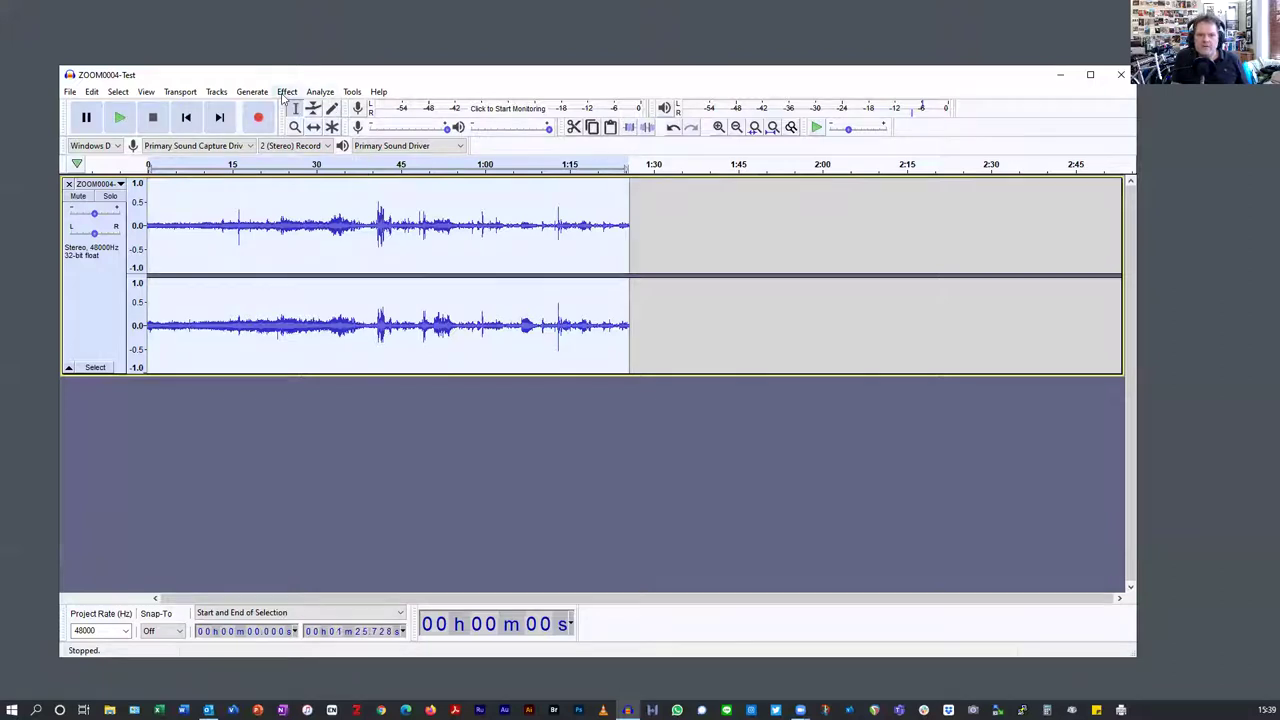
click(287, 92)
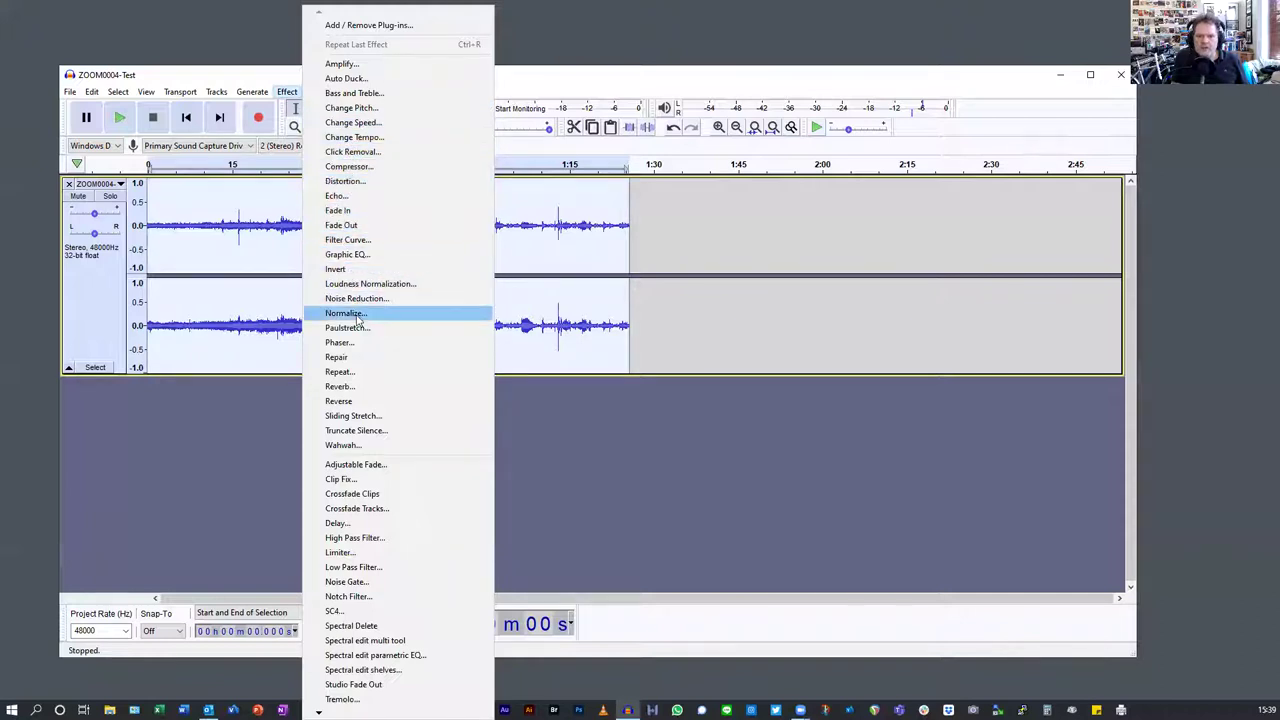
click(350, 313)
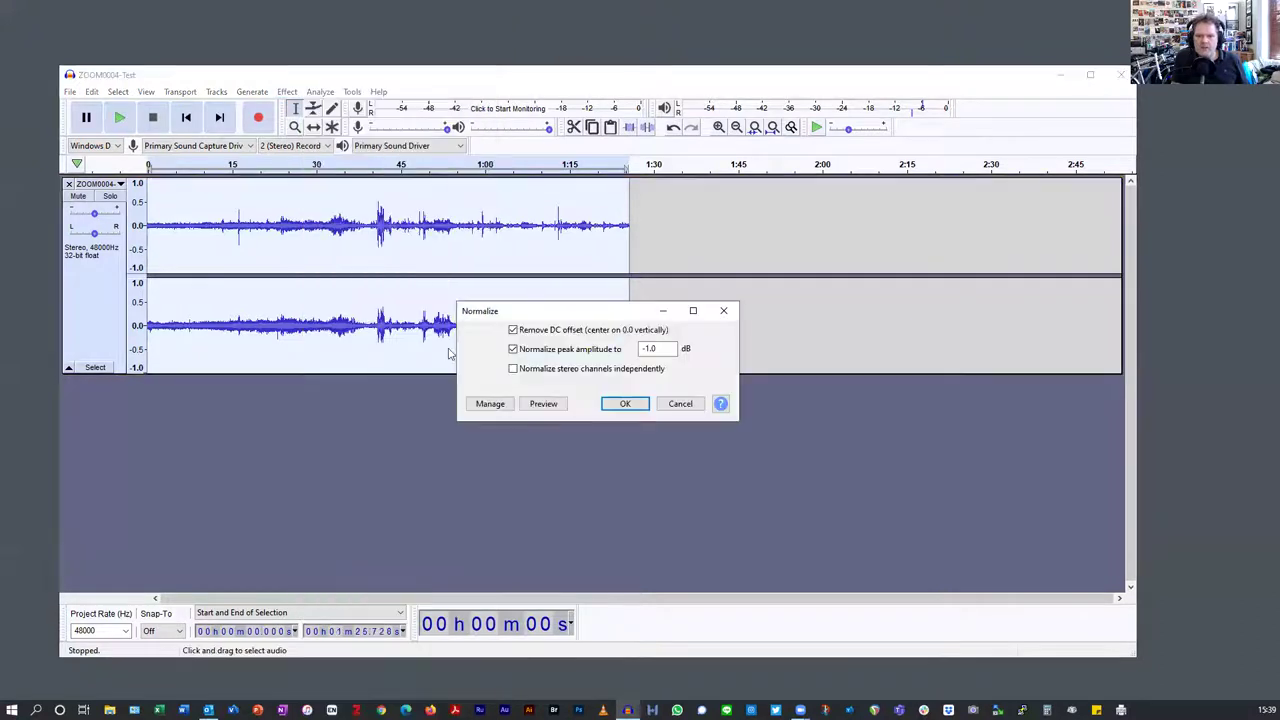
click(650, 349)
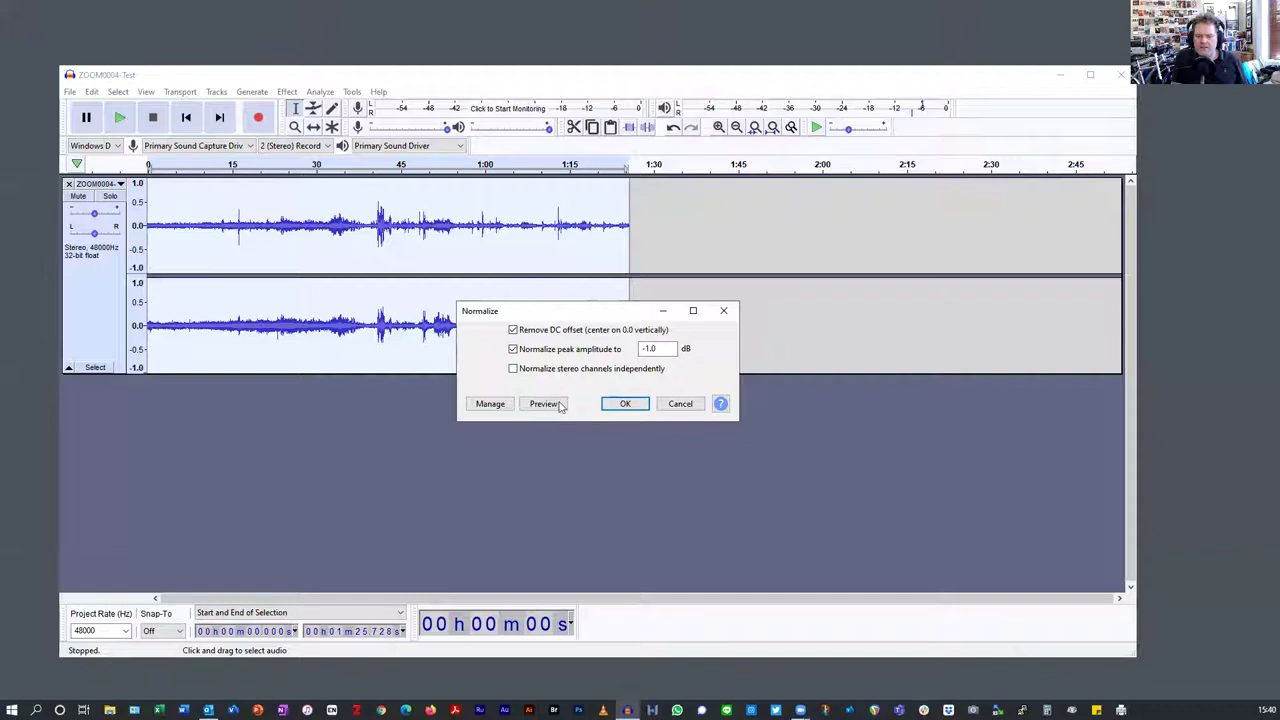
click(621, 405)
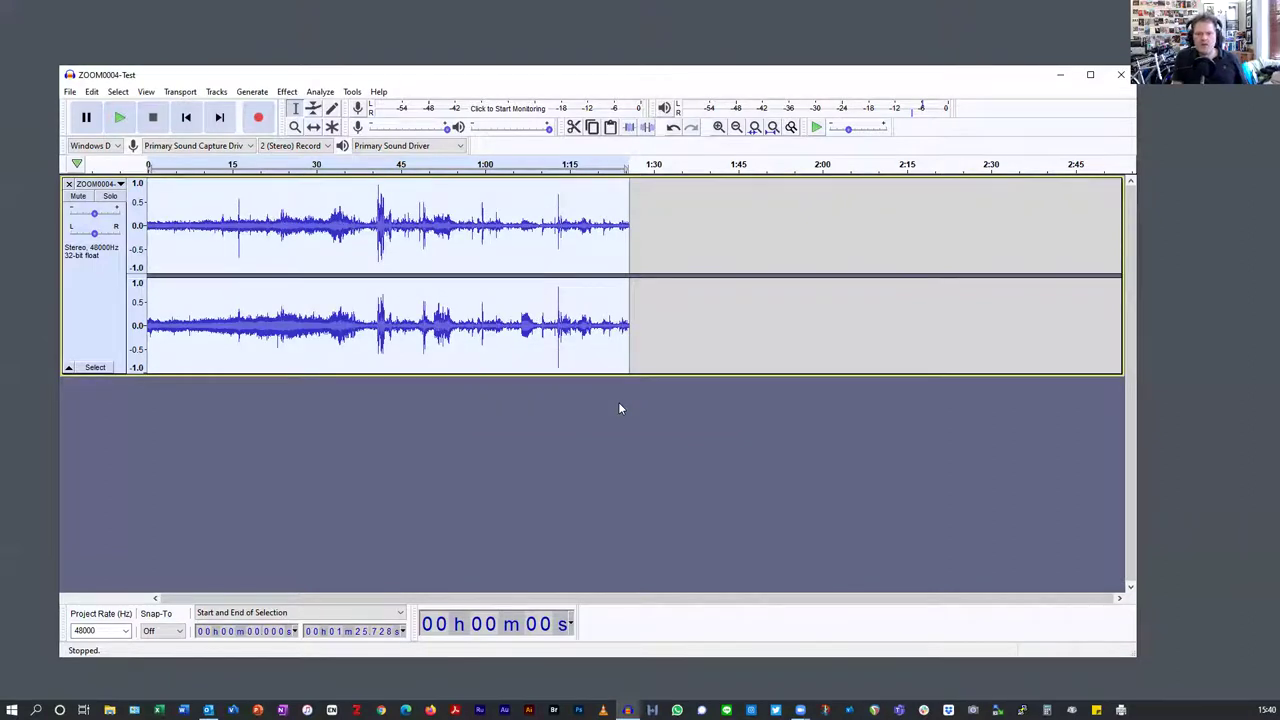
Step: Play the normalized recording from about 40 seconds, just before the loud peak, and stop it
click(371, 323)
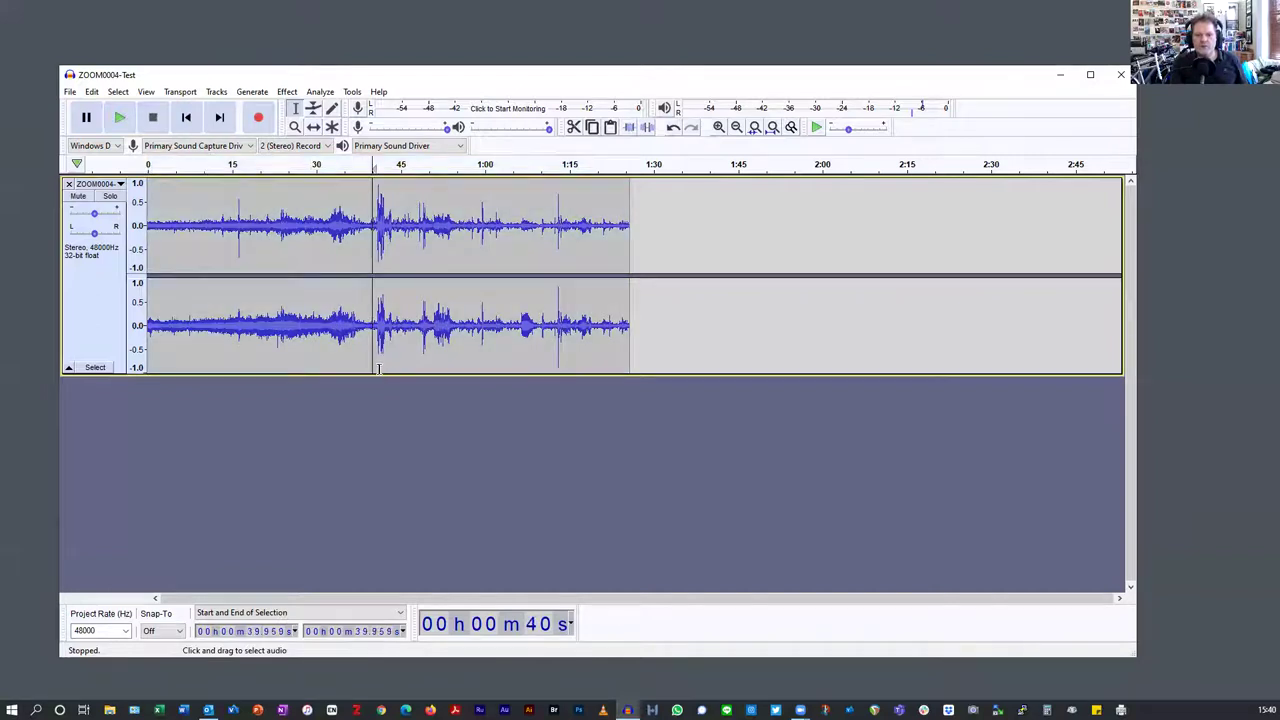
click(121, 119)
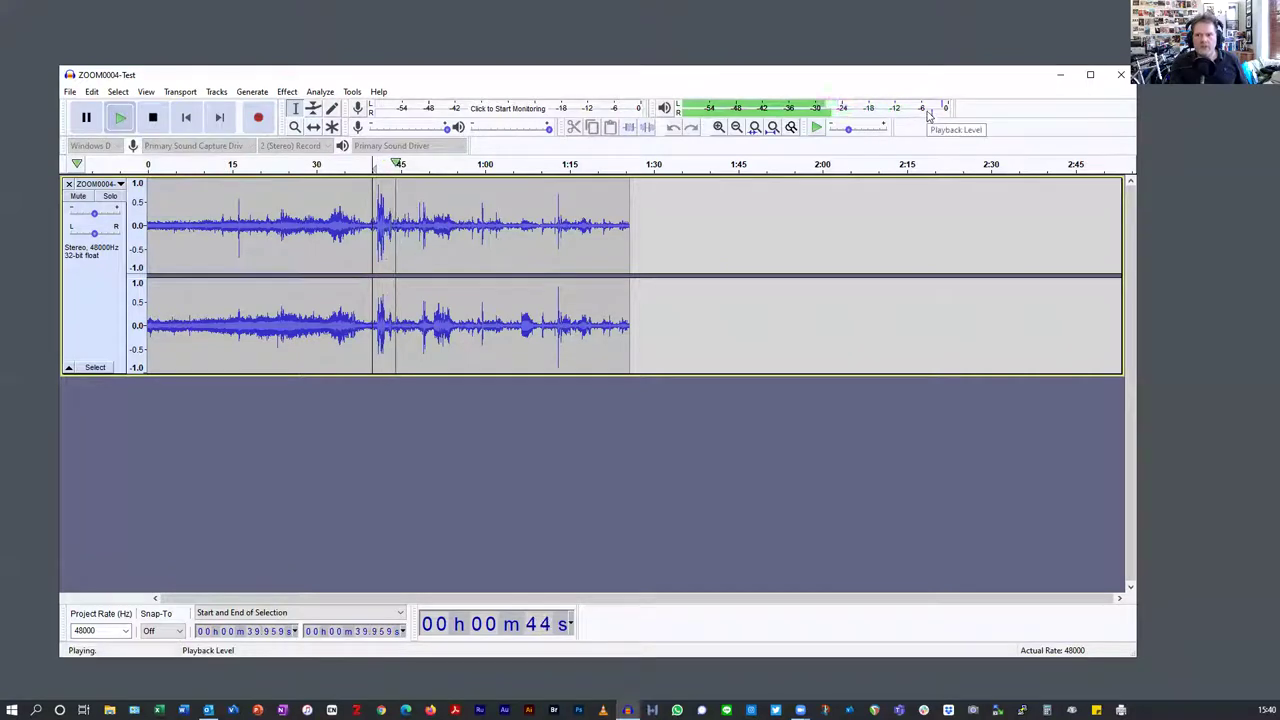
click(153, 118)
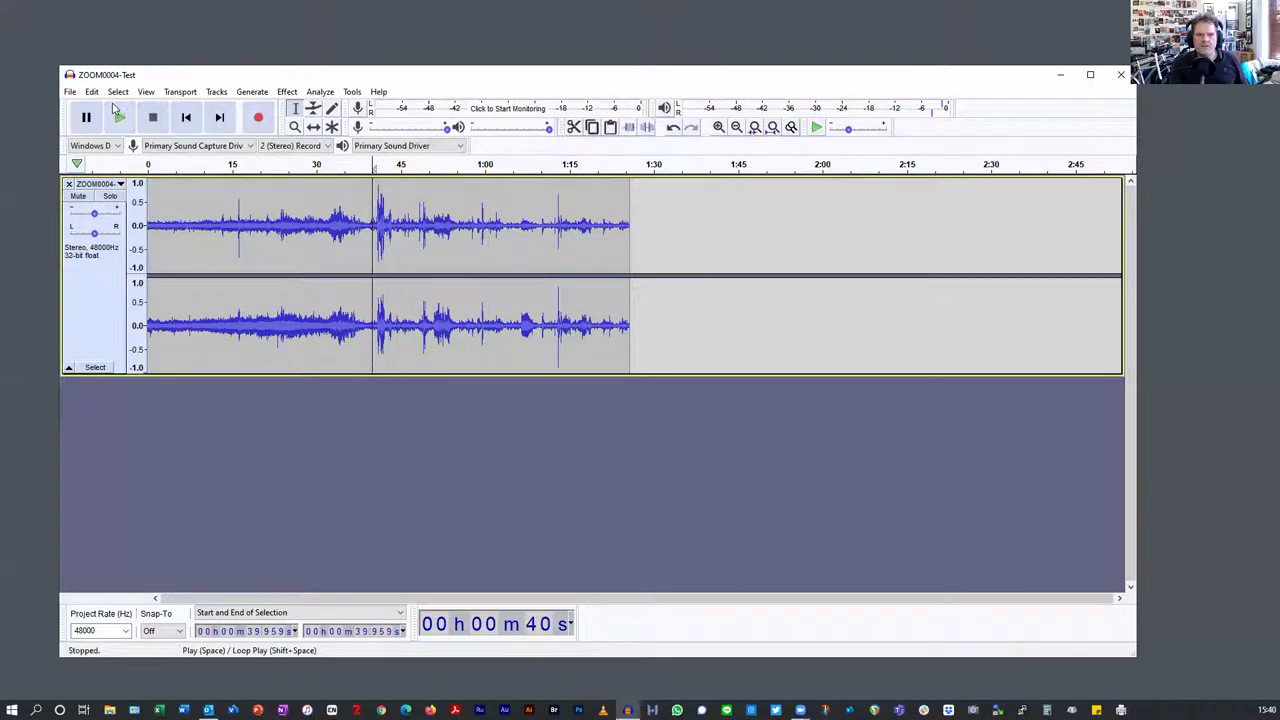
Step: Undo the Normalize effect and briefly play the recording from the start
click(91, 91)
click(108, 108)
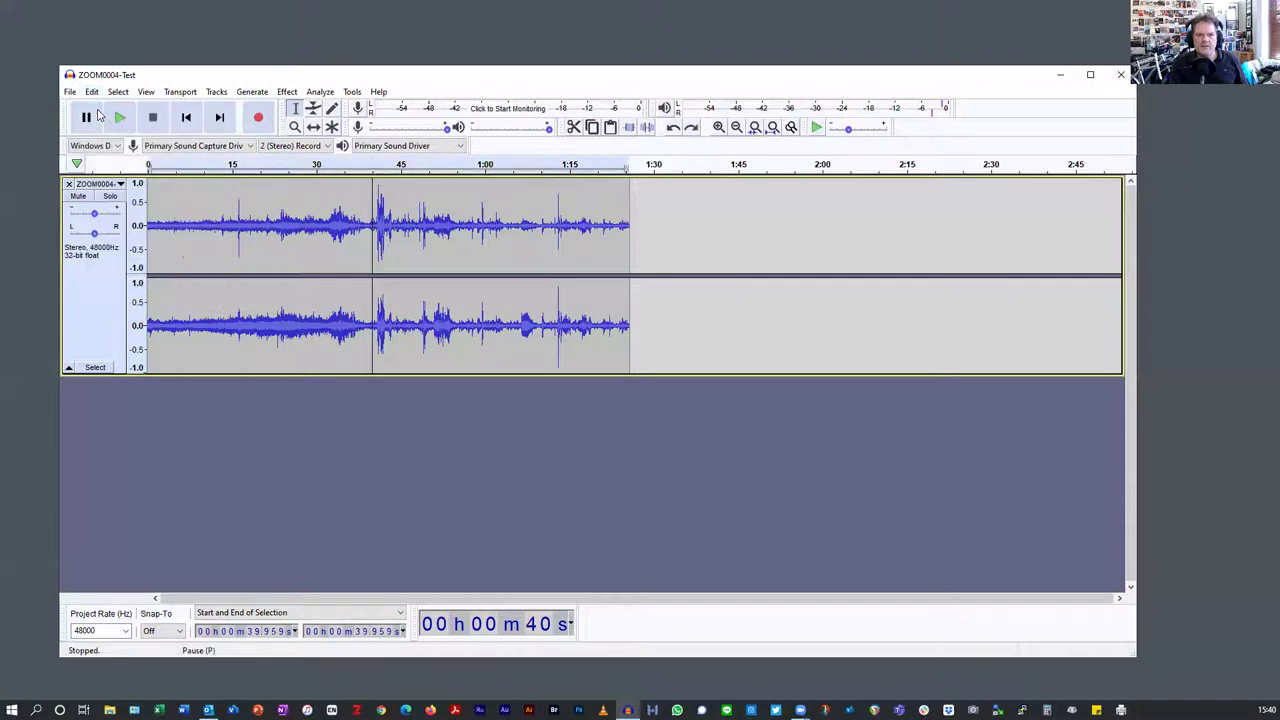
click(120, 118)
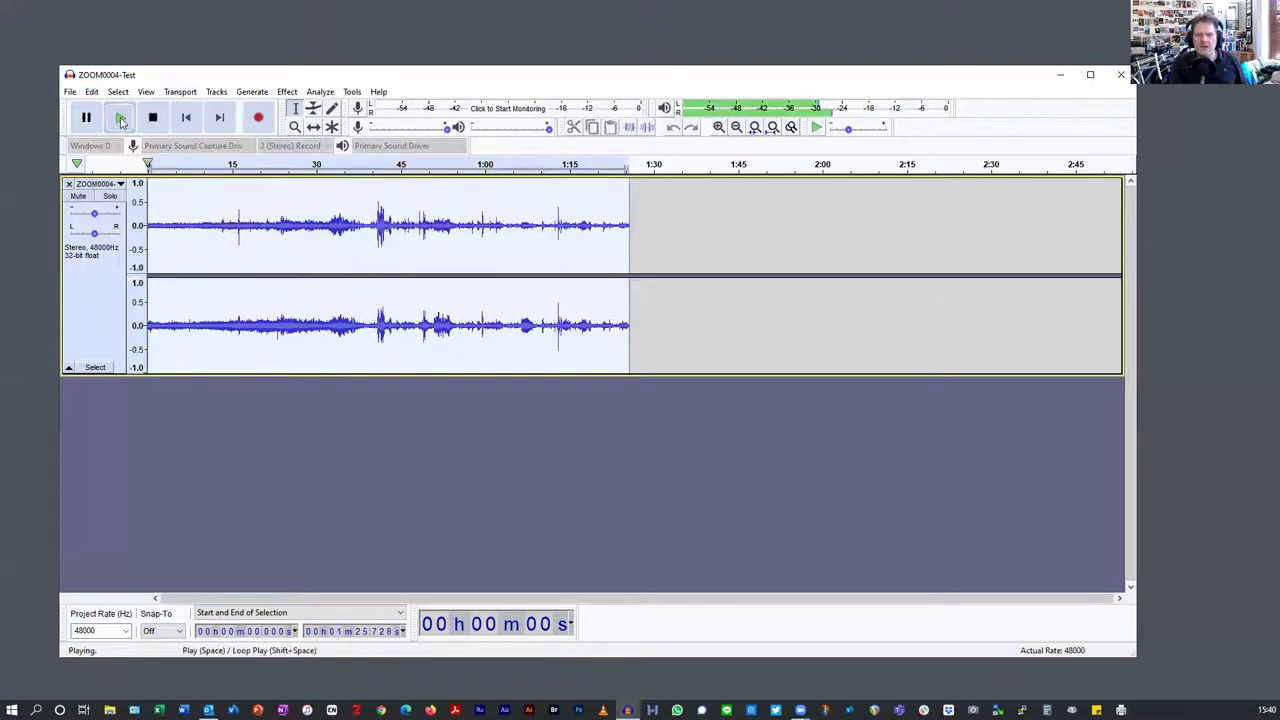
click(153, 118)
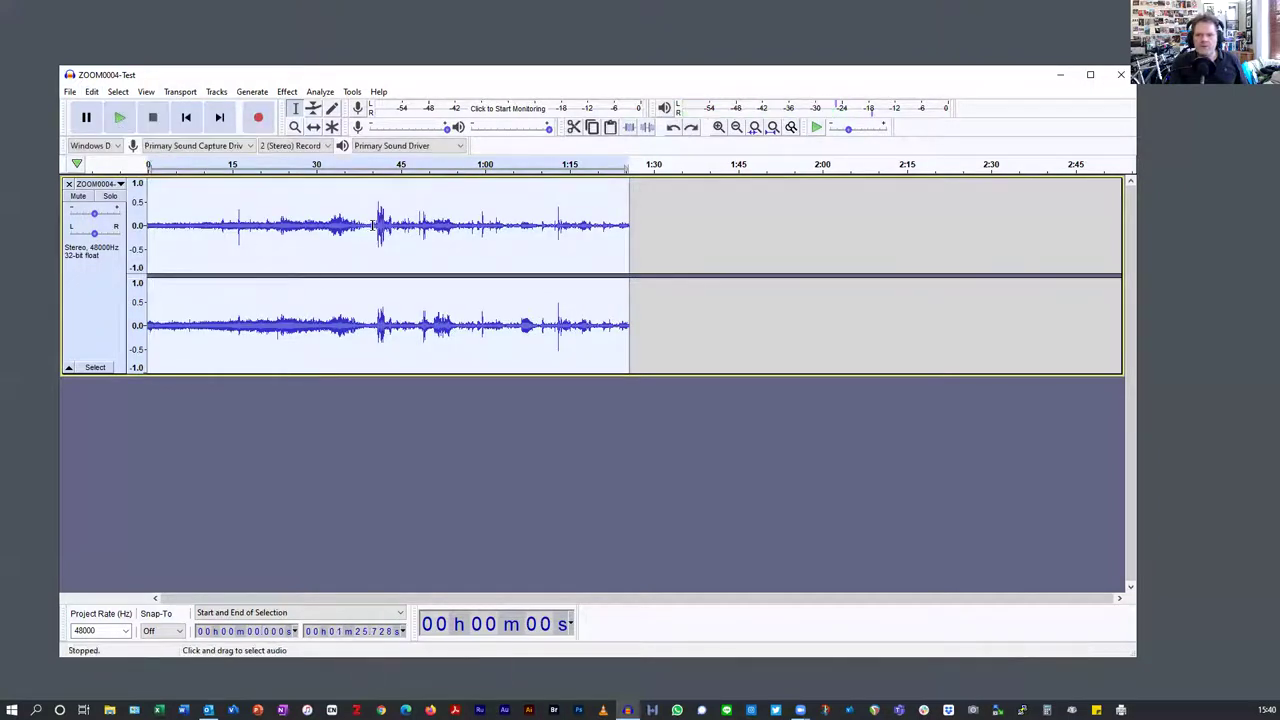
Step: Play the original, un-normalized recording from about 40 seconds and stop it
click(373, 225)
key(space)
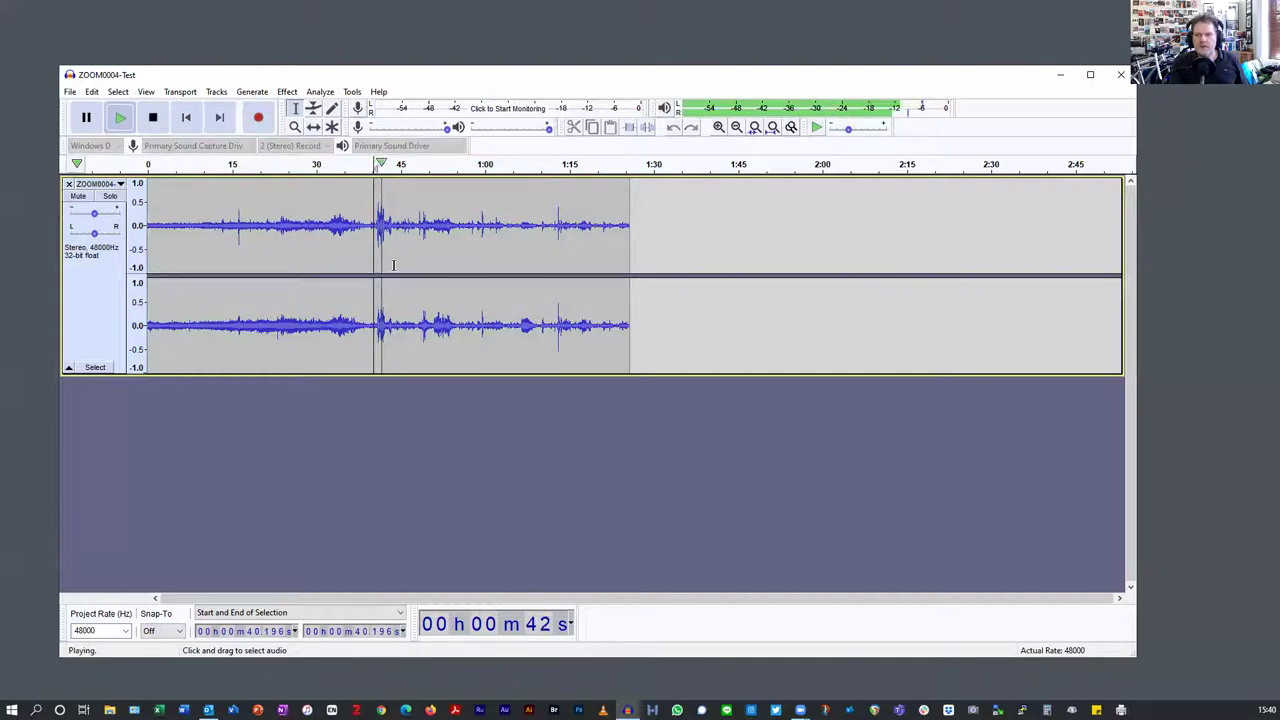
key(space)
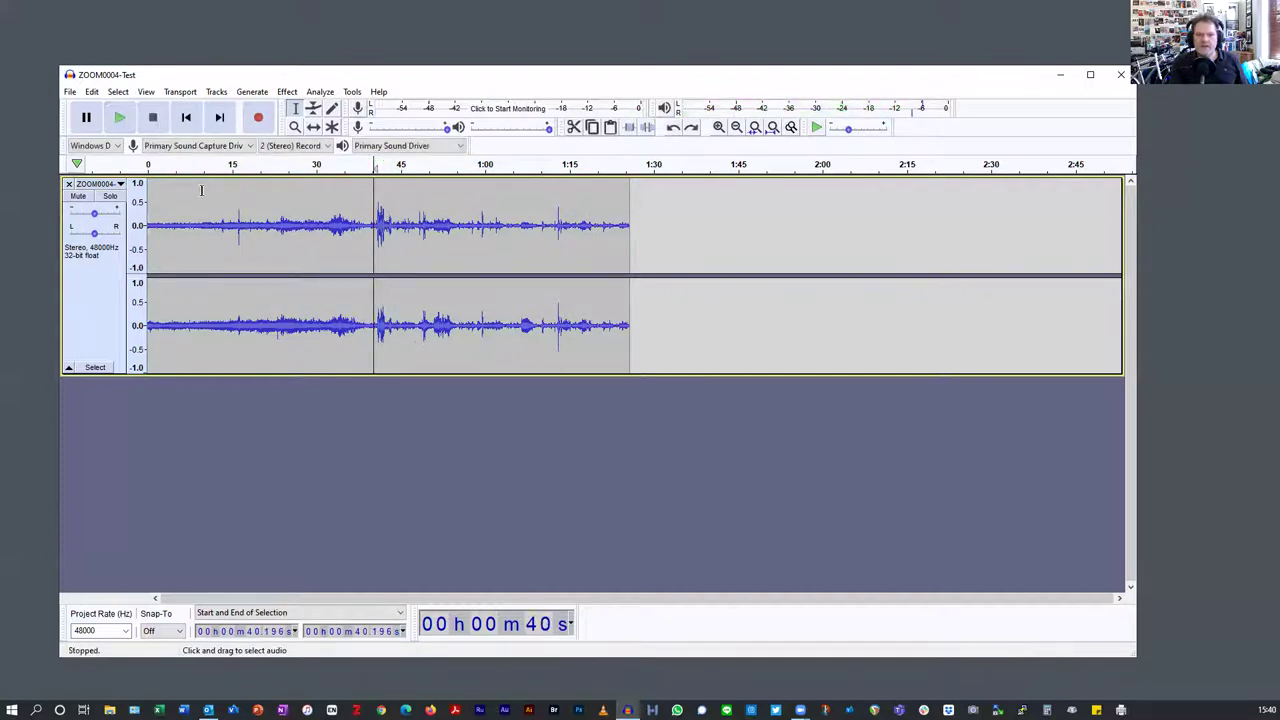
Step: Redo the Normalize effect and play the louder recording from about 40 seconds for comparison
click(91, 93)
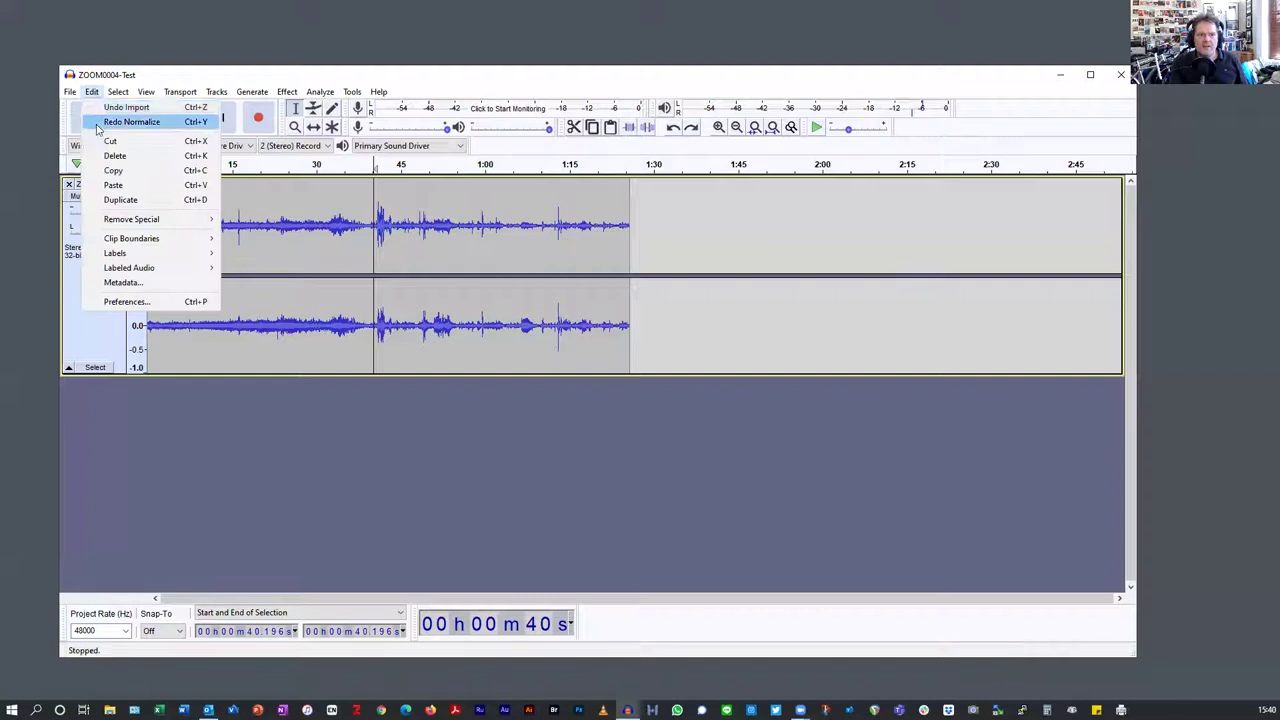
click(98, 124)
click(119, 117)
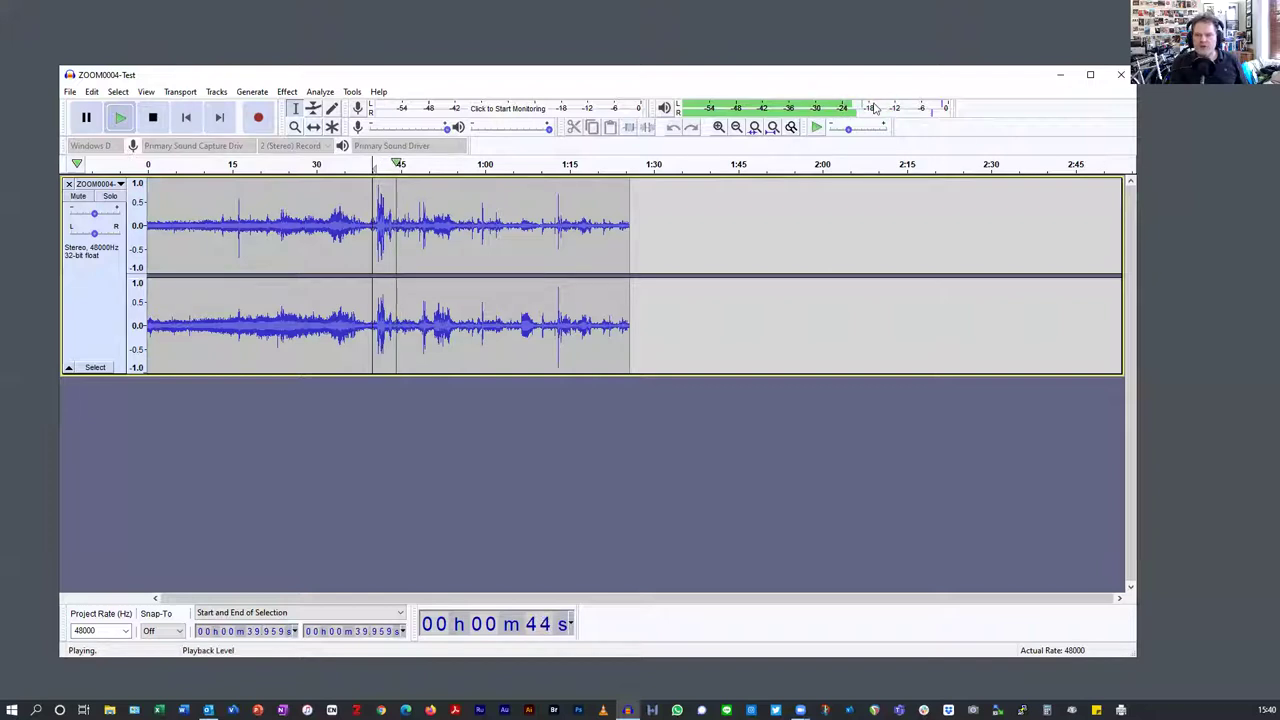
key(space)
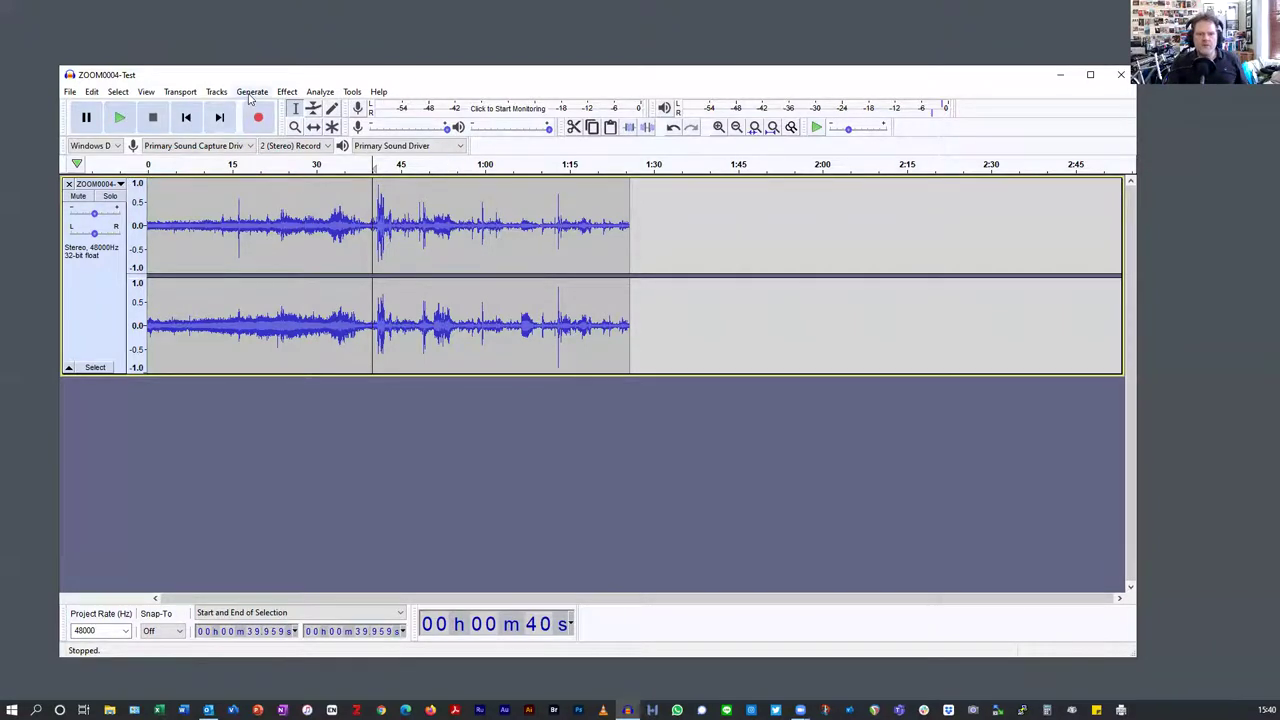
Step: Try to open the Graphic EQ effect without any audio selected
click(288, 92)
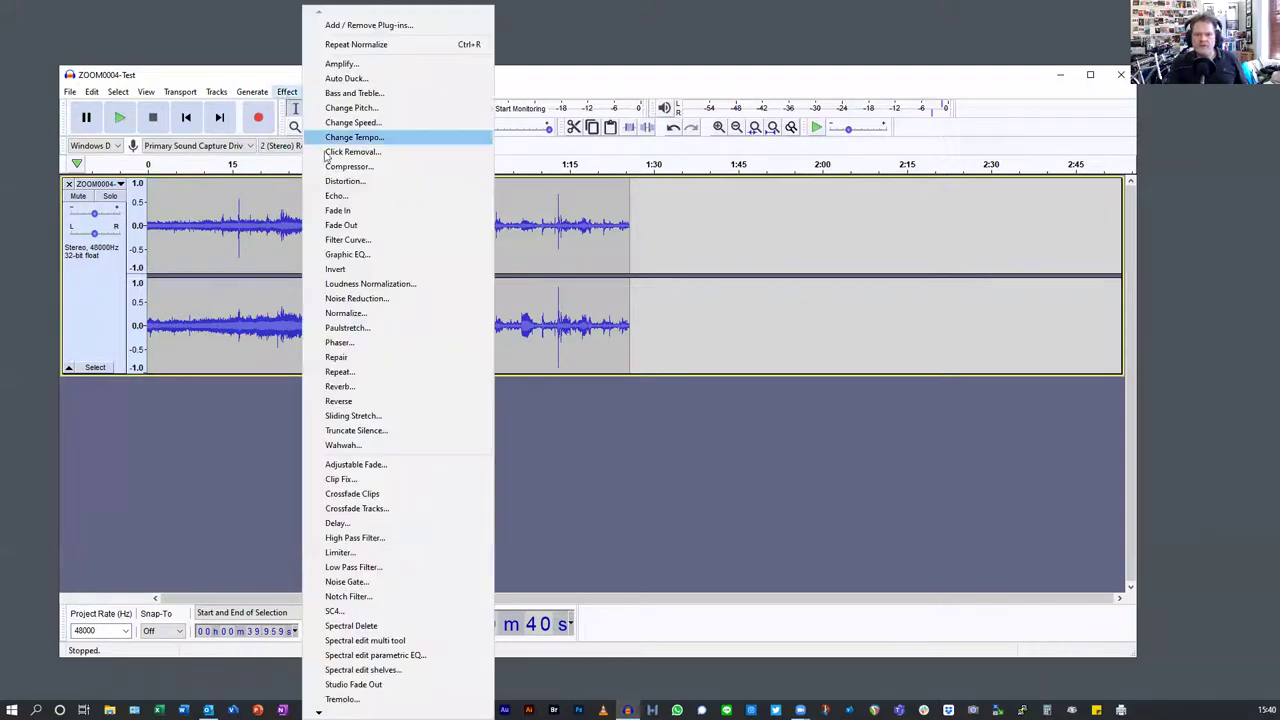
click(347, 258)
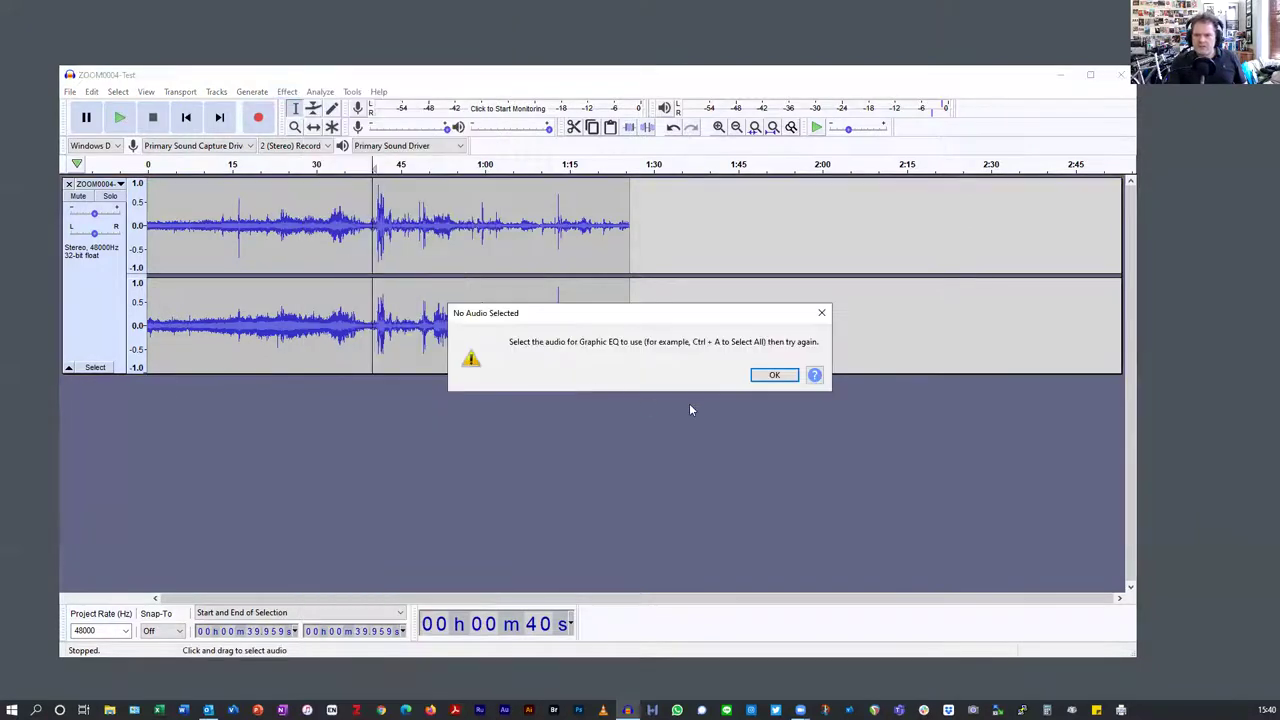
click(771, 379)
Step: Select all of the audio and open the Graphic EQ effect for it
key(ctrl+a)
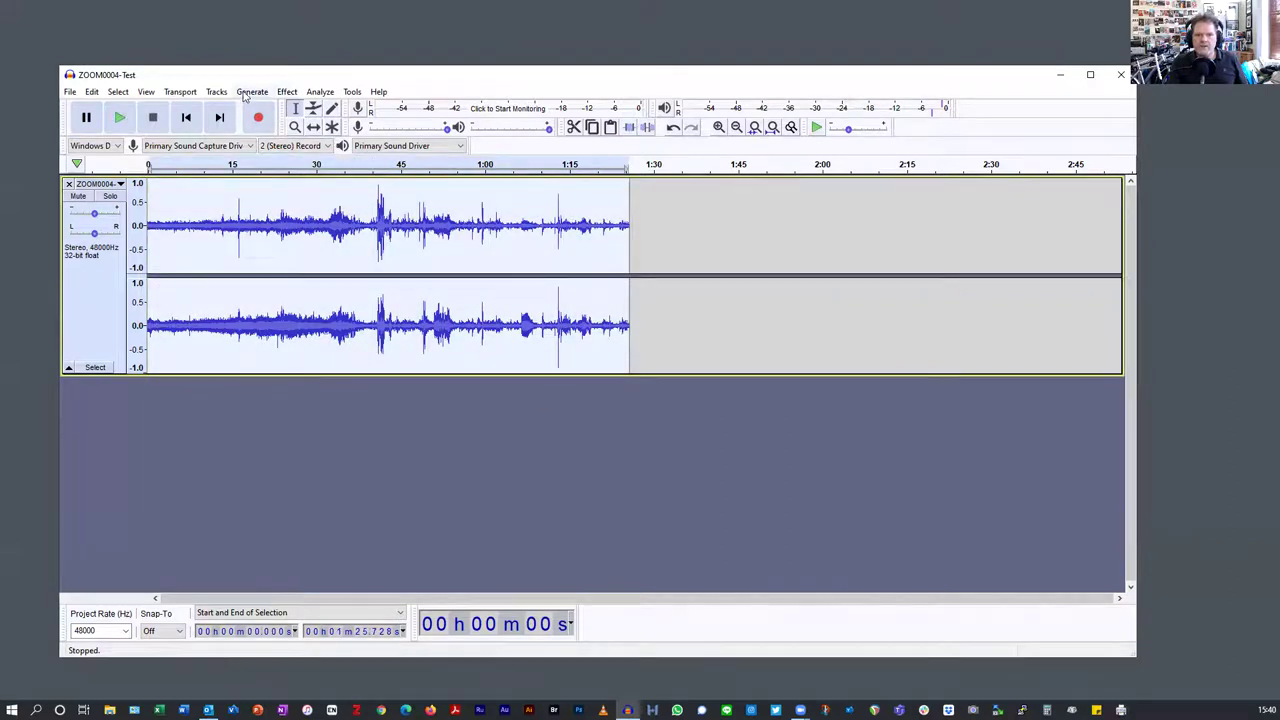
click(287, 91)
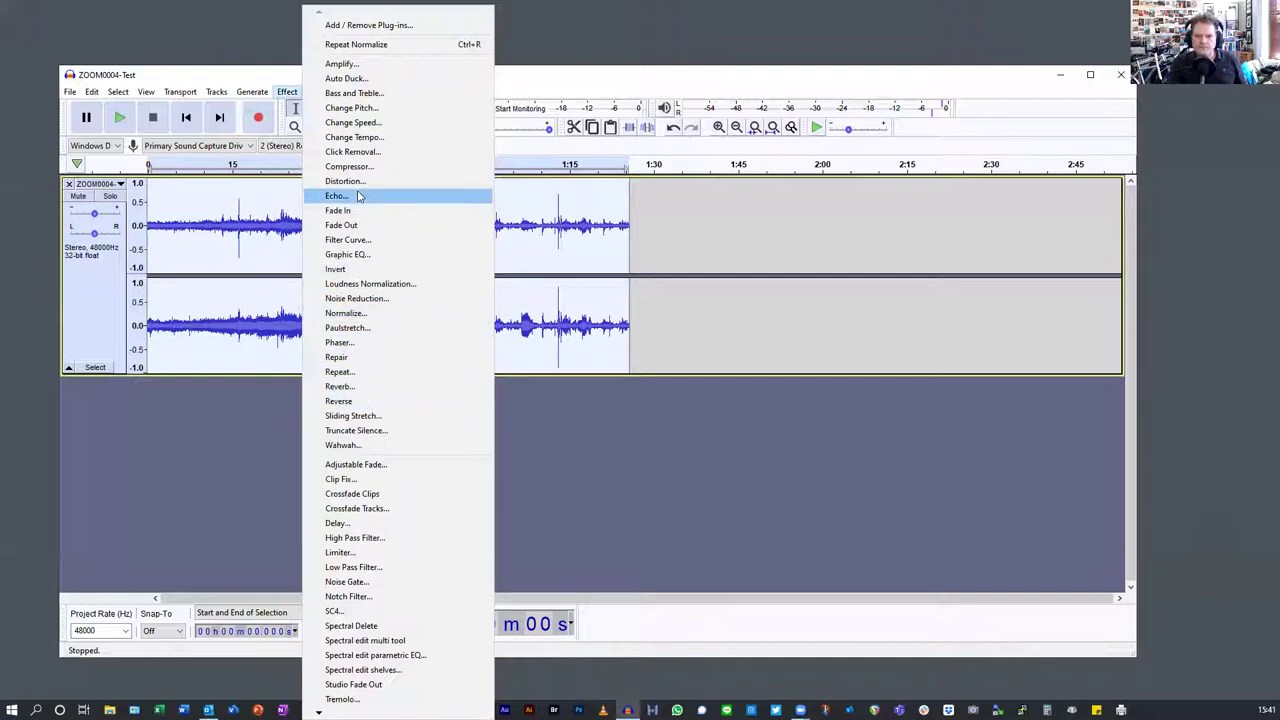
click(340, 254)
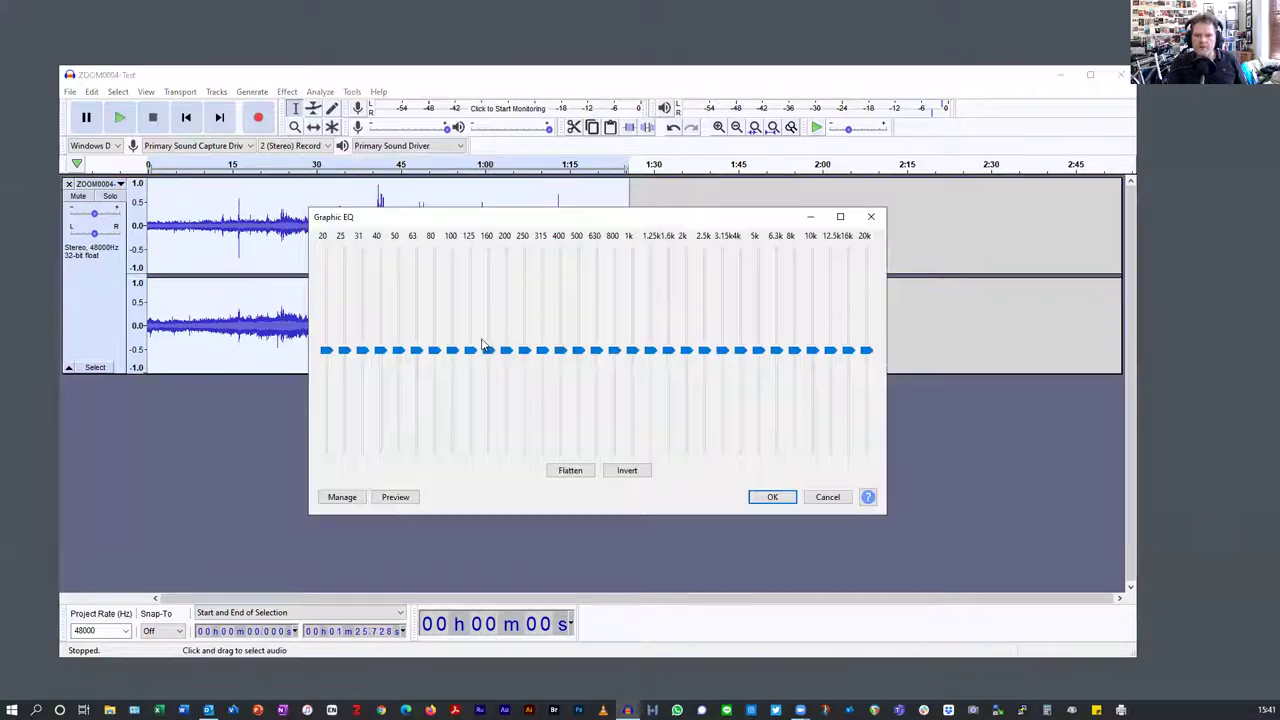
Step: Lower the 20 to 50 Hz bands to the minimum and slope the 63, 80 and 100 Hz bands up towards the flat level
drag(327, 351, 328, 452)
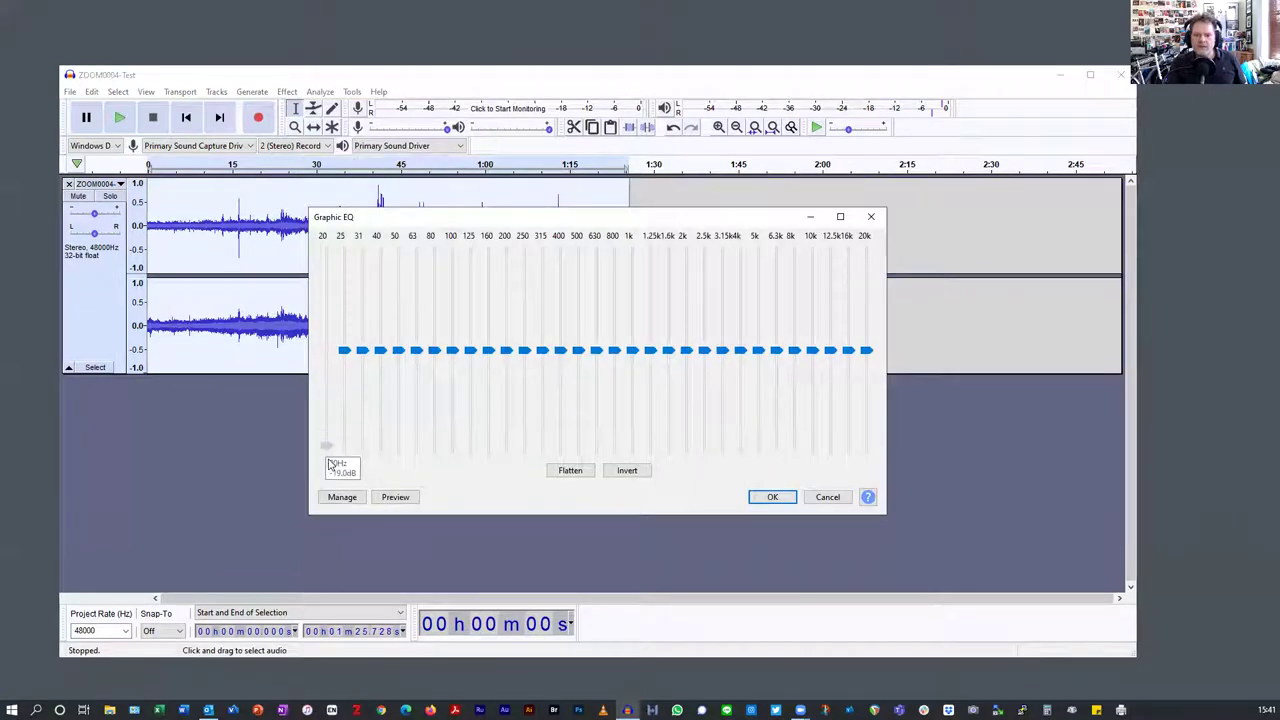
drag(341, 364, 350, 455)
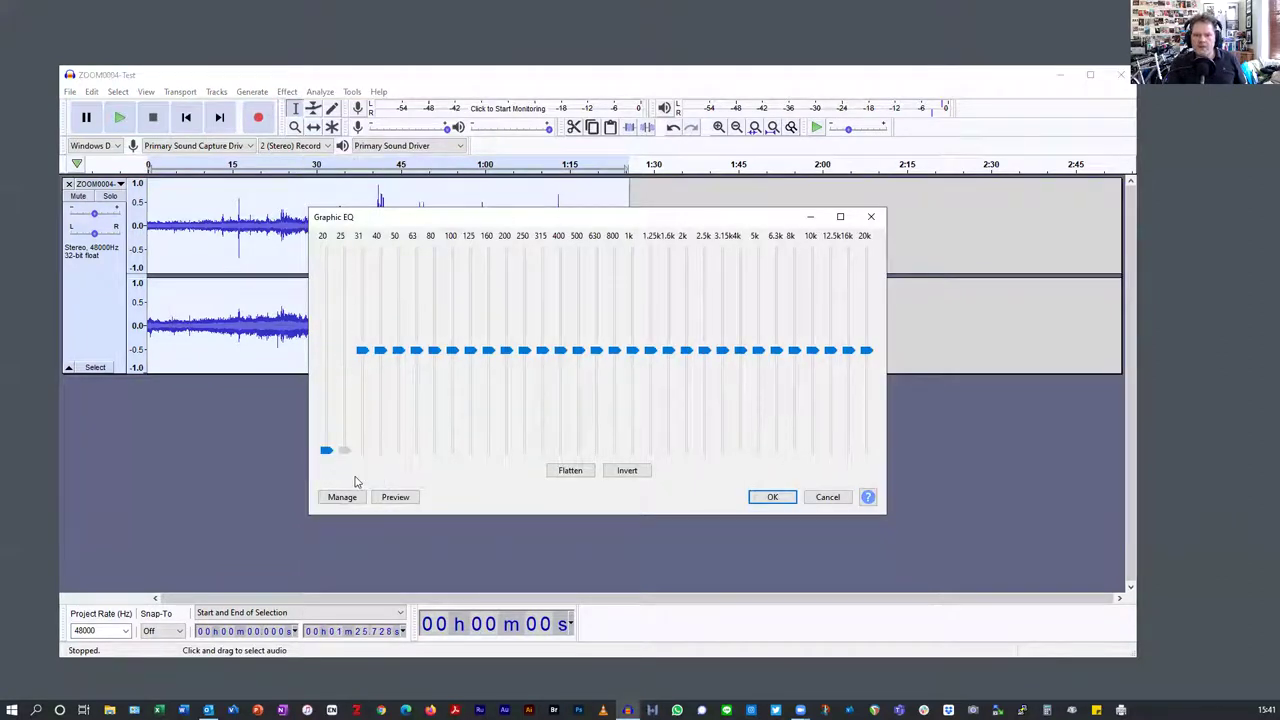
drag(361, 351, 362, 451)
drag(378, 351, 398, 455)
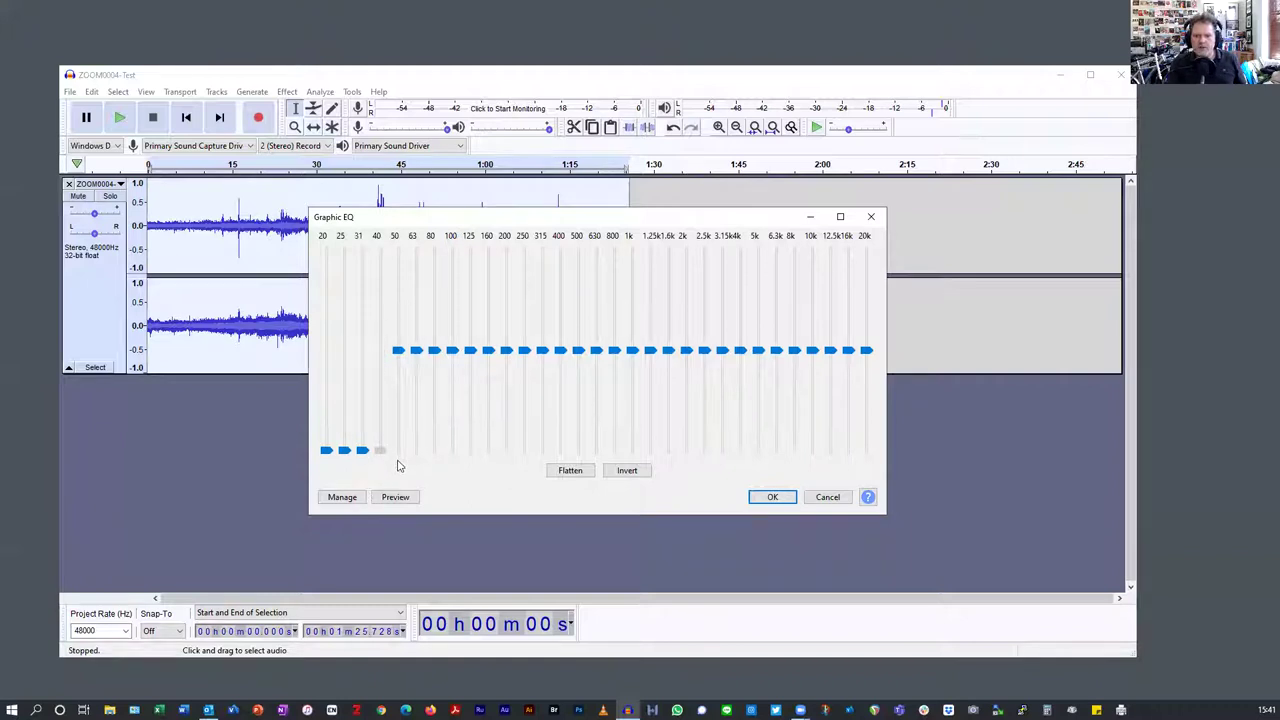
drag(398, 353, 419, 455)
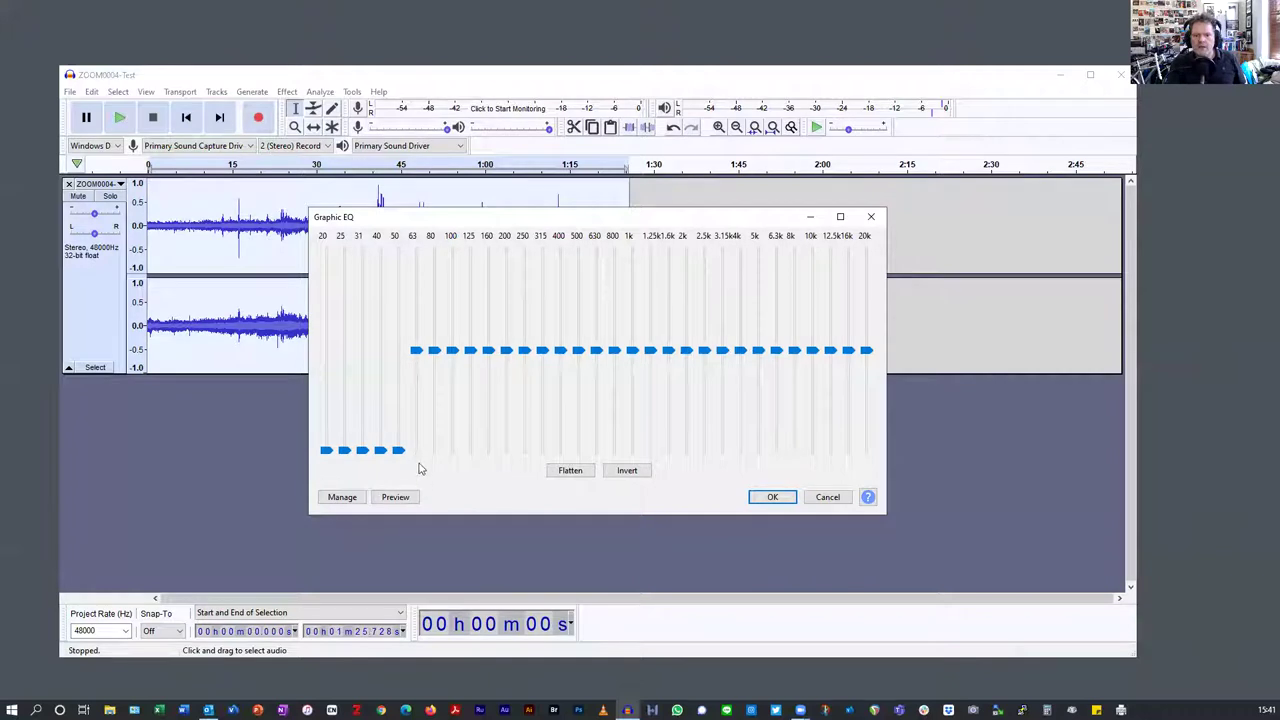
drag(416, 351, 453, 376)
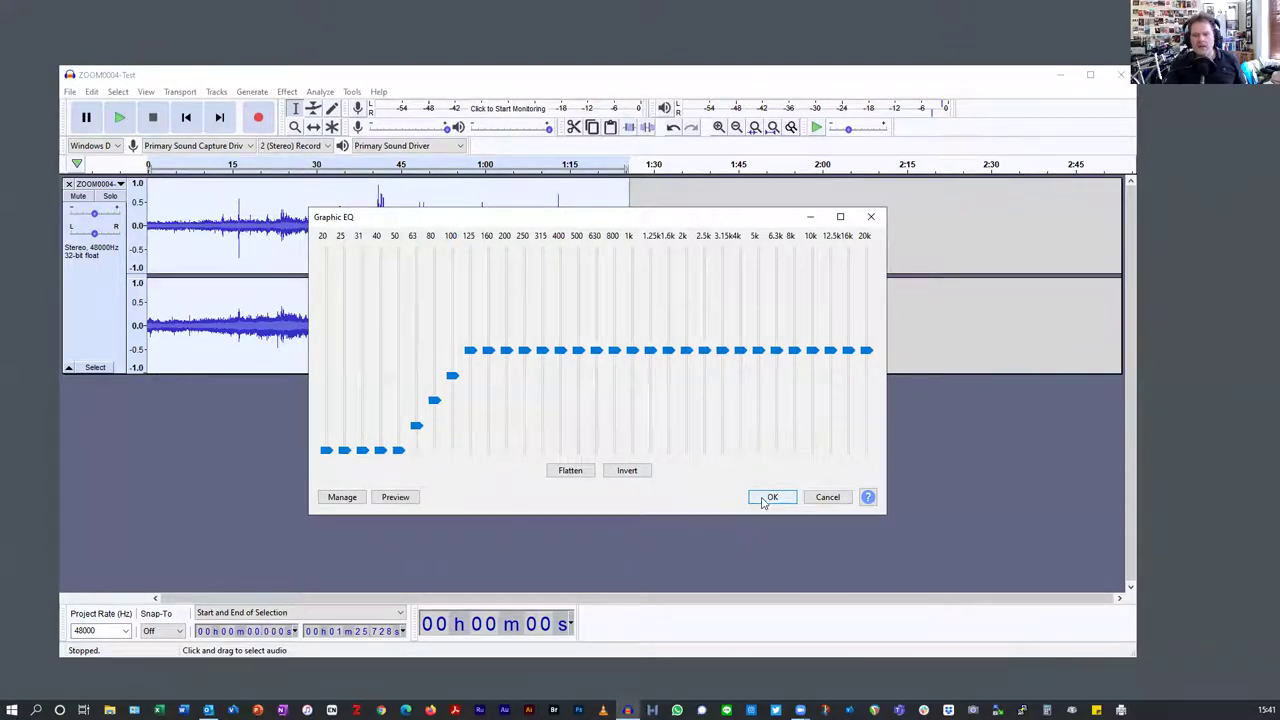
Step: Load the Bass Cut factory preset into the Graphic EQ
click(343, 497)
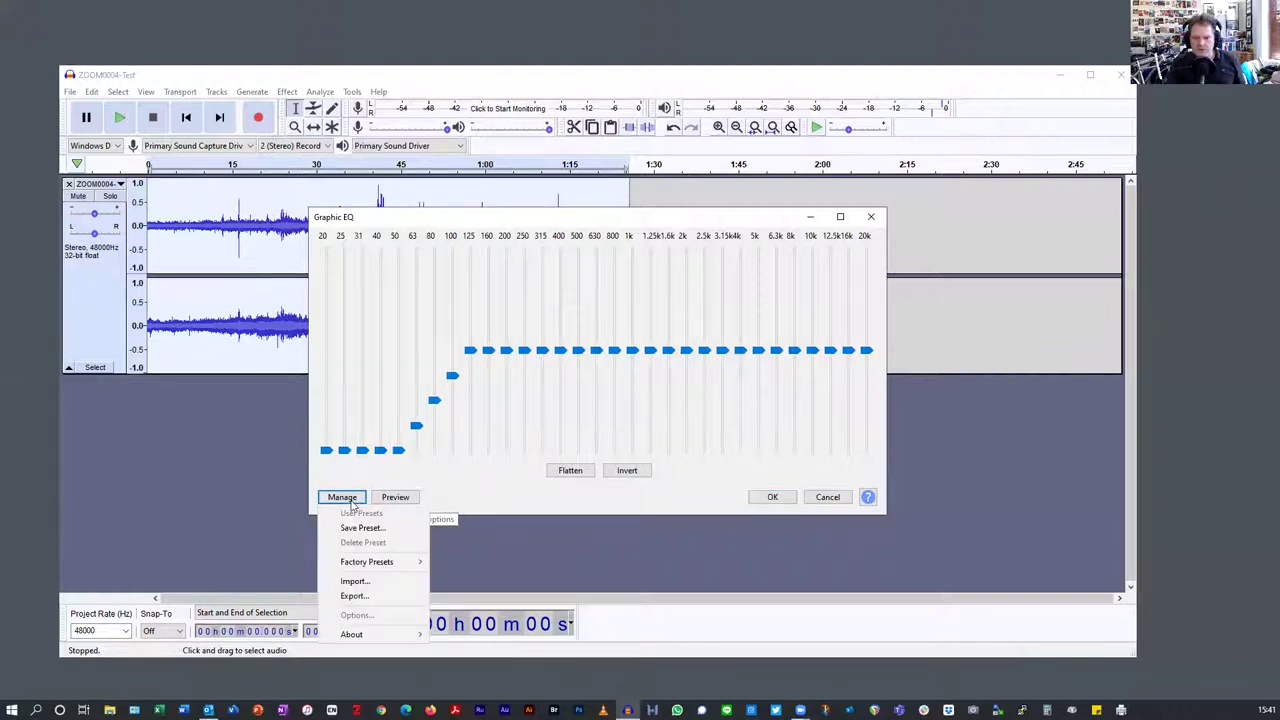
mouse_move(344, 568)
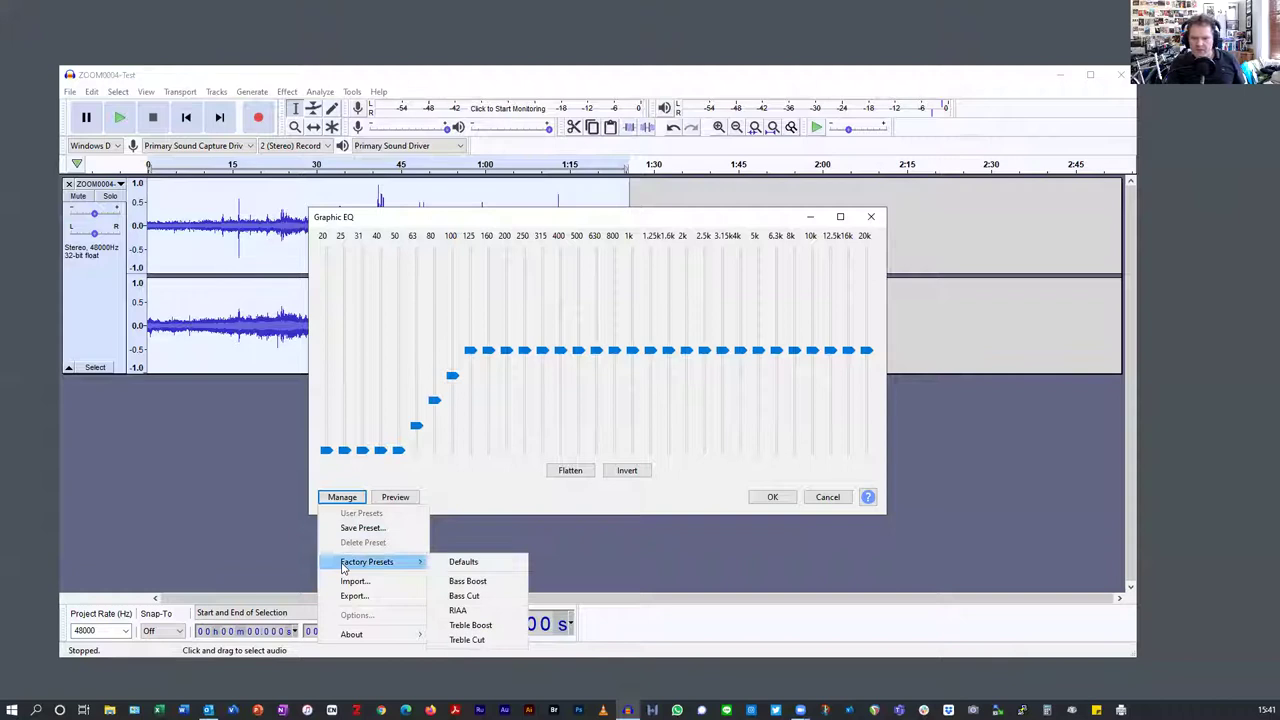
click(466, 595)
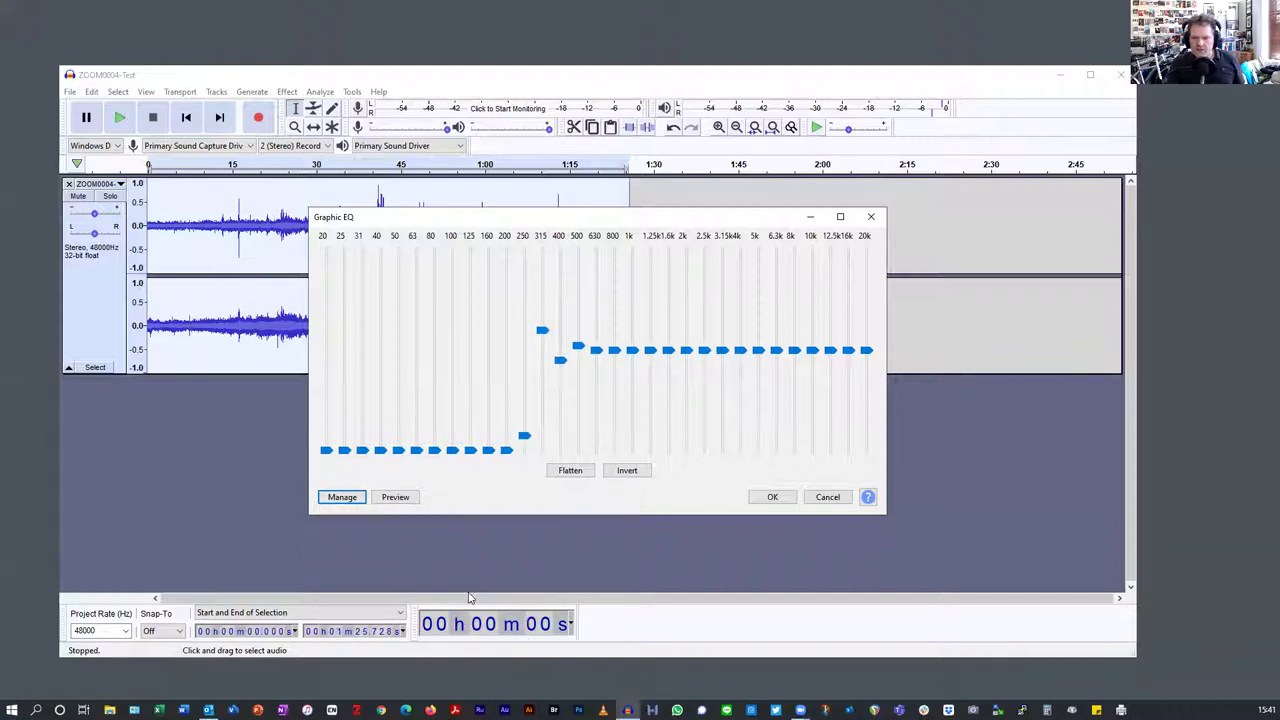
Step: Smooth the bass cut curve by lowering the 315 Hz band and raising the 250 Hz band, previewing the effect in between
drag(542, 330, 540, 371)
click(394, 500)
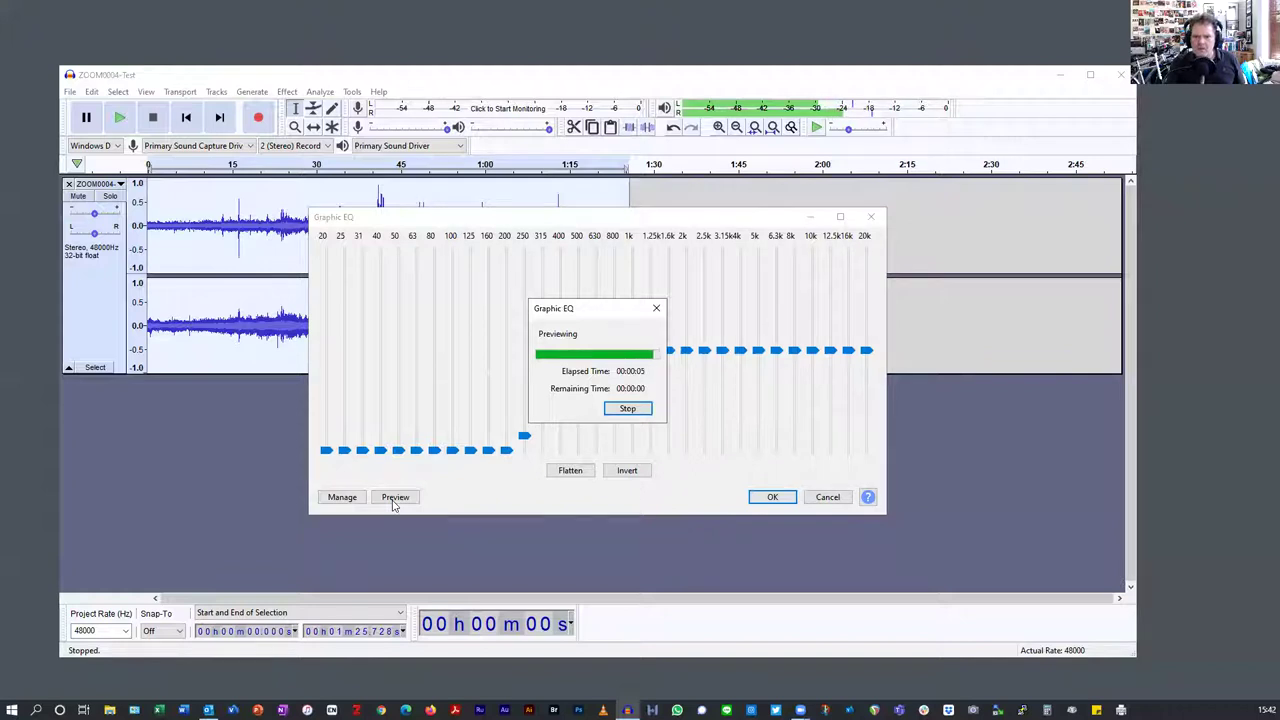
click(525, 437)
scroll(523, 430, up, 8)
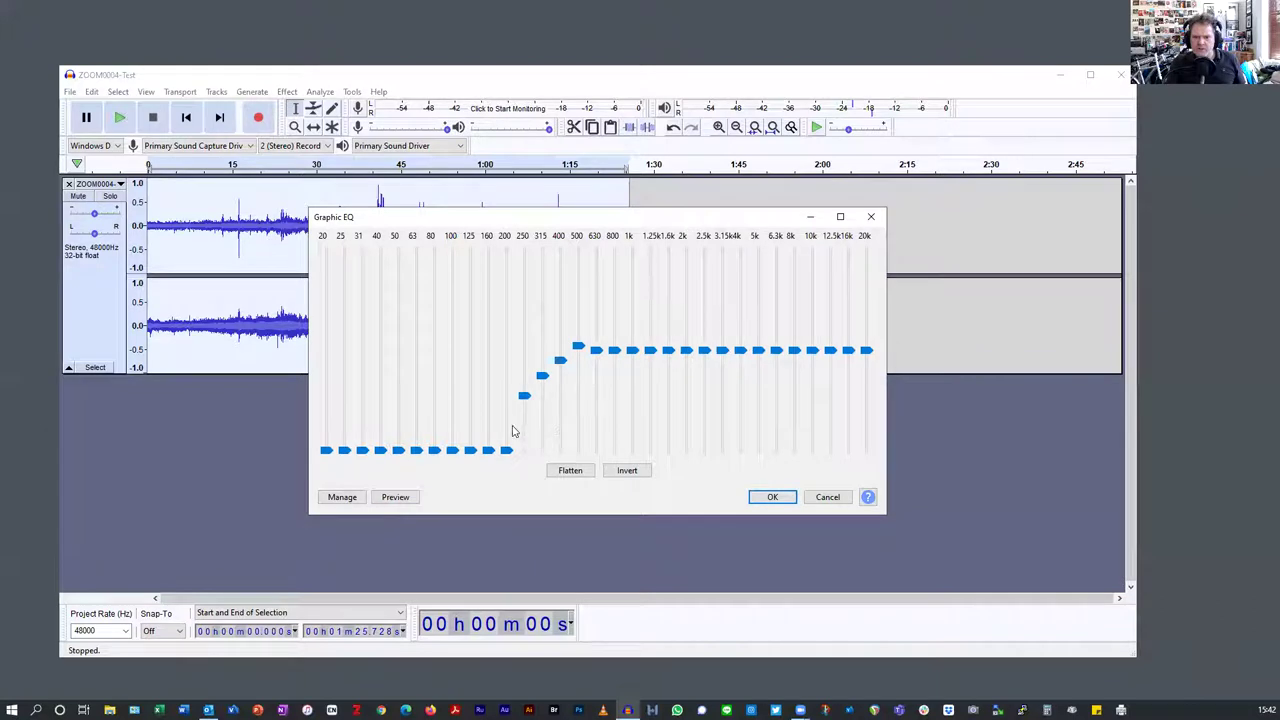
Step: Raise the 200 and 160 Hz bands to extend the bass cut slope, preview the result and apply the Graphic EQ
drag(507, 450, 507, 405)
drag(489, 452, 489, 426)
click(393, 499)
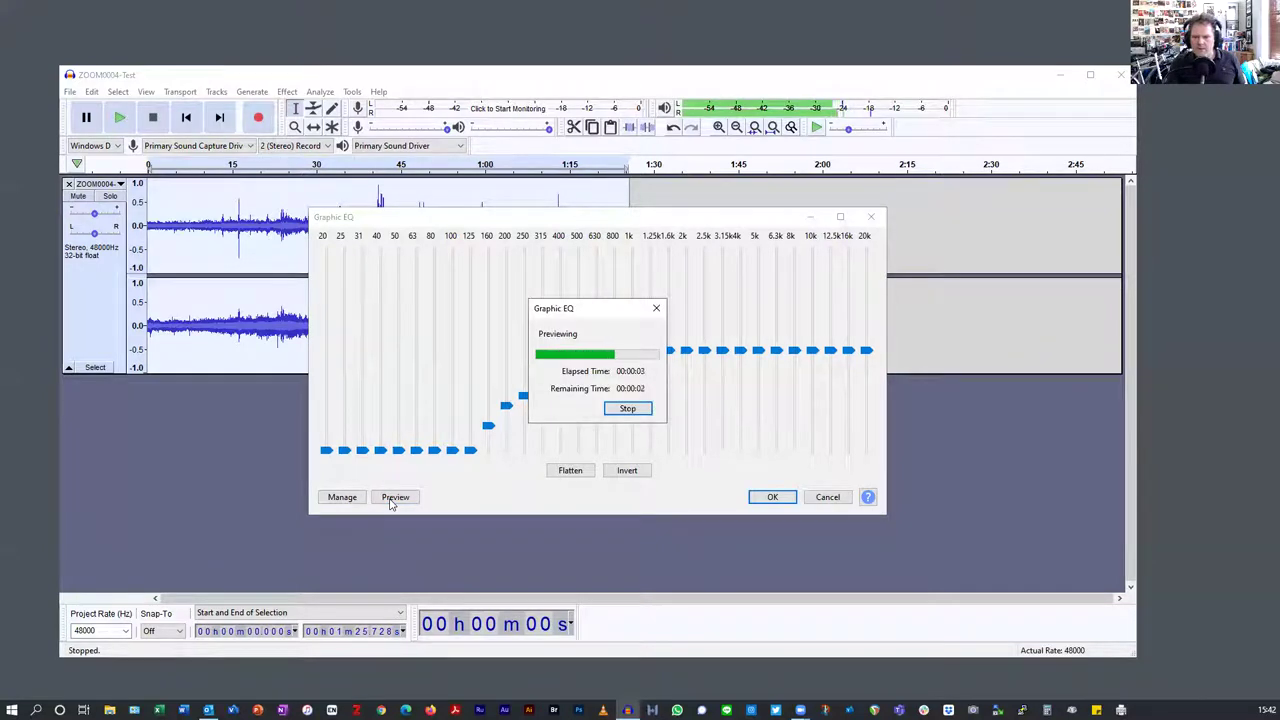
click(628, 408)
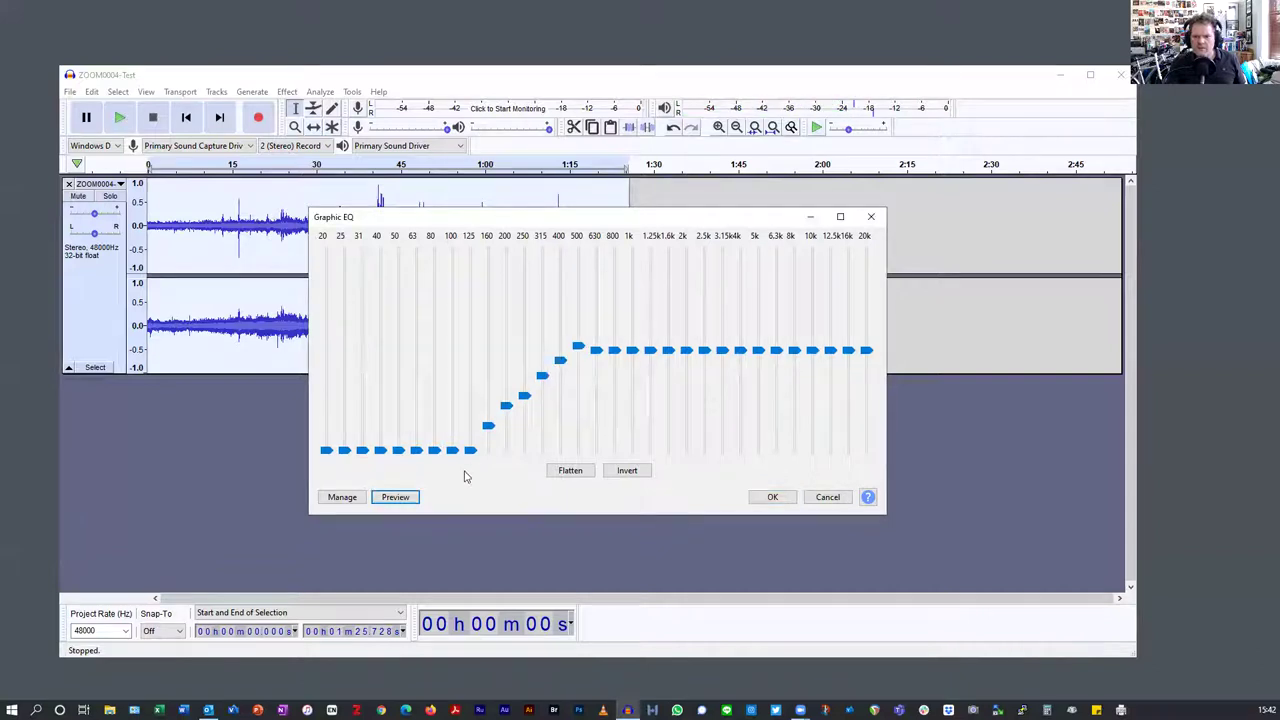
click(772, 498)
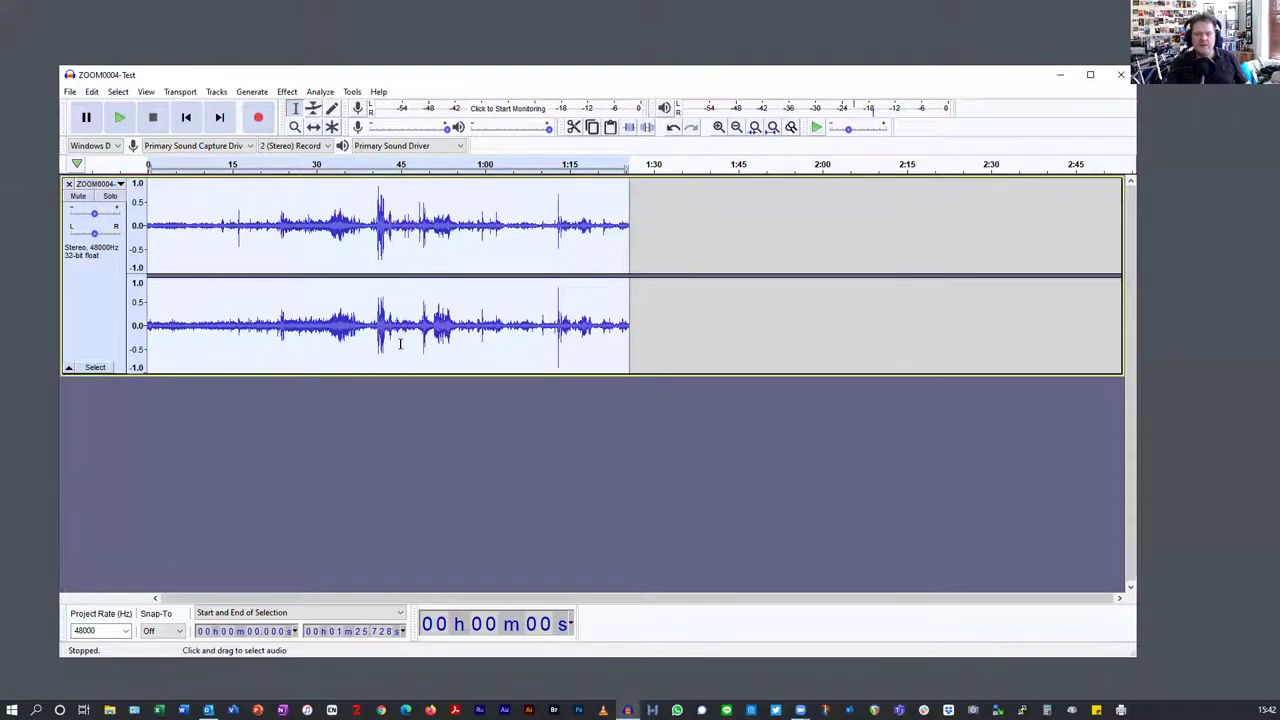
Step: Play a few seconds of the recording from about 32 seconds to hear the equalized sound
click(329, 224)
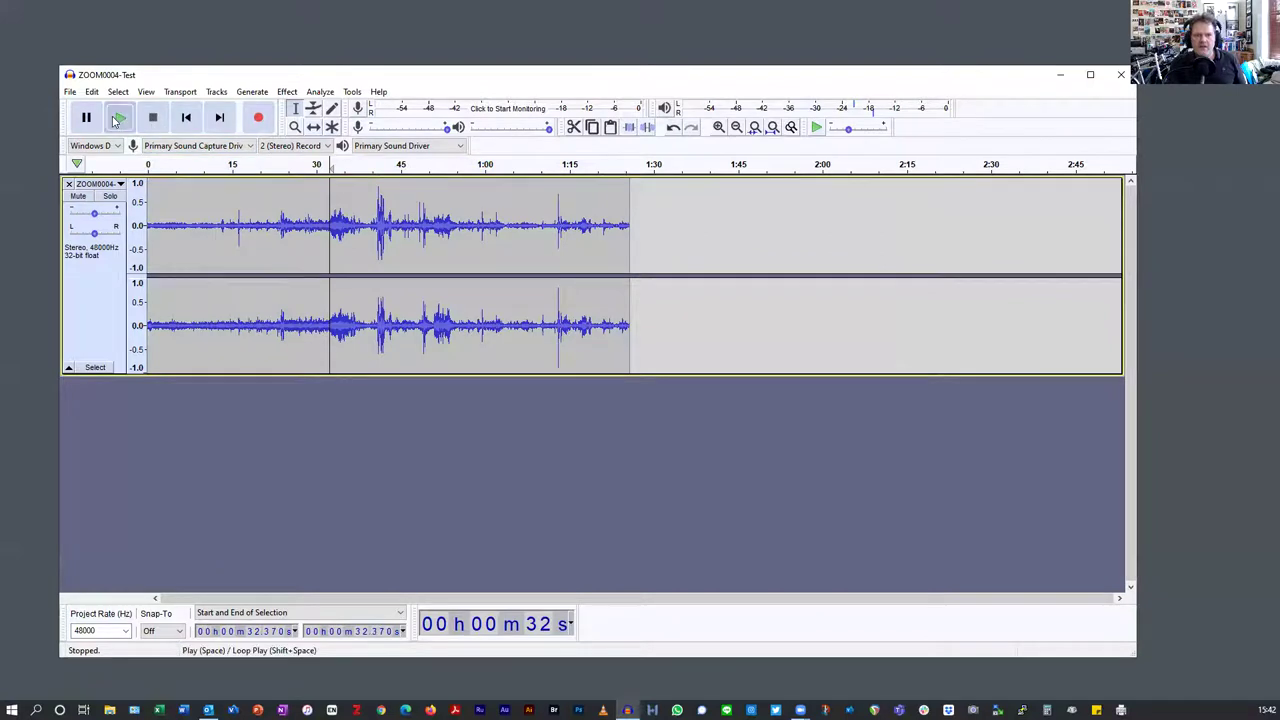
click(119, 118)
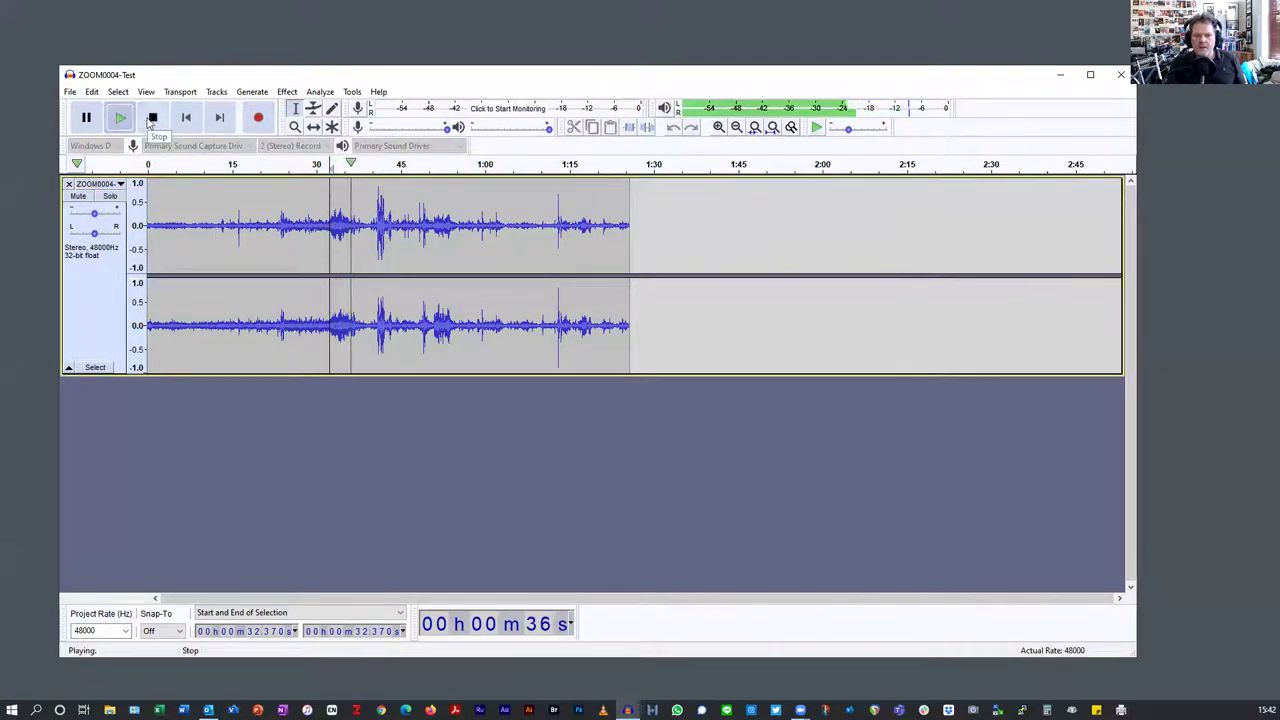
click(152, 118)
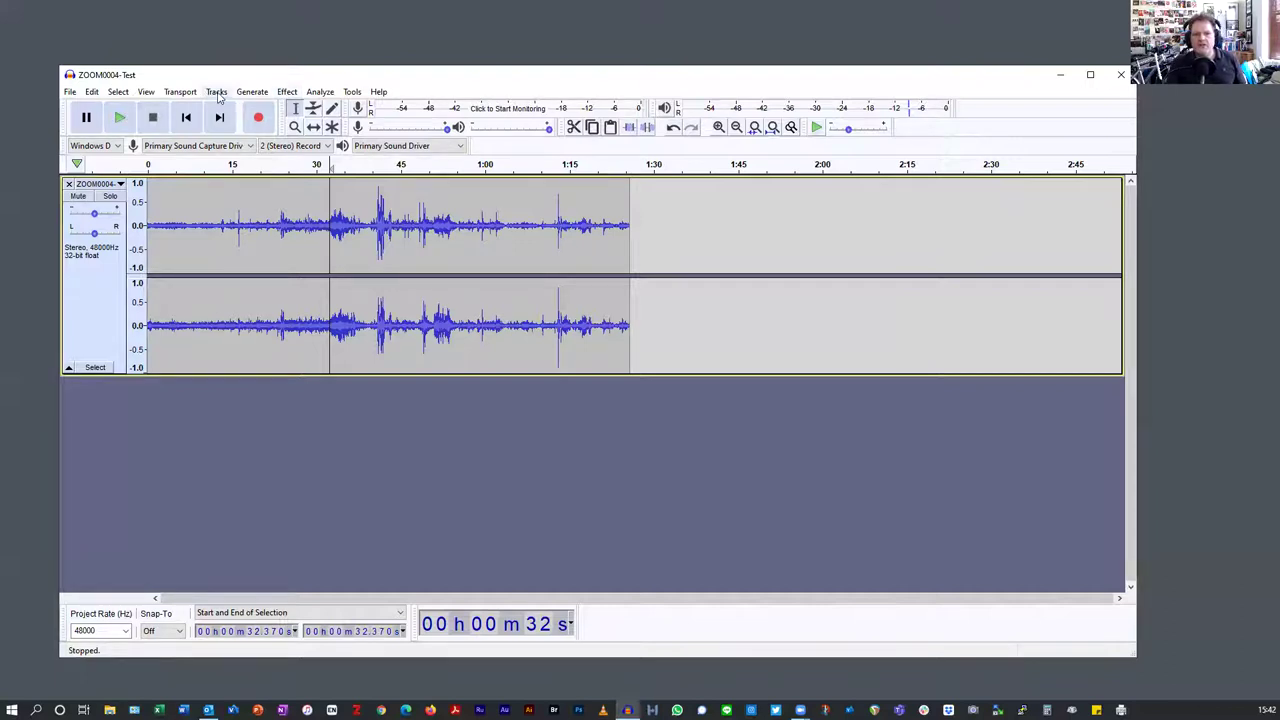
Step: Apply the Compressor to the whole track with threshold -12 dB, noise floor -40 dB, ratio 2:1 and make-up gain enabled
click(288, 92)
click(90, 302)
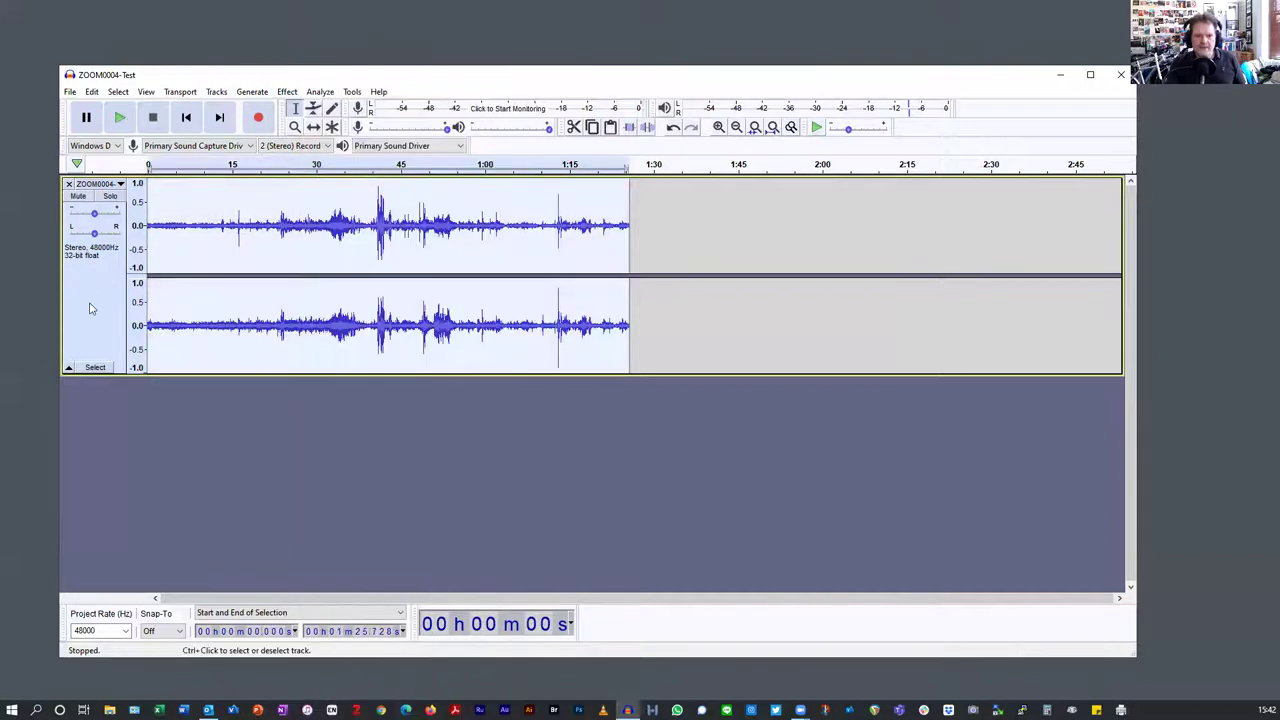
click(287, 92)
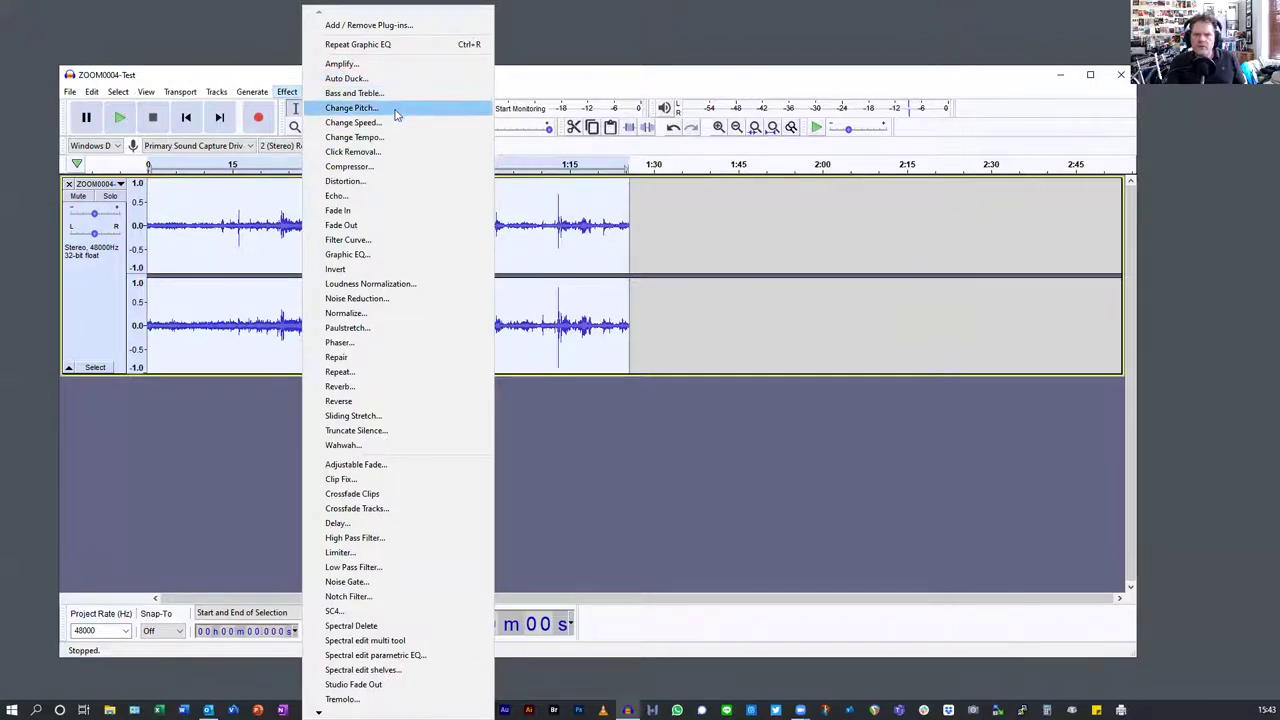
click(392, 170)
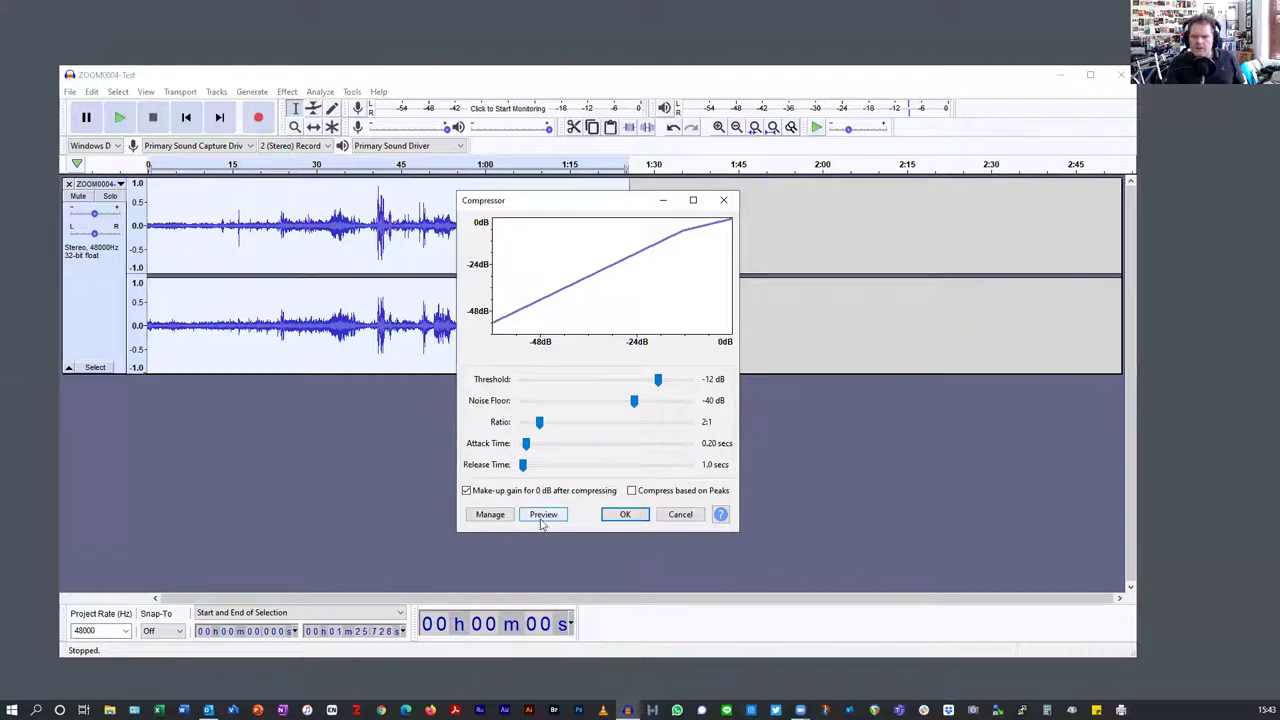
click(491, 515)
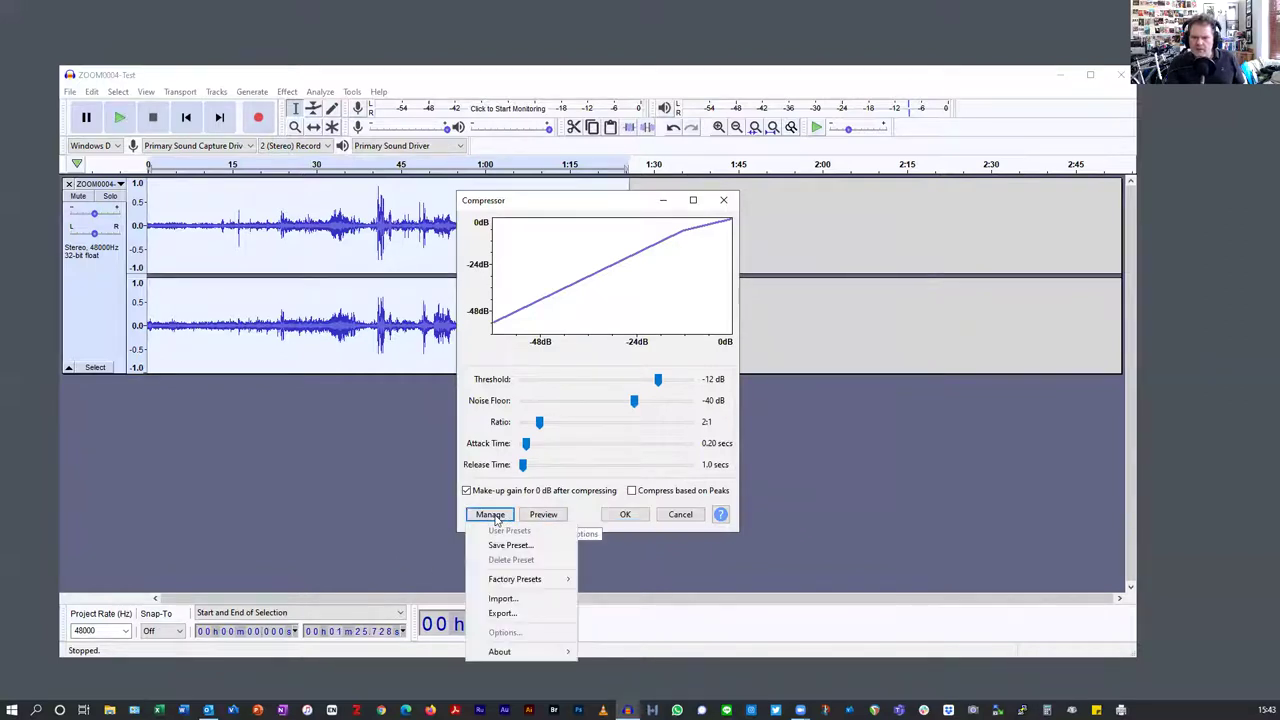
mouse_move(491, 582)
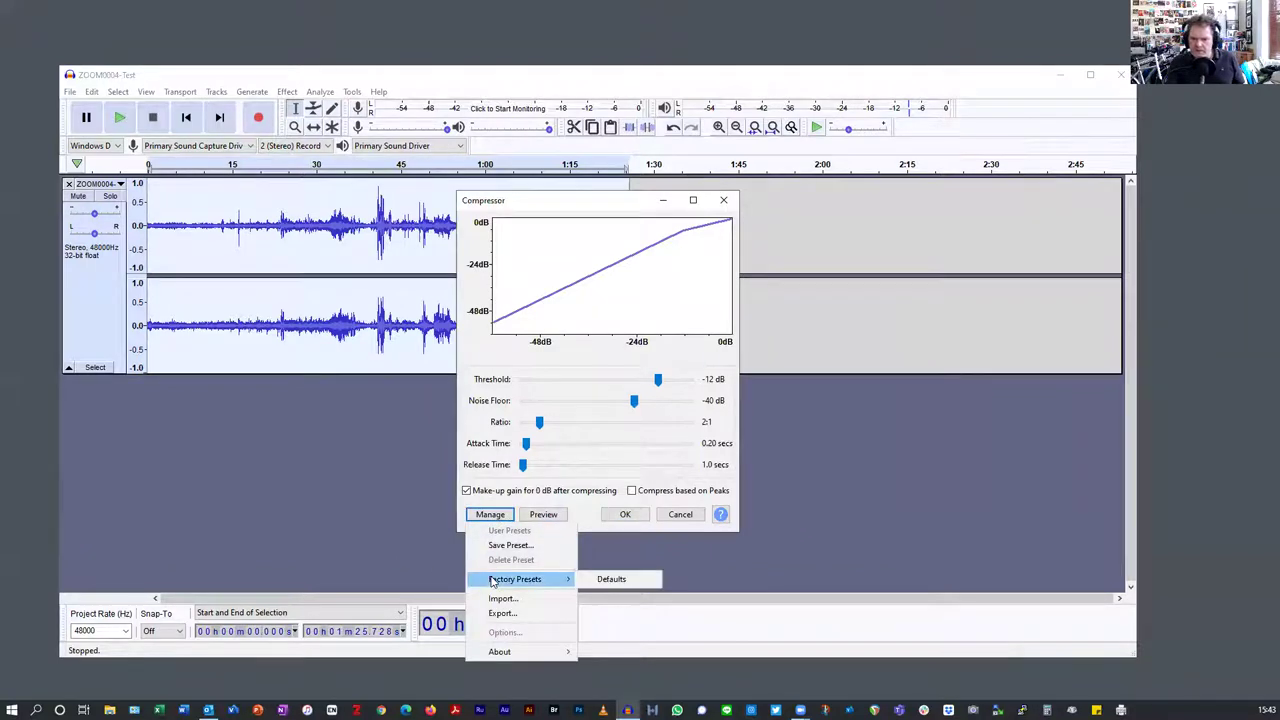
click(380, 537)
click(587, 277)
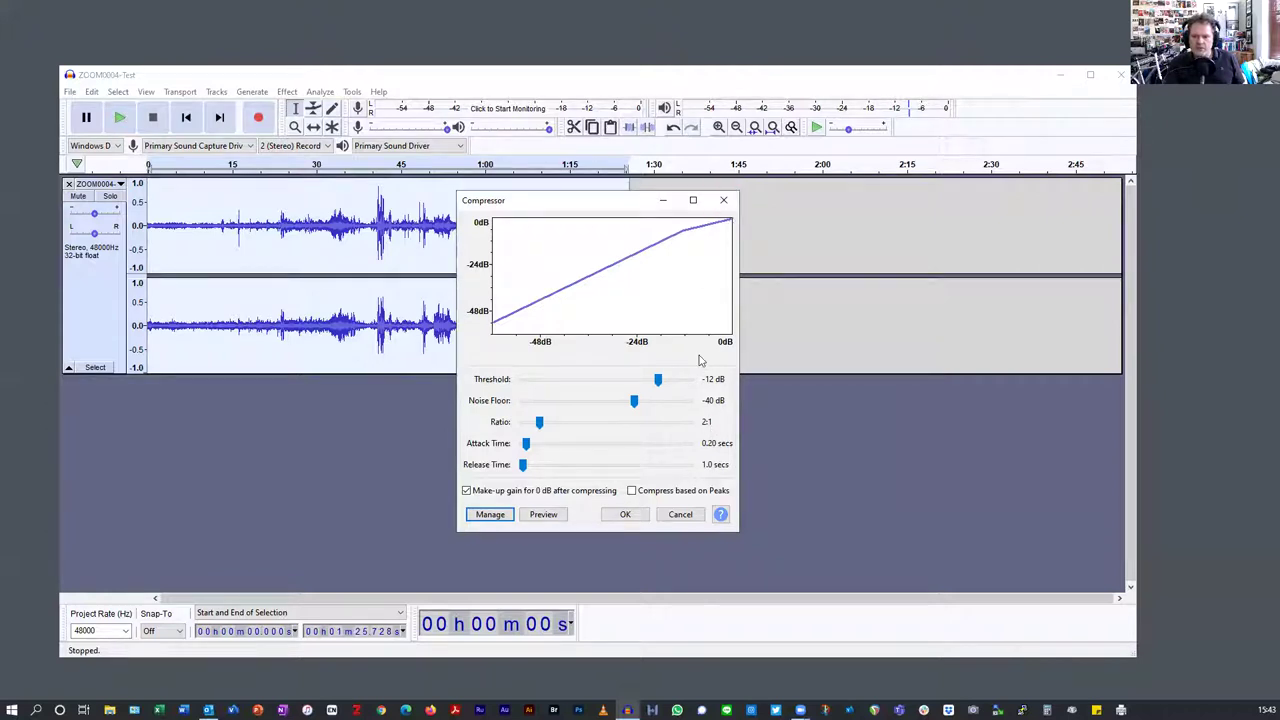
click(622, 515)
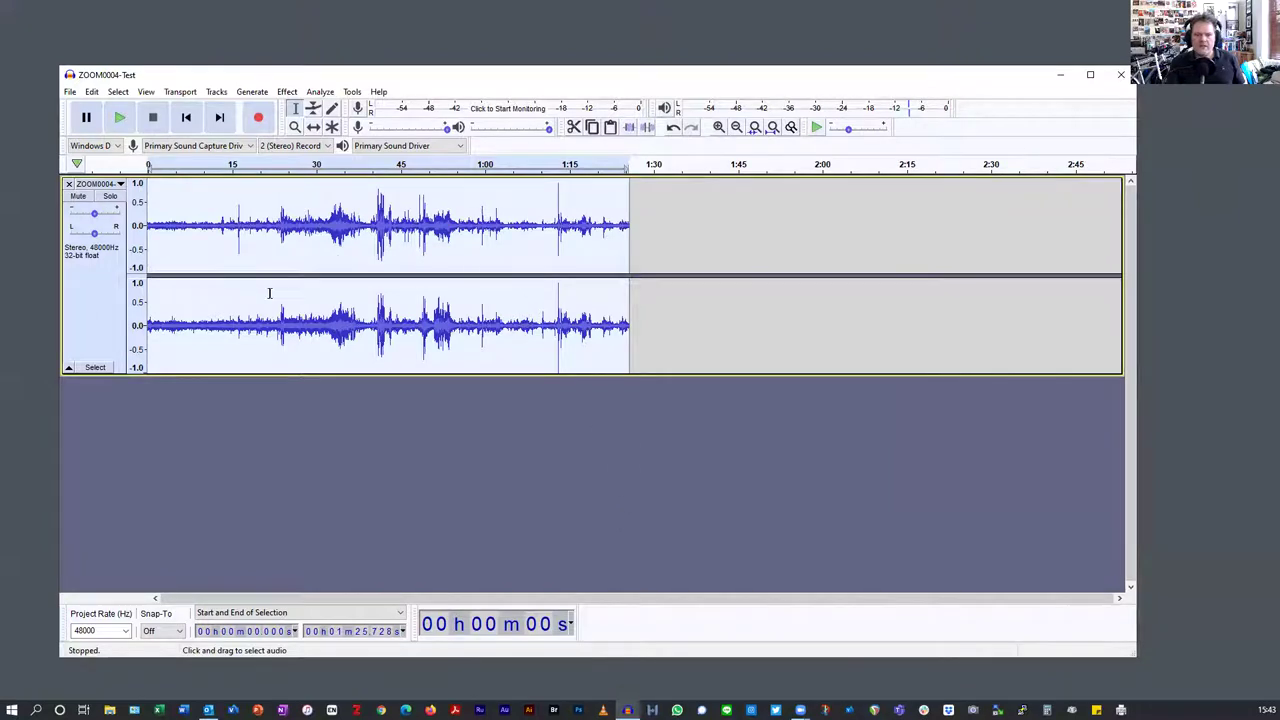
Step: Play a few seconds of the compressed recording from about 23 seconds
click(277, 225)
key(space)
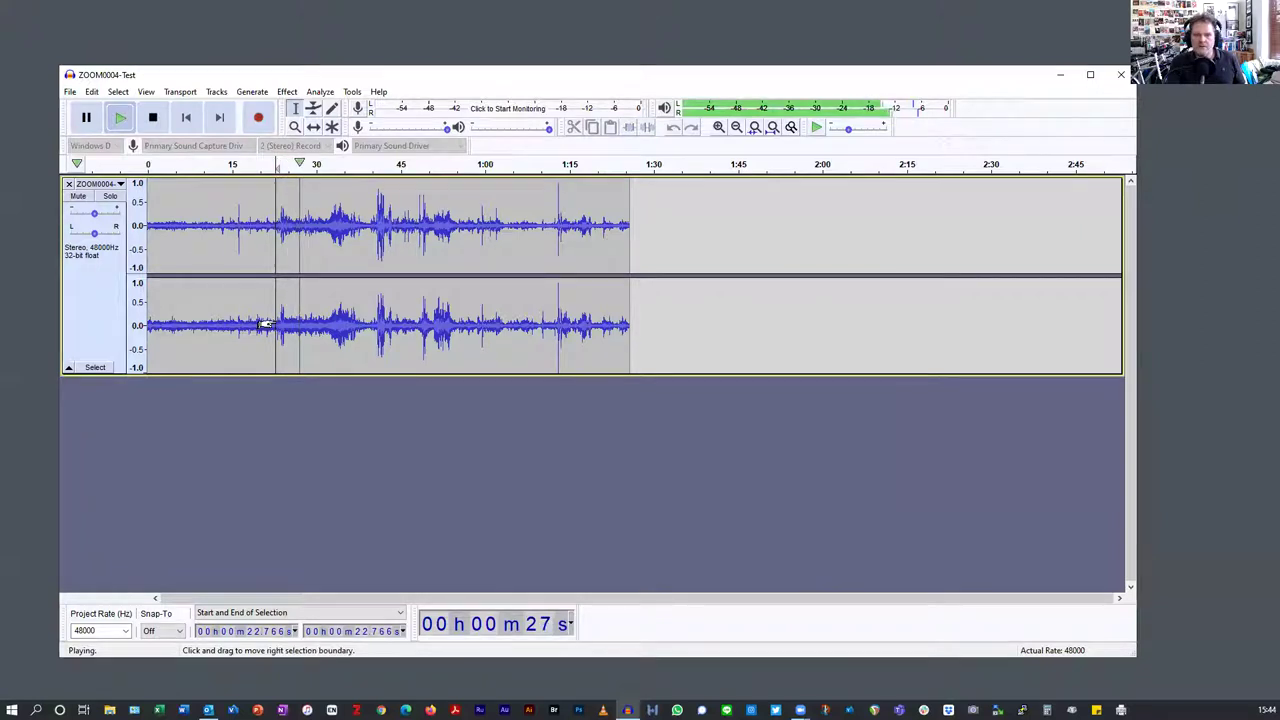
key(space)
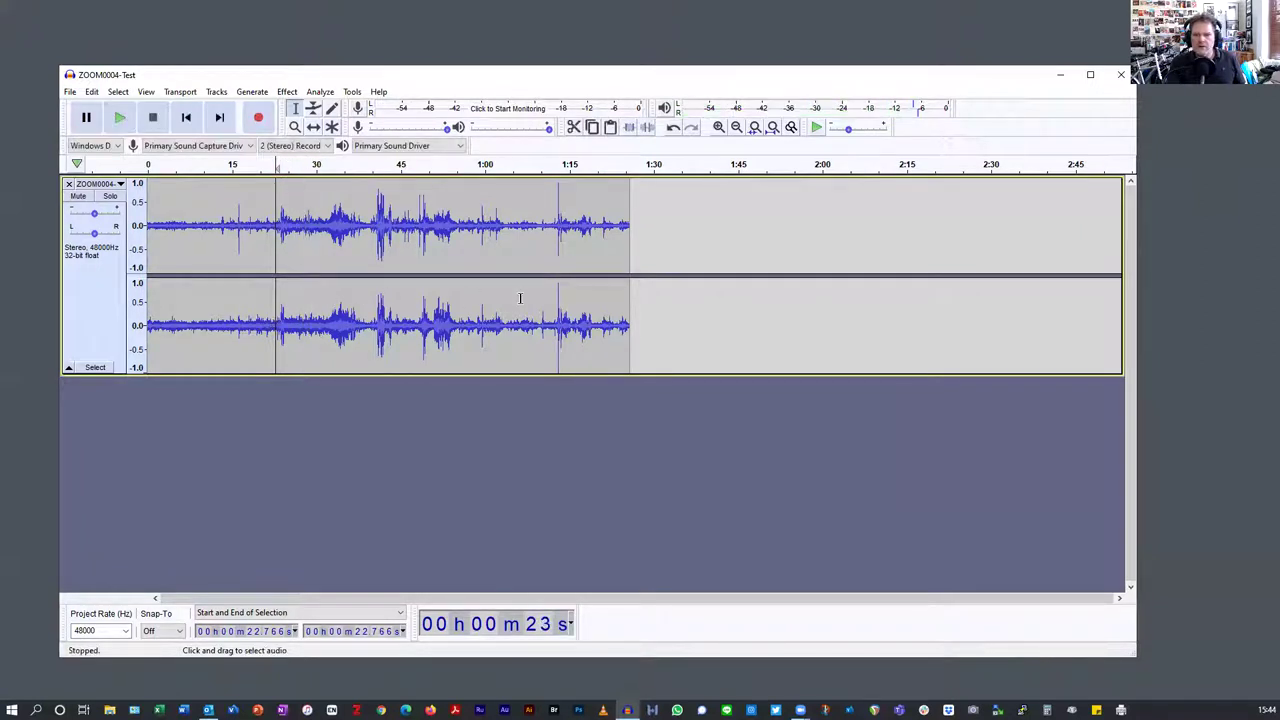
Step: Zoom in on the loud spike near 1:13 and play the audio from just before it
drag(552, 300, 575, 300)
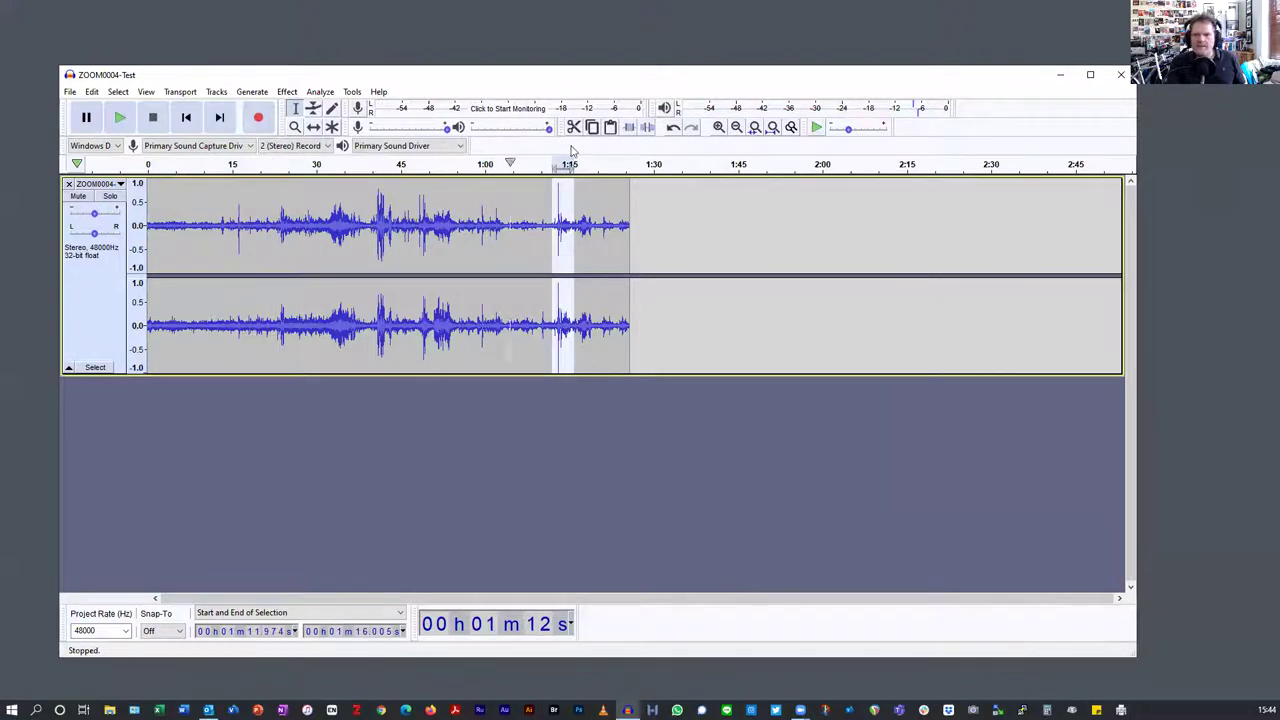
click(718, 129)
click(718, 129)
click(718, 127)
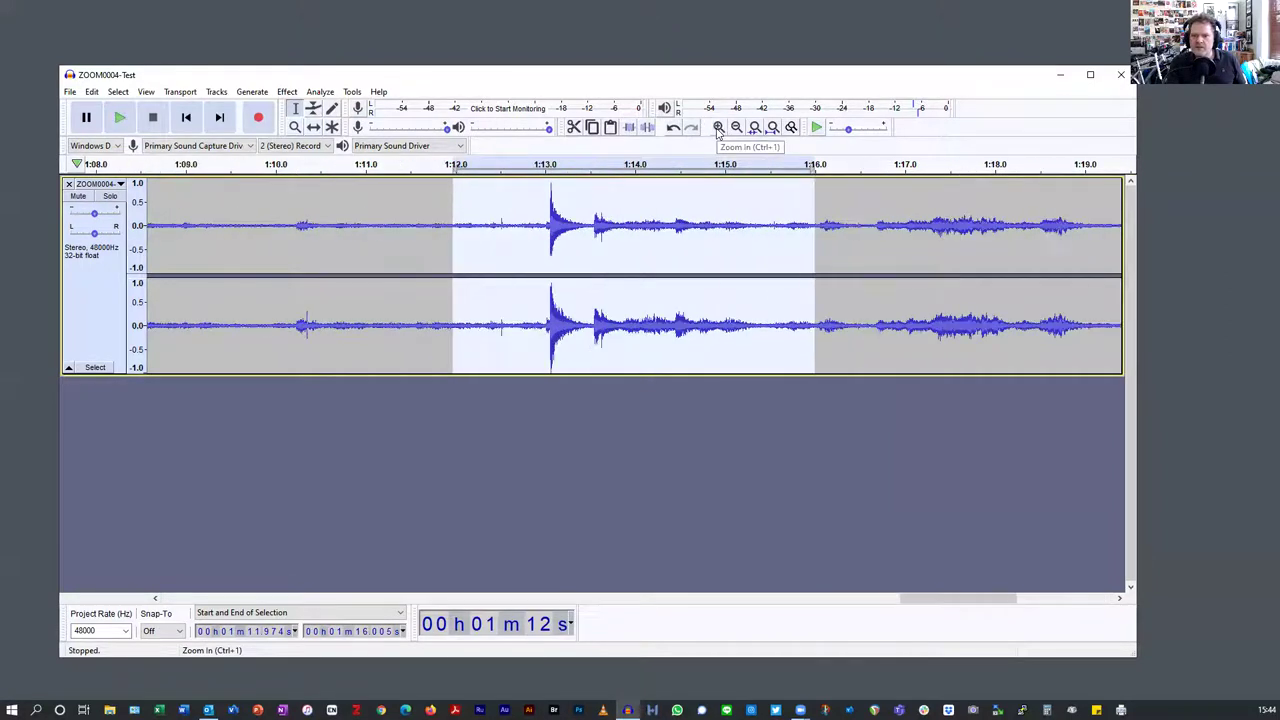
click(718, 127)
click(463, 330)
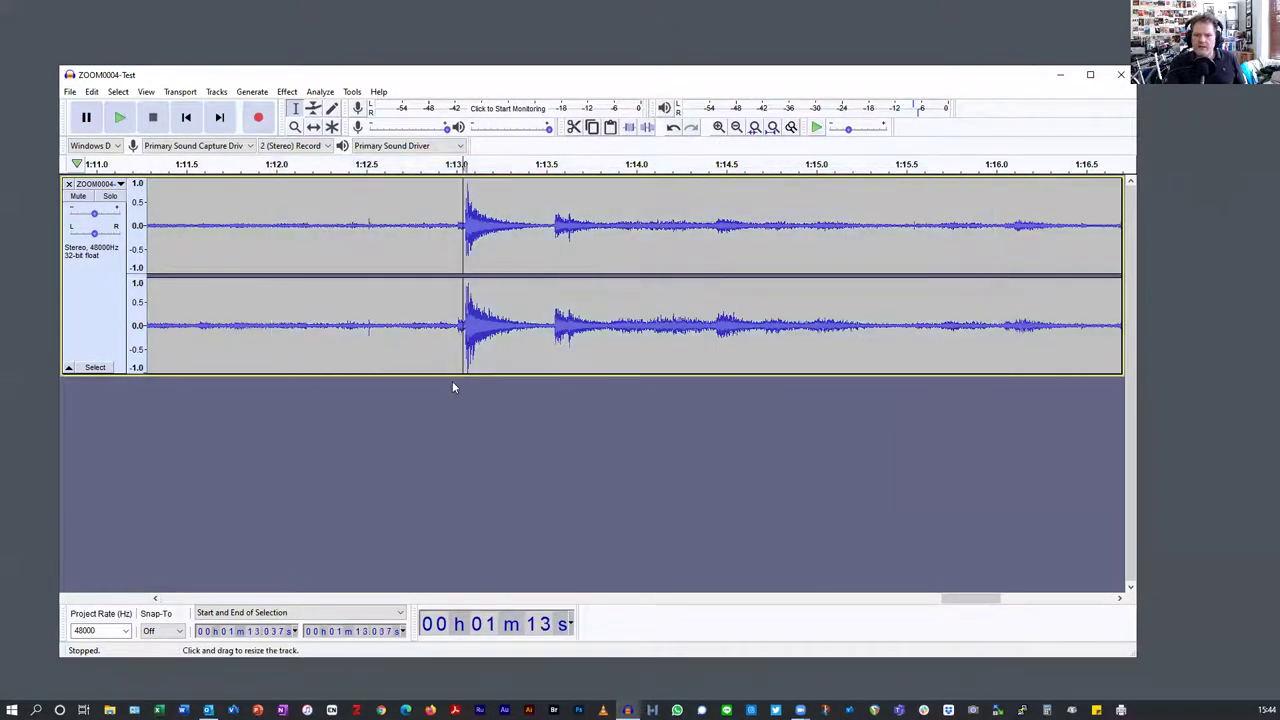
key(space)
key(space)
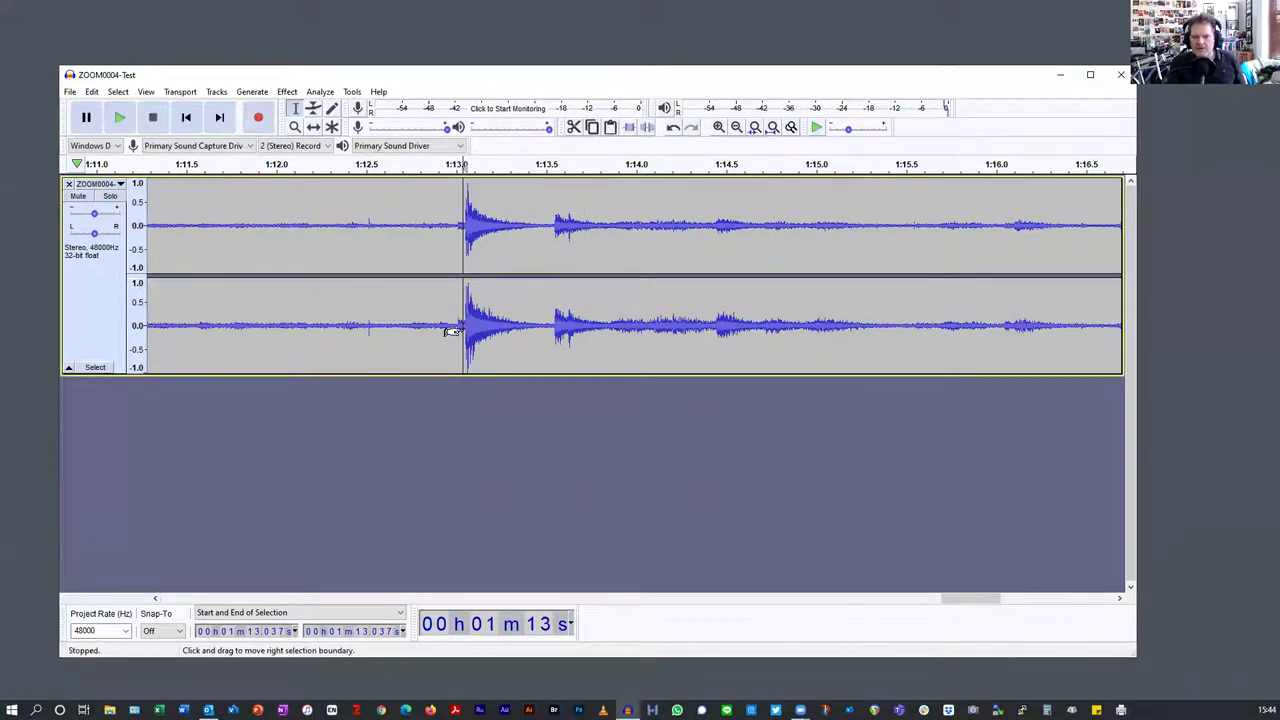
Step: Select only the tallest peak of the spike, from about 1:13.065 to 1:13.068
drag(454, 328, 489, 325)
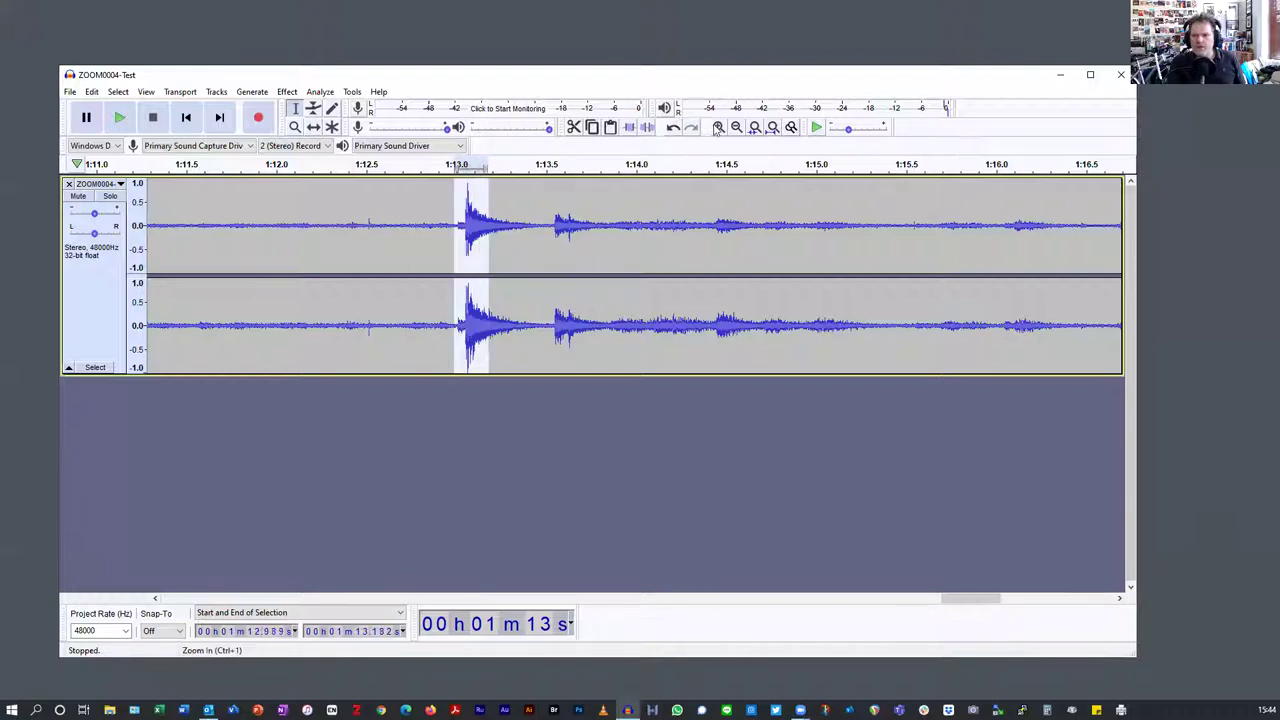
click(718, 128)
click(718, 128)
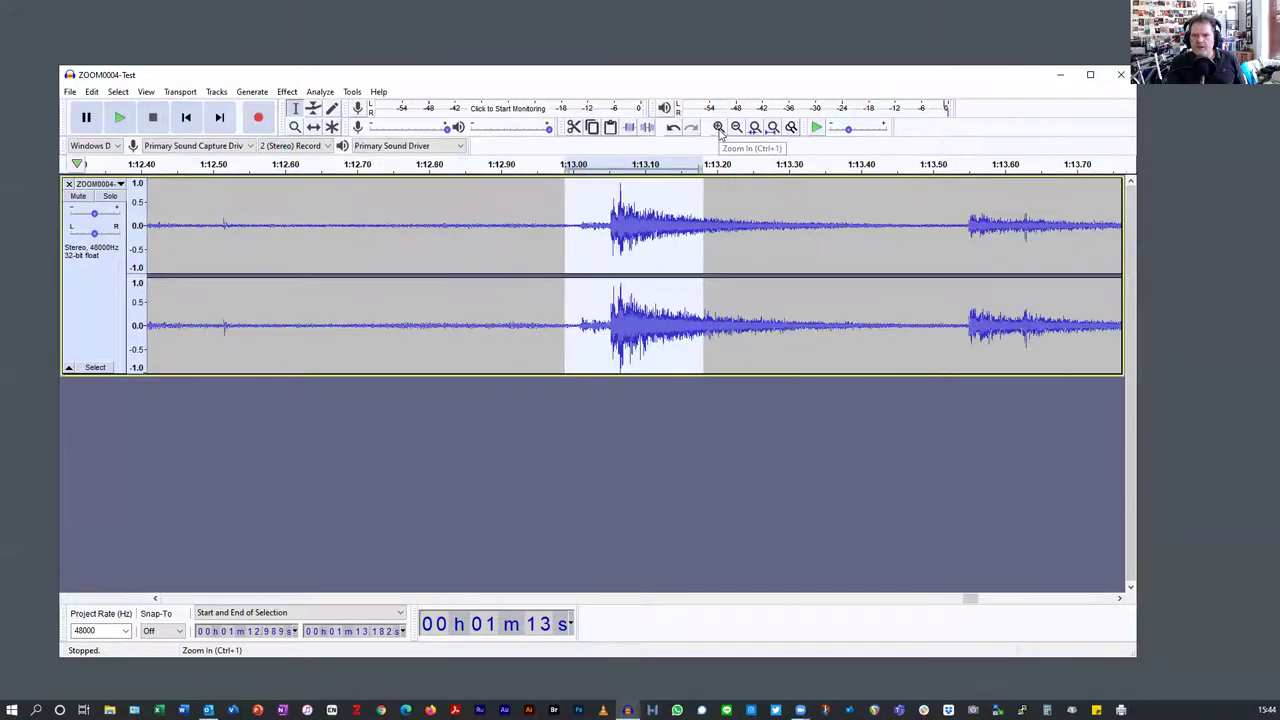
click(718, 128)
click(718, 128)
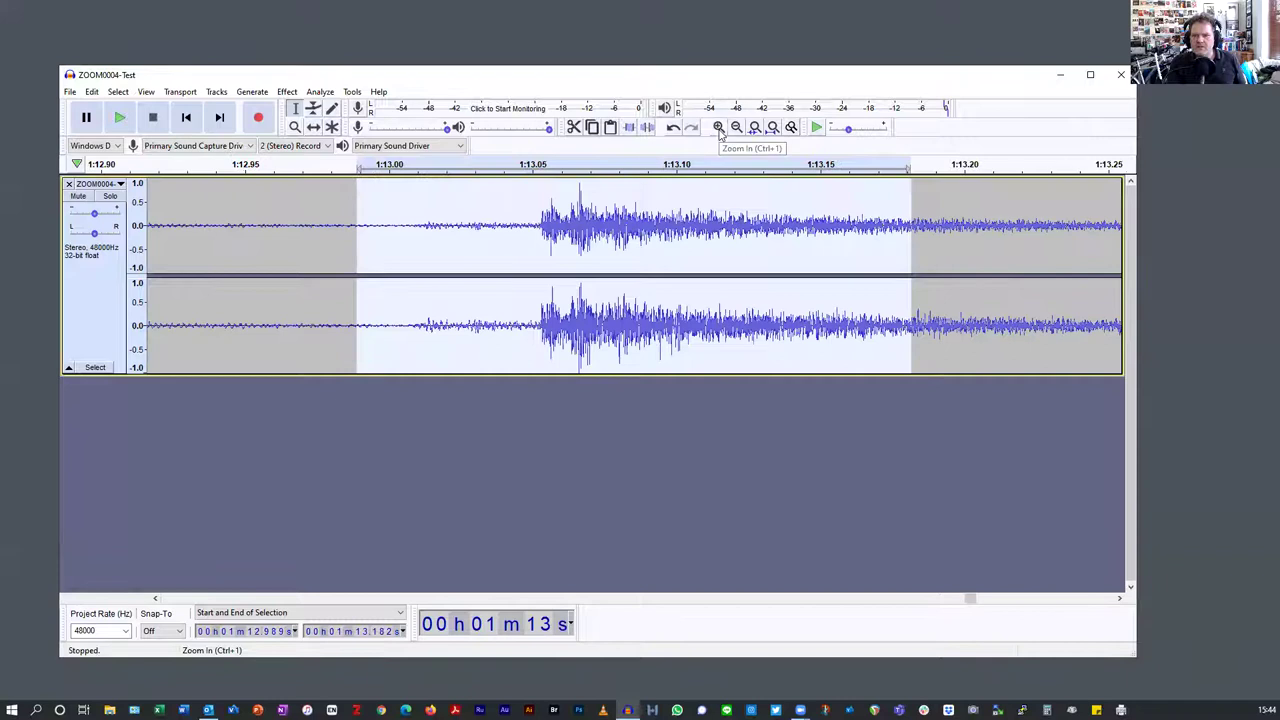
click(576, 210)
drag(576, 212, 583, 210)
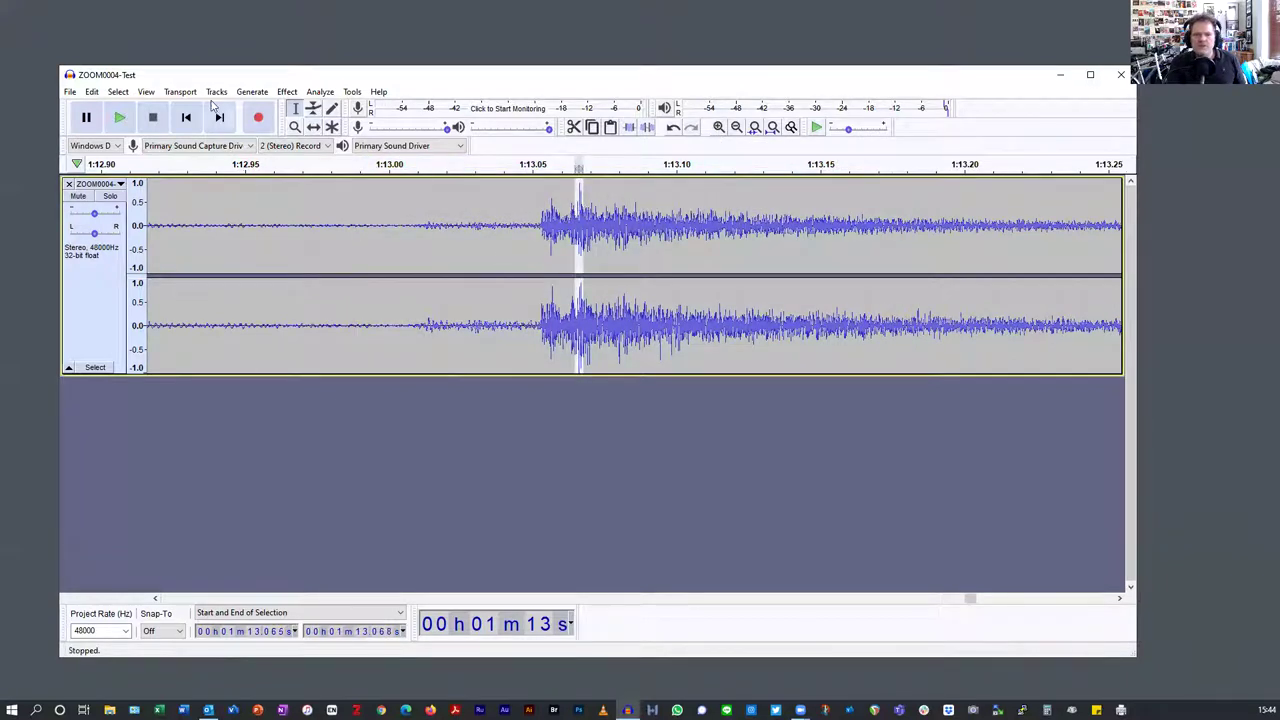
Step: Reduce the selected peak by 3 dB with the Amplify effect and clear the selection
click(287, 92)
click(366, 60)
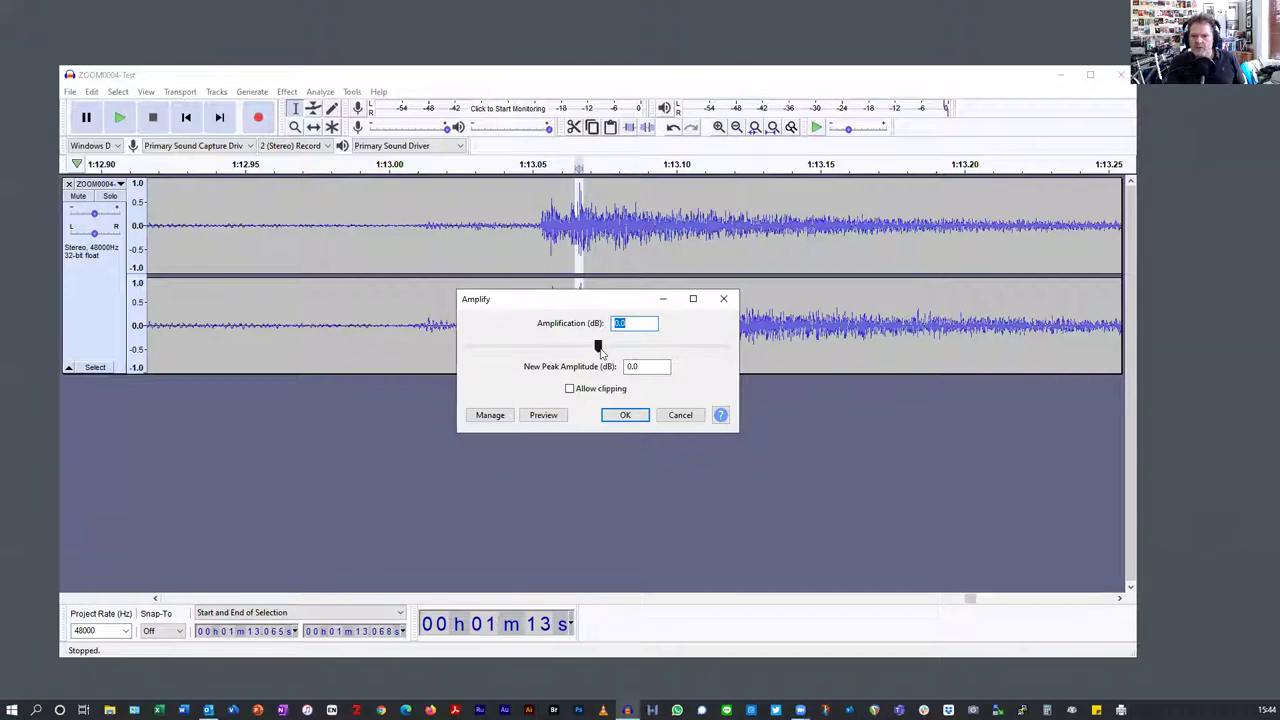
drag(598, 346, 590, 351)
key(shift+Tab)
text(-3.0)
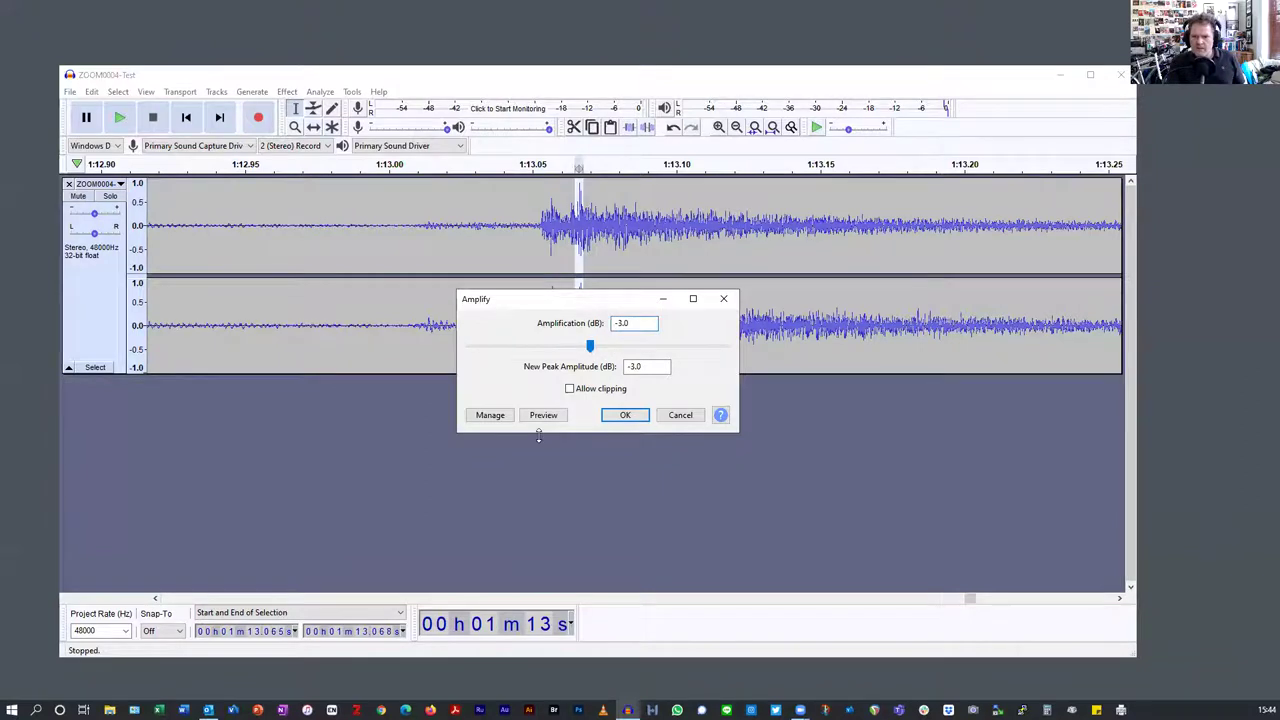
click(625, 417)
click(567, 305)
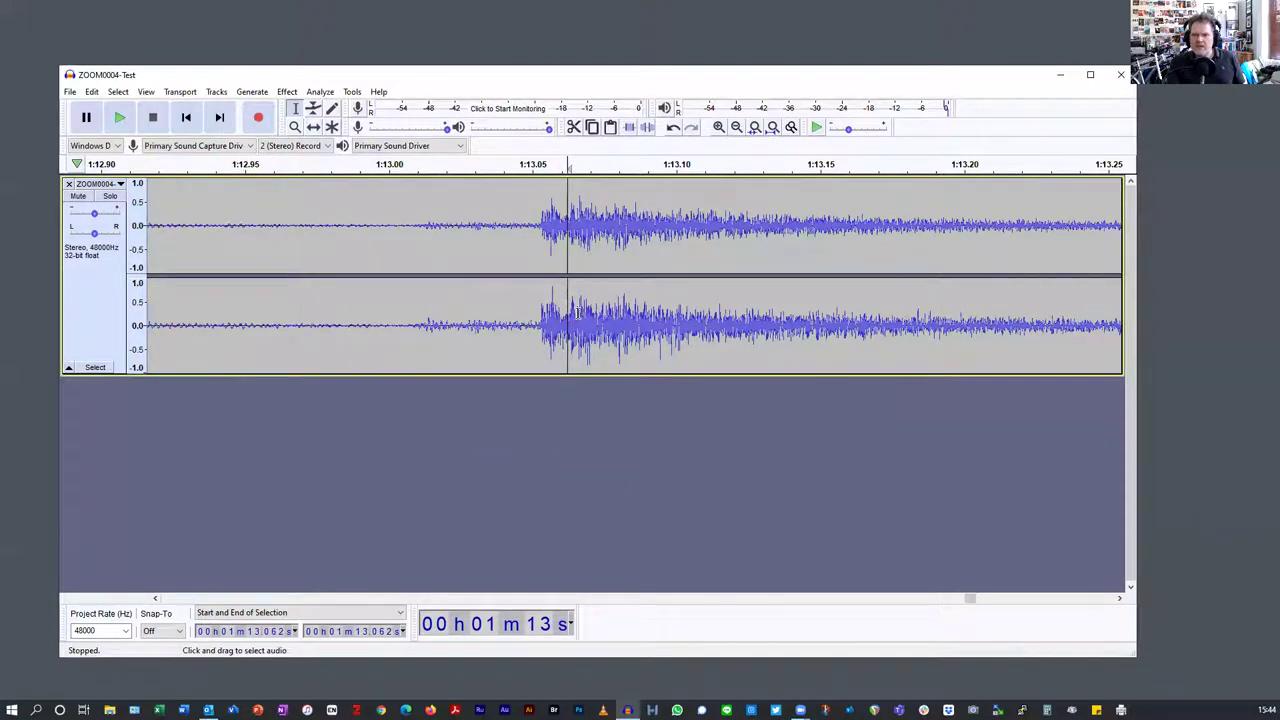
Step: Examine the earlier peak near 1:13.056 up close and return to the full-width view of the recording
drag(548, 310, 553, 308)
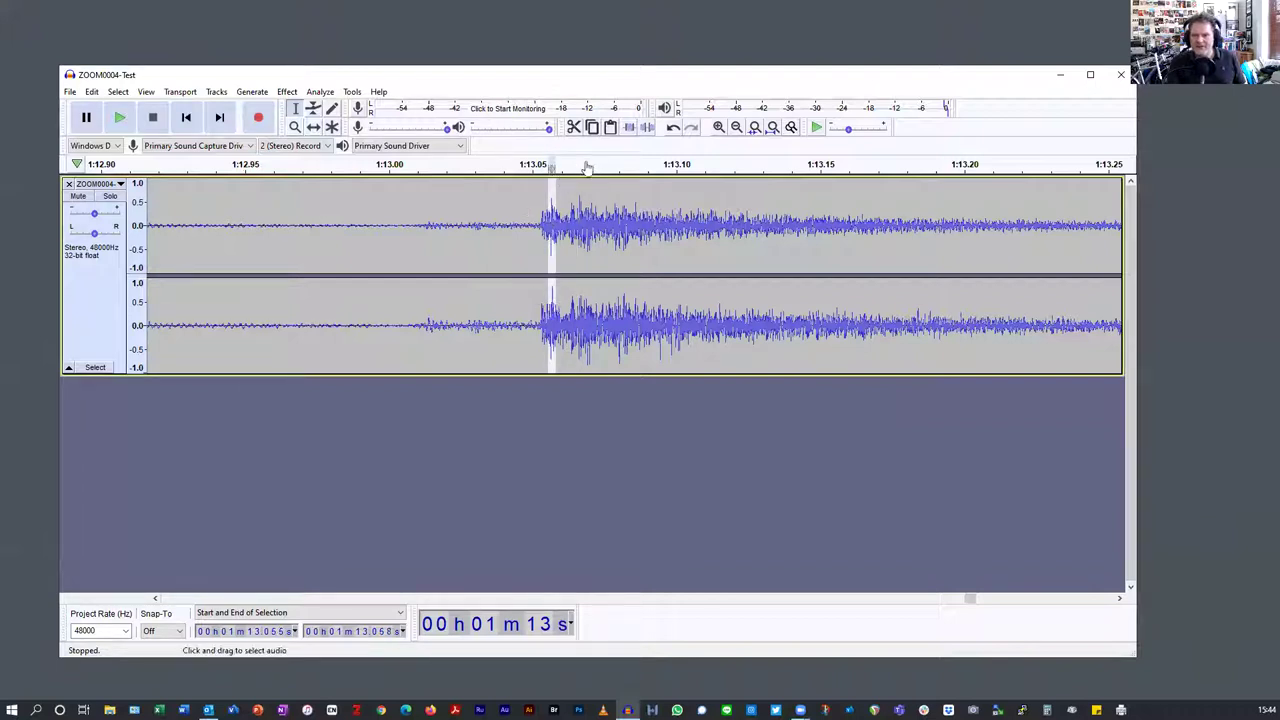
click(718, 127)
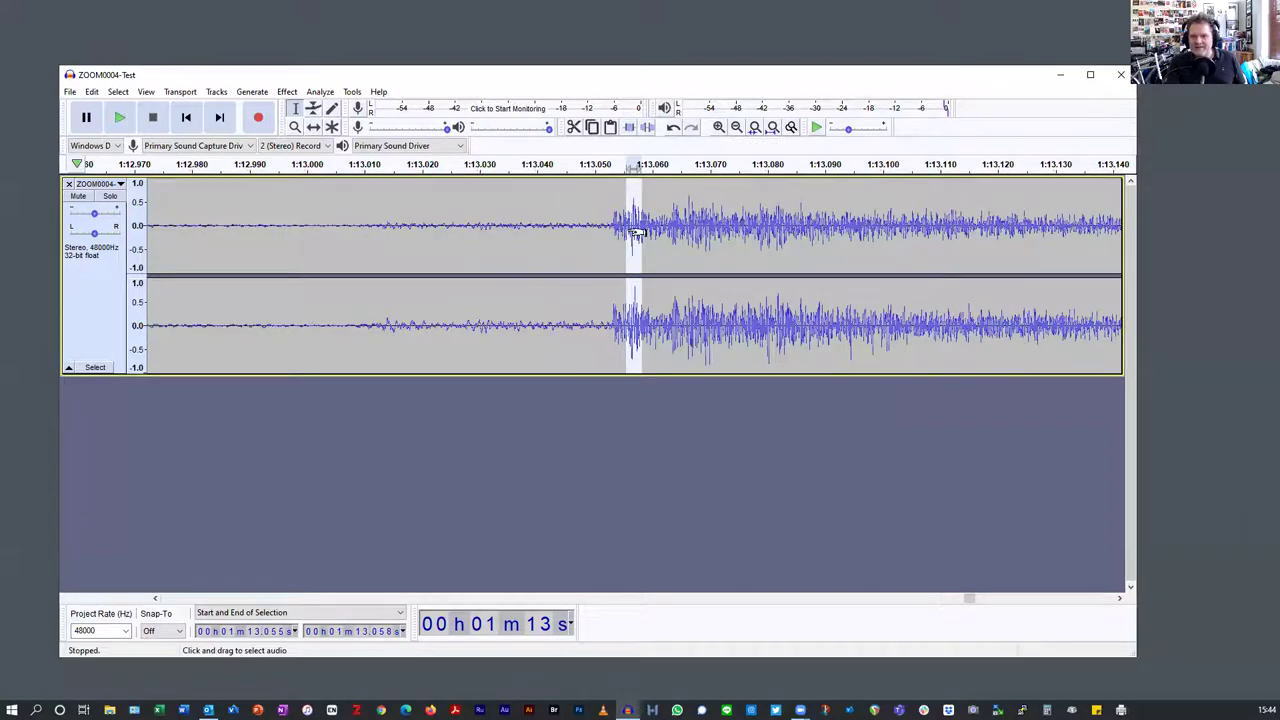
click(622, 232)
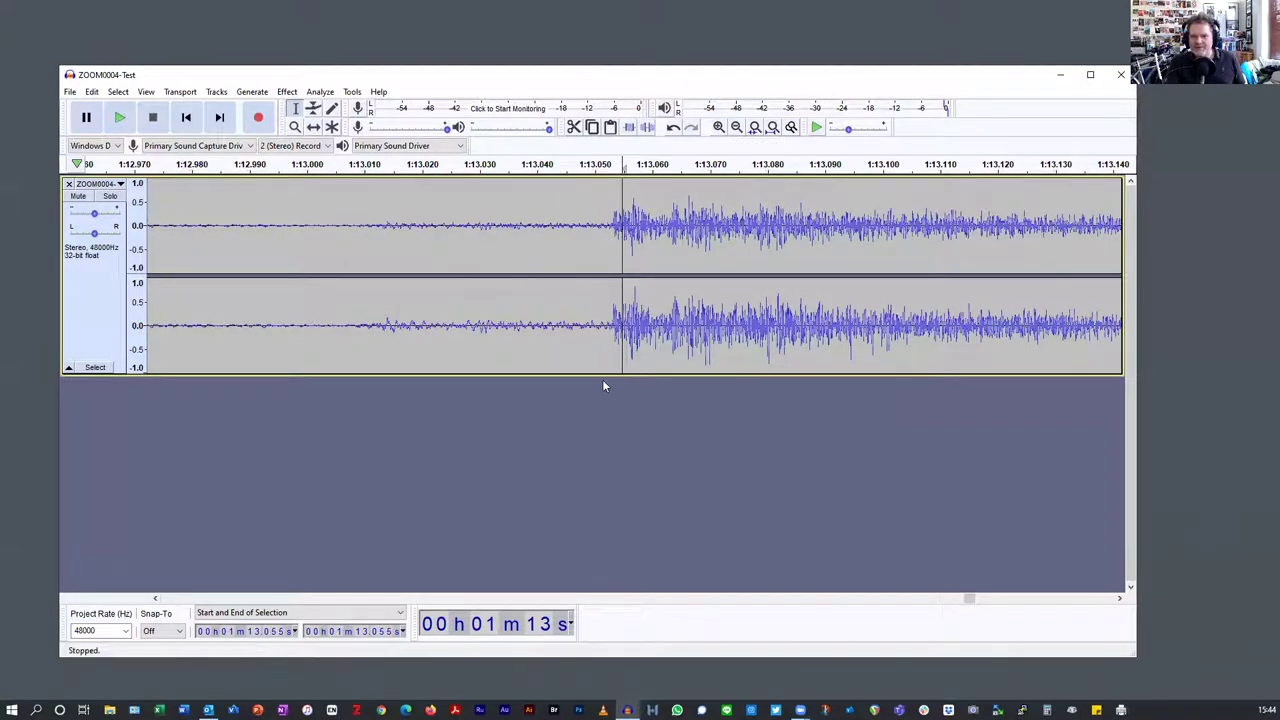
click(772, 128)
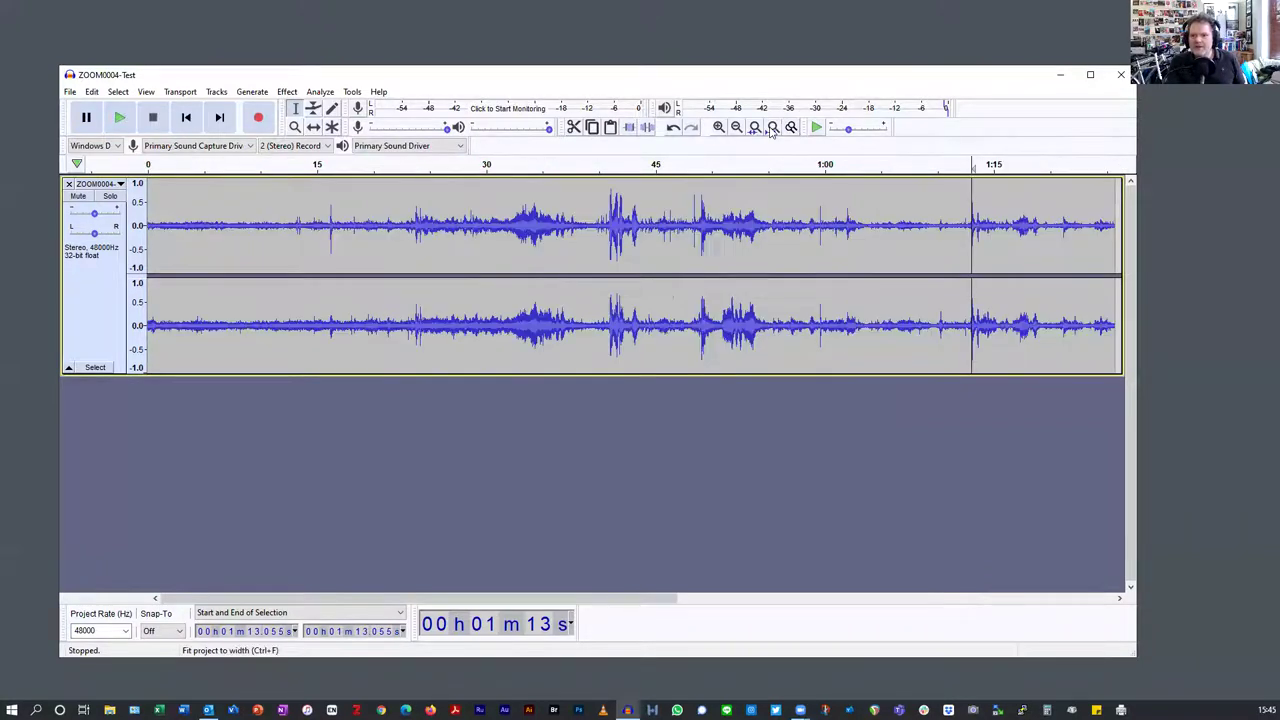
click(598, 305)
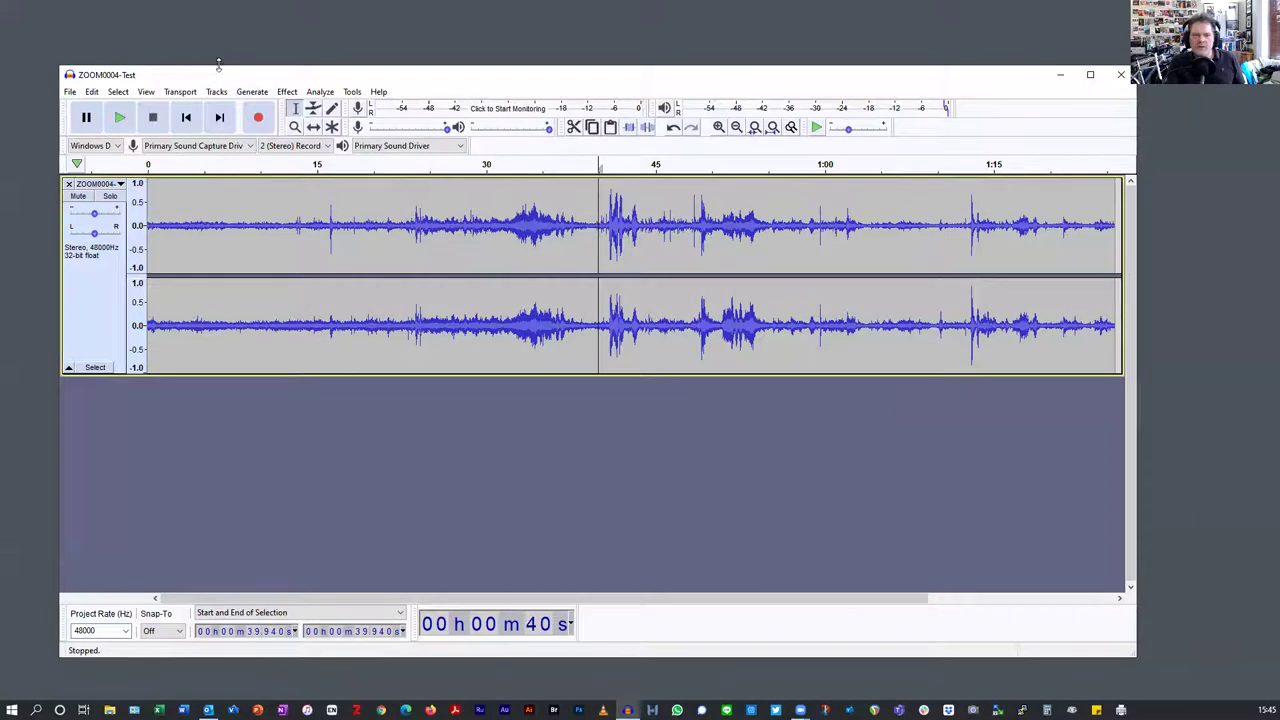
Step: Normalize the whole track and place the cursor at about 31 seconds
click(287, 92)
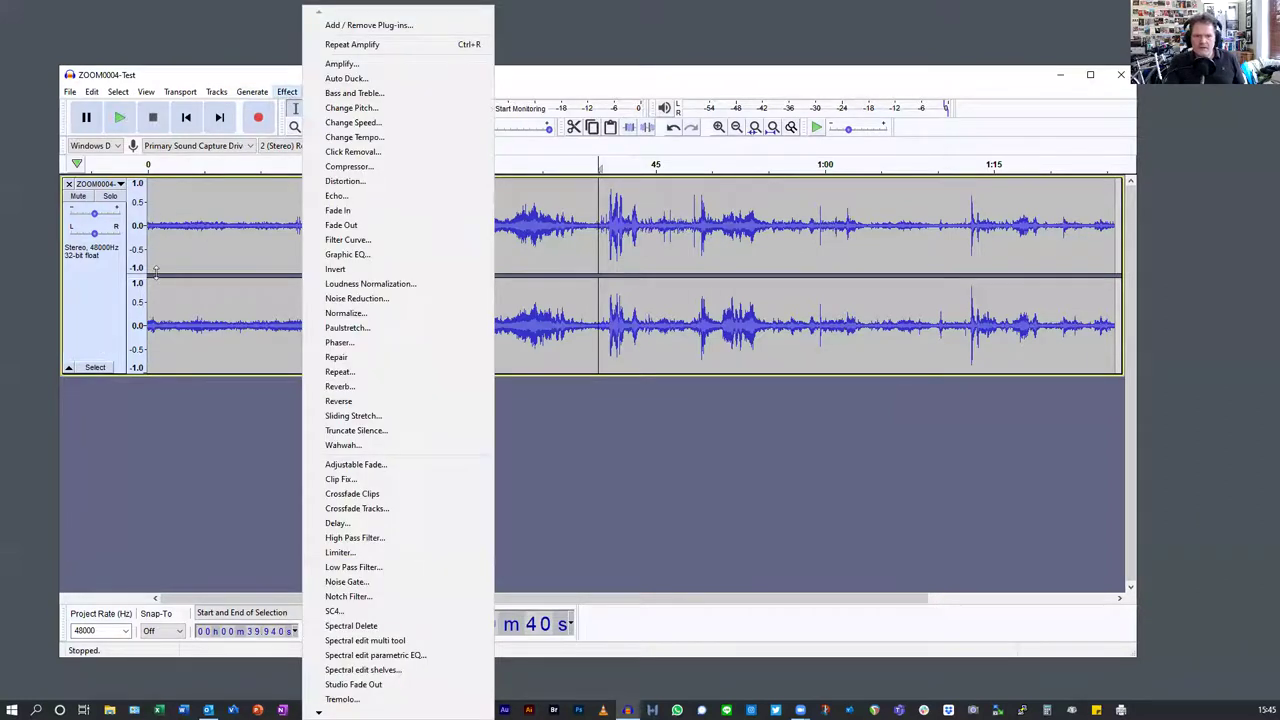
click(102, 345)
click(294, 94)
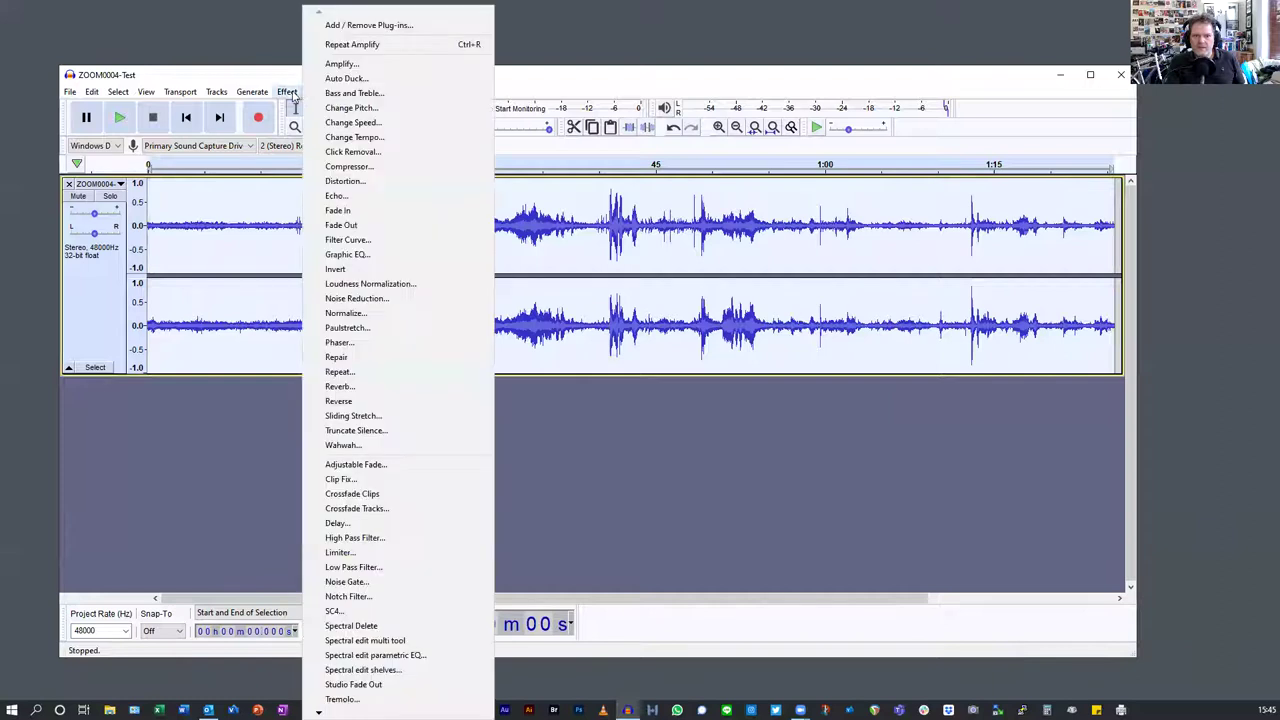
click(335, 317)
click(617, 403)
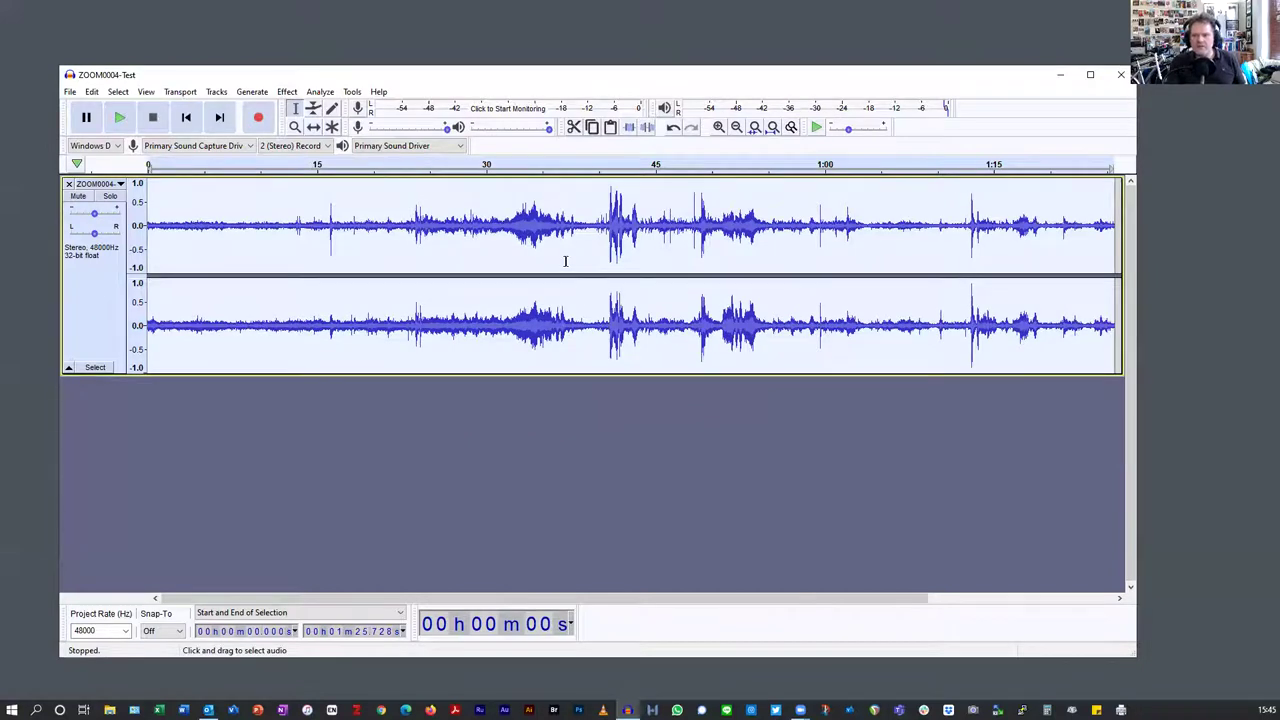
click(498, 230)
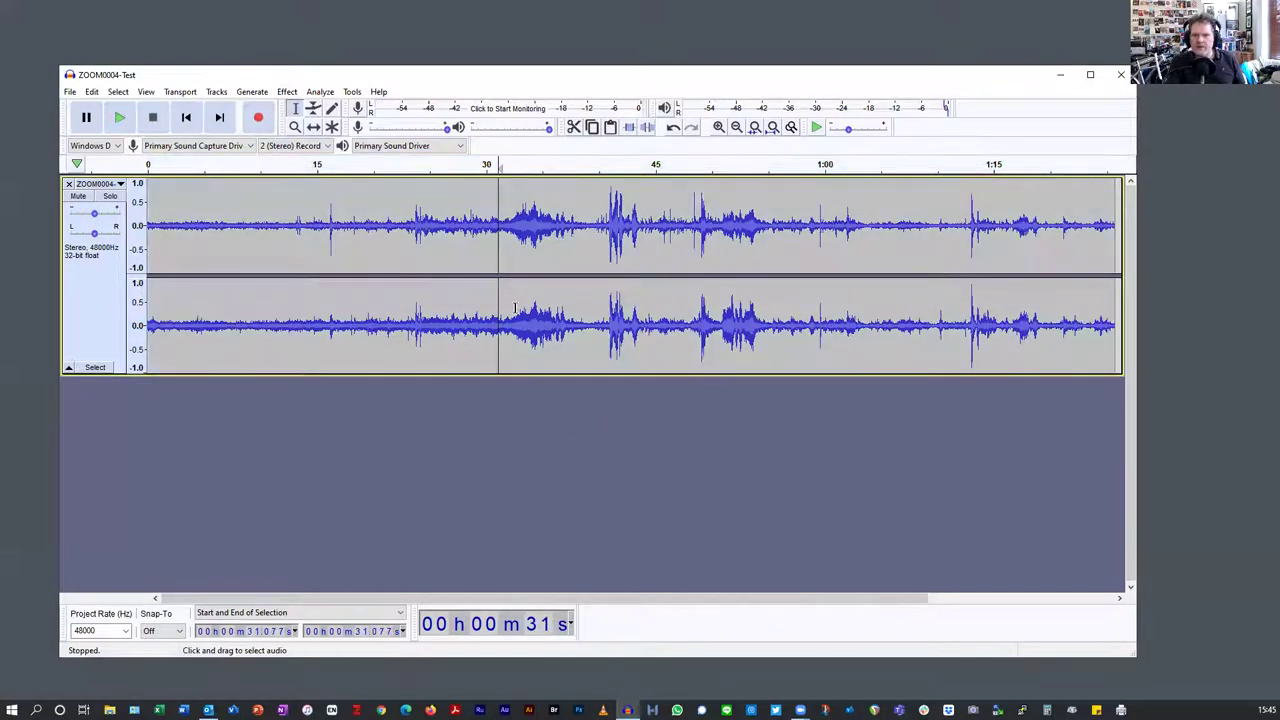
Step: Play back the normalized recording from about 31 seconds and stop it
key(space)
key(space)
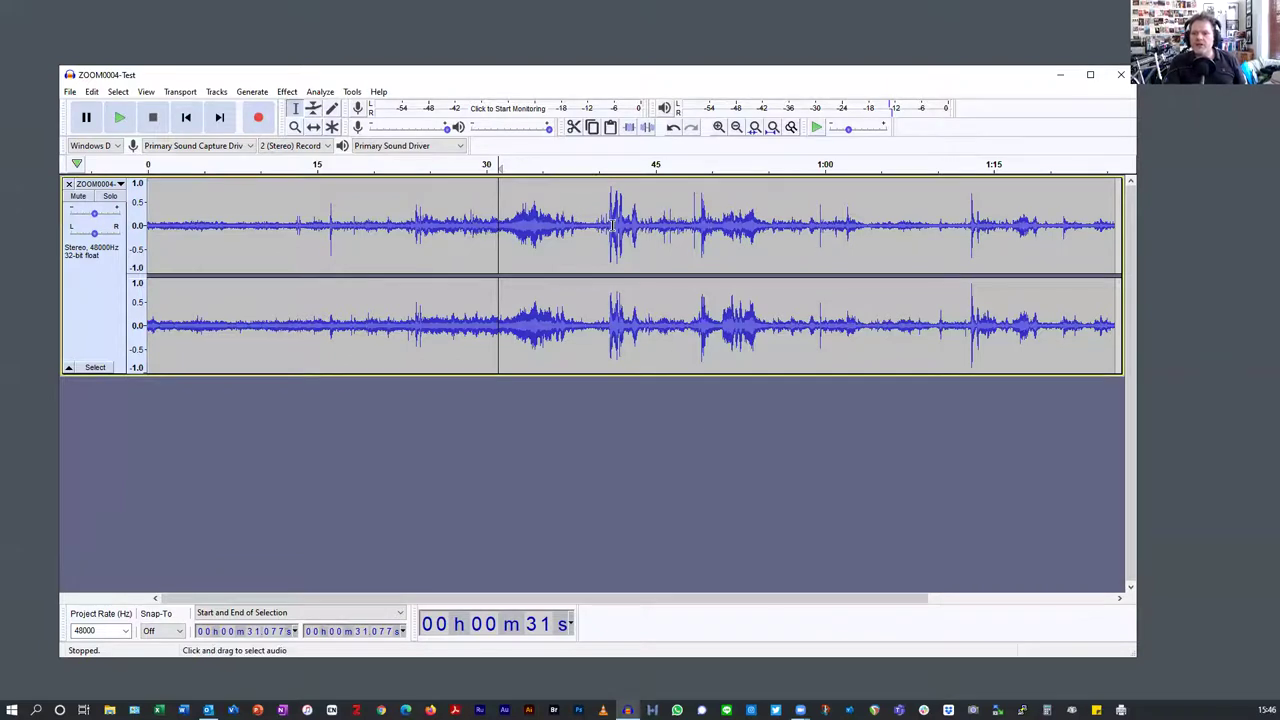
Step: Select only the first loud burst near 41 seconds, from about 40.996 to 41.145 s
drag(606, 225, 628, 230)
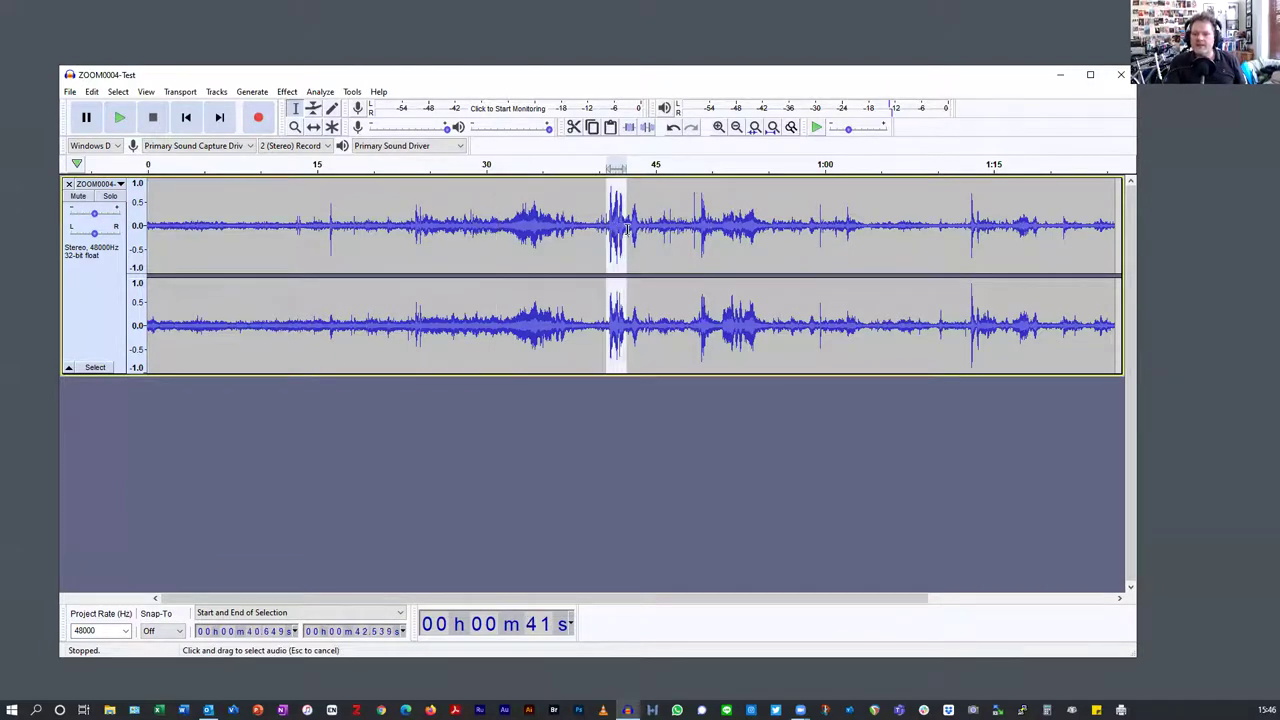
click(718, 127)
click(718, 127)
click(718, 127)
click(718, 127)
click(718, 127)
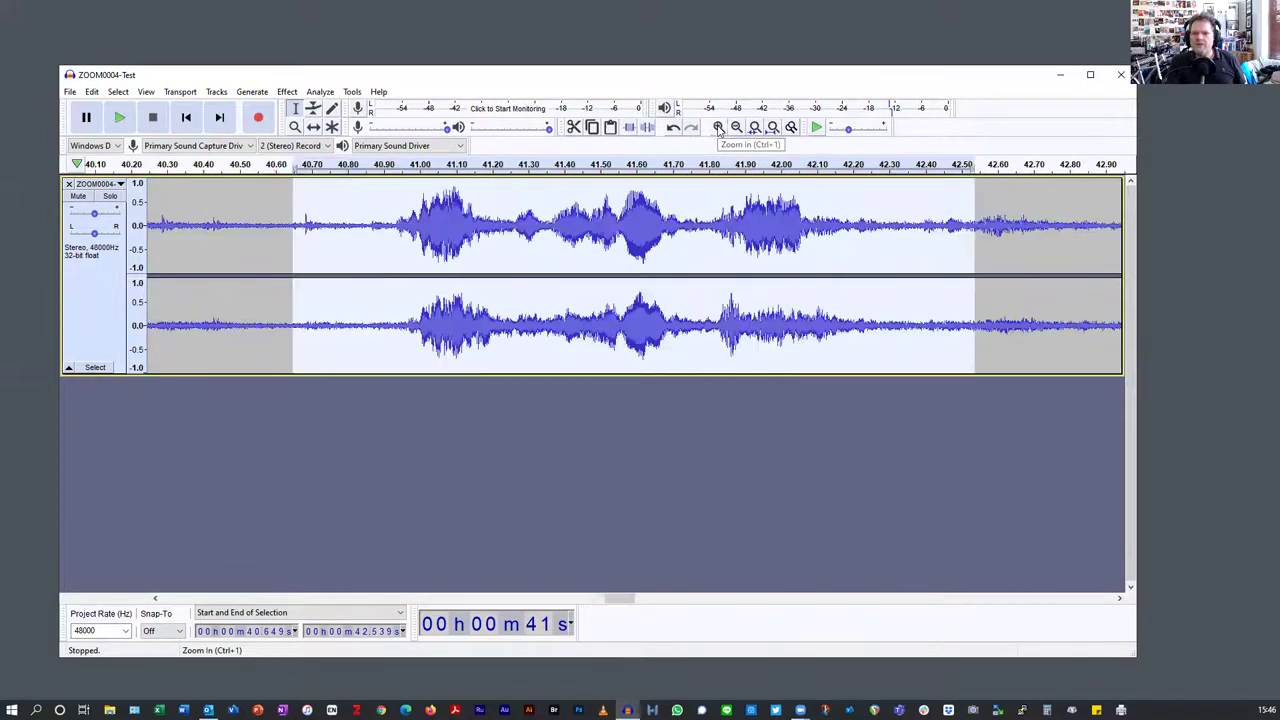
click(418, 221)
drag(427, 218, 471, 220)
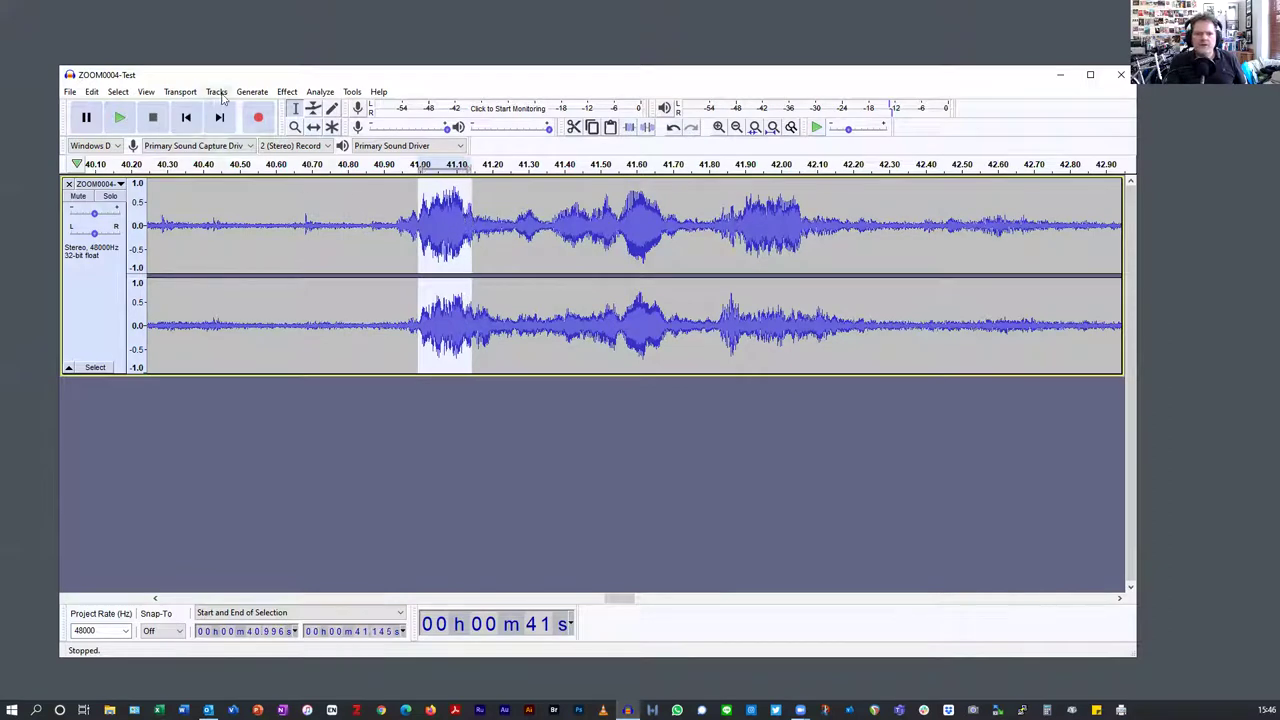
Step: Amplify the selected burst by 10.5 dB with clipping allowed
click(287, 92)
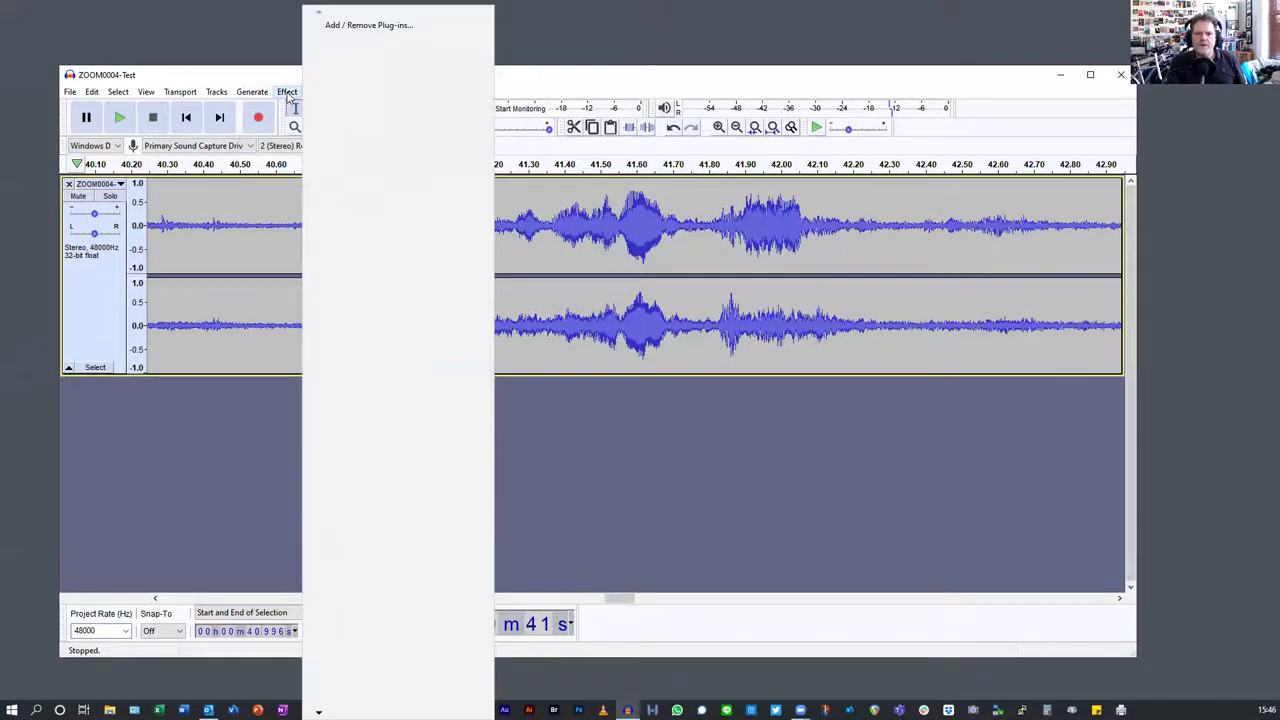
click(390, 63)
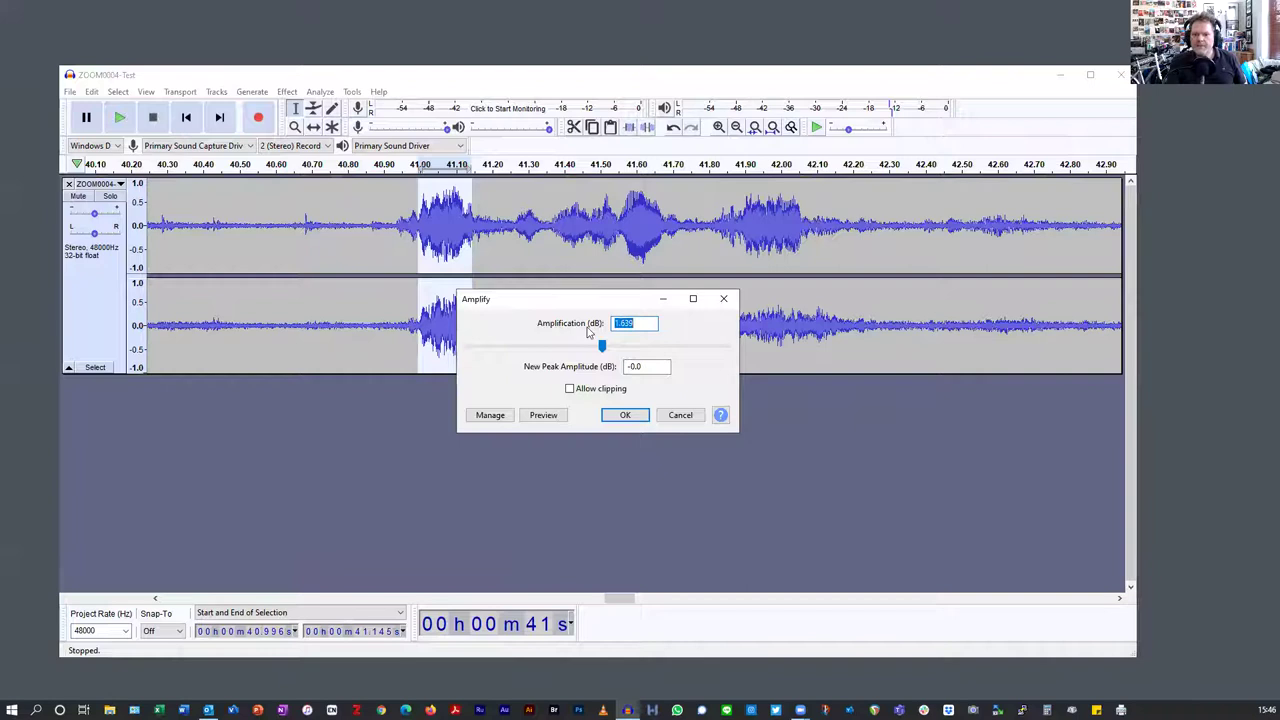
mouse_move(603, 346)
mouse_down()
mouse_move(629, 350)
mouse_move(618, 342)
mouse_up()
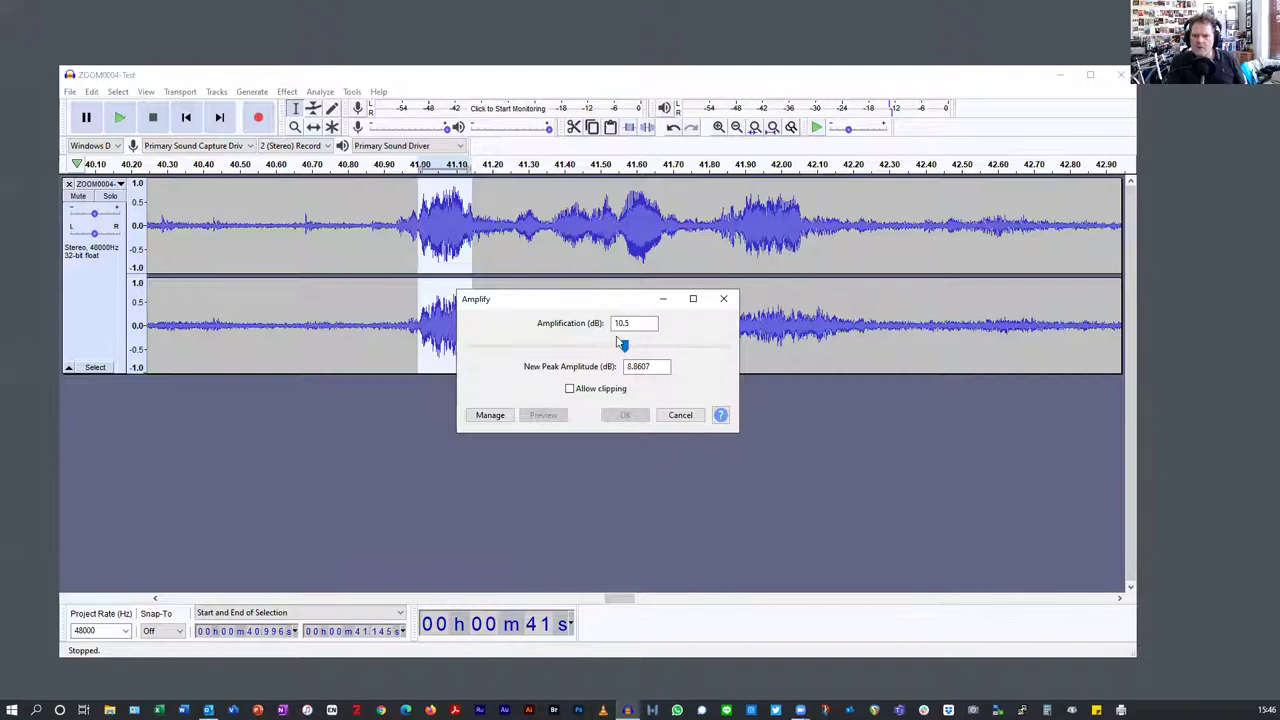
mouse_move(620, 342)
mouse_down()
mouse_move(594, 344)
mouse_move(613, 349)
mouse_up()
click(570, 389)
drag(617, 341, 626, 354)
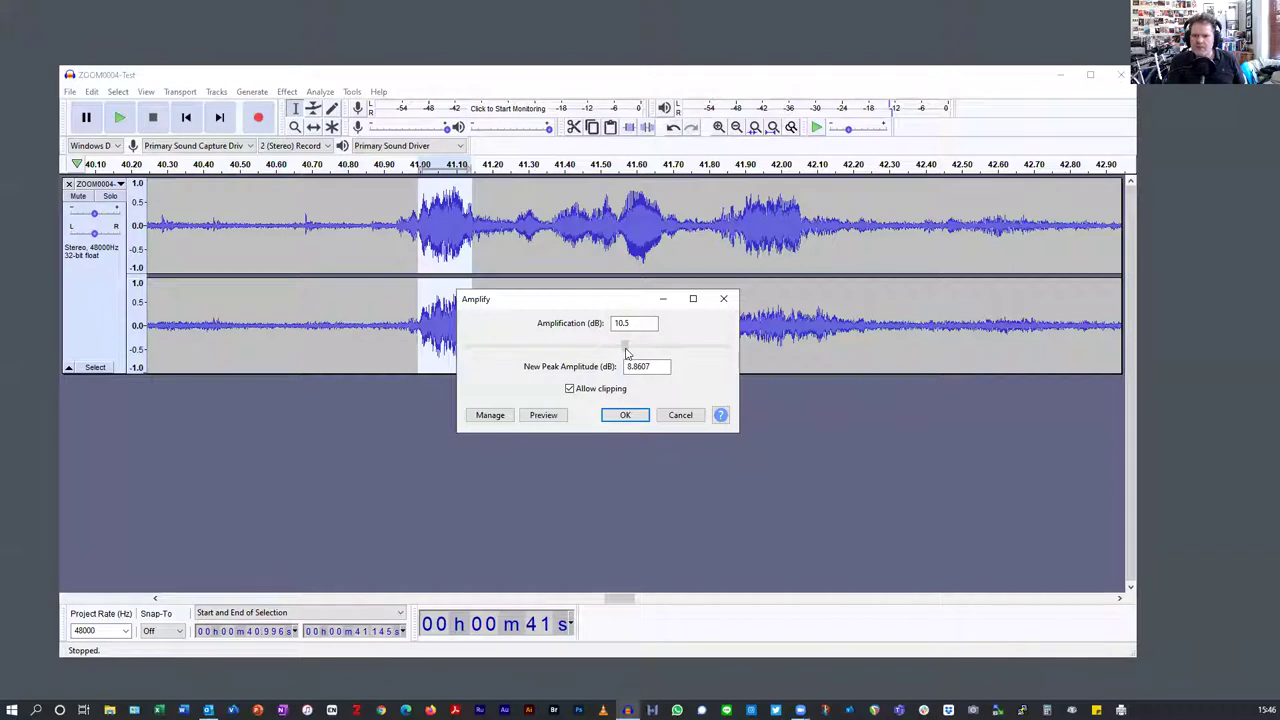
click(625, 416)
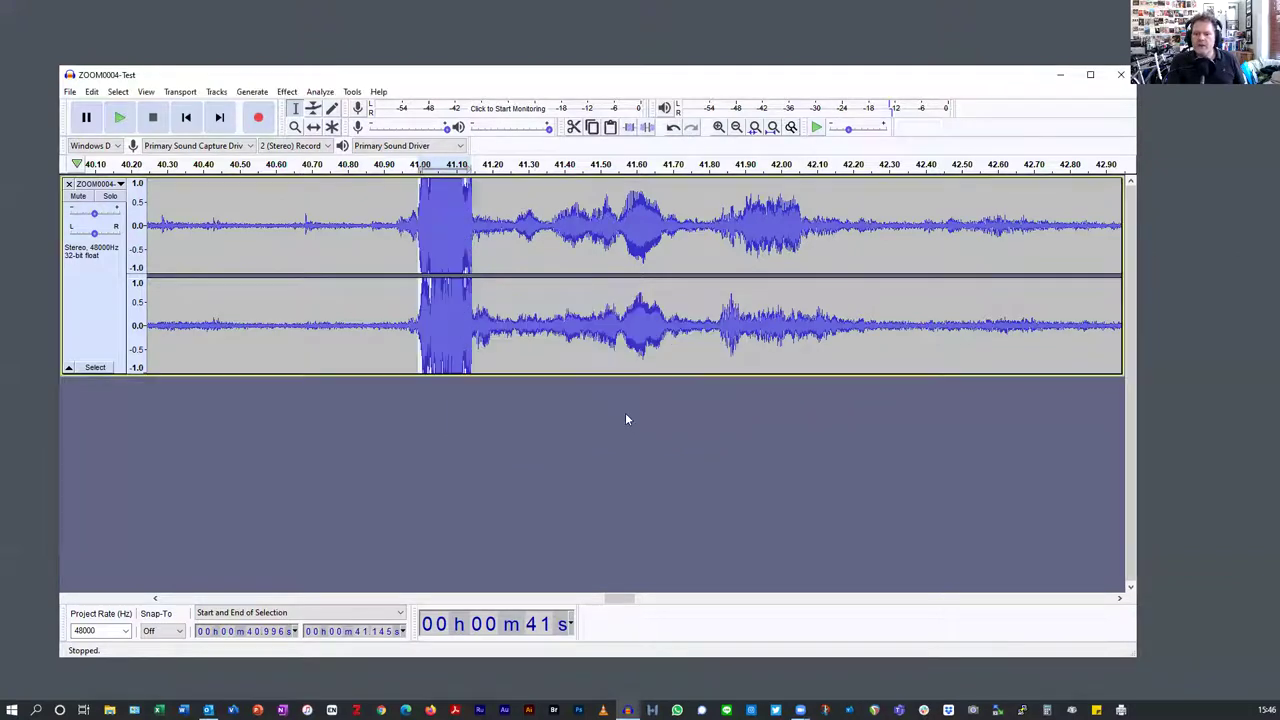
Step: Play the amplified burst, reselect it from about 40.990 to 41.145 s and examine its clipped waveform up close
click(446, 258)
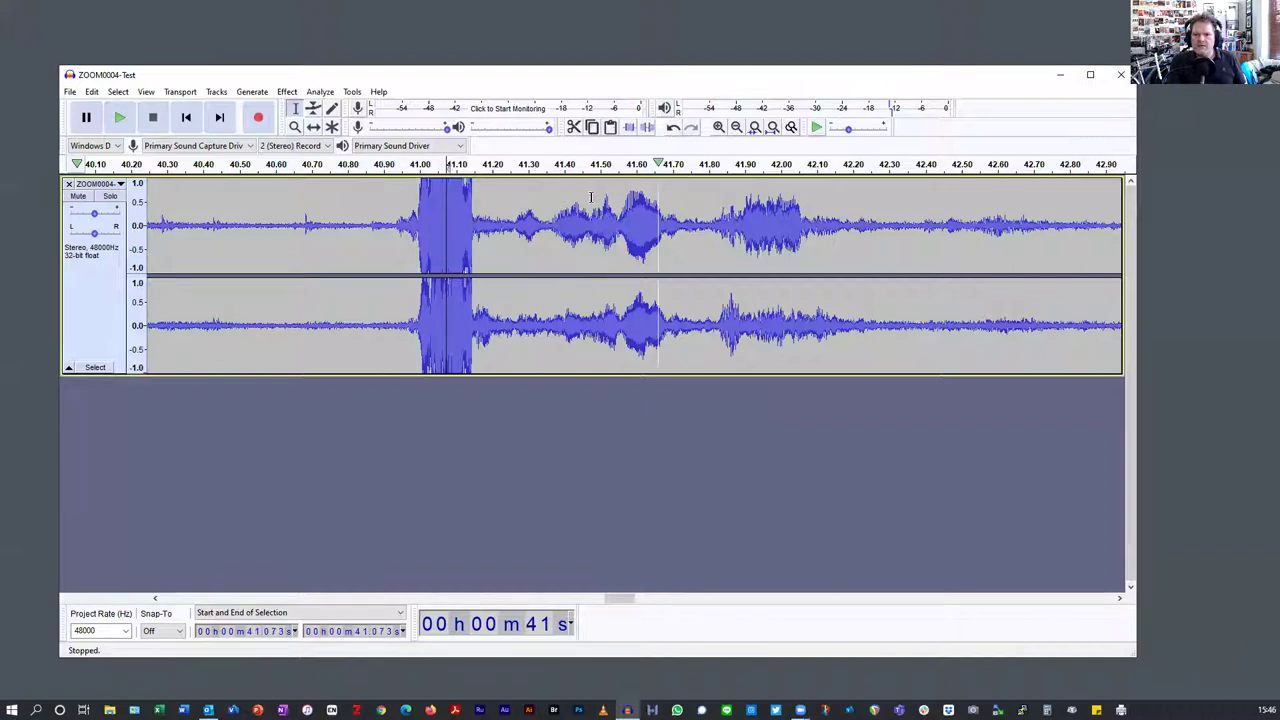
drag(416, 228, 472, 230)
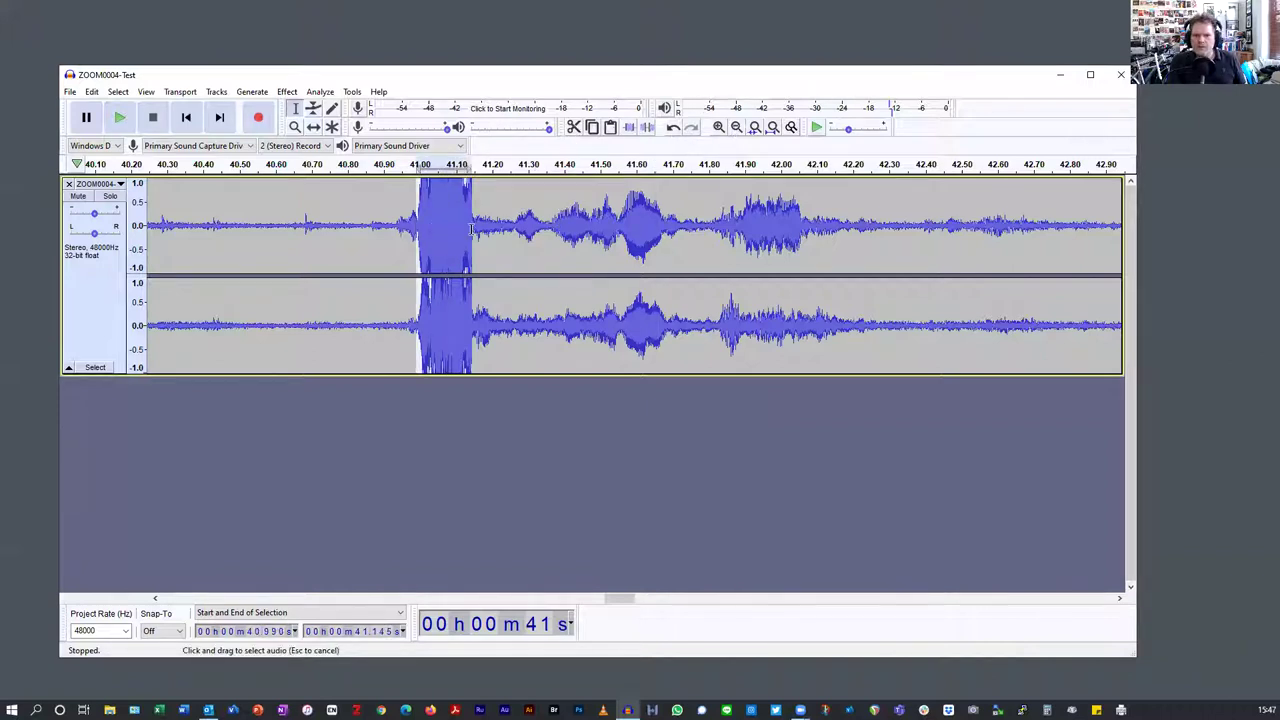
click(719, 128)
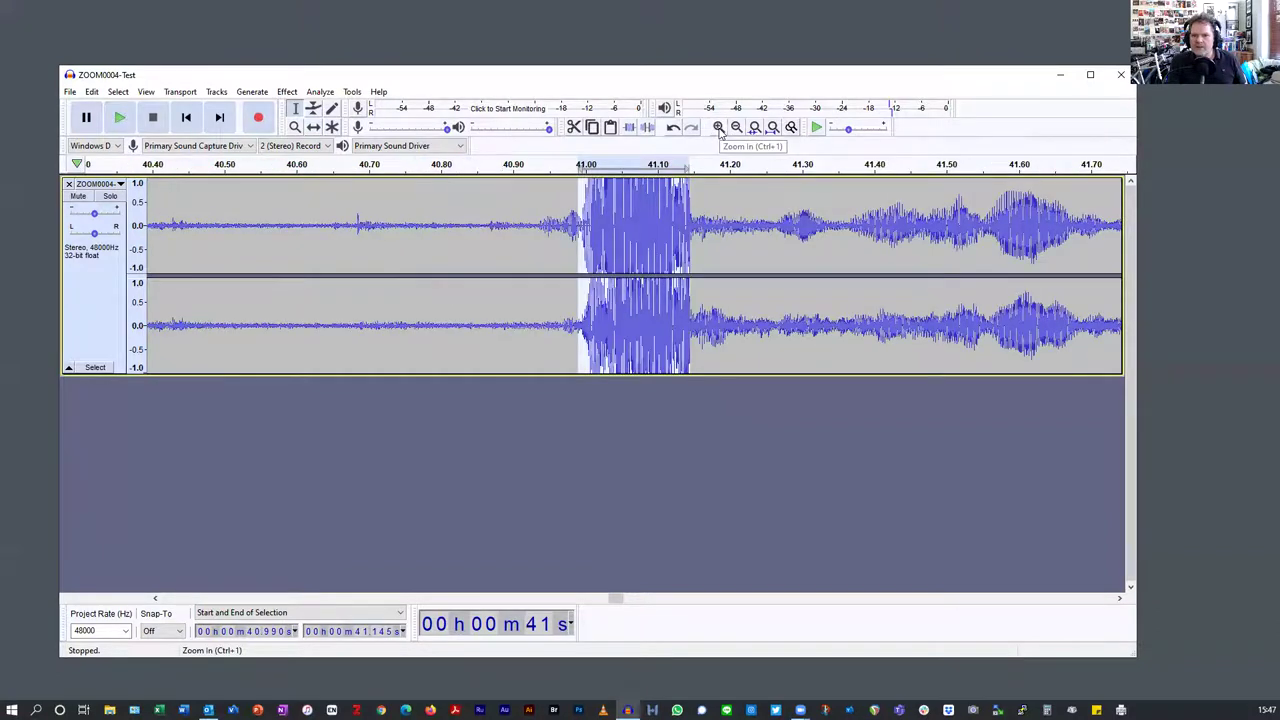
click(719, 128)
click(719, 128)
click(719, 128)
click(719, 128)
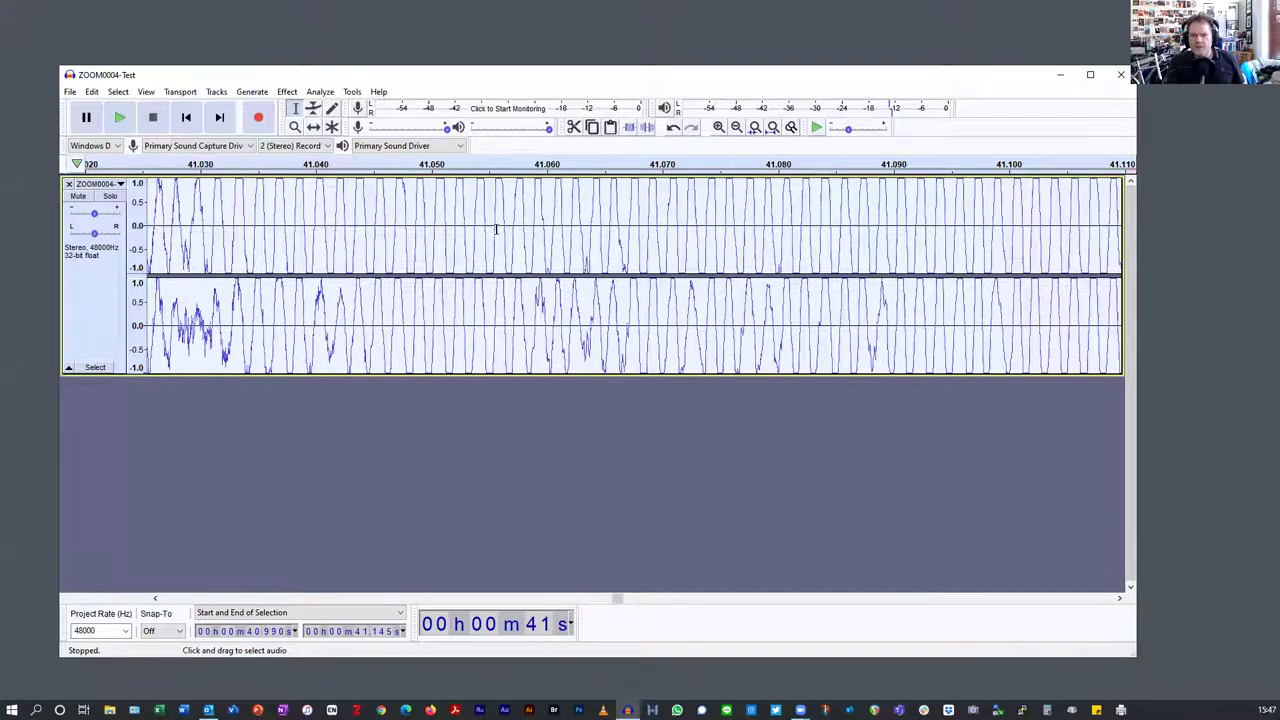
Step: Undo the 10.5 dB amplification, show the whole recording and place the cursor at about 34 seconds
key(ctrl+z)
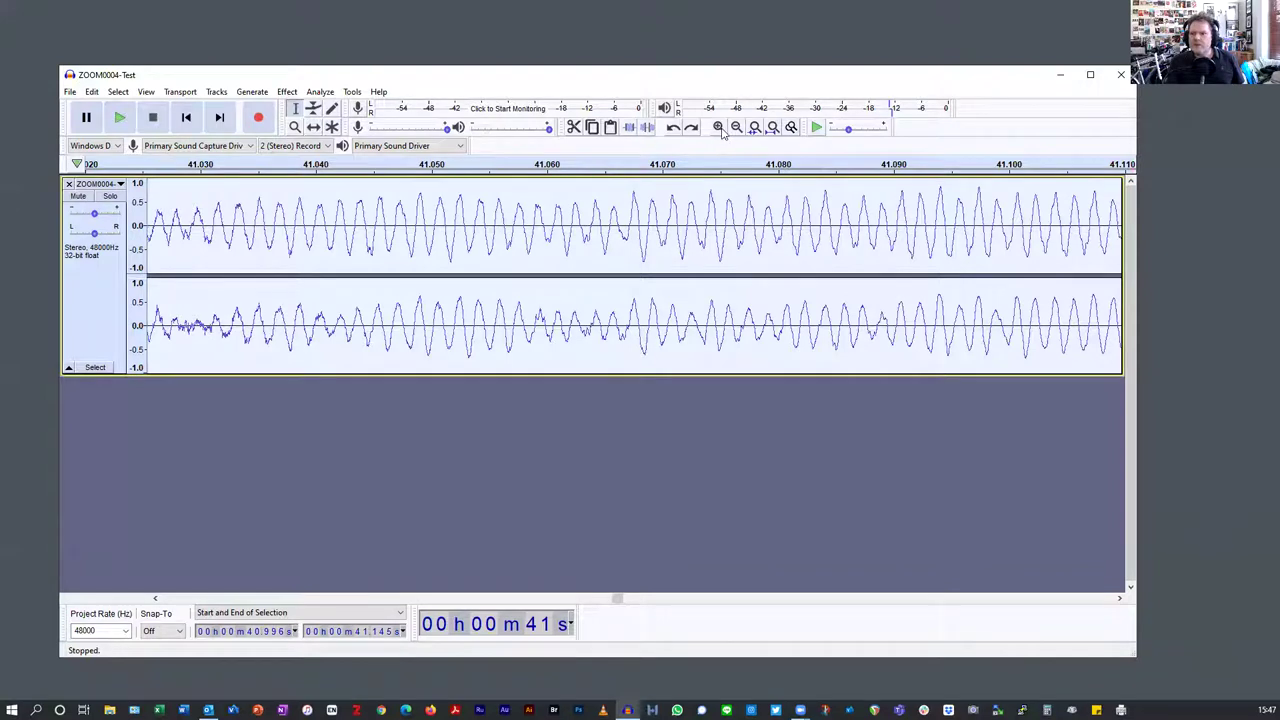
click(772, 127)
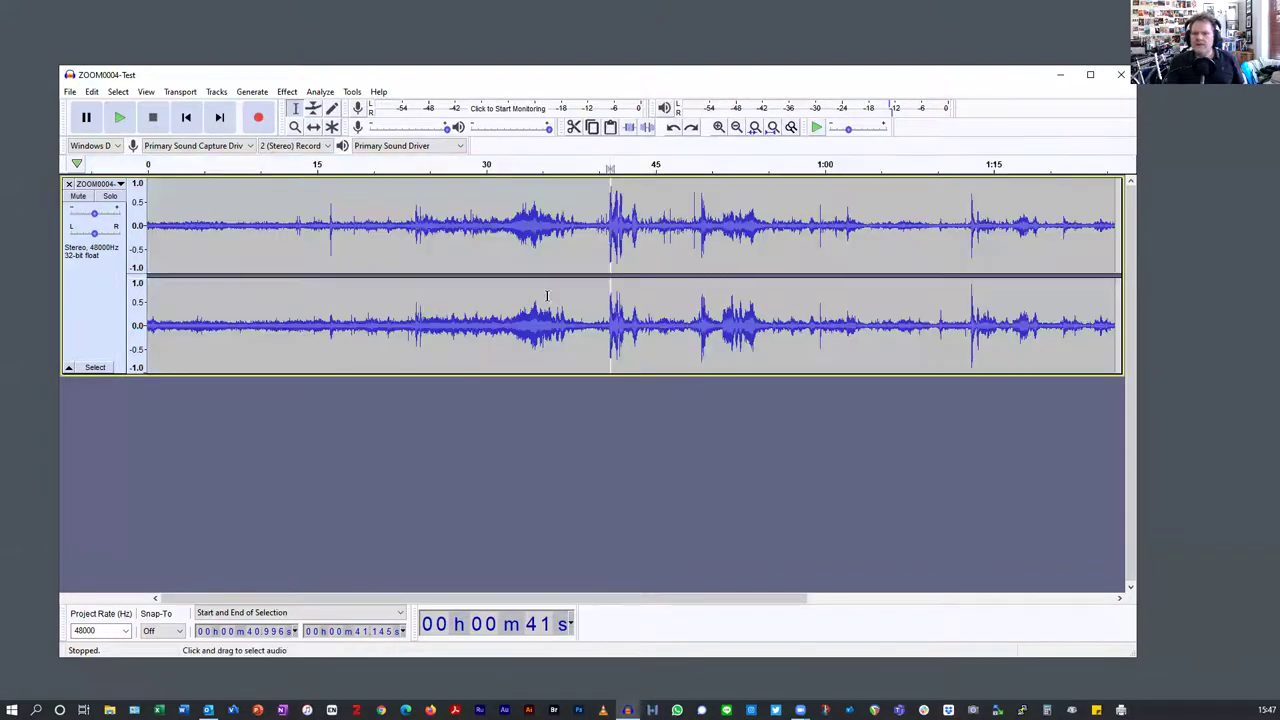
click(529, 328)
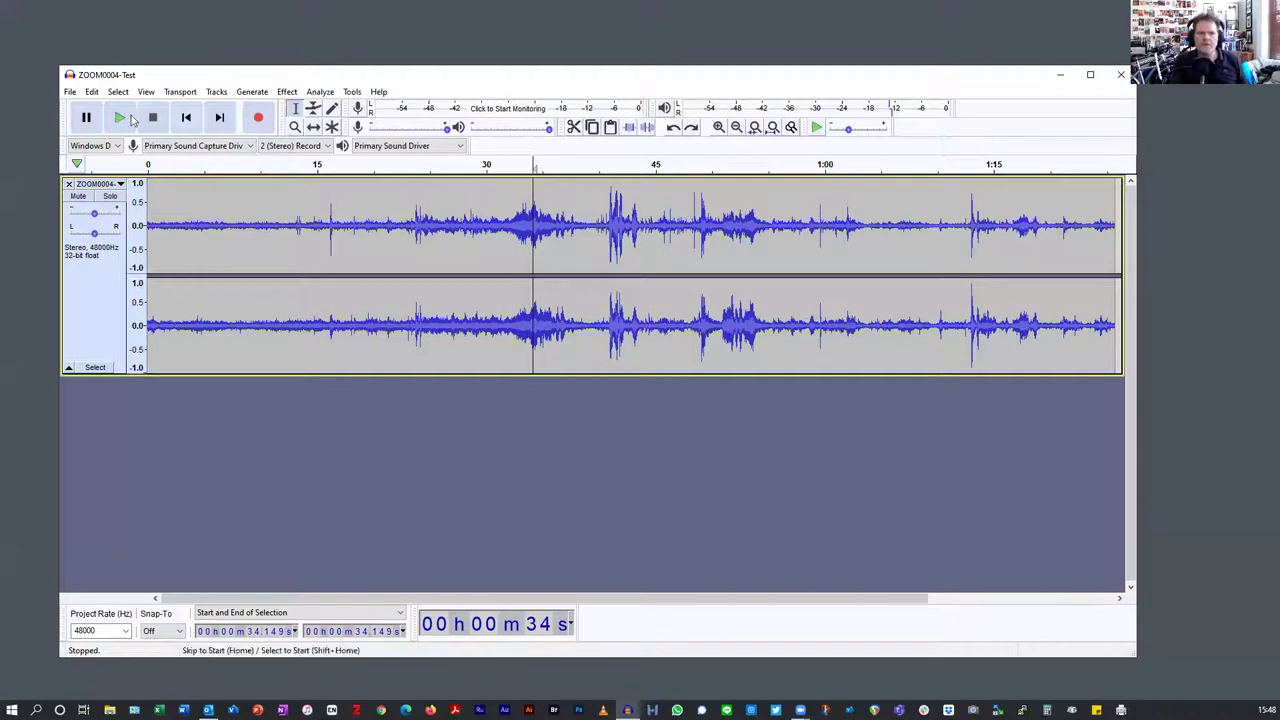
Step: Save the project under the new name ZOOM0004-Test-002t.aup3 in the Radio-Message-TEST folder
click(70, 91)
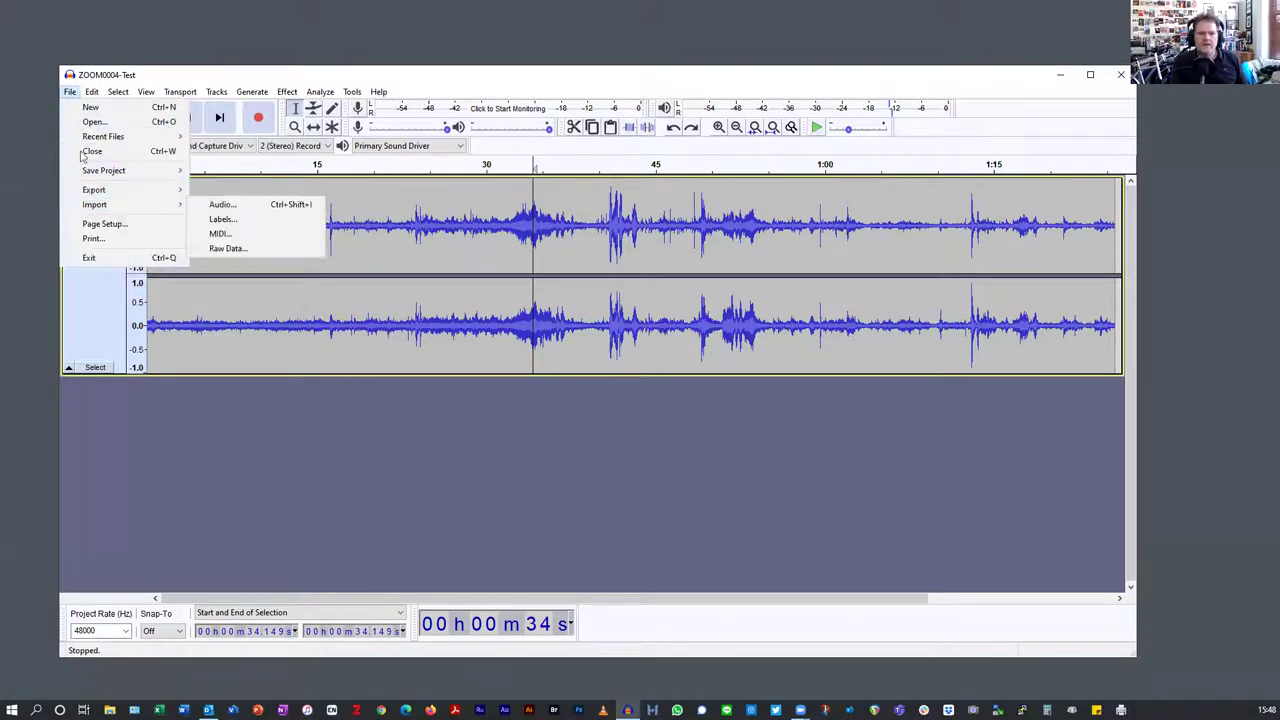
mouse_move(92, 178)
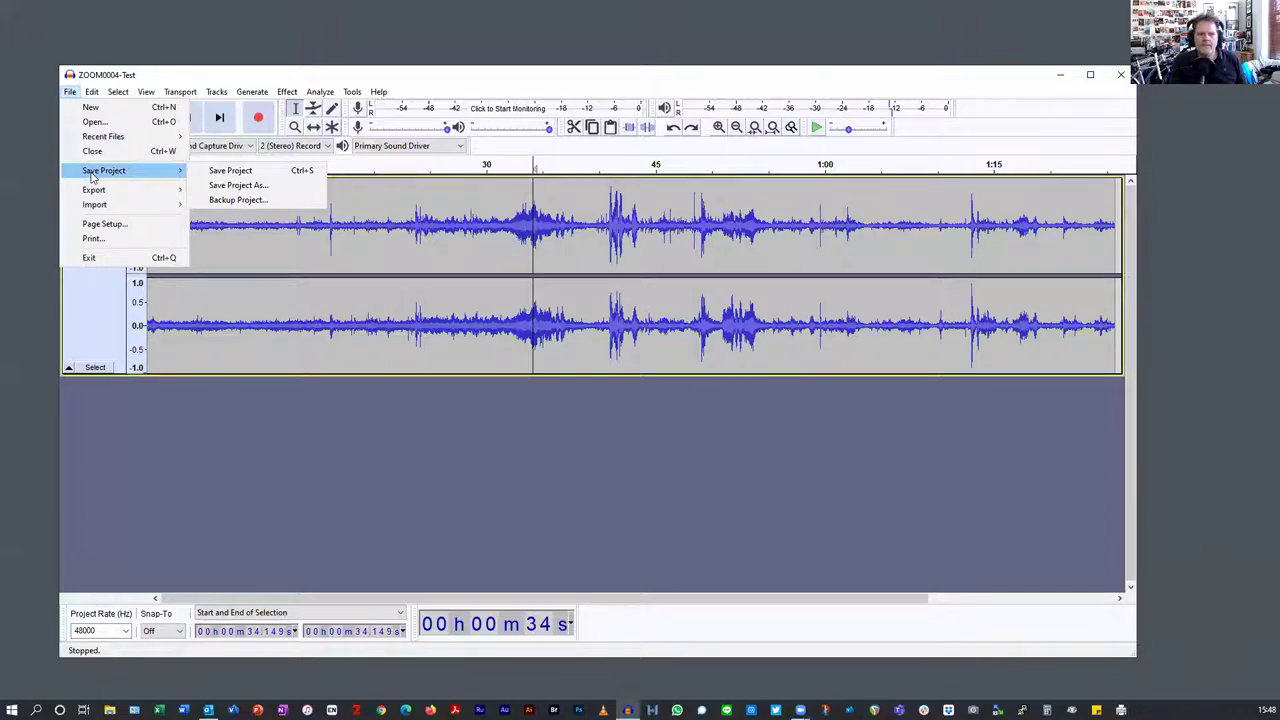
click(230, 186)
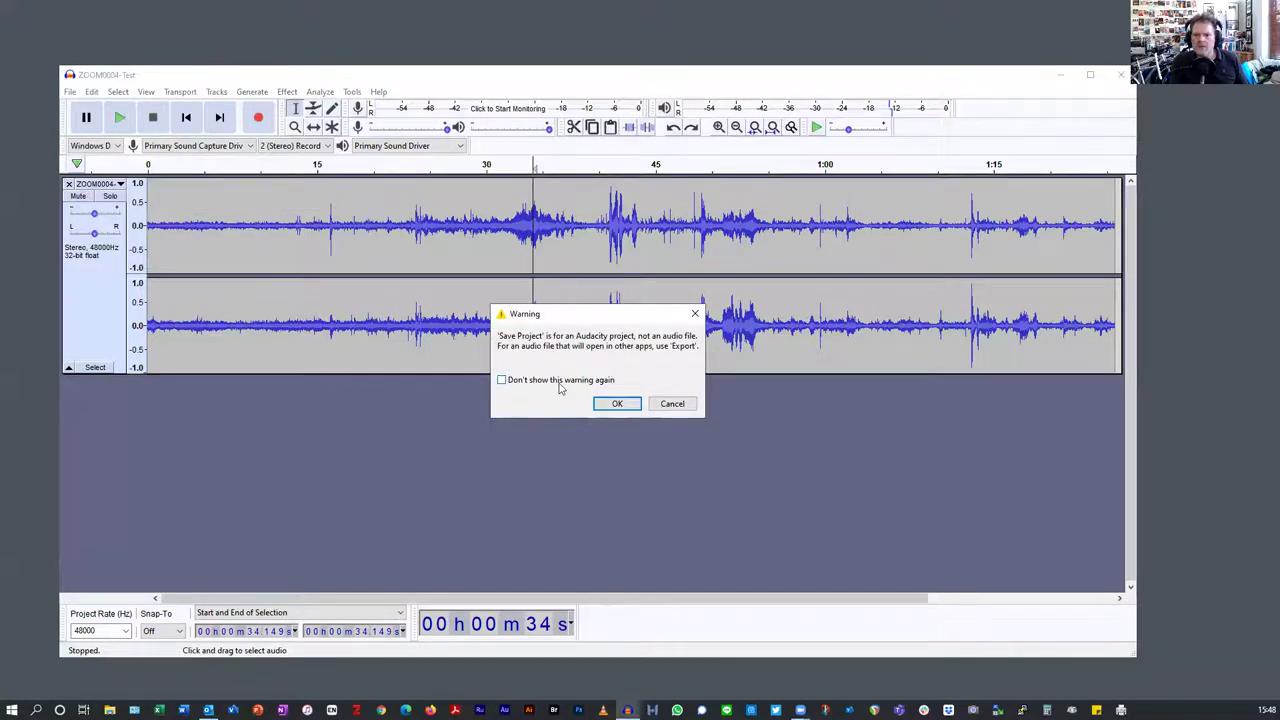
click(612, 406)
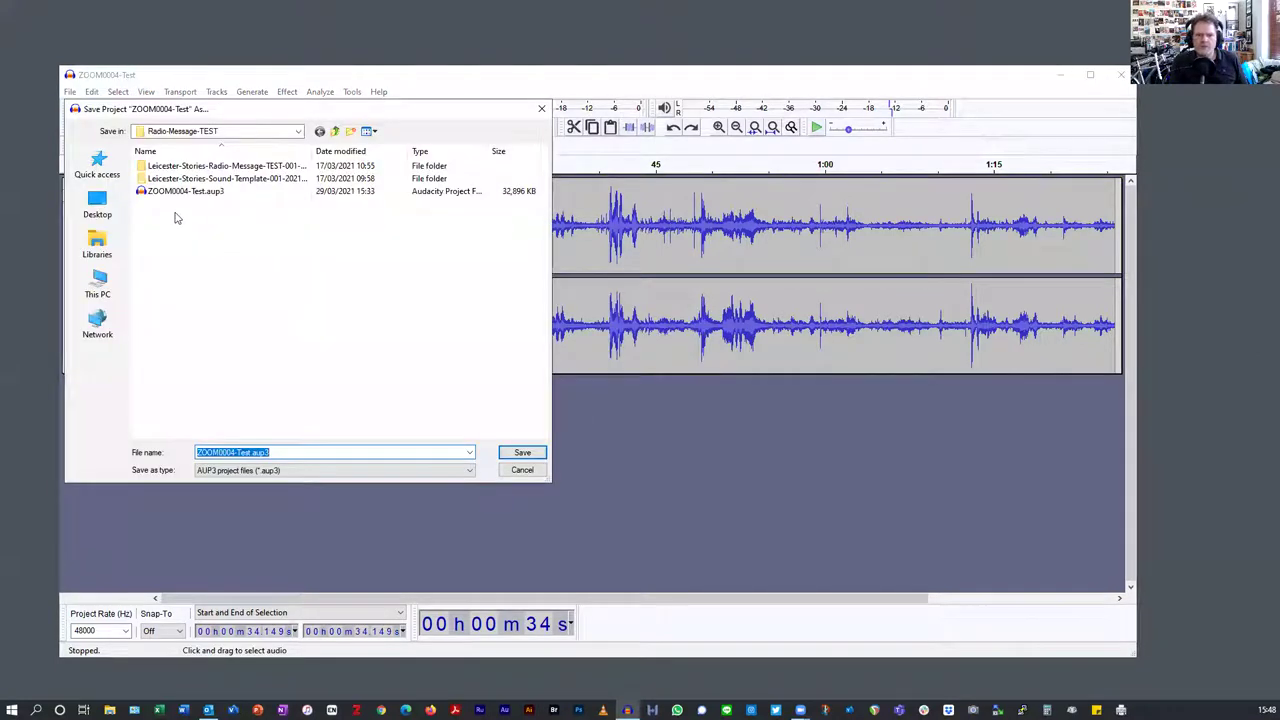
click(247, 452)
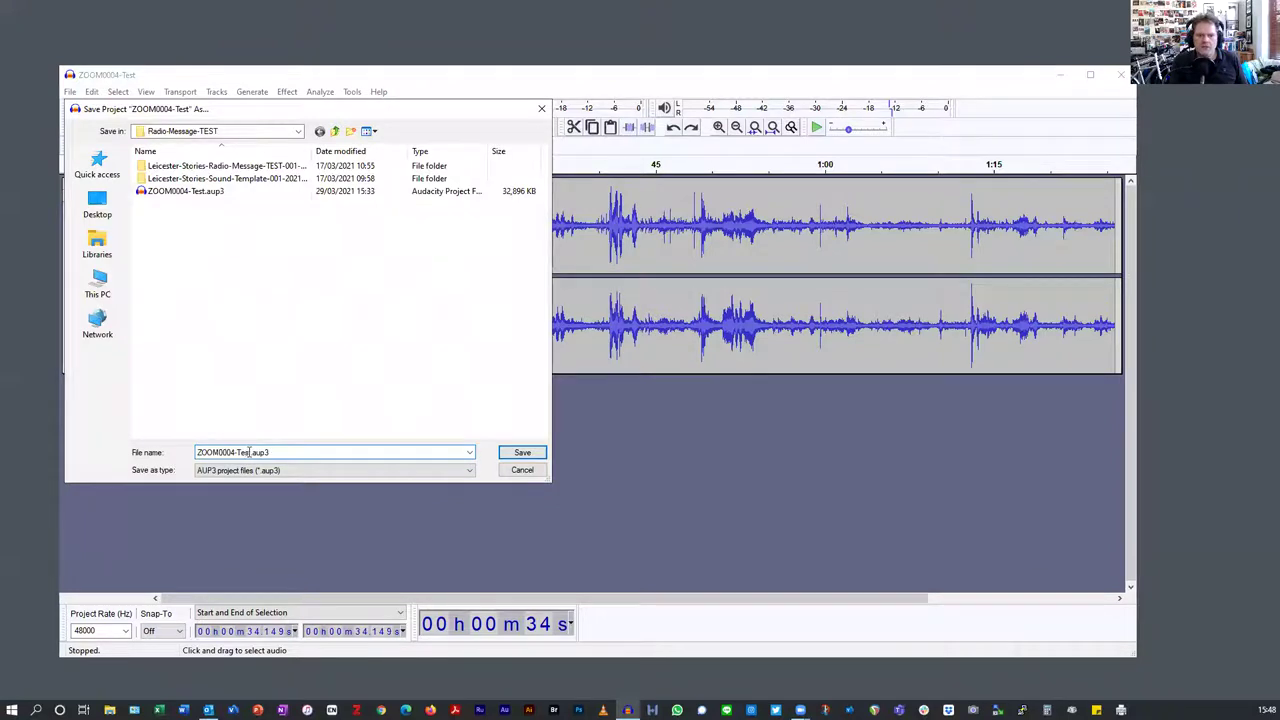
text(-002)
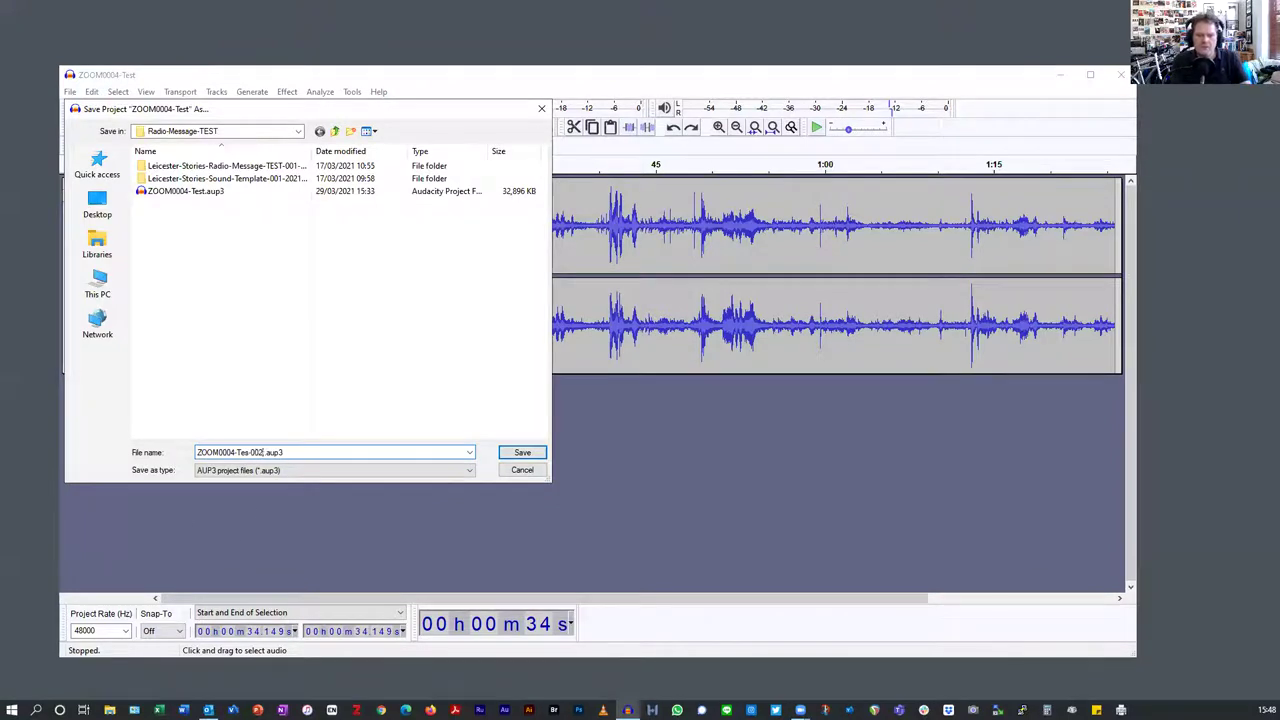
key(BackSpace)
key(BackSpace)
key(BackSpace)
key(BackSpace)
text(t)
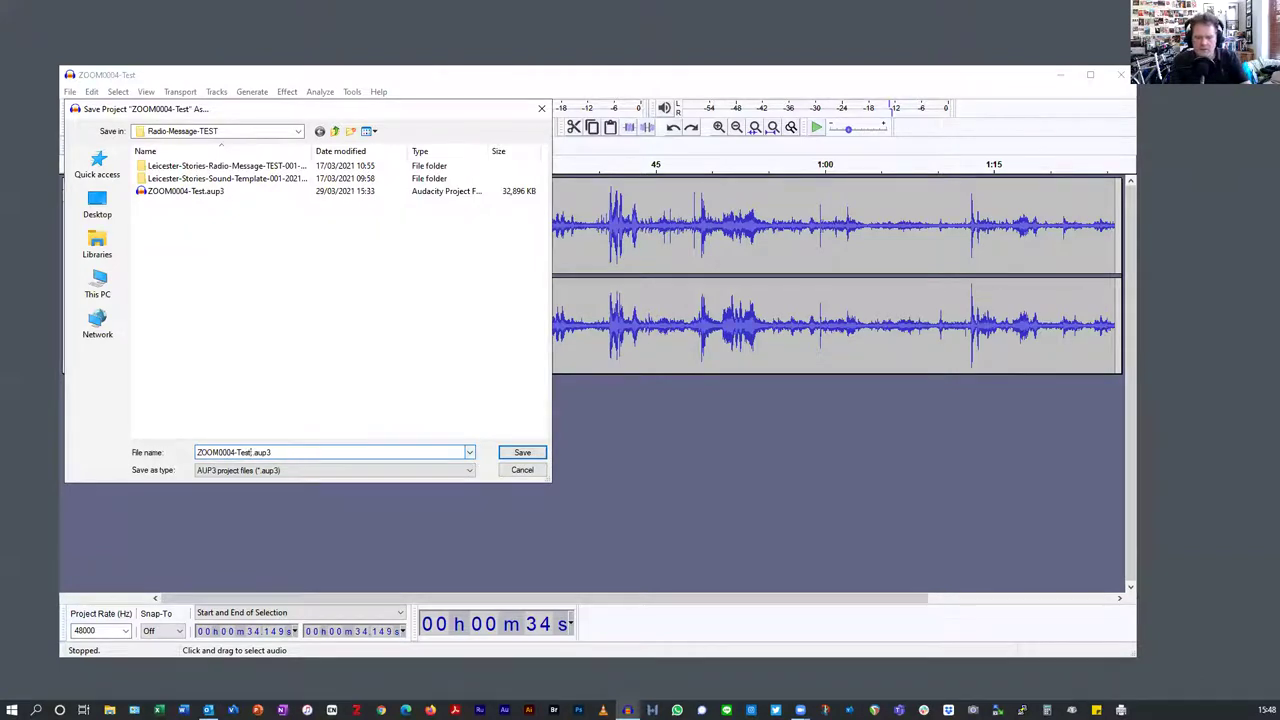
text(-002)
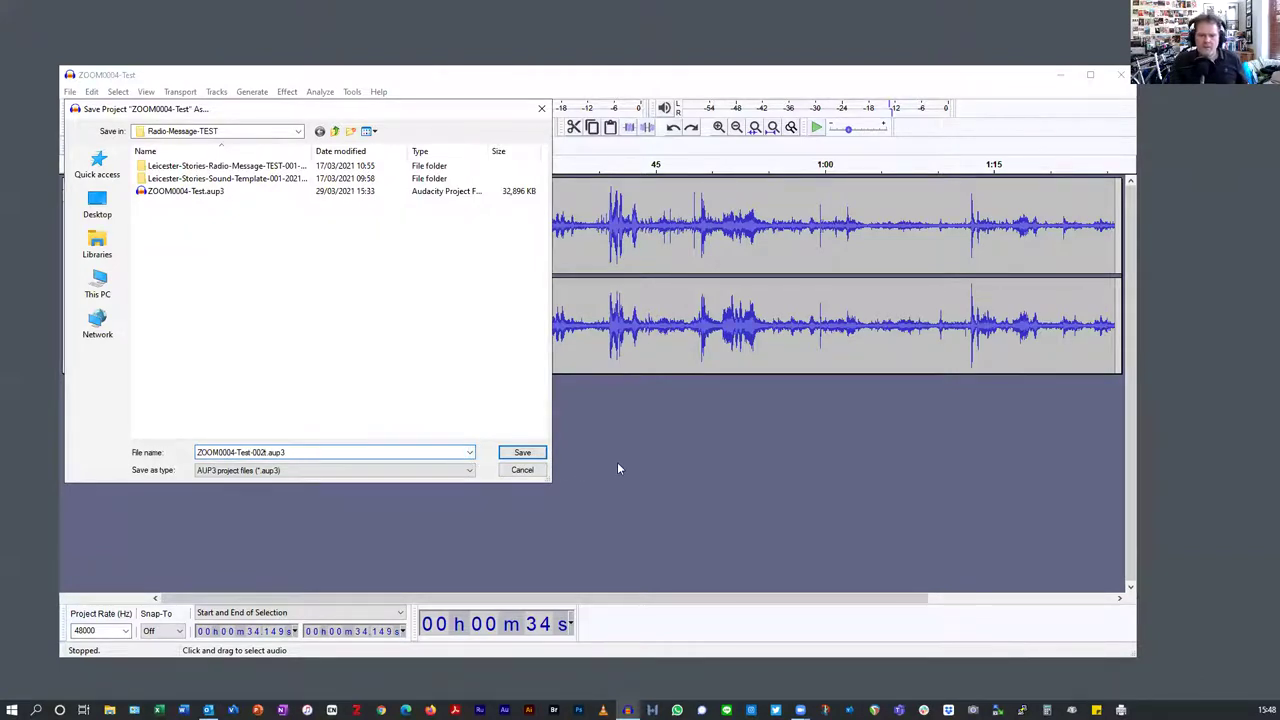
click(522, 453)
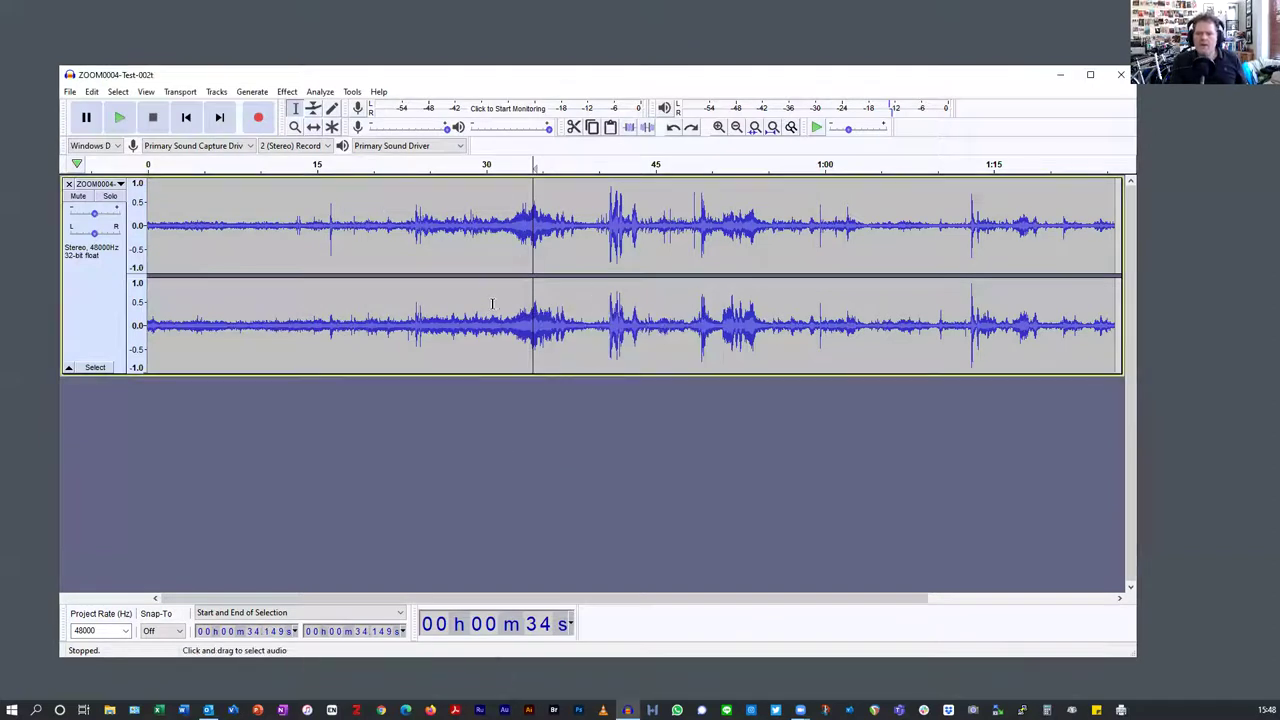
Step: Place the cursor at about 31.7 seconds and play the passage up to about 39 seconds
click(394, 352)
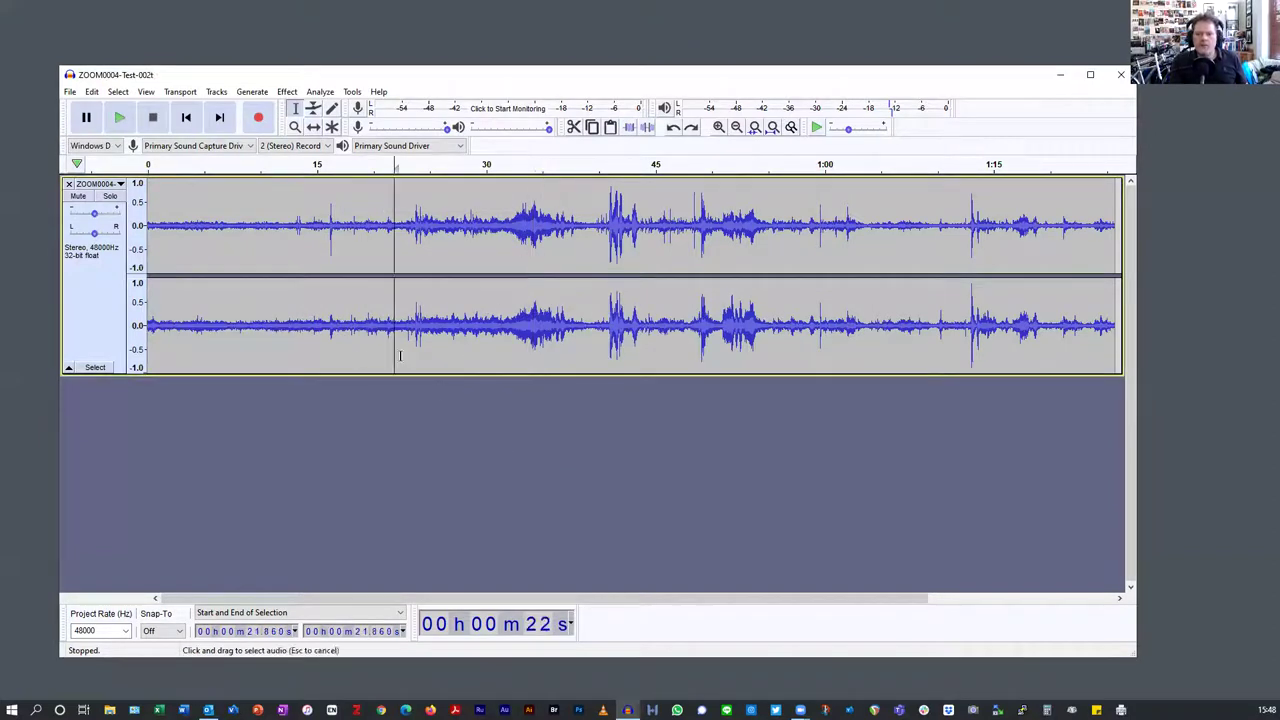
click(506, 326)
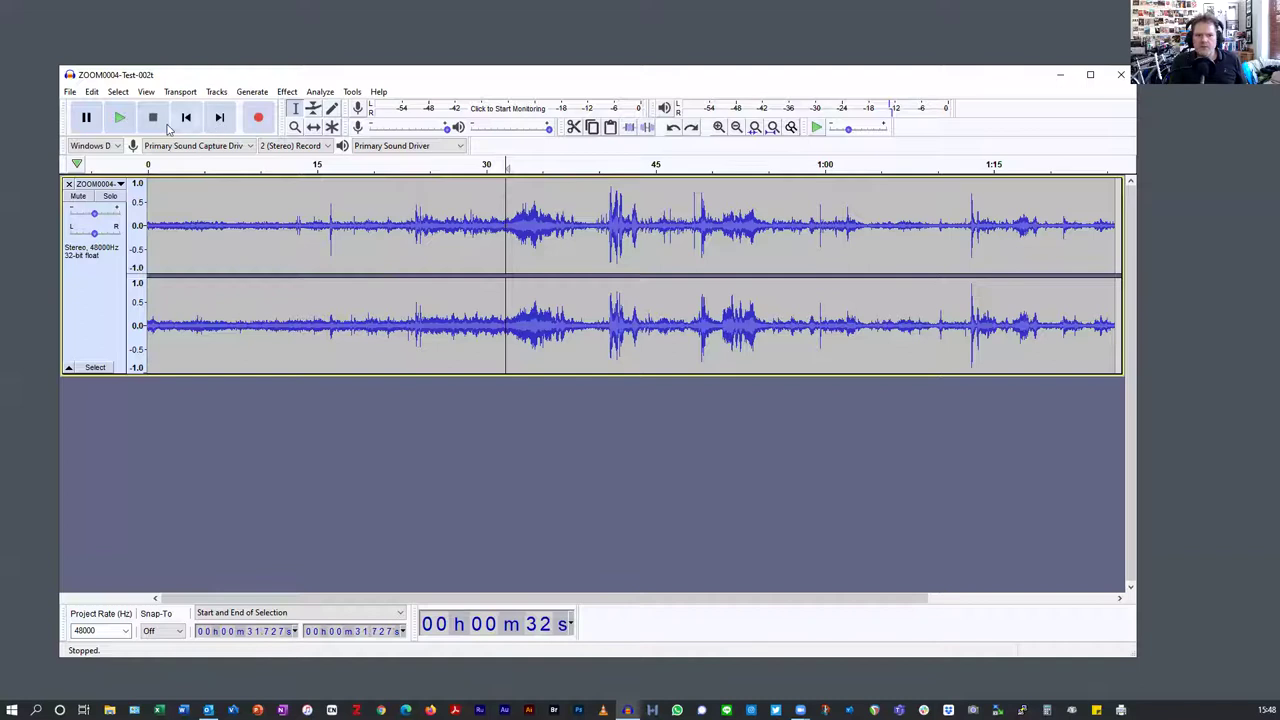
click(118, 118)
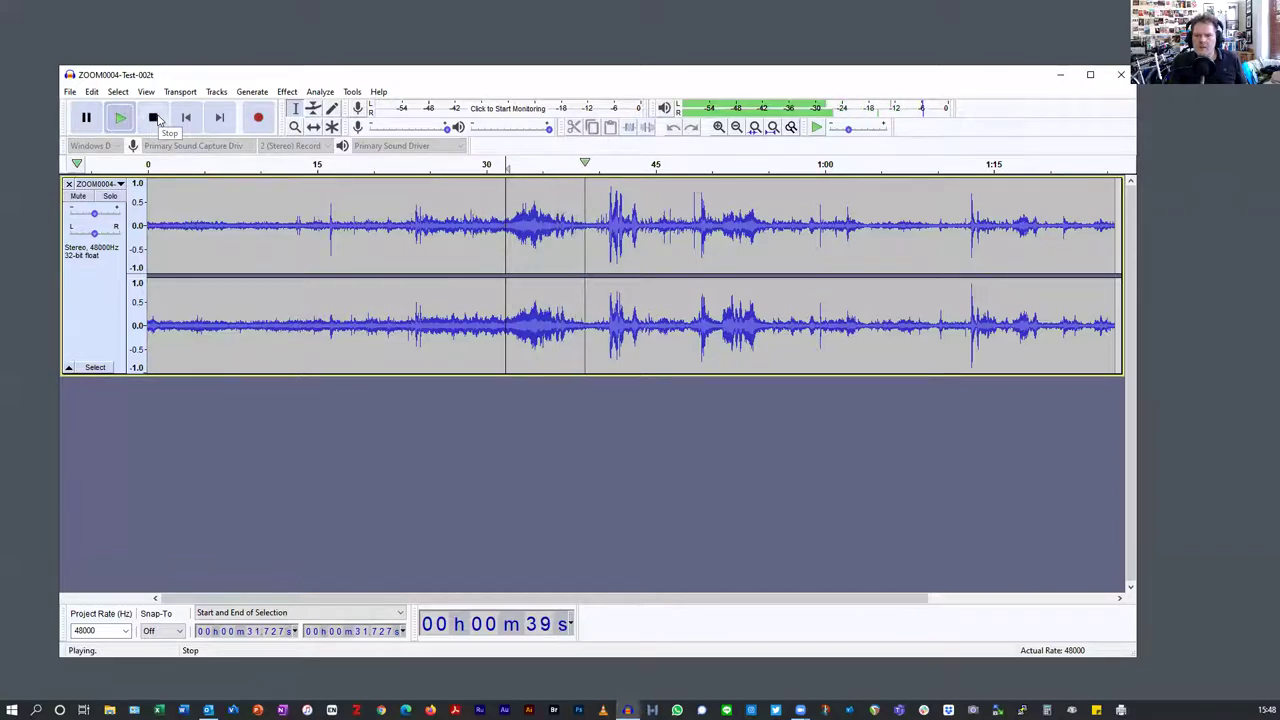
click(153, 118)
Step: Cut the passage from about 31.3 to 39.3 seconds and paste it at about 6.4 seconds
drag(500, 322, 591, 323)
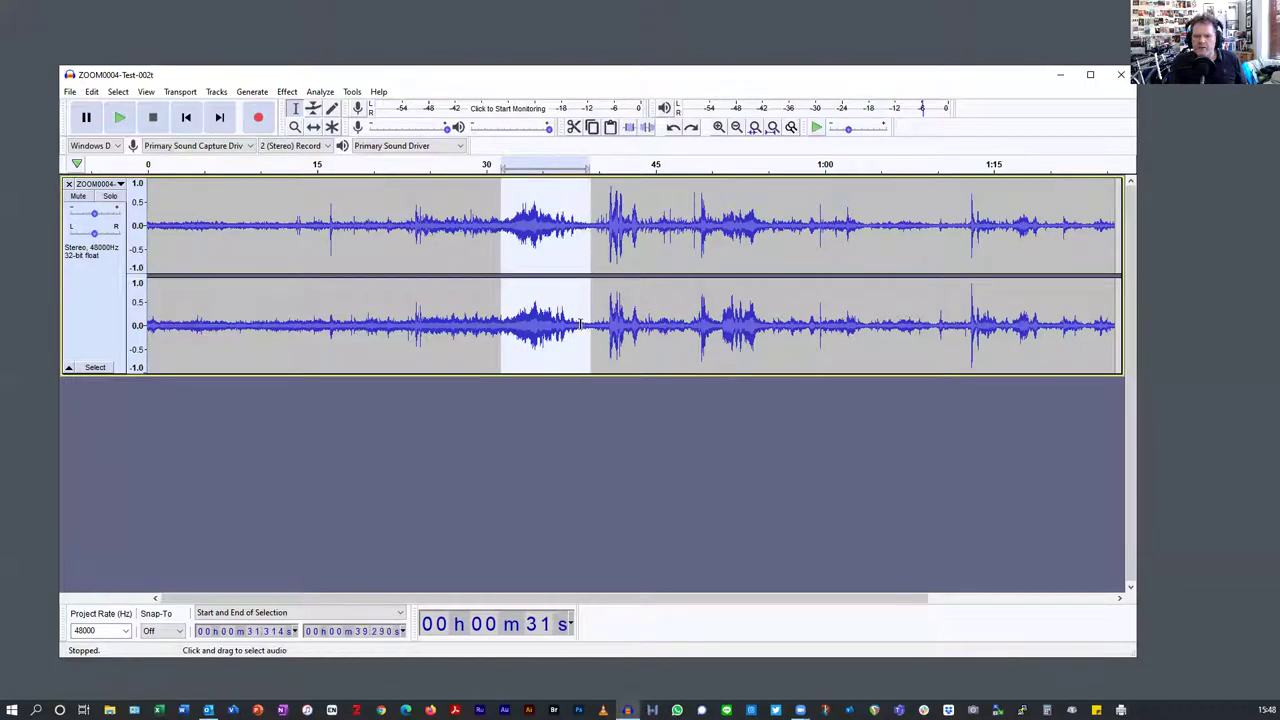
click(575, 133)
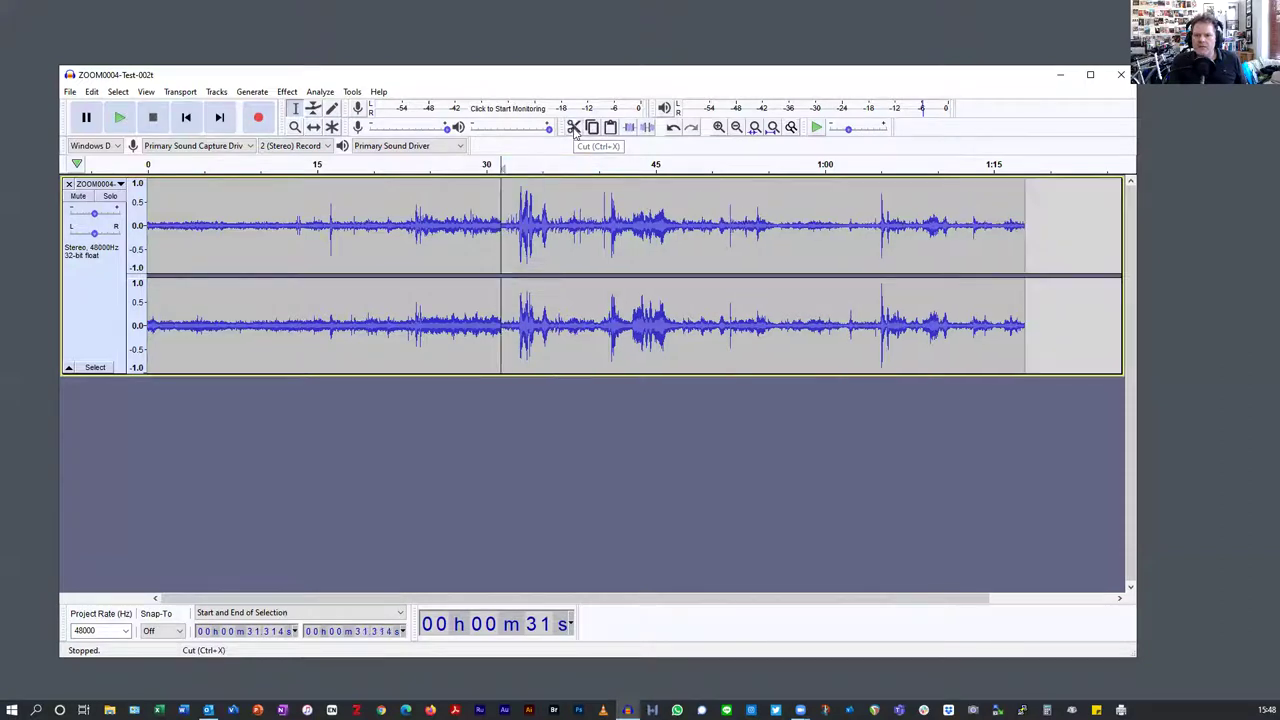
click(221, 226)
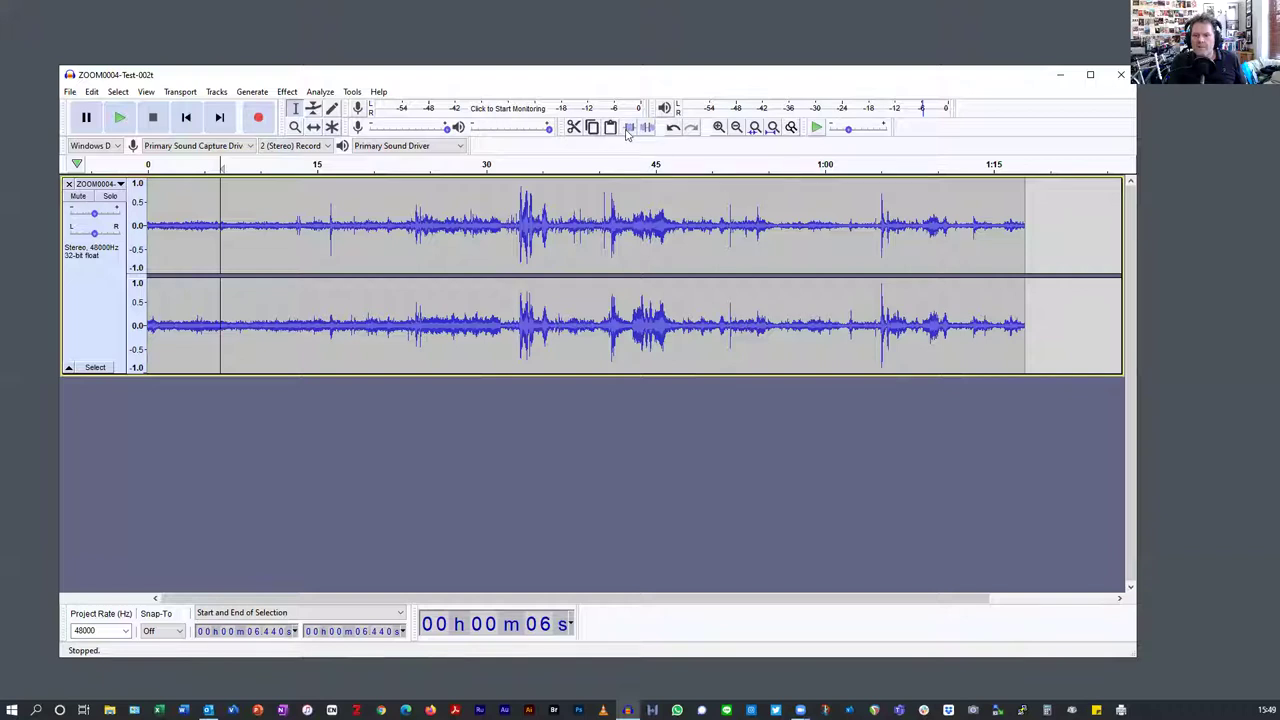
click(610, 129)
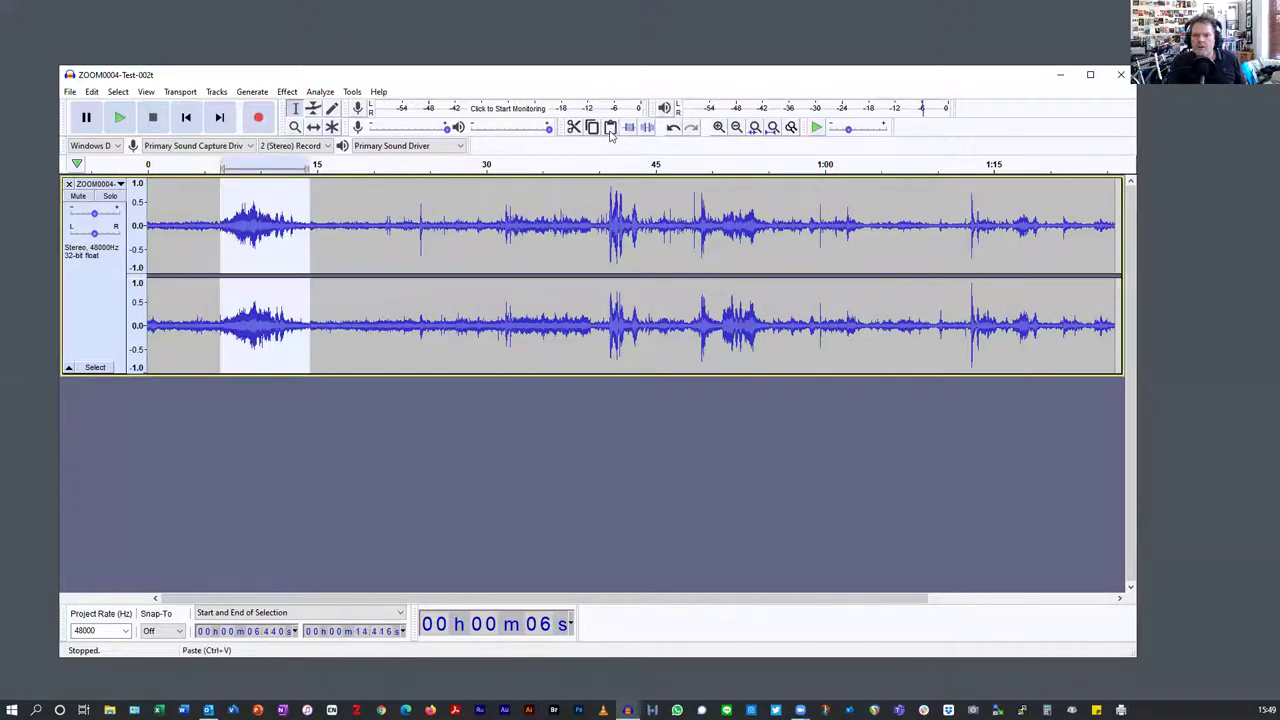
Step: Play the rearranged recording from about 1 second to hear the pasted passage, and stop playback
click(158, 259)
key(space)
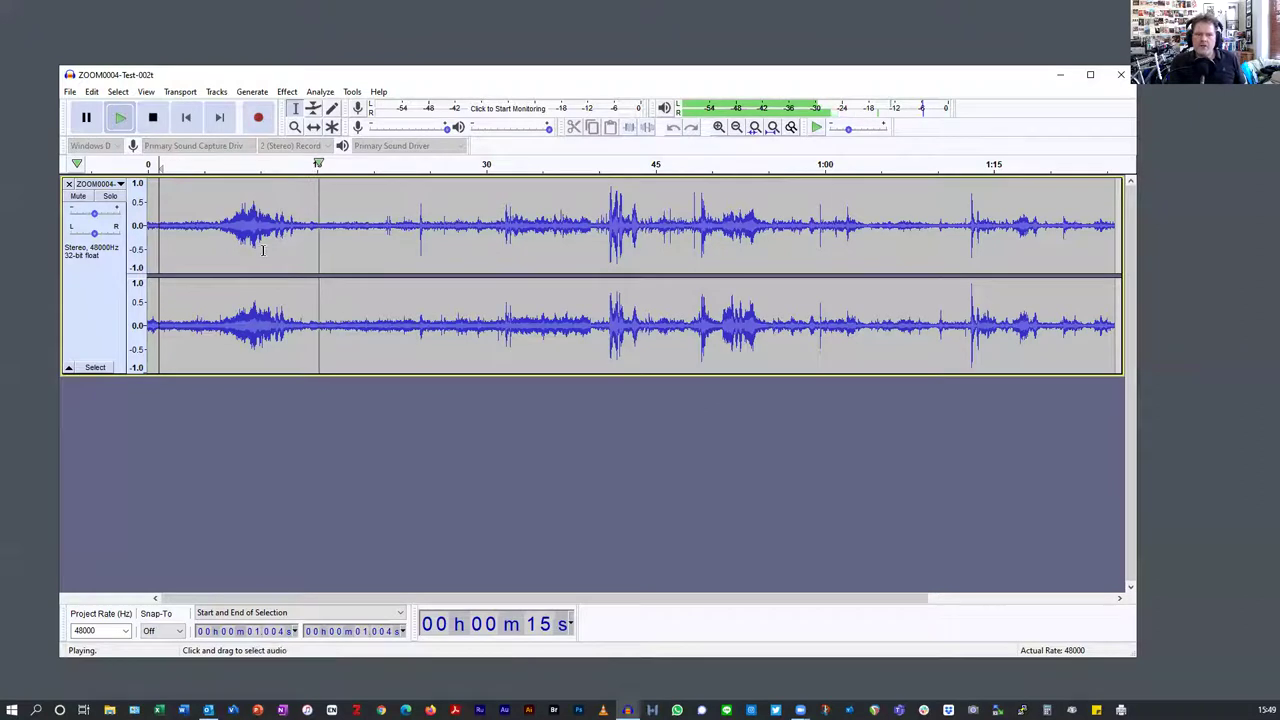
key(space)
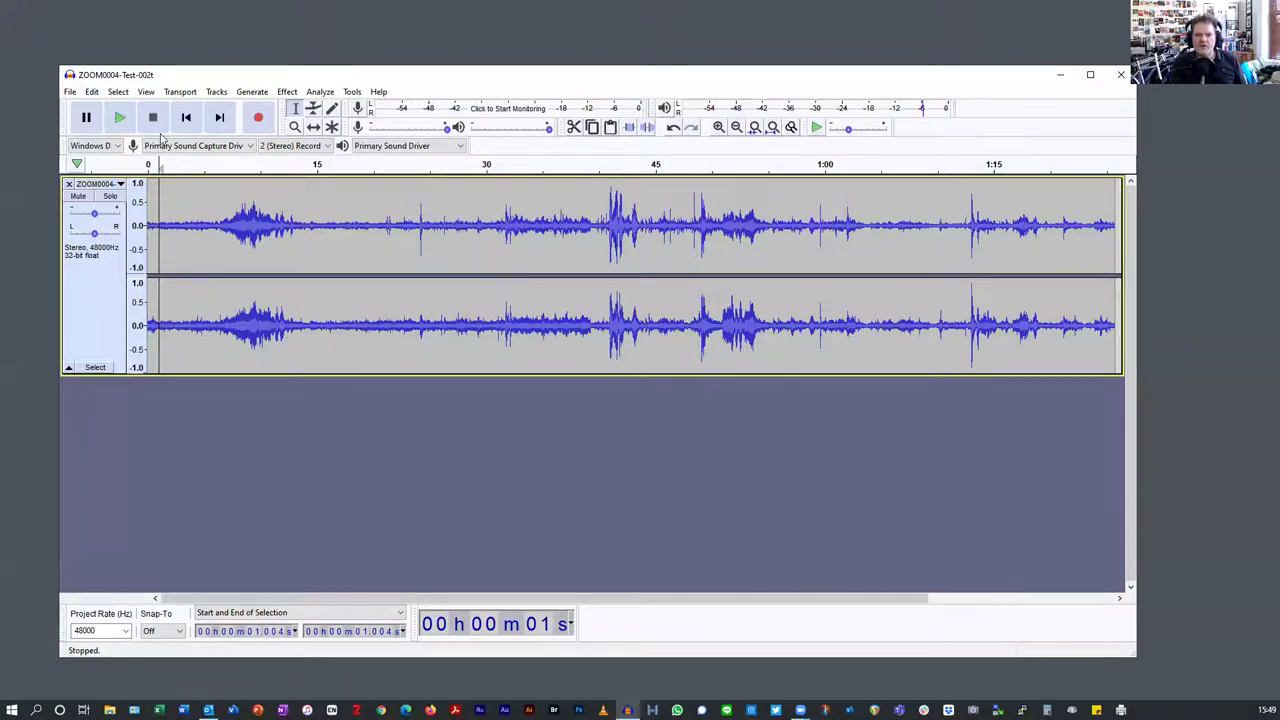
Step: Undo the last paste and place the cursor at about 42.4 seconds
click(93, 93)
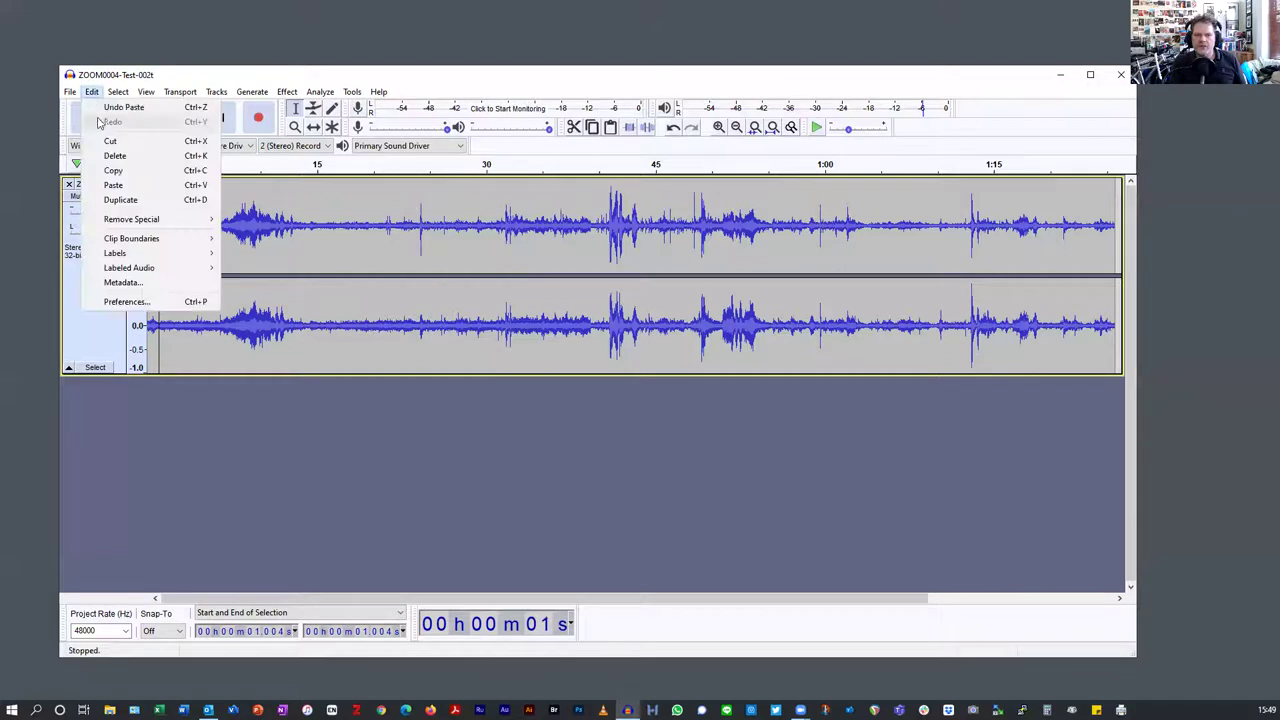
click(123, 107)
click(627, 242)
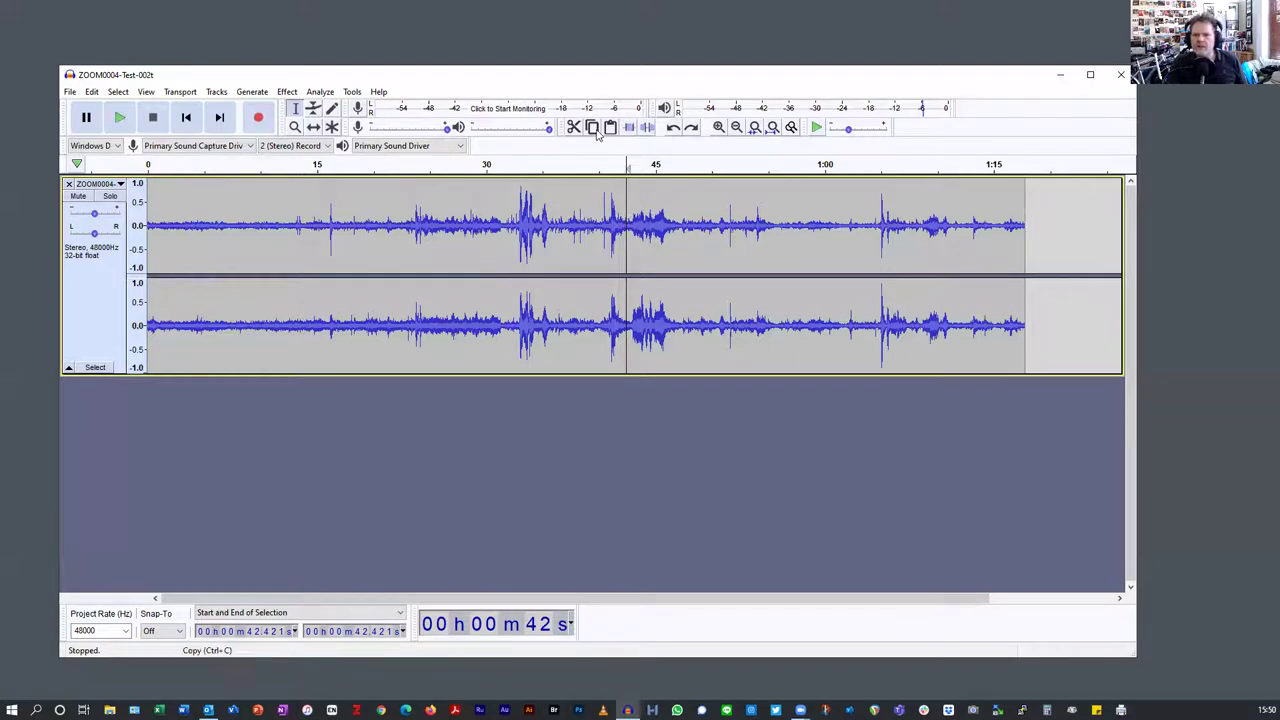
Step: Trim away the audio outside a selection from about 2.7 to 72.7 seconds, and undo the trim
click(630, 226)
drag(632, 226, 676, 222)
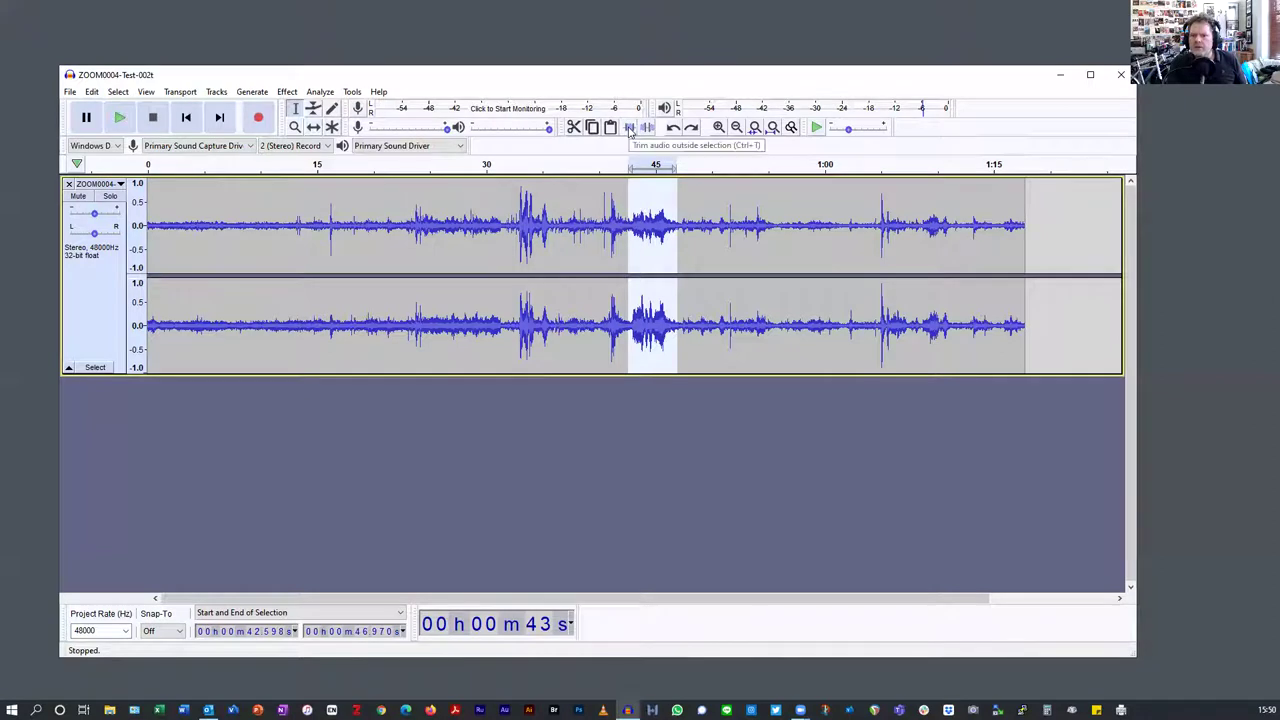
click(572, 220)
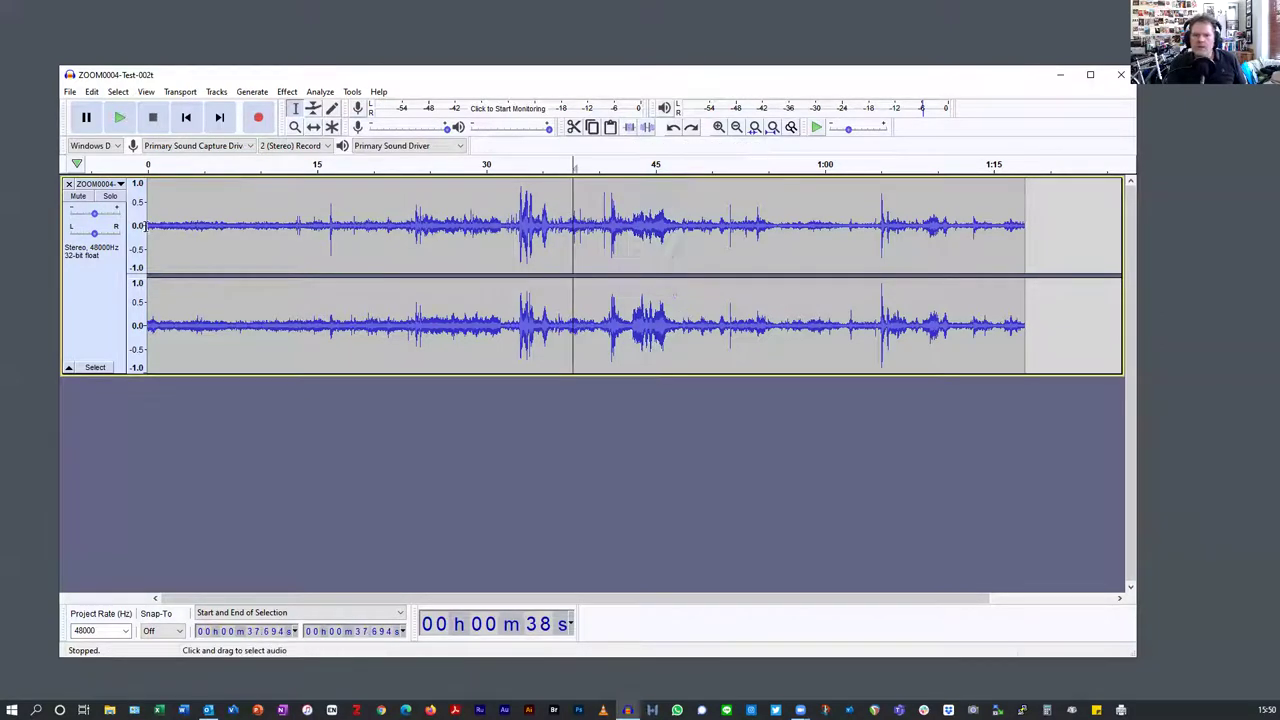
drag(178, 225, 968, 226)
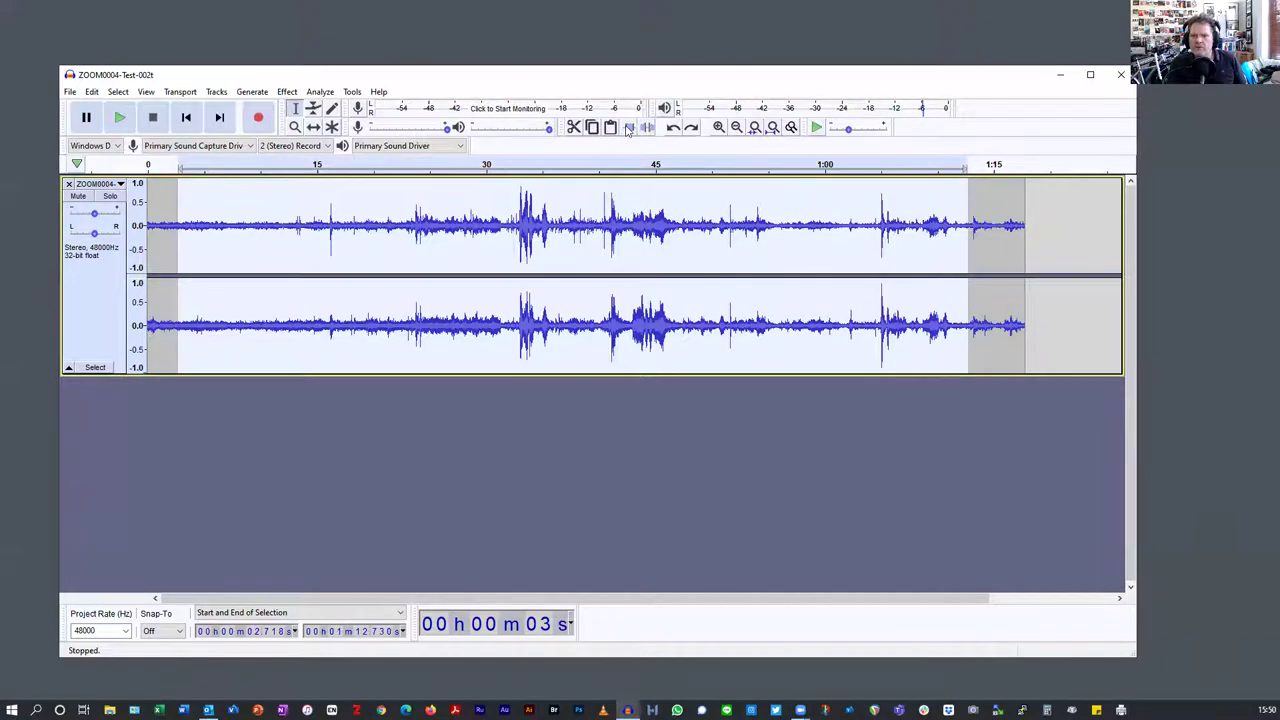
click(628, 128)
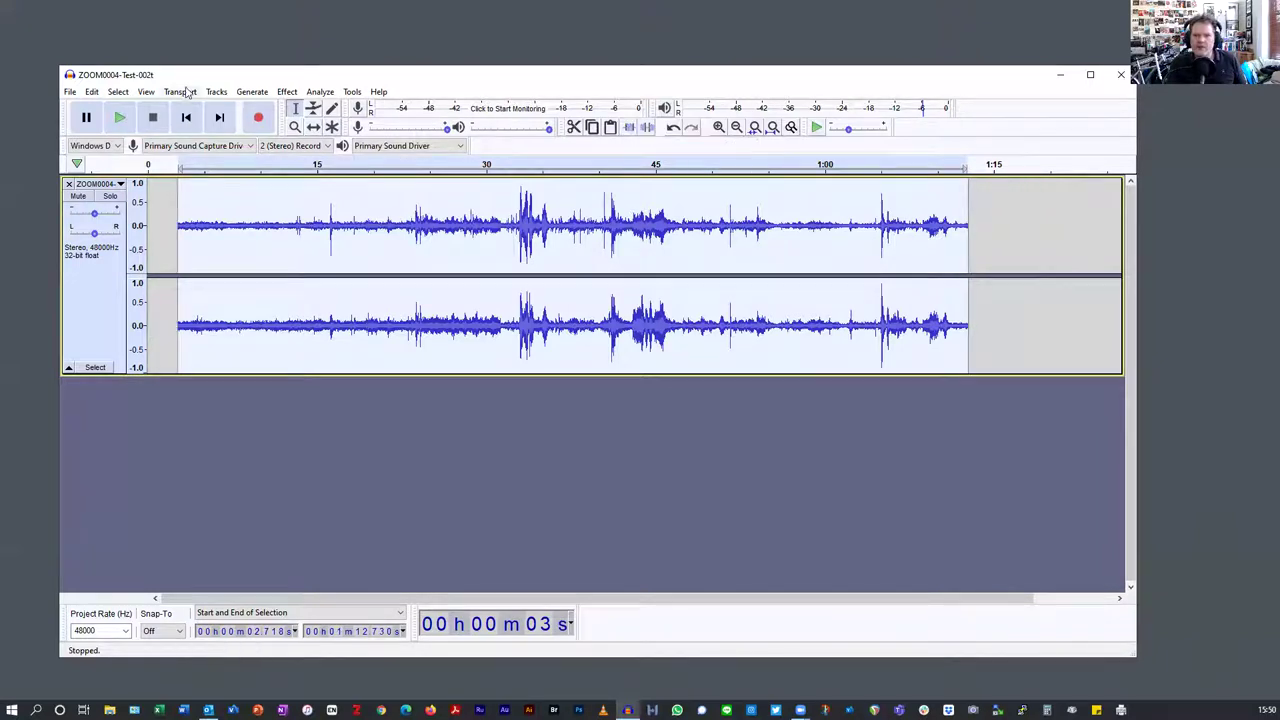
click(94, 94)
click(133, 107)
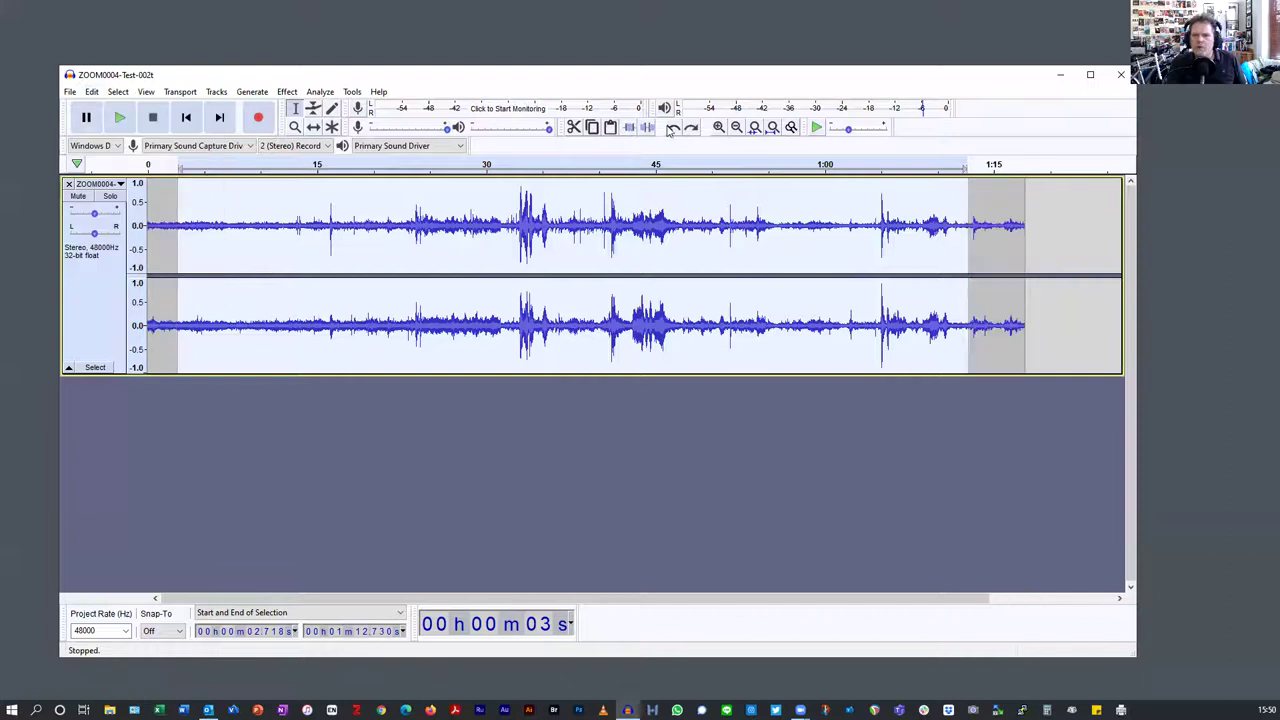
Step: Silence the selected audio, undo the silencing, and clear the selection
click(646, 127)
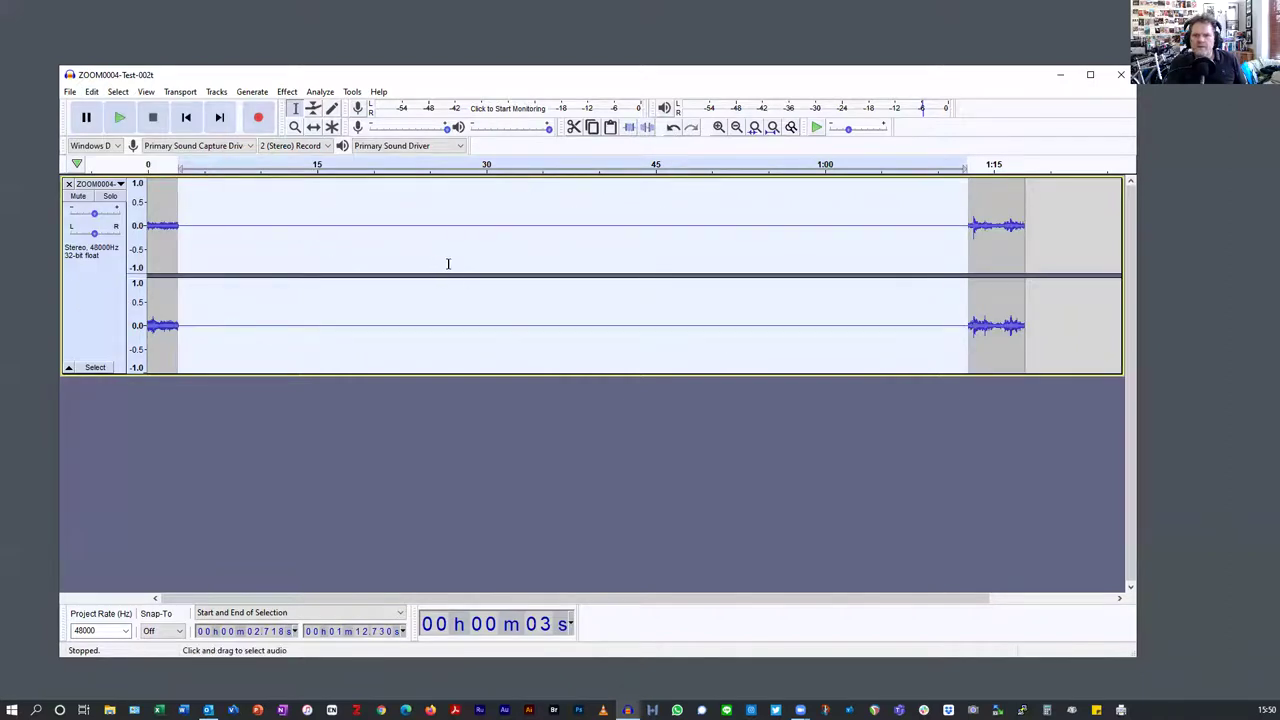
click(91, 92)
click(110, 108)
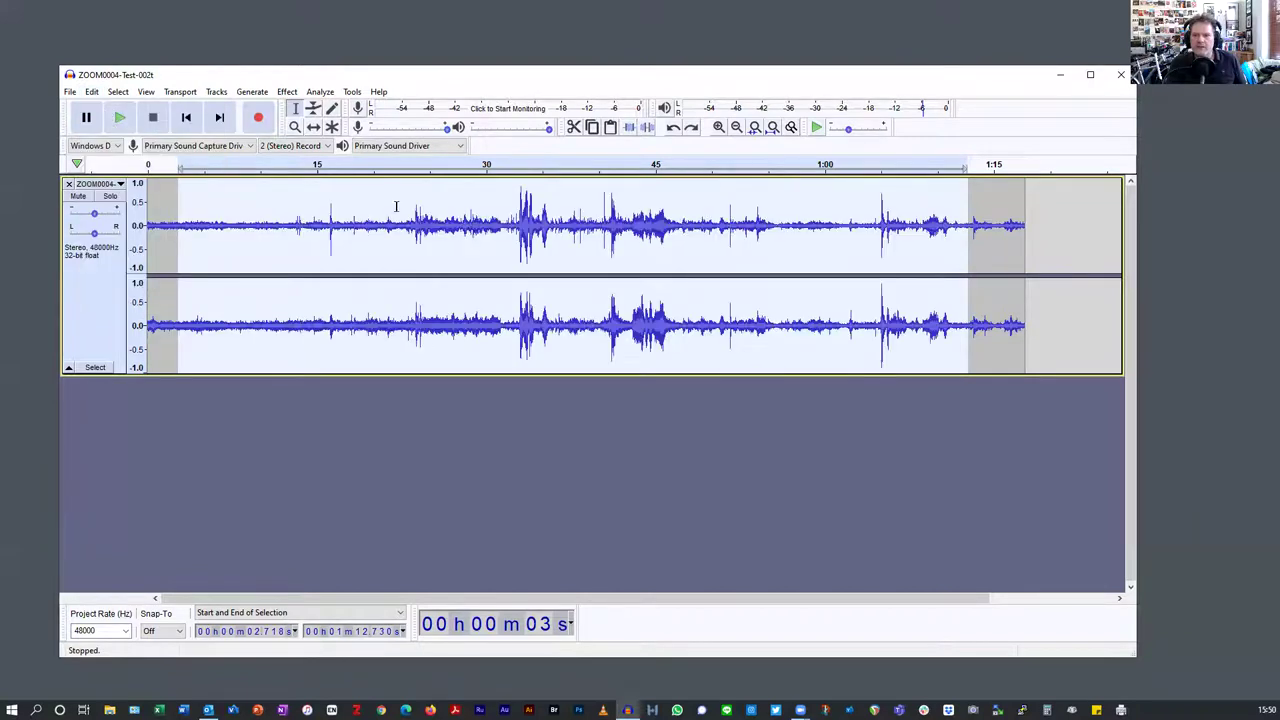
click(493, 253)
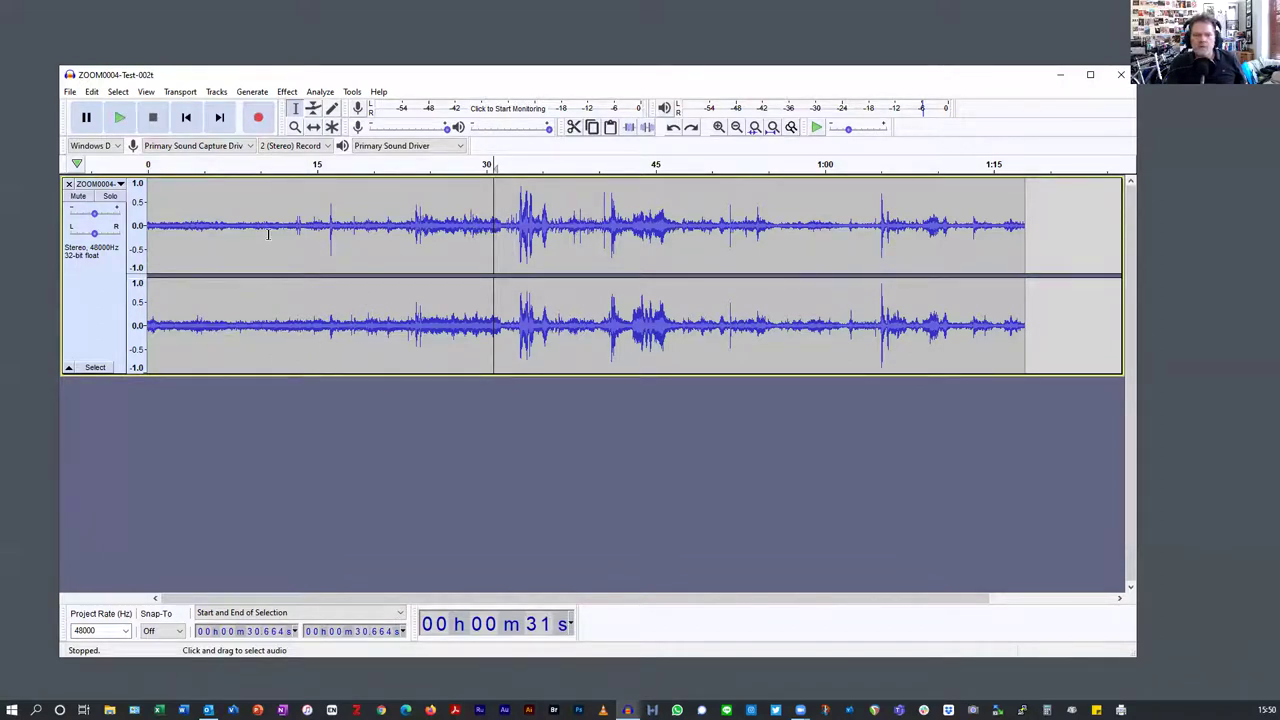
Step: Copy the passage from about 40.6 to 47 seconds of the recording
click(512, 226)
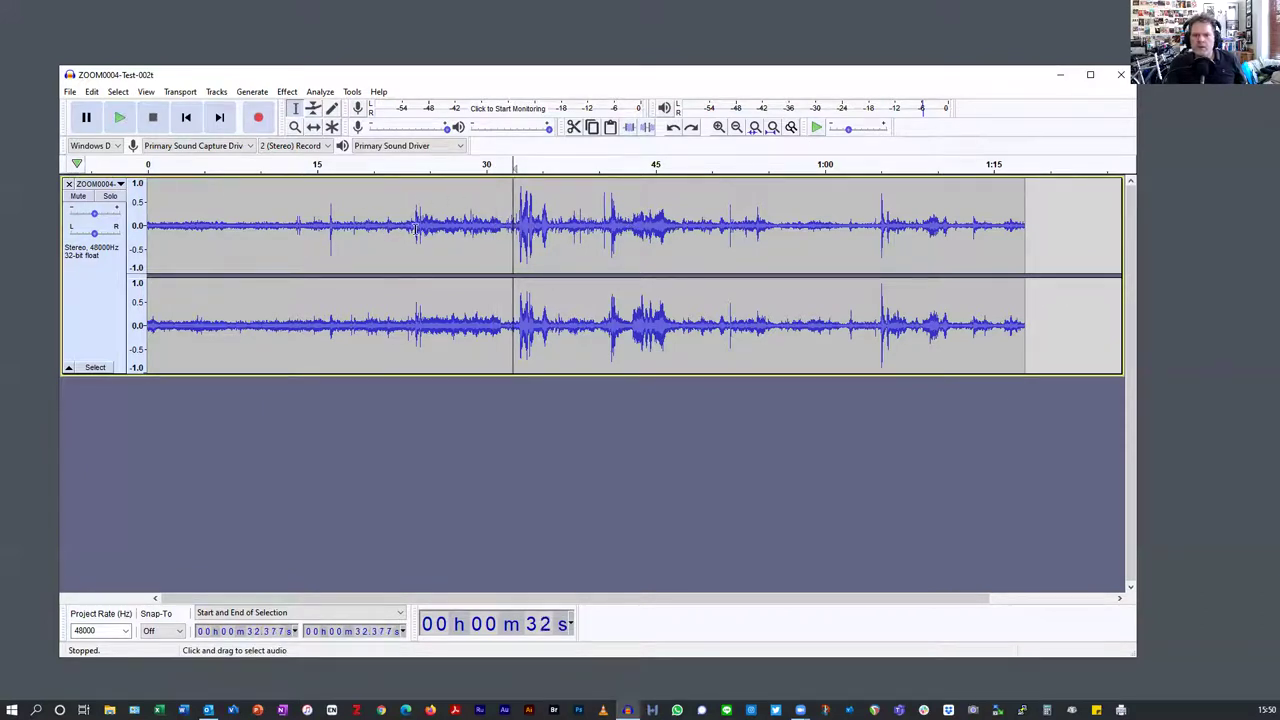
drag(605, 226, 677, 227)
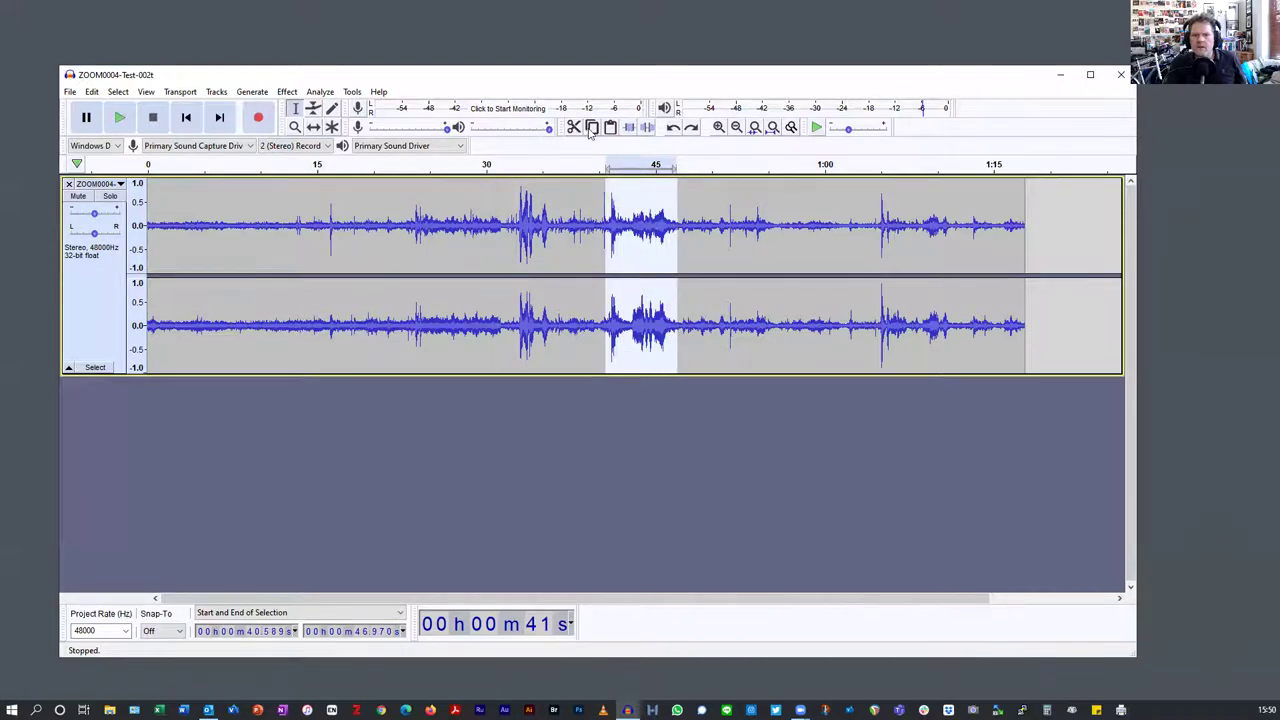
click(591, 128)
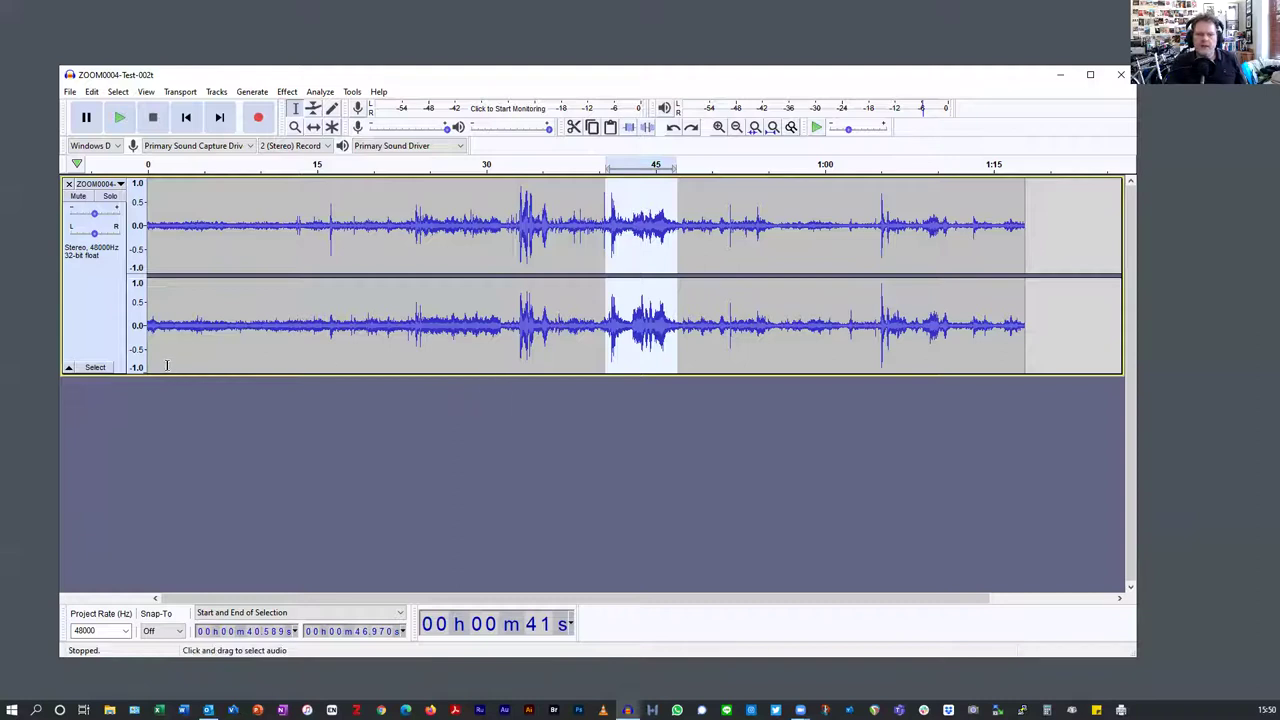
Step: Add a new stereo track and paste the copied passage into it at about 7.9 seconds
click(71, 92)
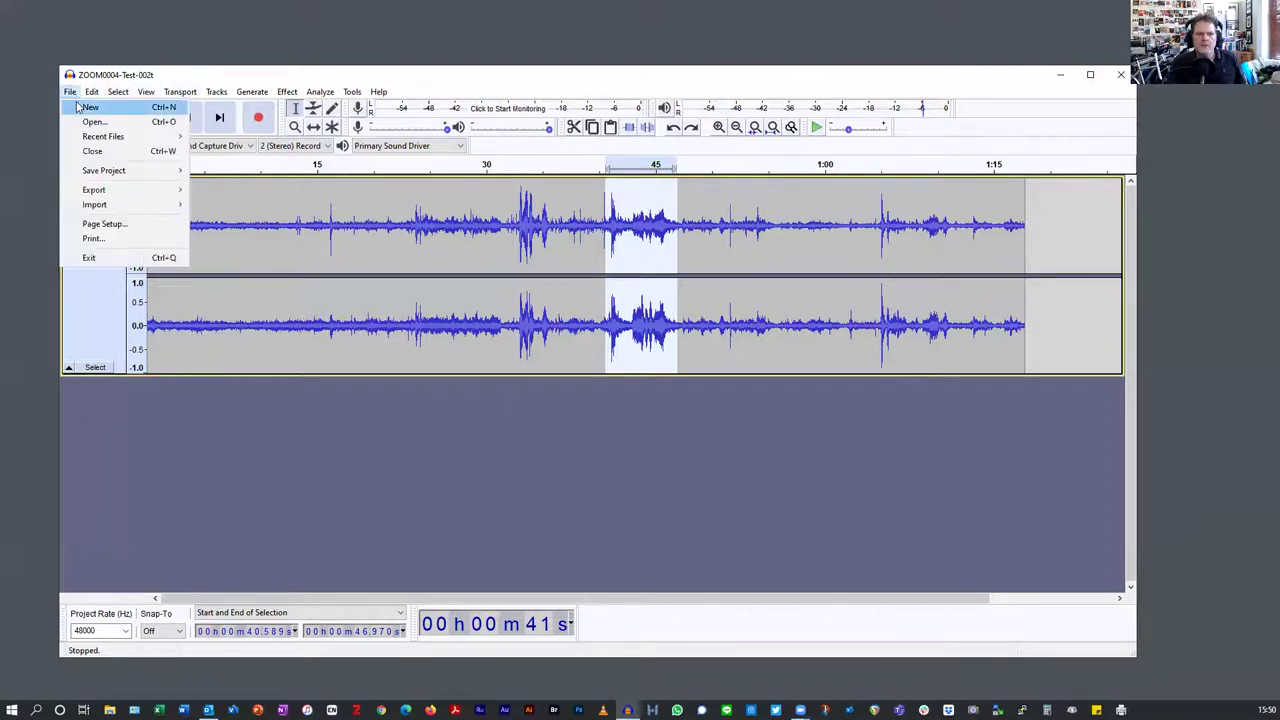
mouse_move(90, 96)
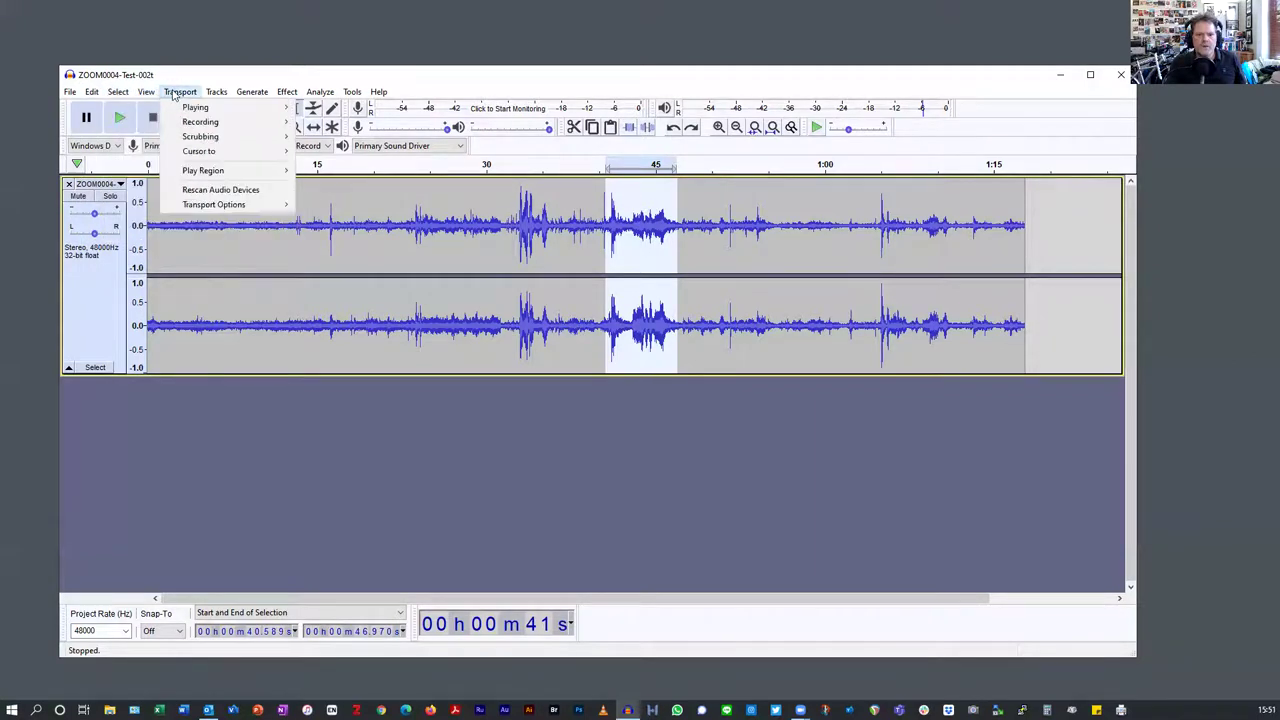
mouse_move(216, 92)
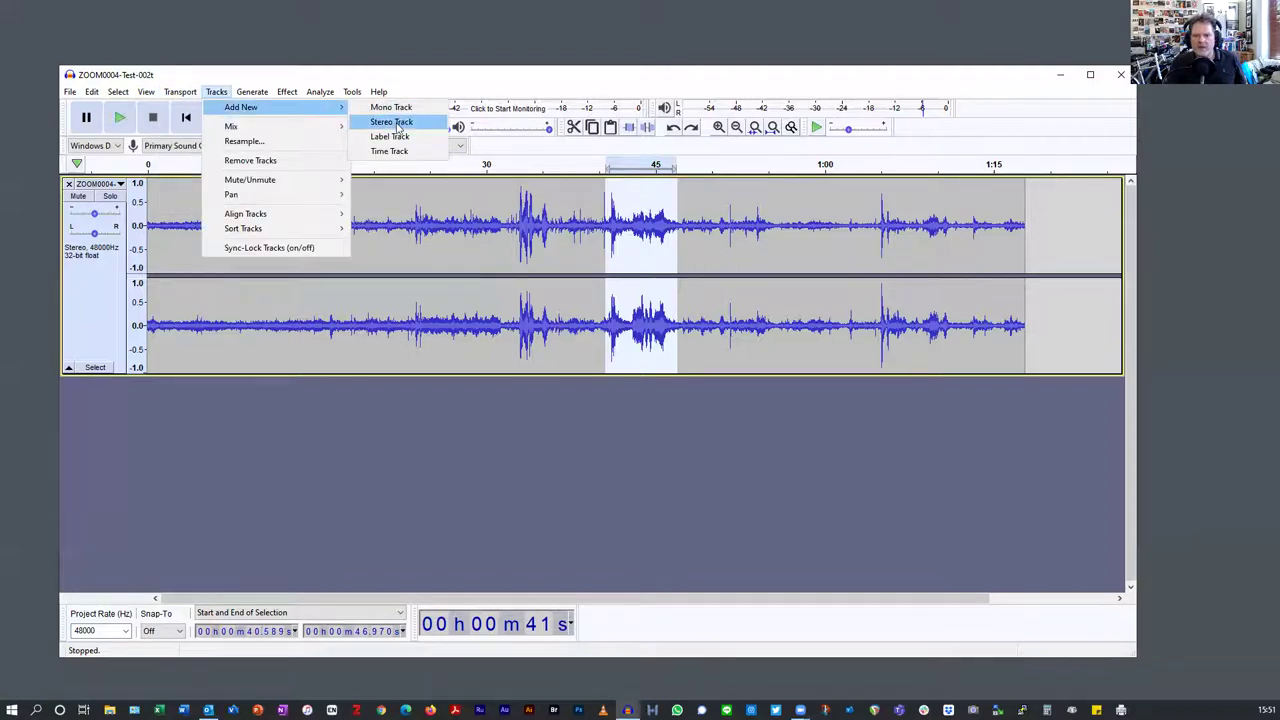
click(398, 124)
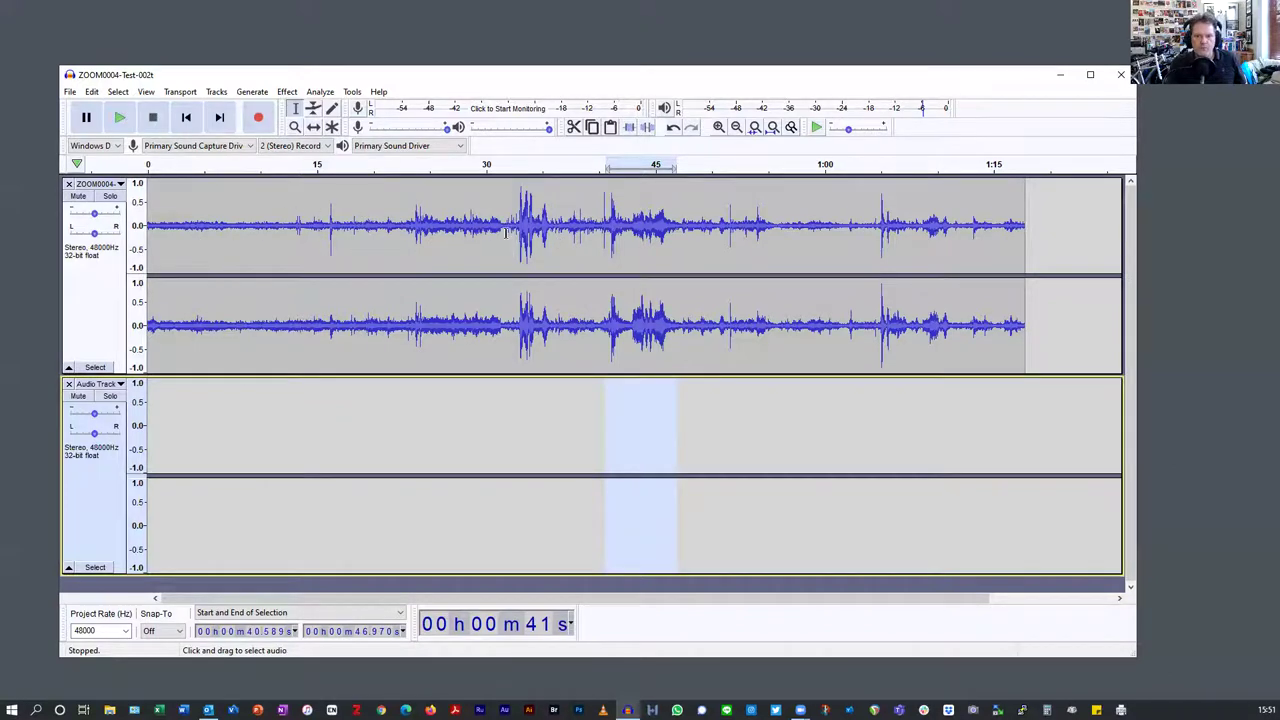
click(237, 410)
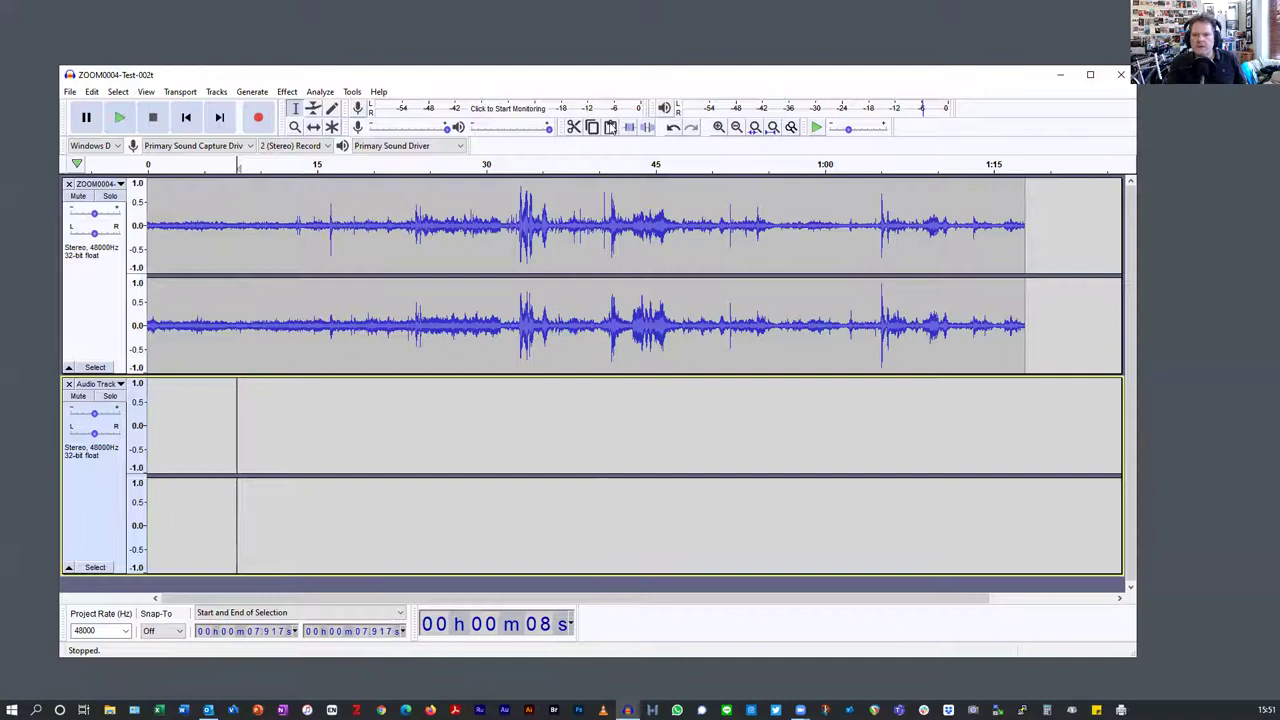
click(610, 127)
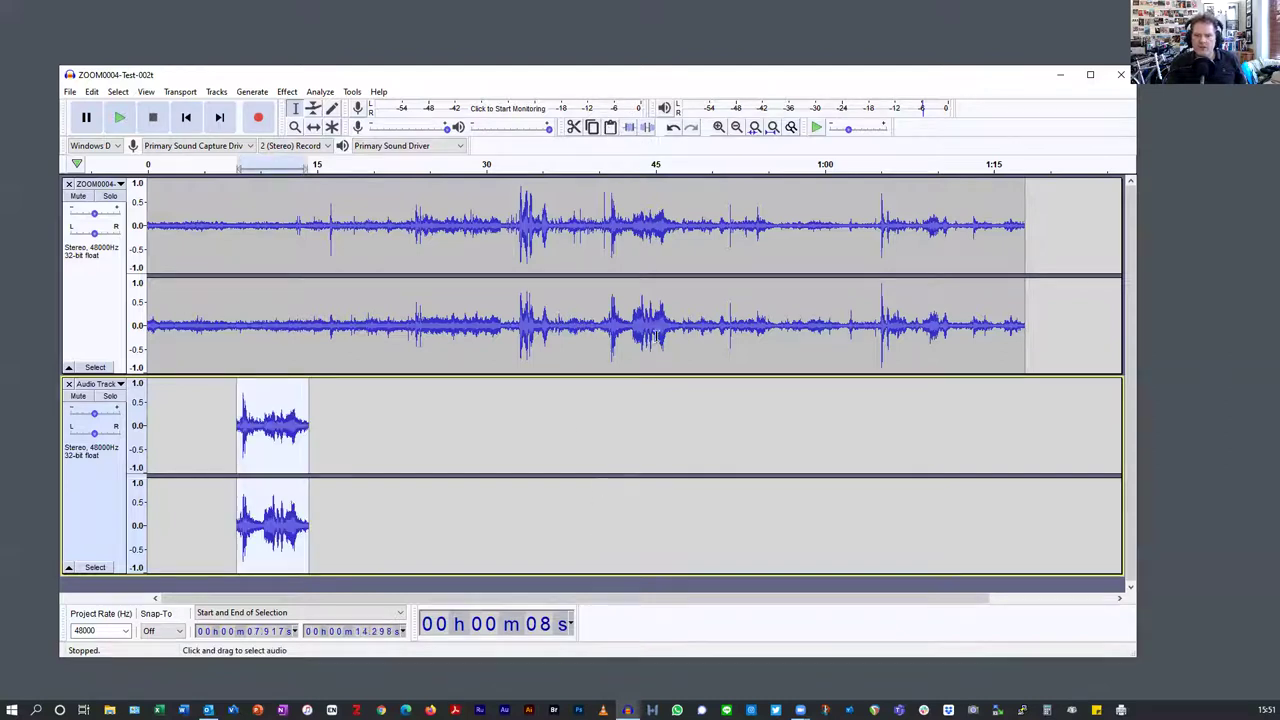
Step: Play both tracks together from about 6.7 seconds through the pasted passage, and stop playback
click(222, 427)
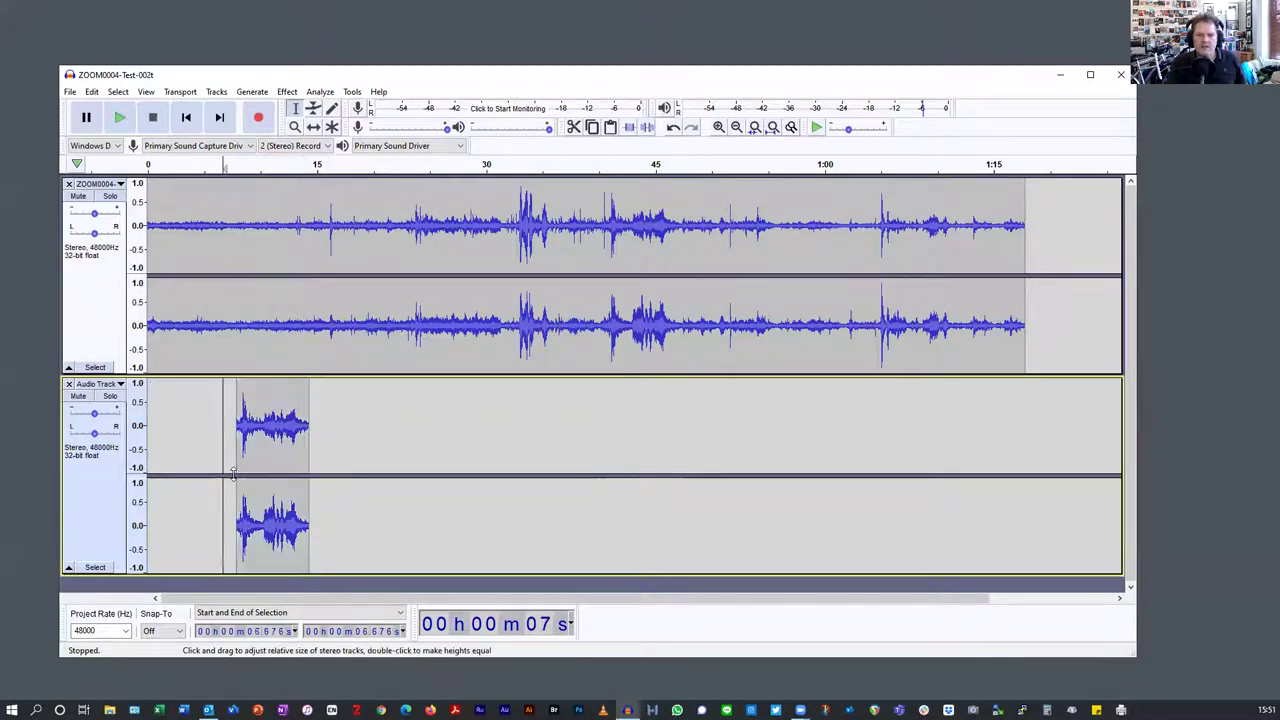
key(space)
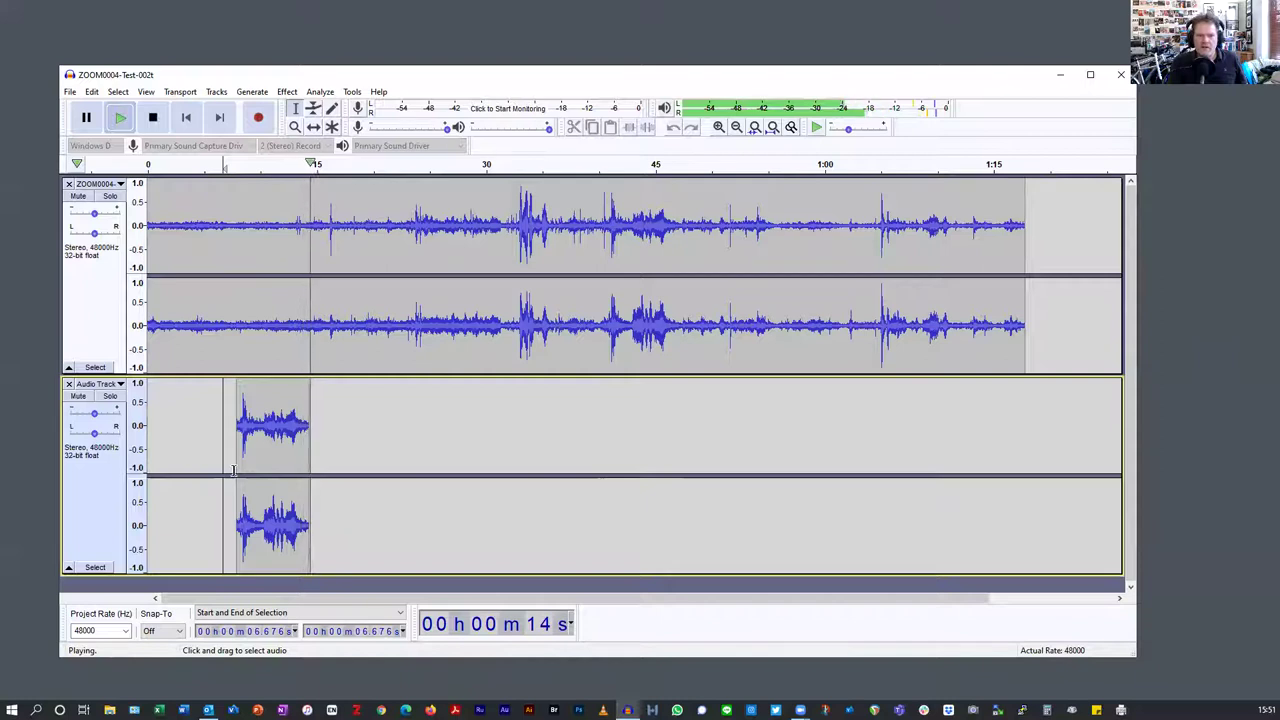
key(space)
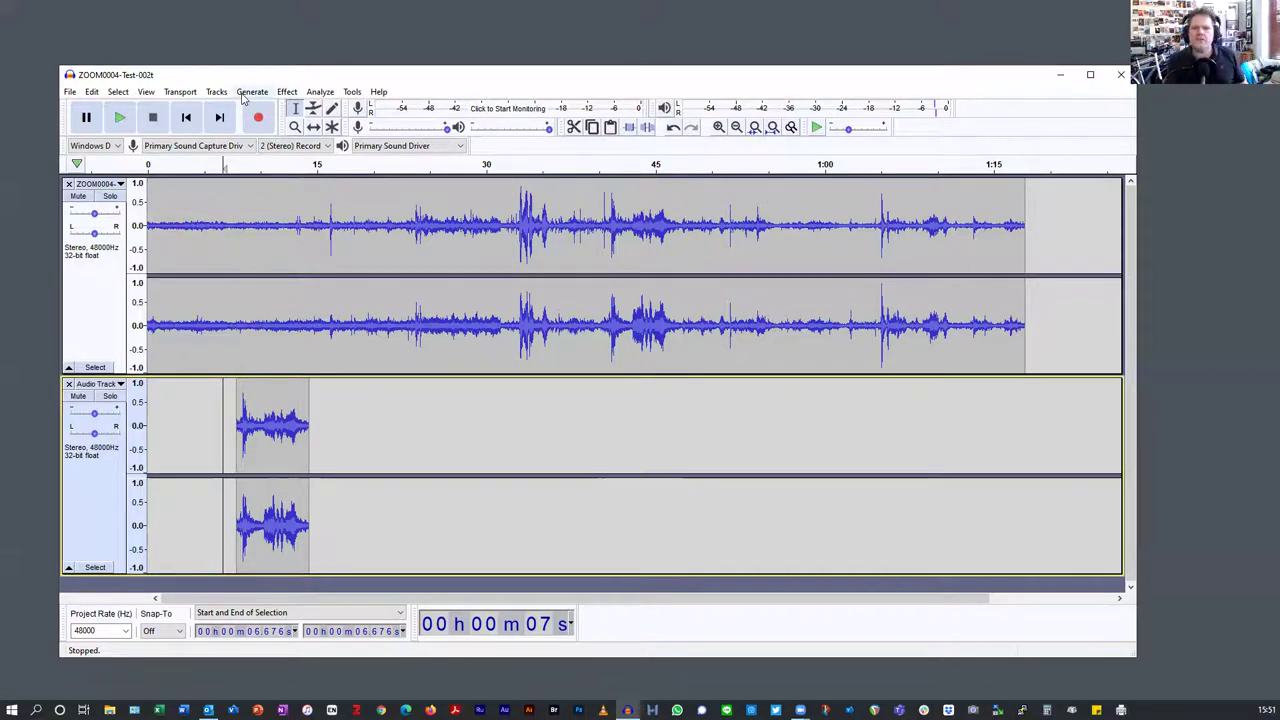
Step: Try to edit the samples of the original recording with the Draw tool
click(331, 109)
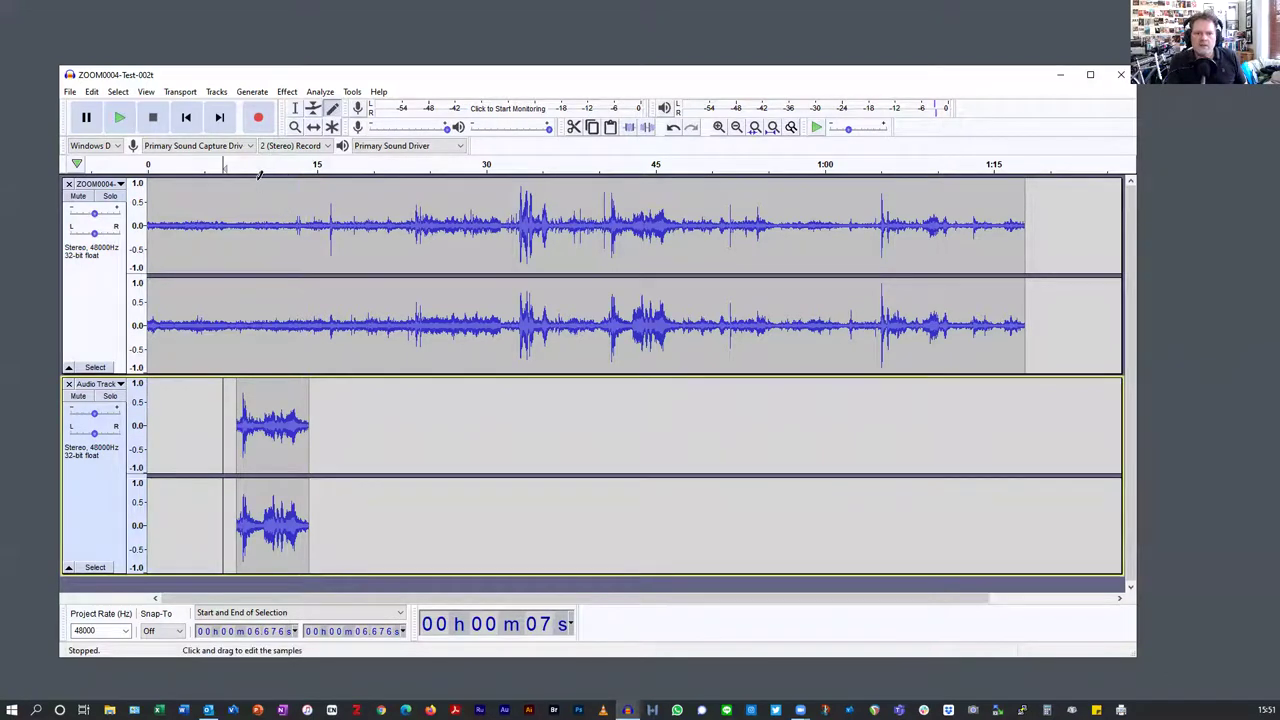
click(258, 196)
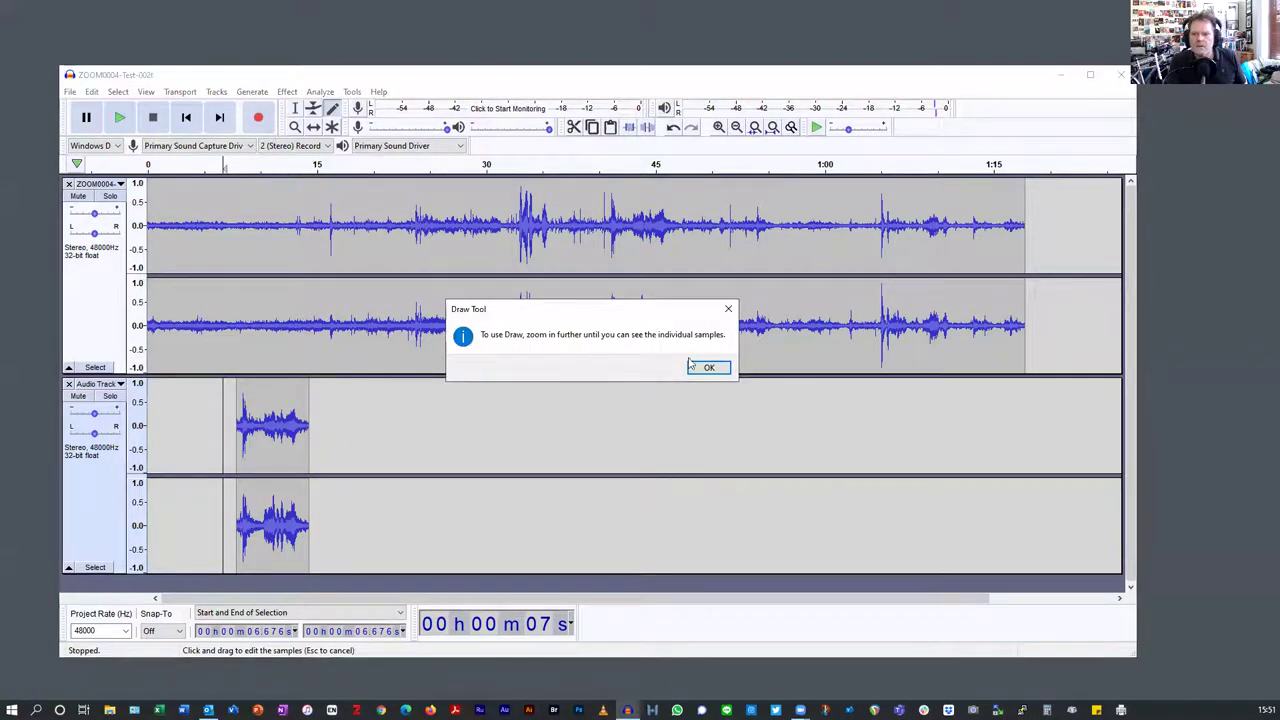
key(Return)
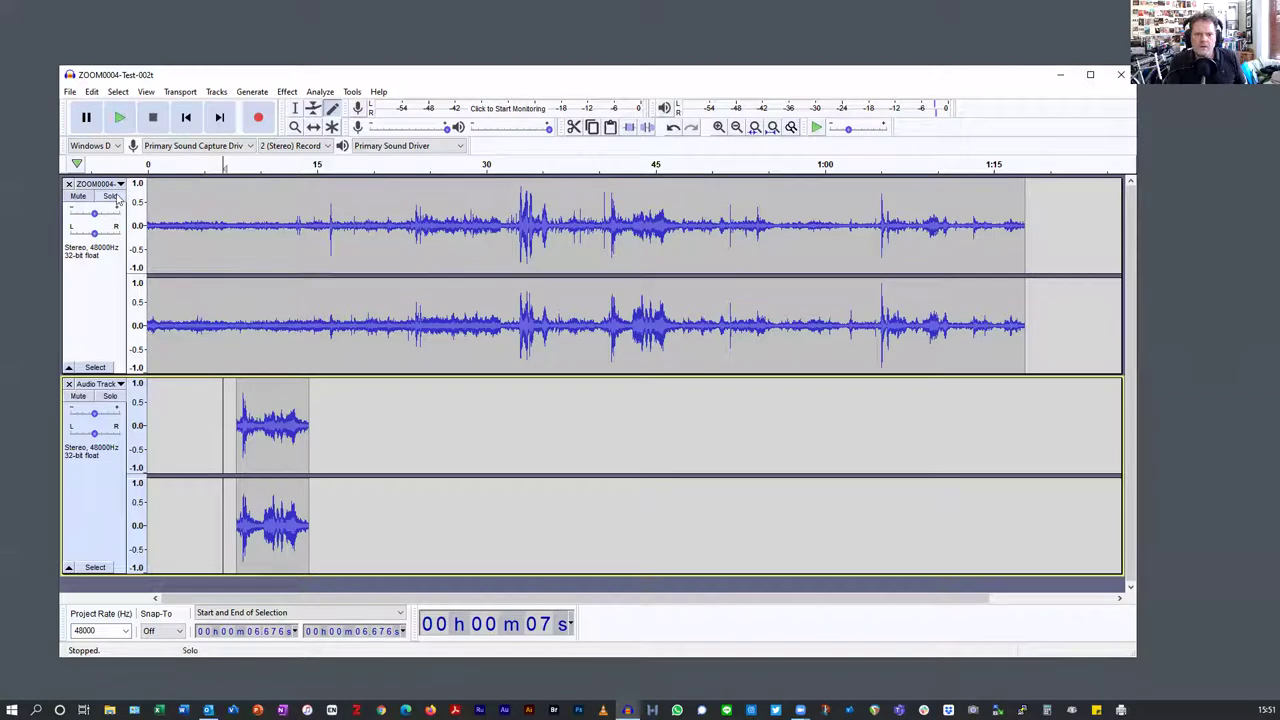
Step: Try adjusting the original track's amplitude envelope at about 9 seconds with the Envelope tool, and undo the change
click(313, 110)
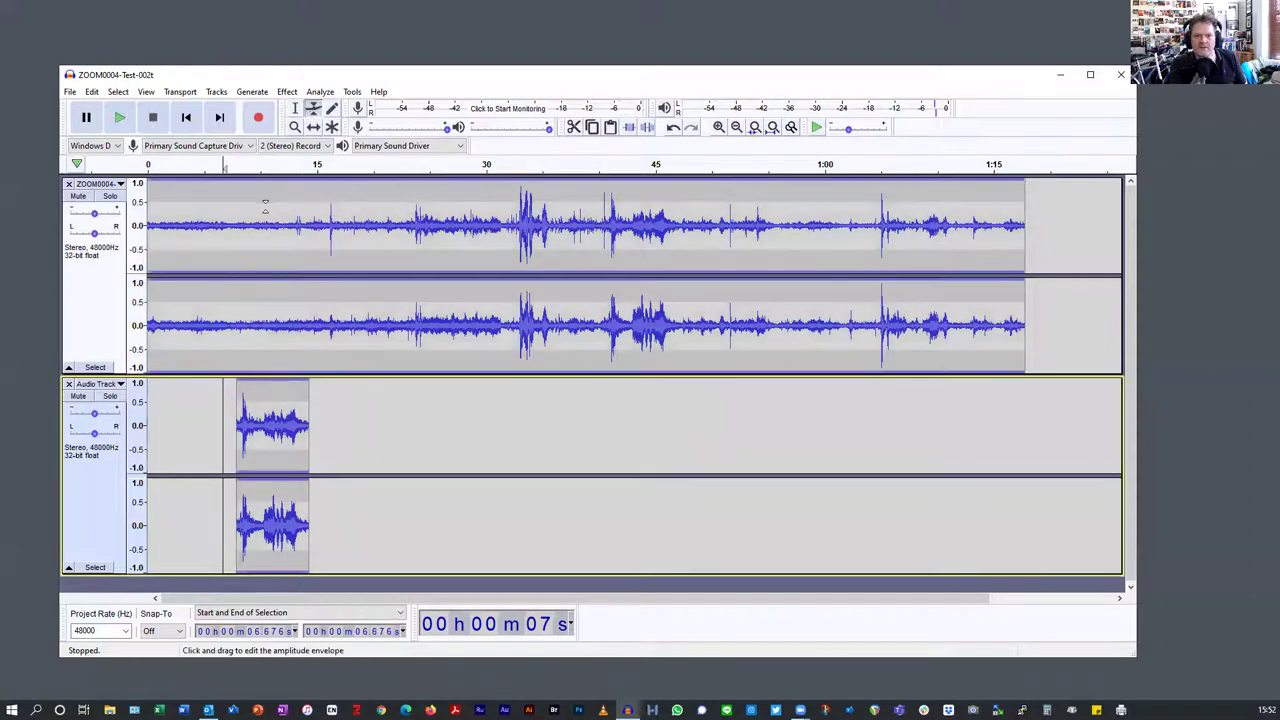
mouse_move(257, 202)
mouse_down()
mouse_move(266, 214)
mouse_move(252, 192)
mouse_up()
click(91, 91)
click(110, 105)
key(Escape)
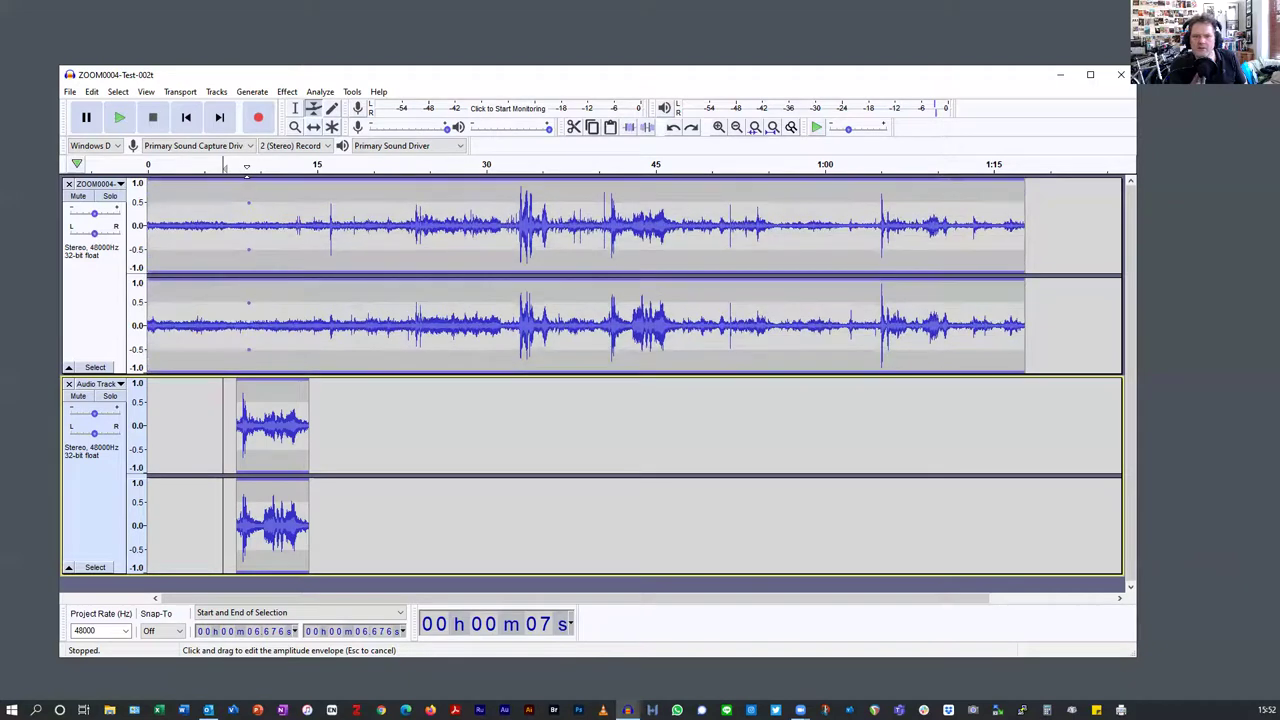
Step: Select about 7.4 to 14.7 seconds of the original track and lower its amplitude envelope there, sloping down and back up at the ends
click(295, 108)
click(232, 224)
drag(232, 224, 312, 234)
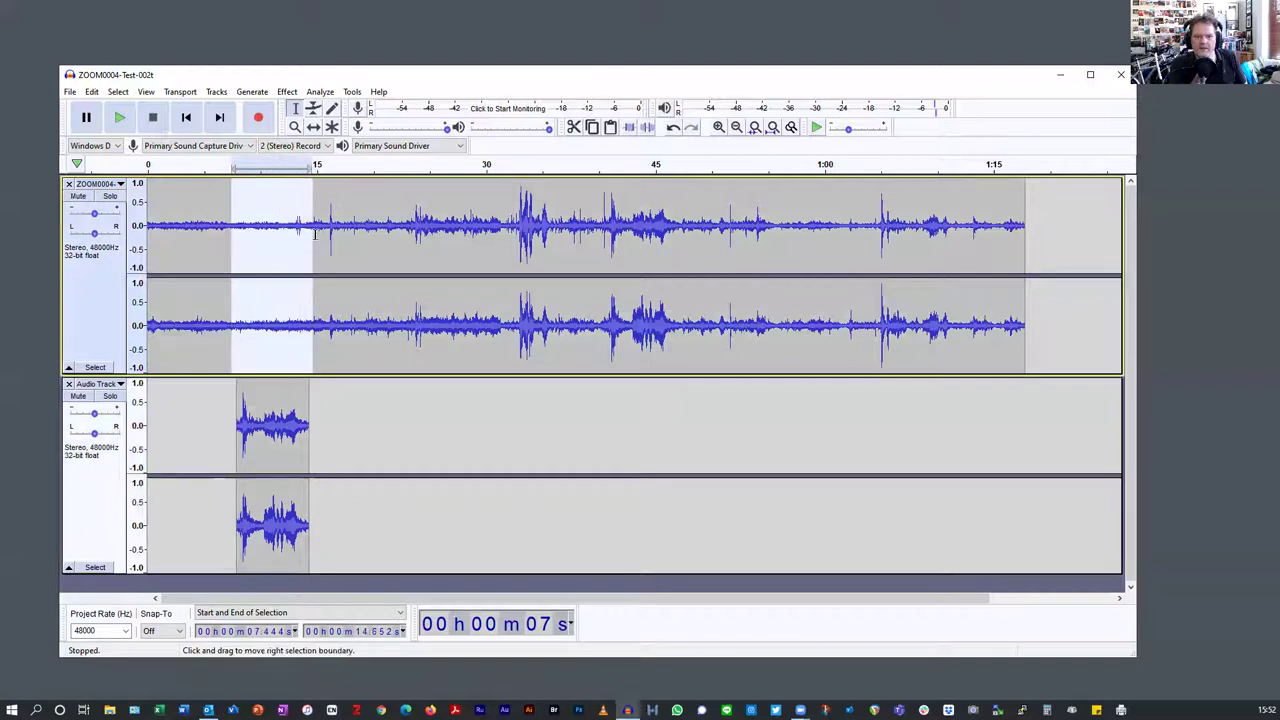
click(313, 109)
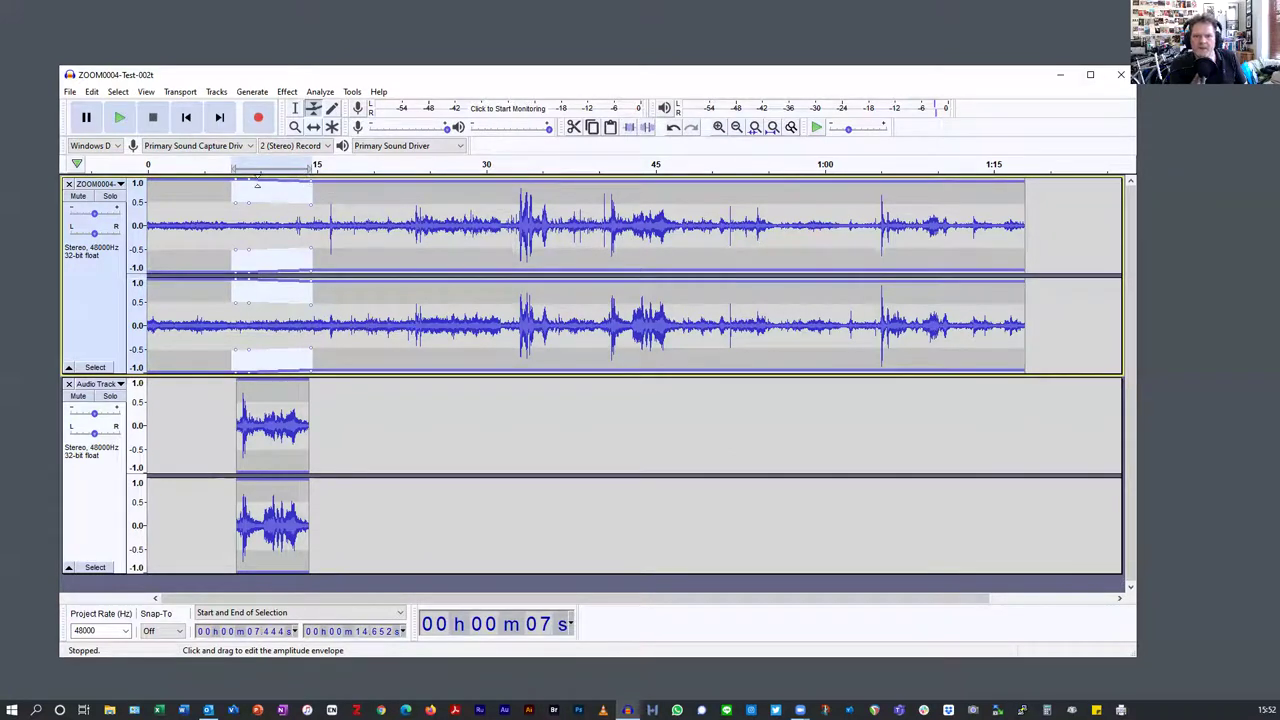
drag(250, 184, 291, 197)
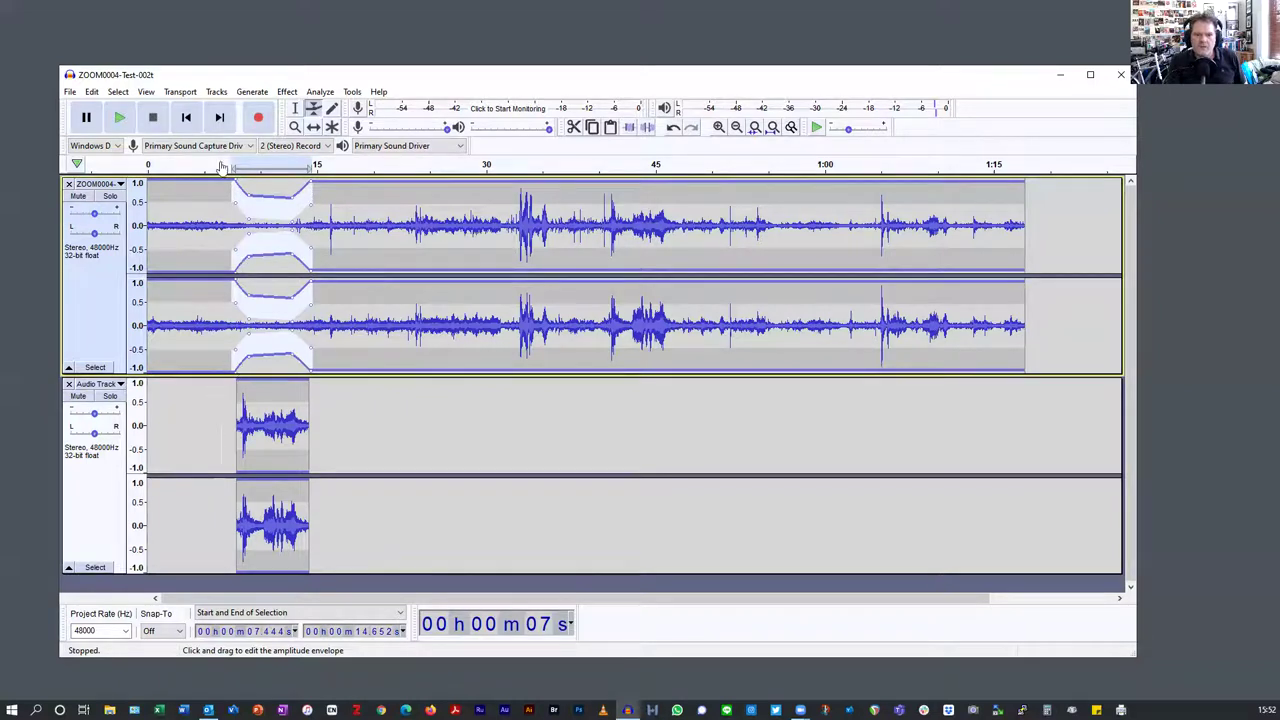
Step: Return to the Selection tool, play both tracks from about 6.7 seconds to hear the volume dip, and stop playback
click(296, 110)
click(225, 436)
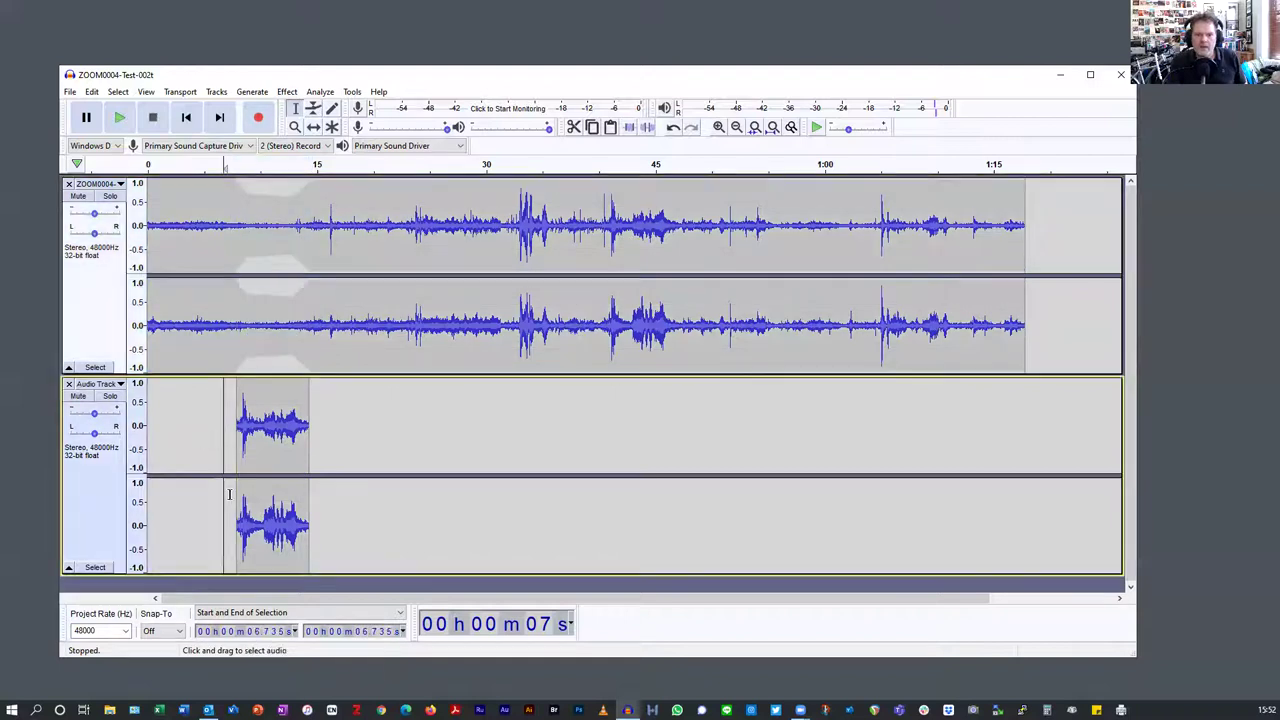
key(space)
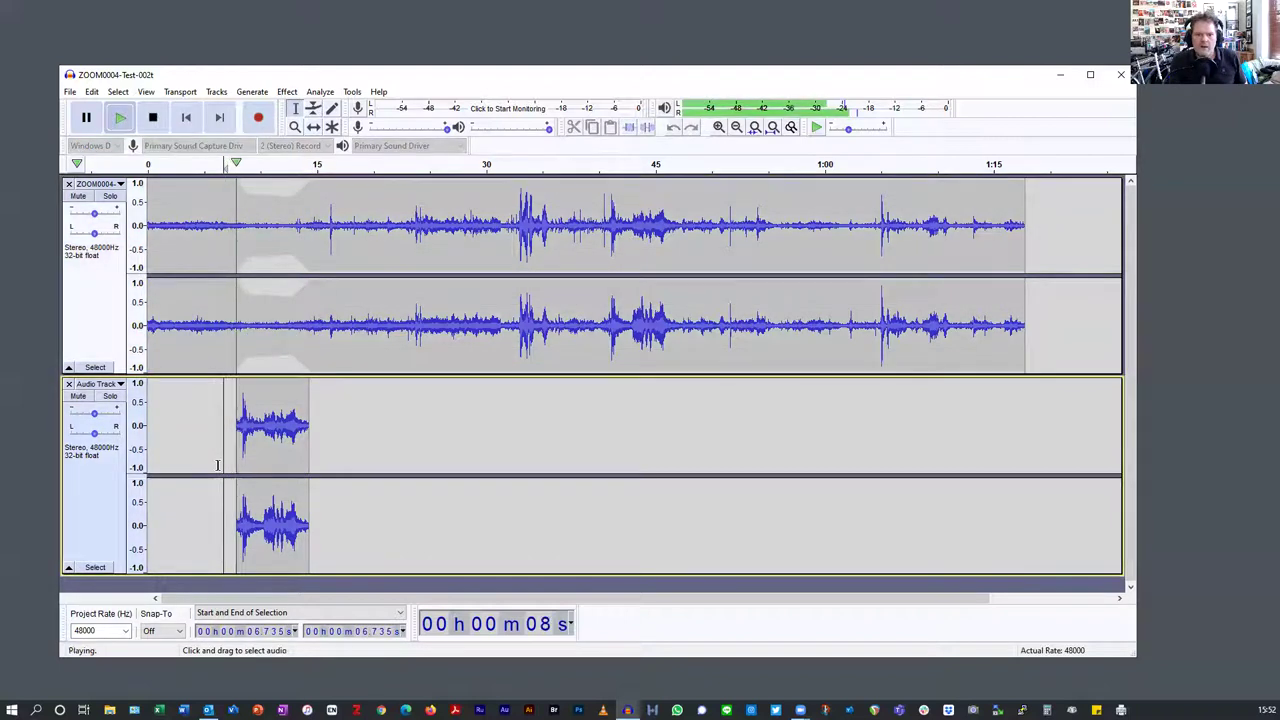
key(space)
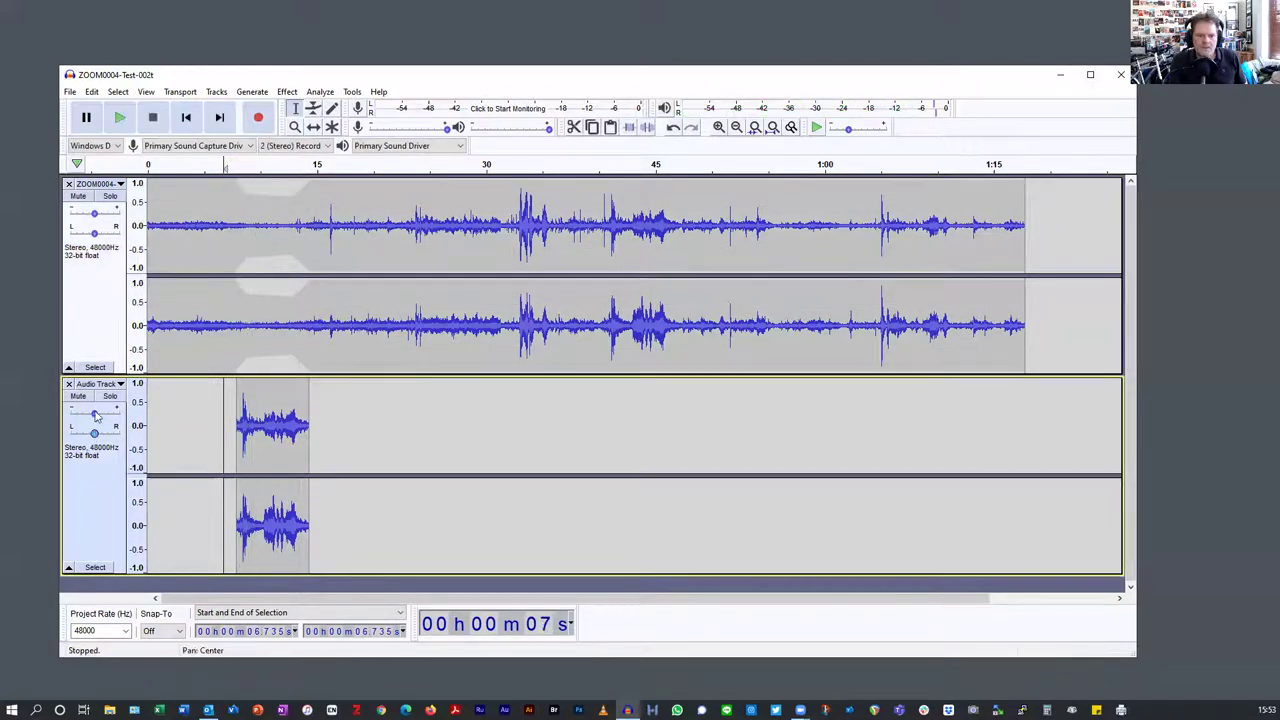
Step: Mute the new track, solo the original track, and play from about 6.2 seconds
click(79, 397)
click(218, 443)
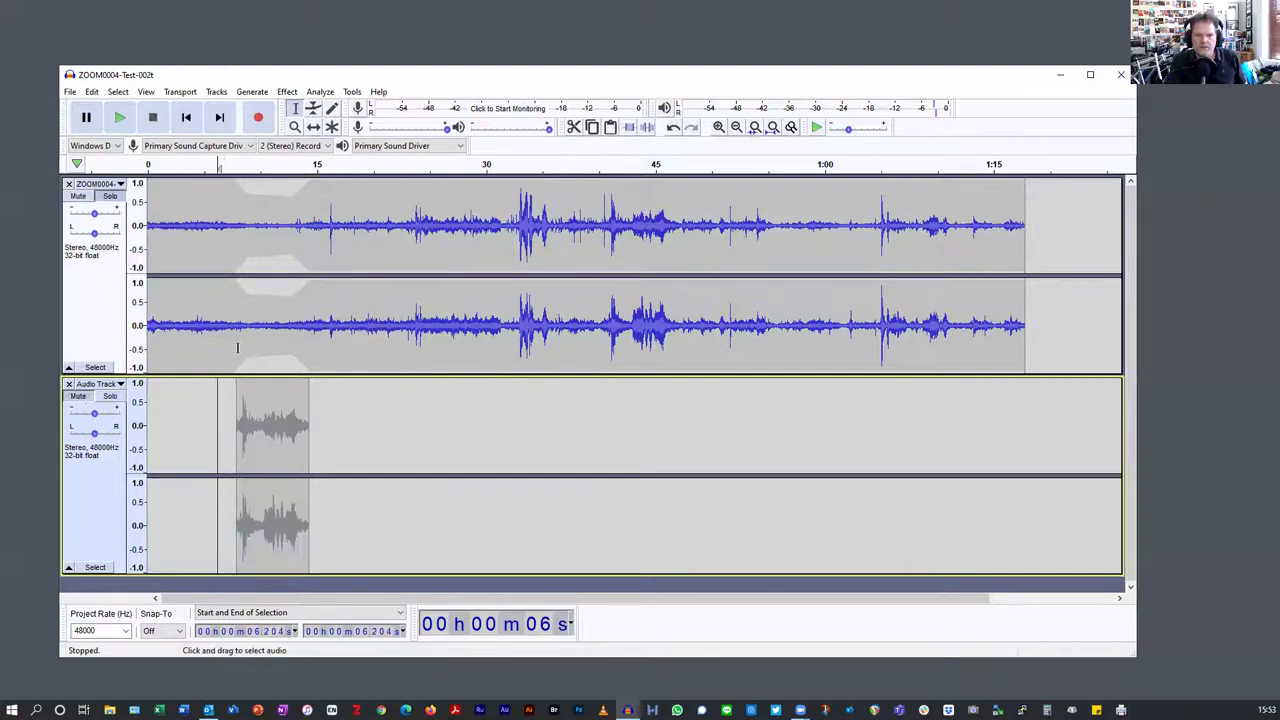
click(120, 117)
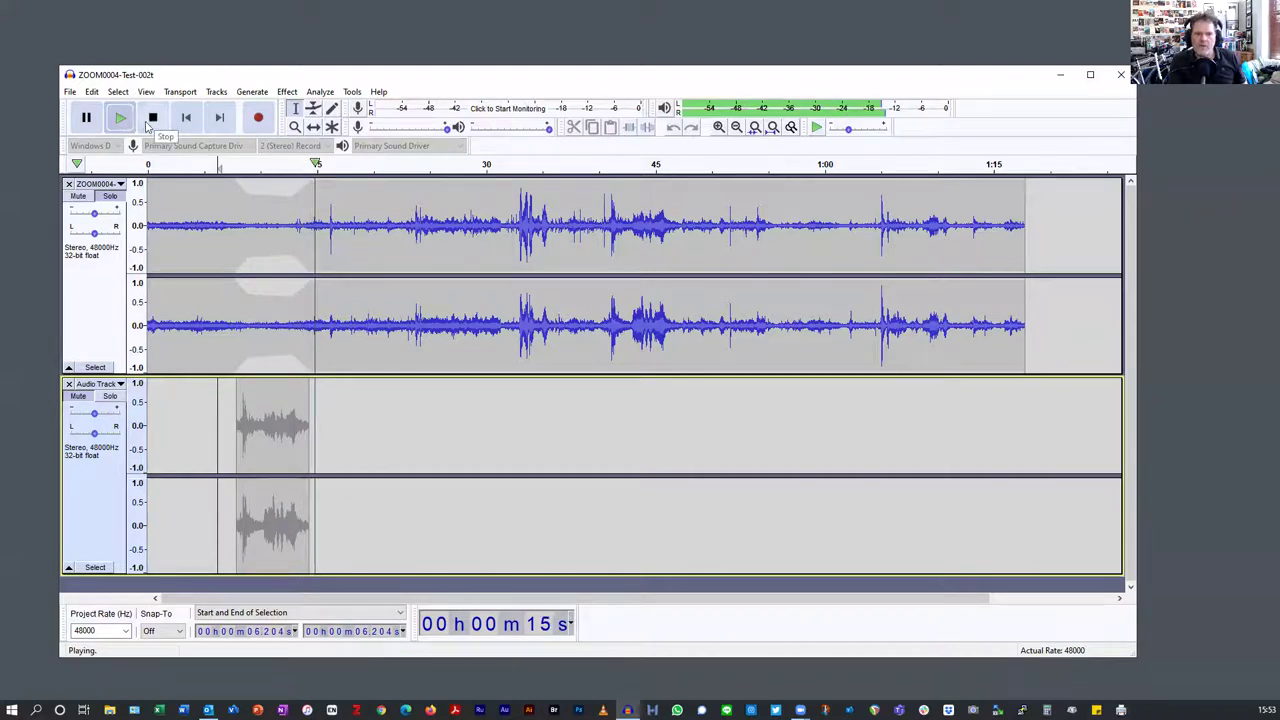
Step: Stop playback, unmute the new track and clear the solo on the original track
click(151, 119)
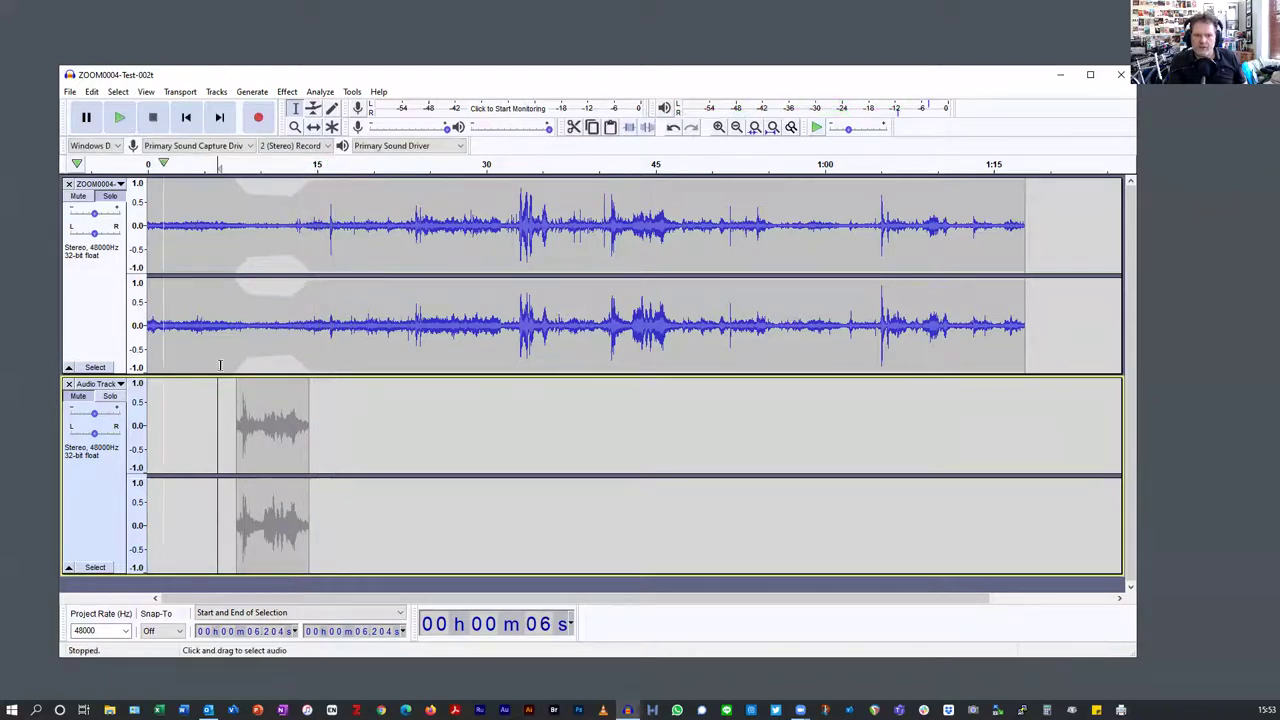
click(79, 397)
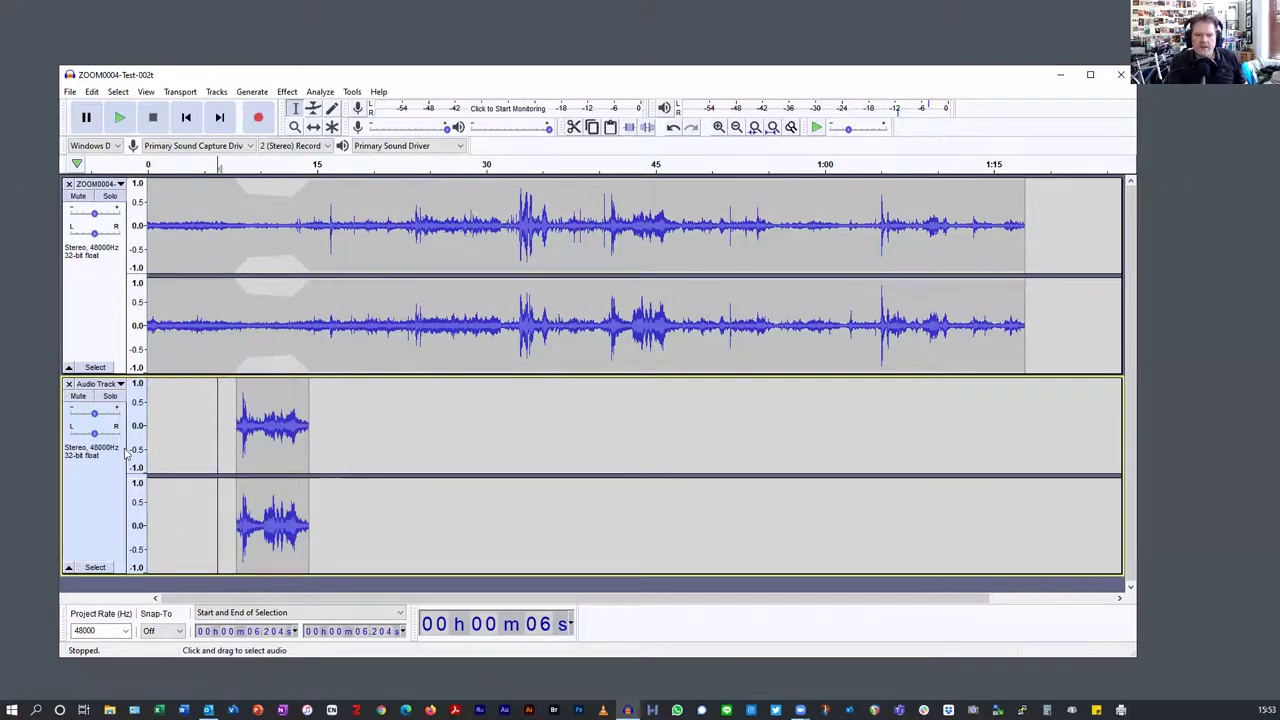
Step: Select the new track's clip and lower its amplitude envelope at both ends with the Envelope tool to fade it in and out
click(91, 497)
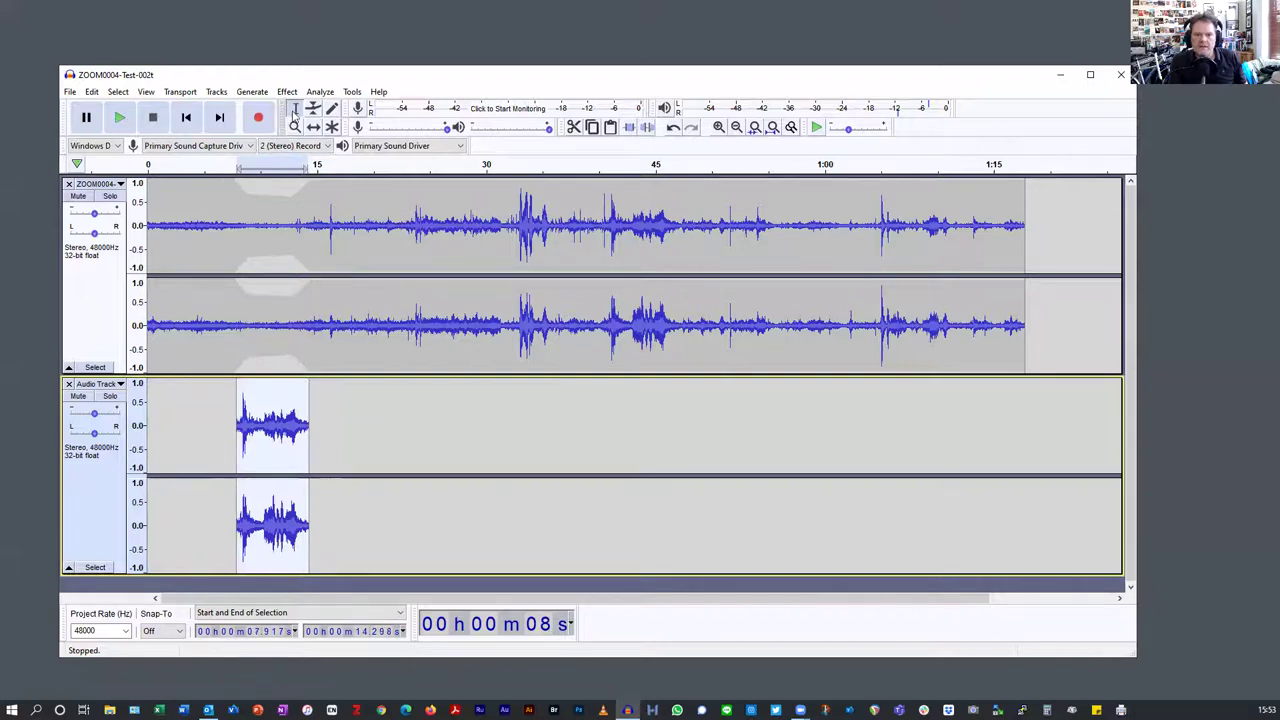
click(313, 108)
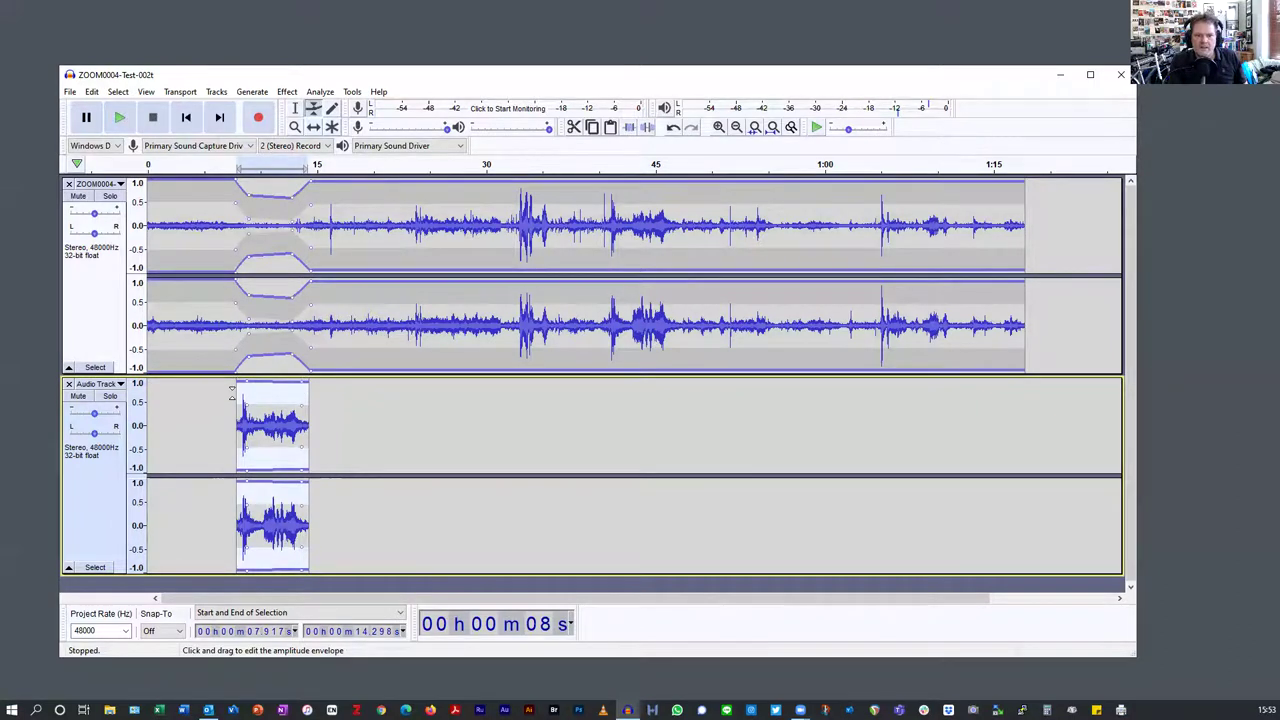
drag(236, 384, 232, 398)
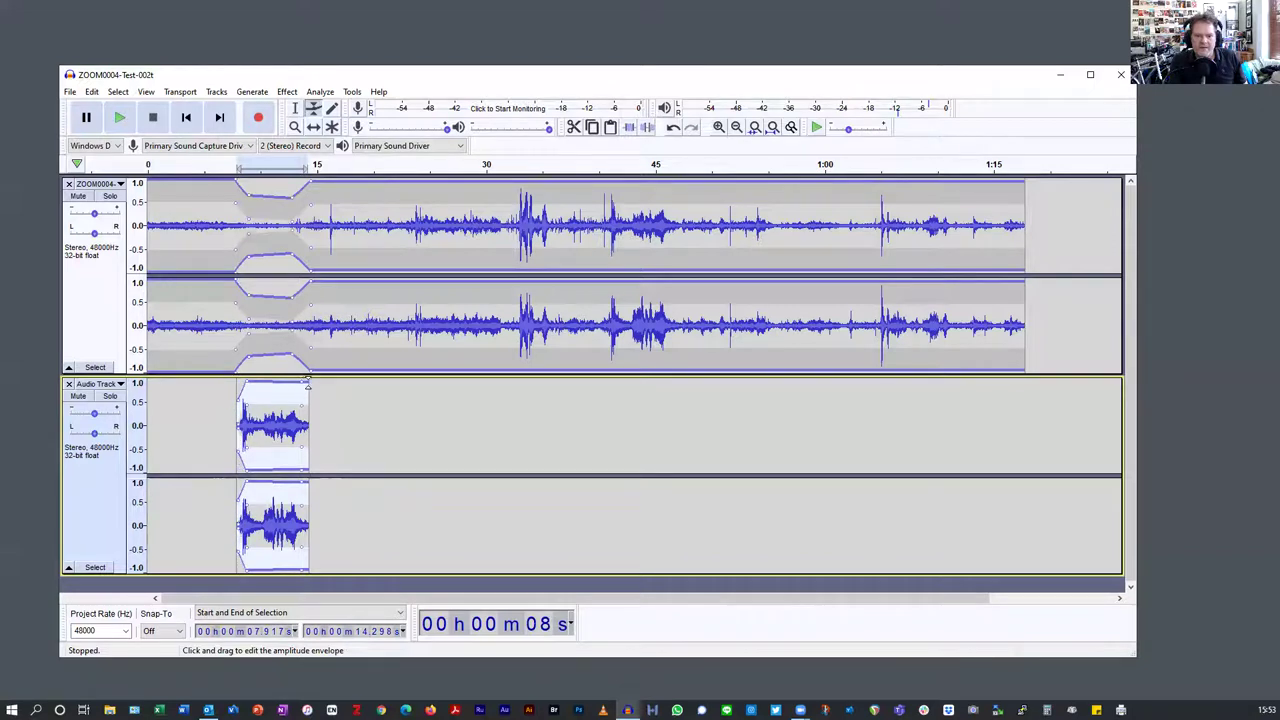
drag(308, 384, 311, 397)
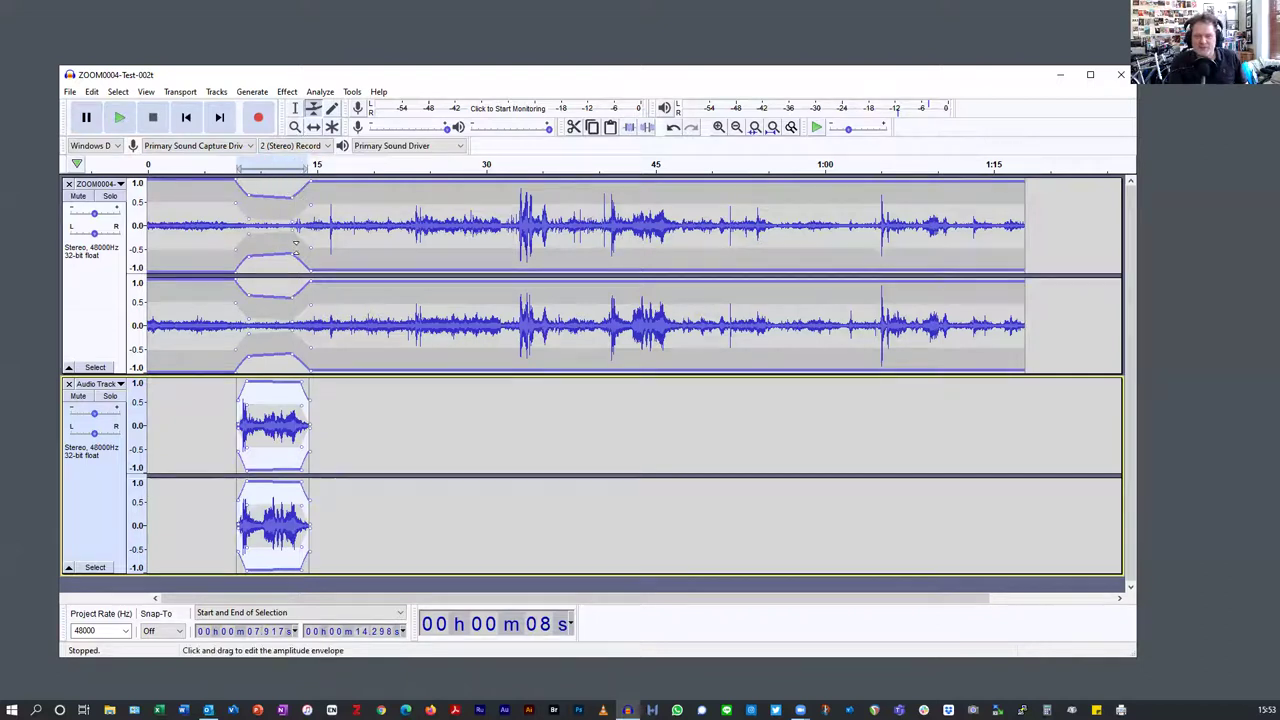
Step: Return to the Selection tool, play both tracks from about 7 seconds to hear the blended clip, and stop playback
click(295, 107)
click(225, 452)
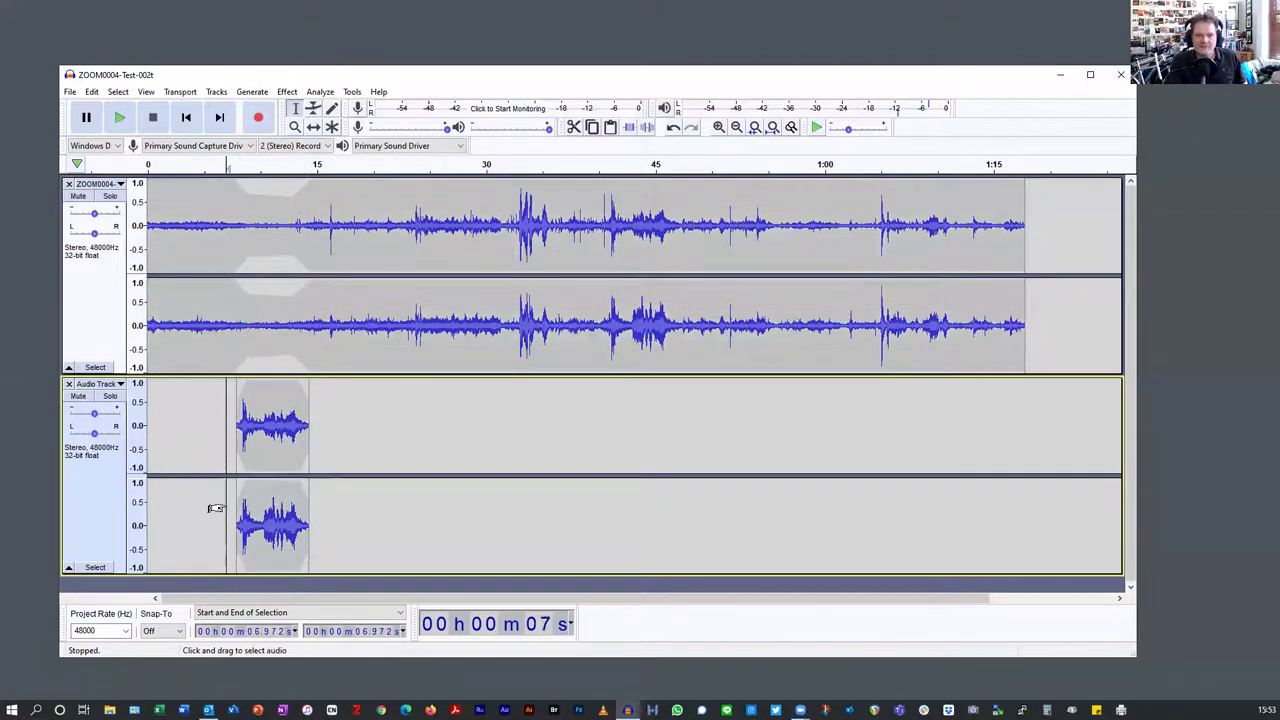
key(space)
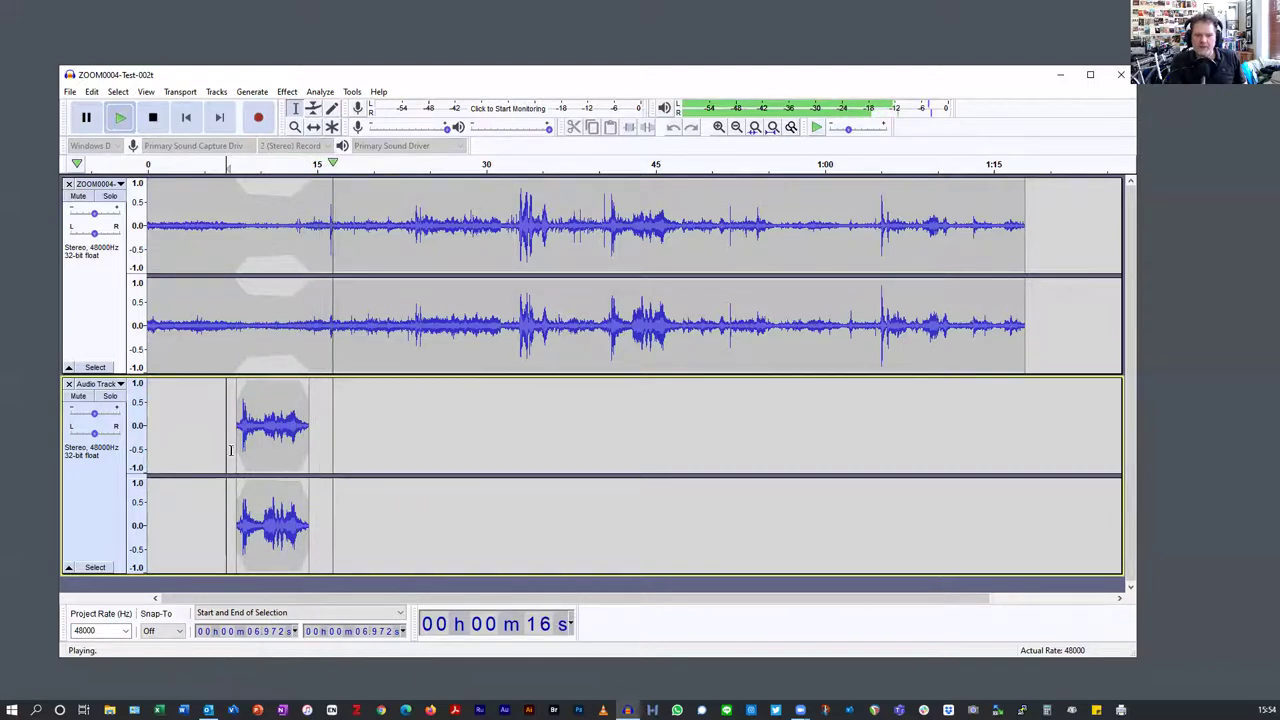
key(space)
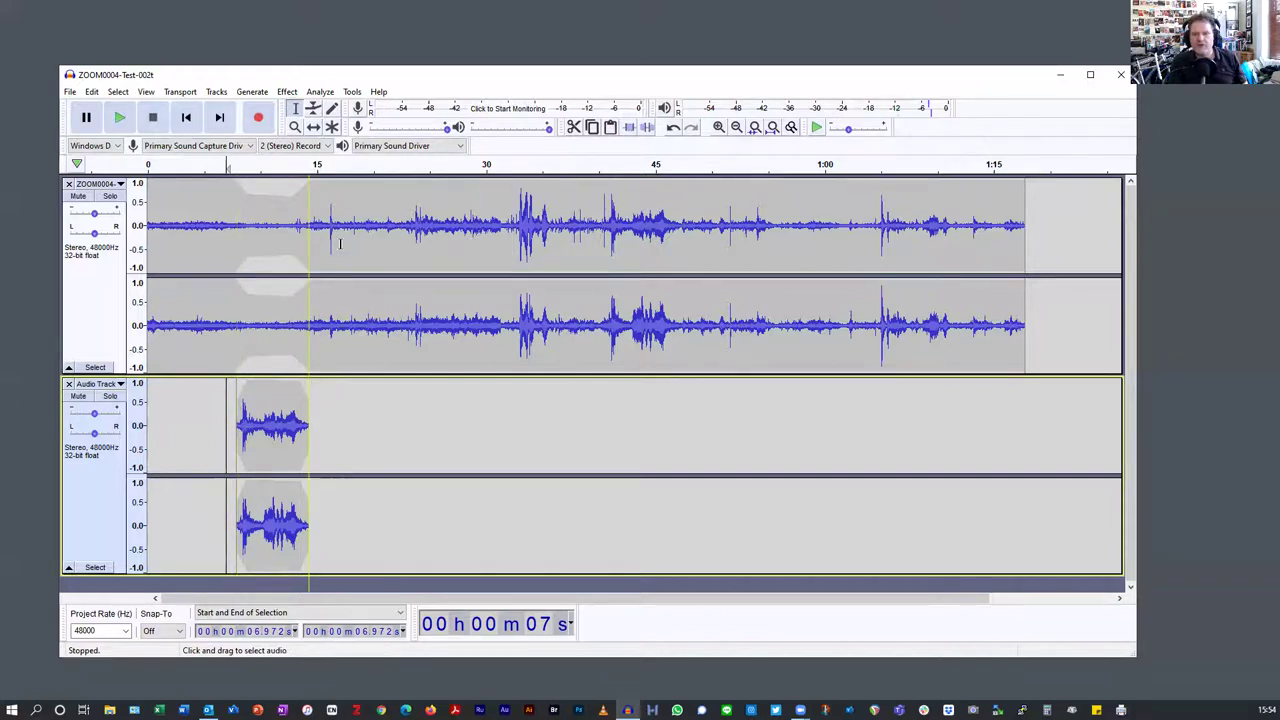
Step: Mute the original track, solo the new track, play its faded clip from about 7.8 seconds, and stop playback
click(718, 128)
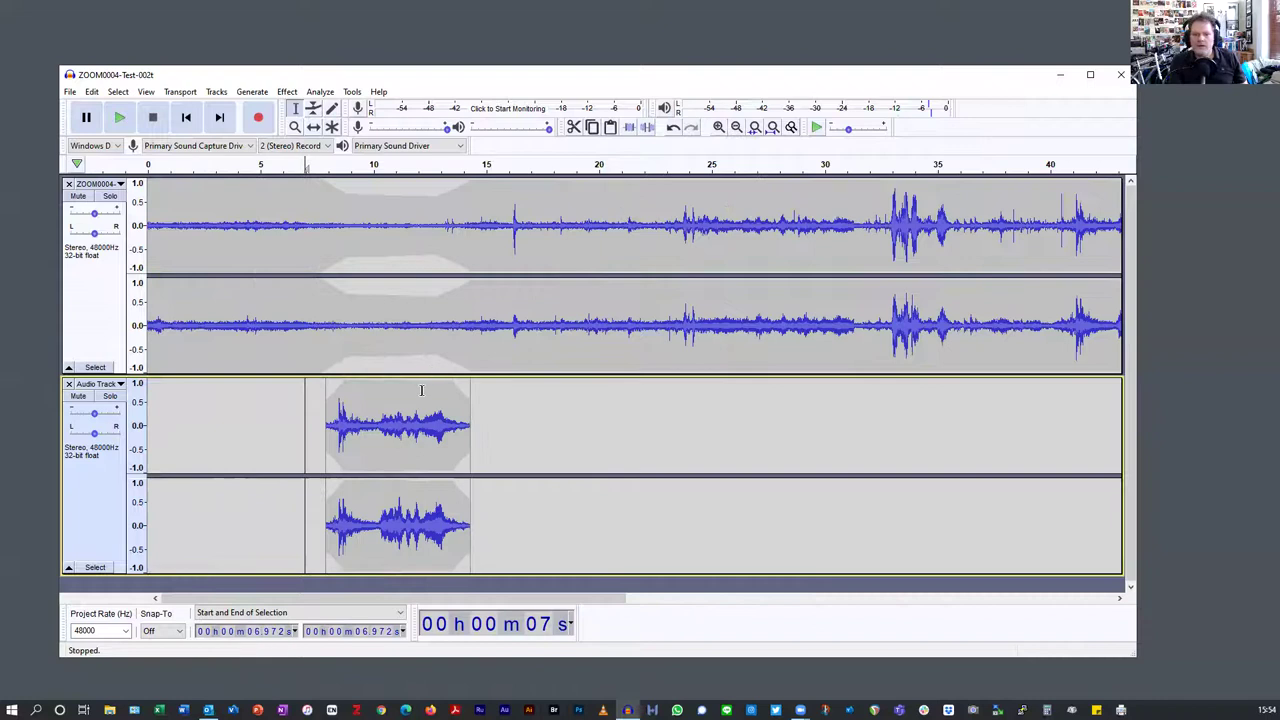
click(719, 129)
click(718, 128)
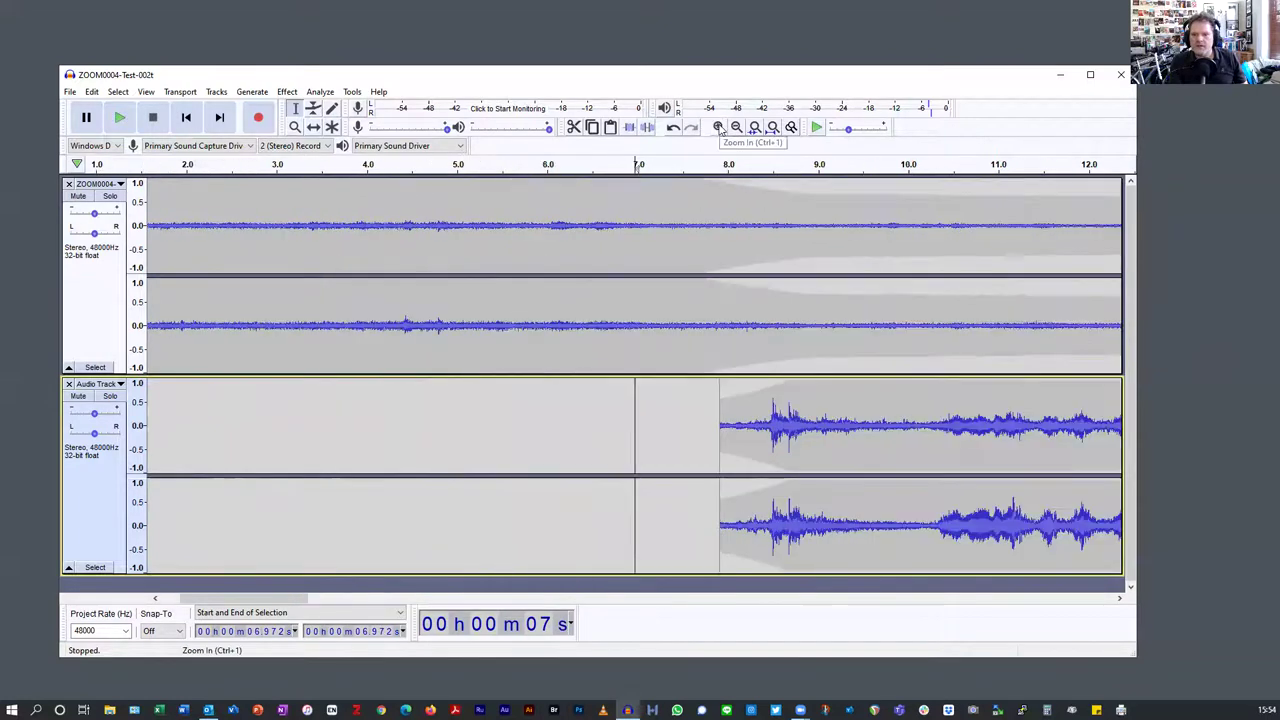
drag(237, 602, 297, 560)
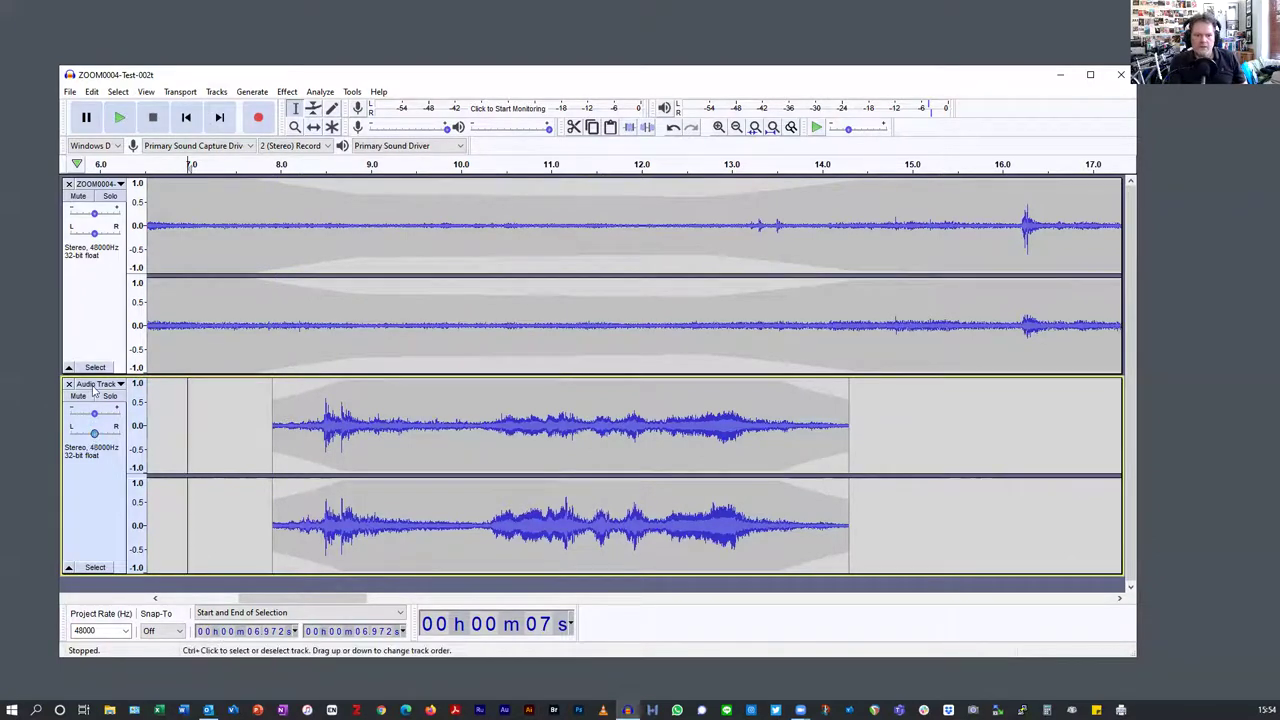
click(80, 197)
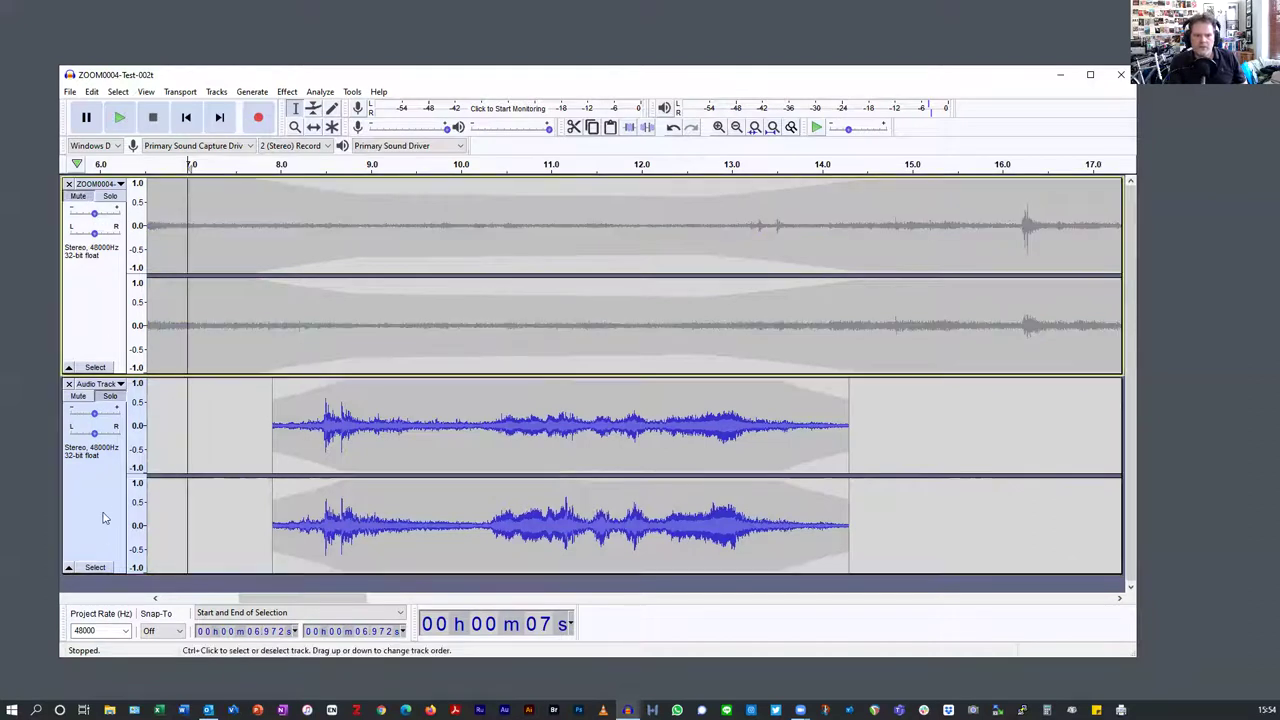
click(264, 433)
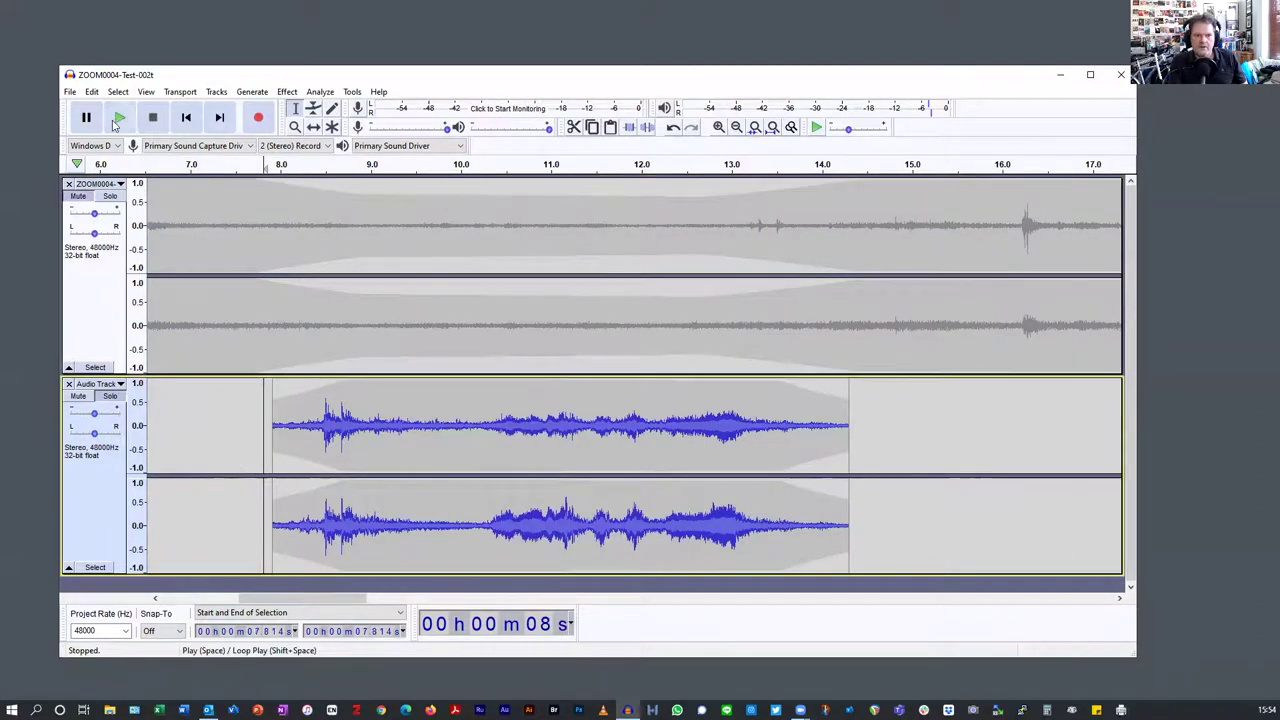
click(119, 117)
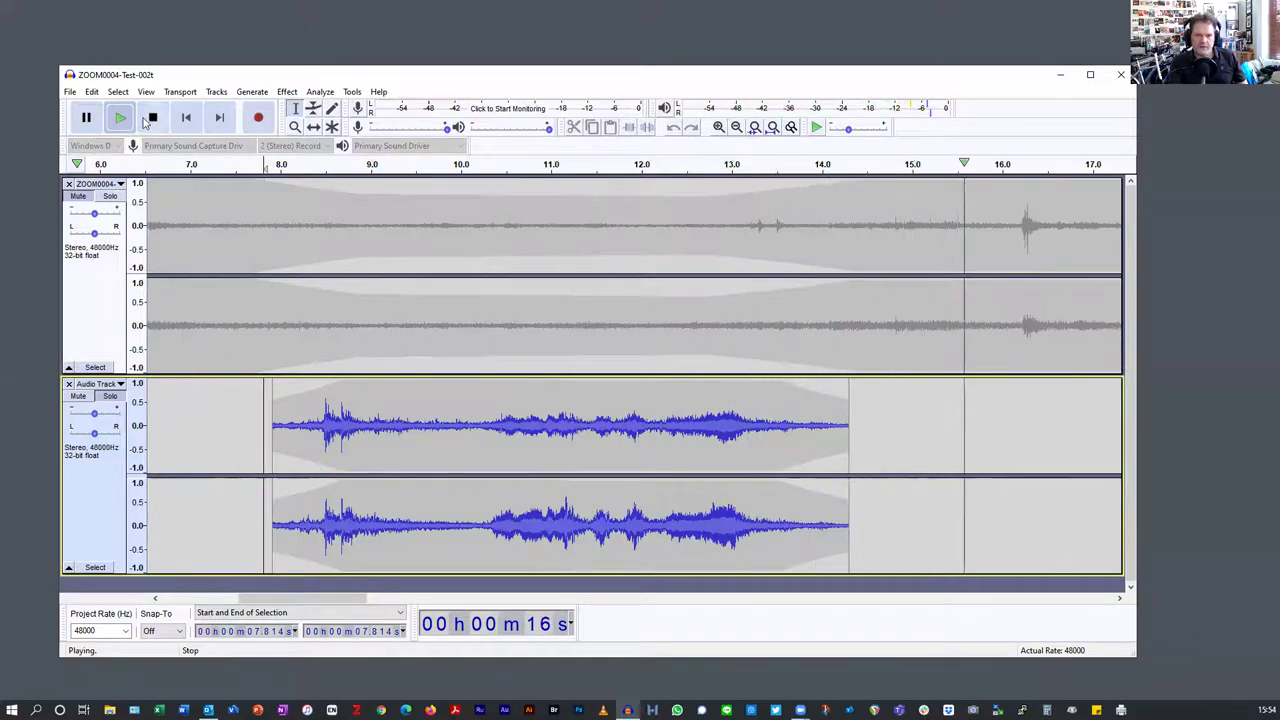
key(space)
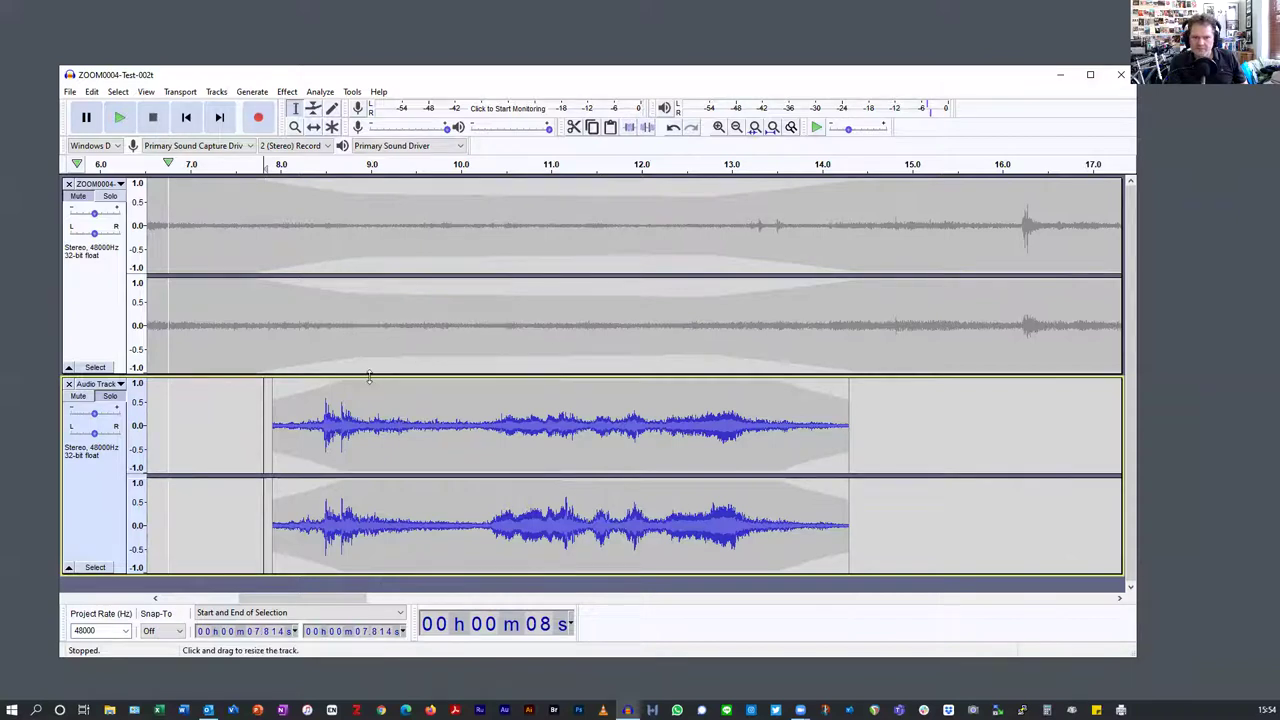
Step: Lower the clip's starting envelope point almost to silence and stretch the fade-in to about 11.3 seconds with the Envelope tool
click(313, 108)
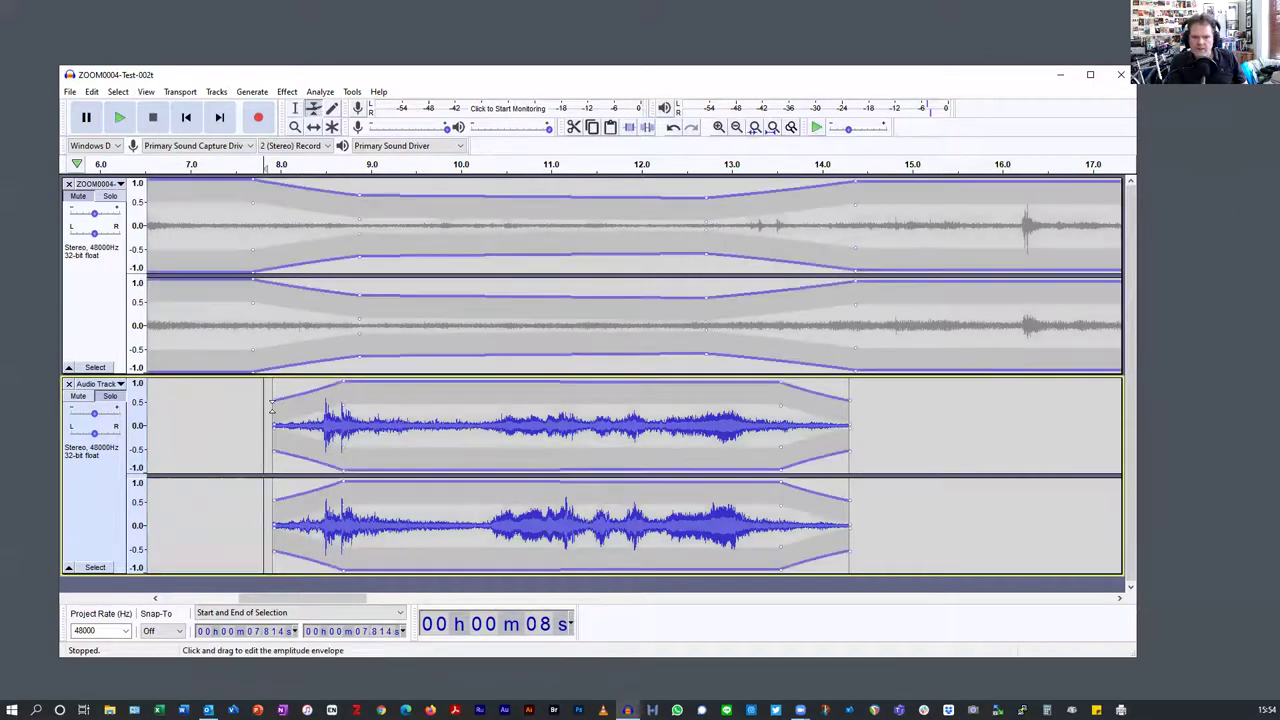
drag(273, 398, 276, 426)
drag(343, 384, 578, 385)
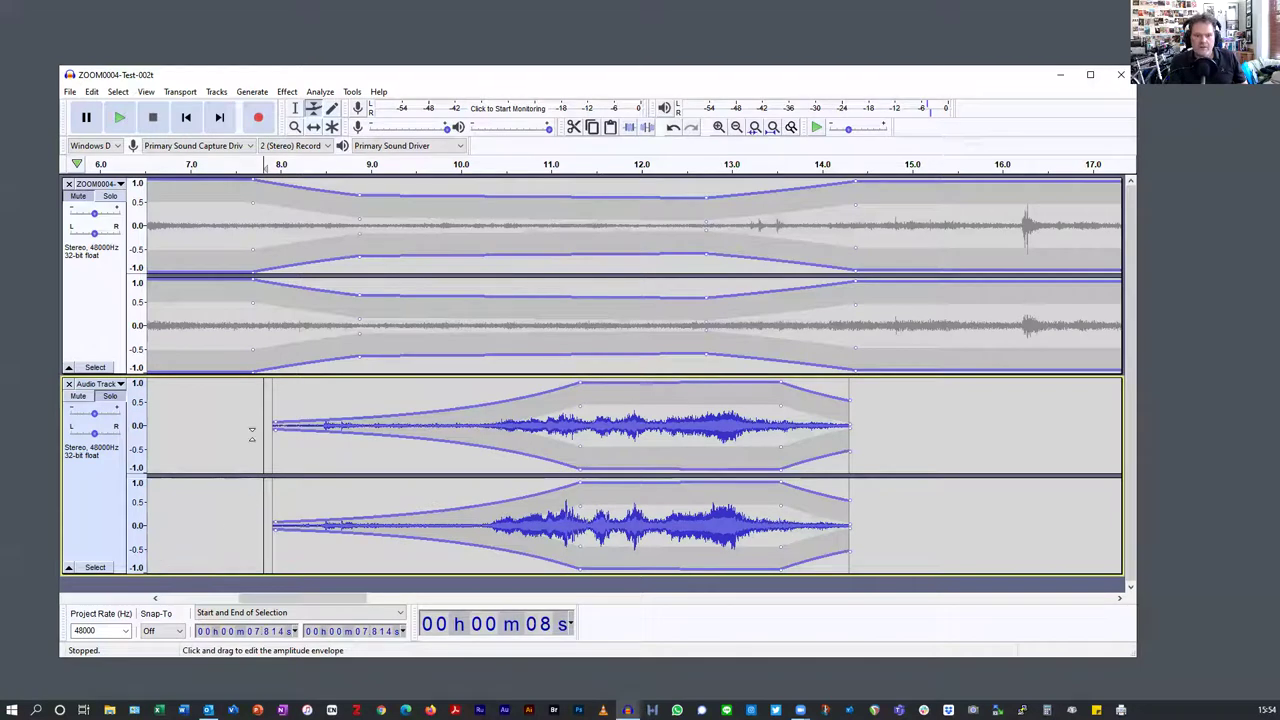
Step: Return to the Selection tool, play the longer fade-in from about 7.6 seconds, and stop playback
click(295, 108)
click(247, 520)
key(space)
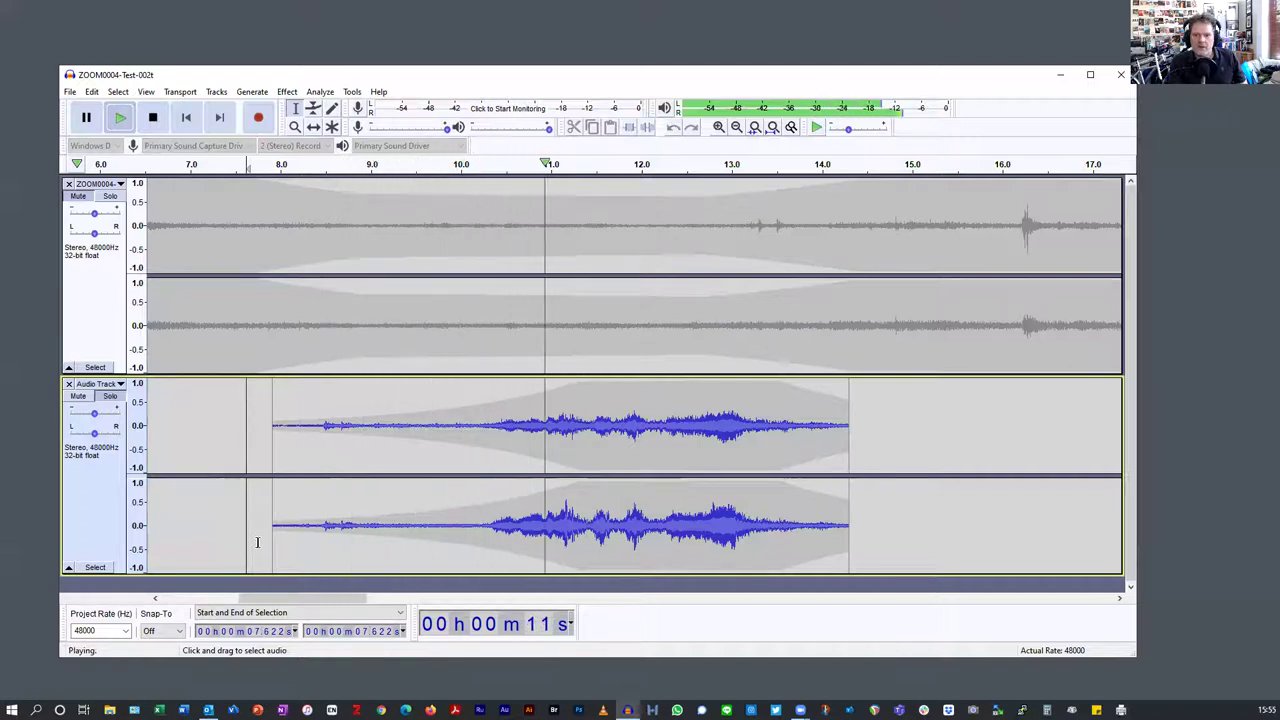
key(space)
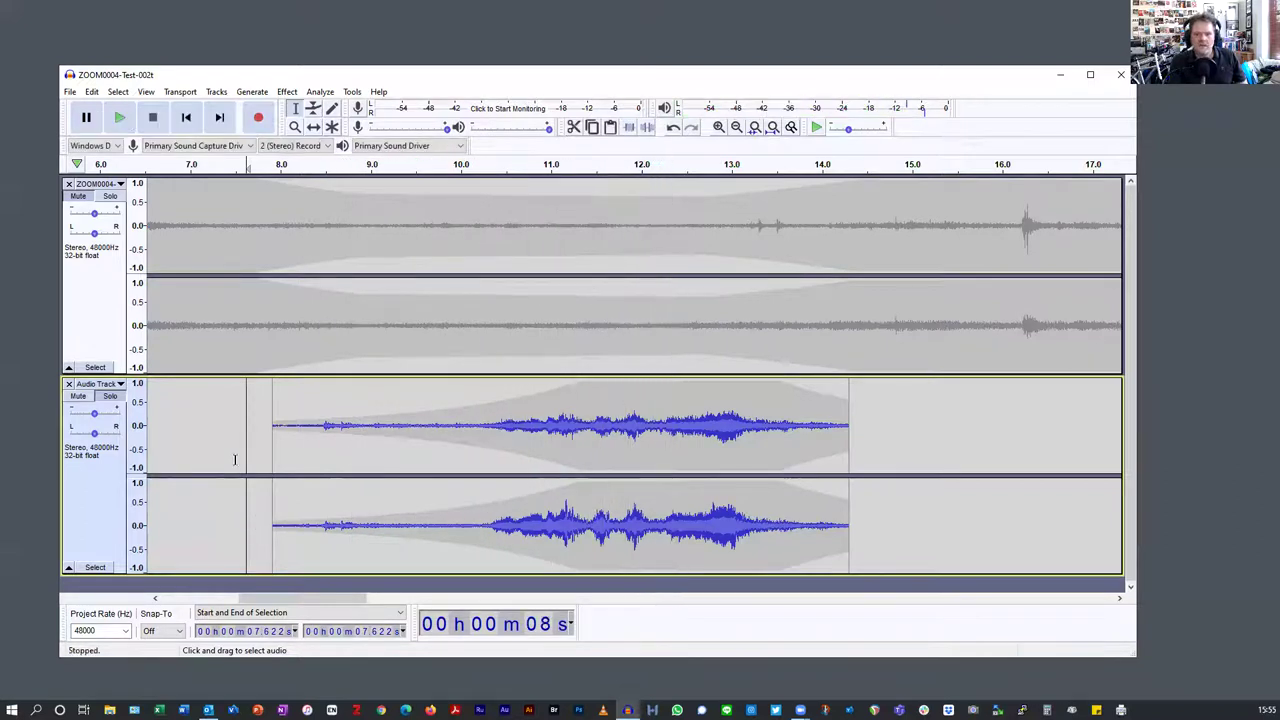
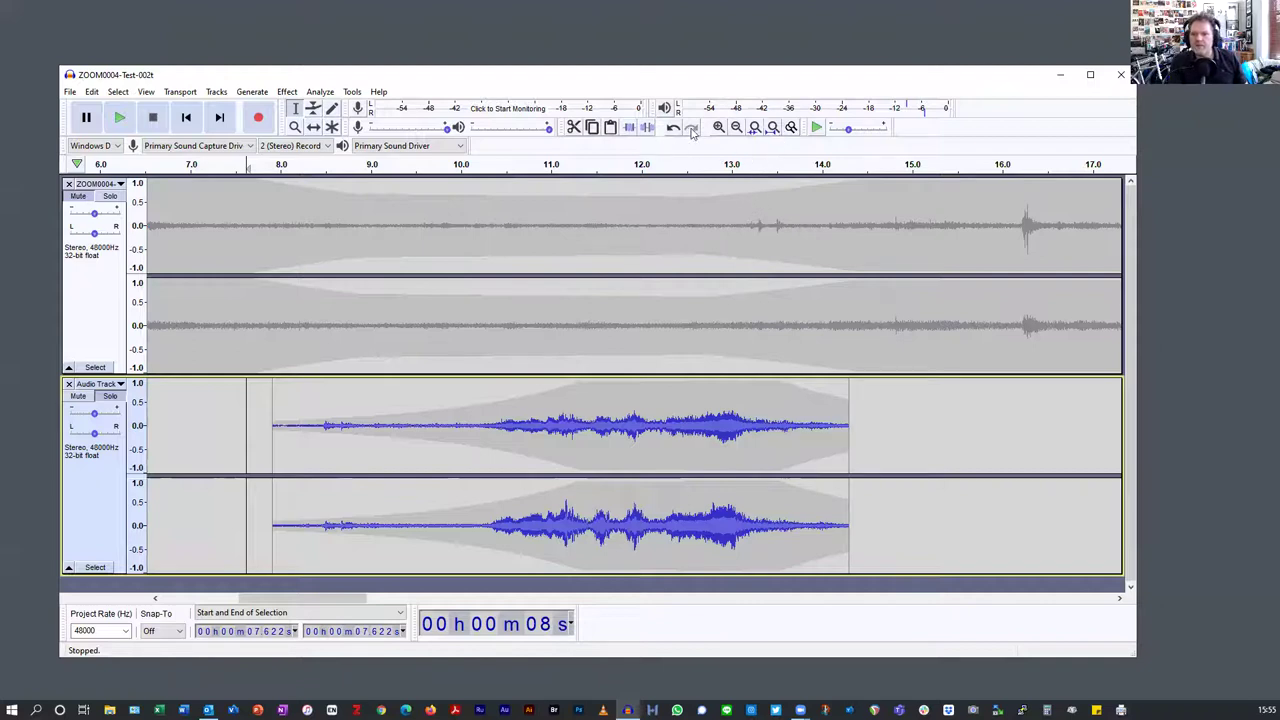
Step: Shift the new track's clip along the timeline with the Time Shift tool so it starts at about 9 seconds
click(772, 127)
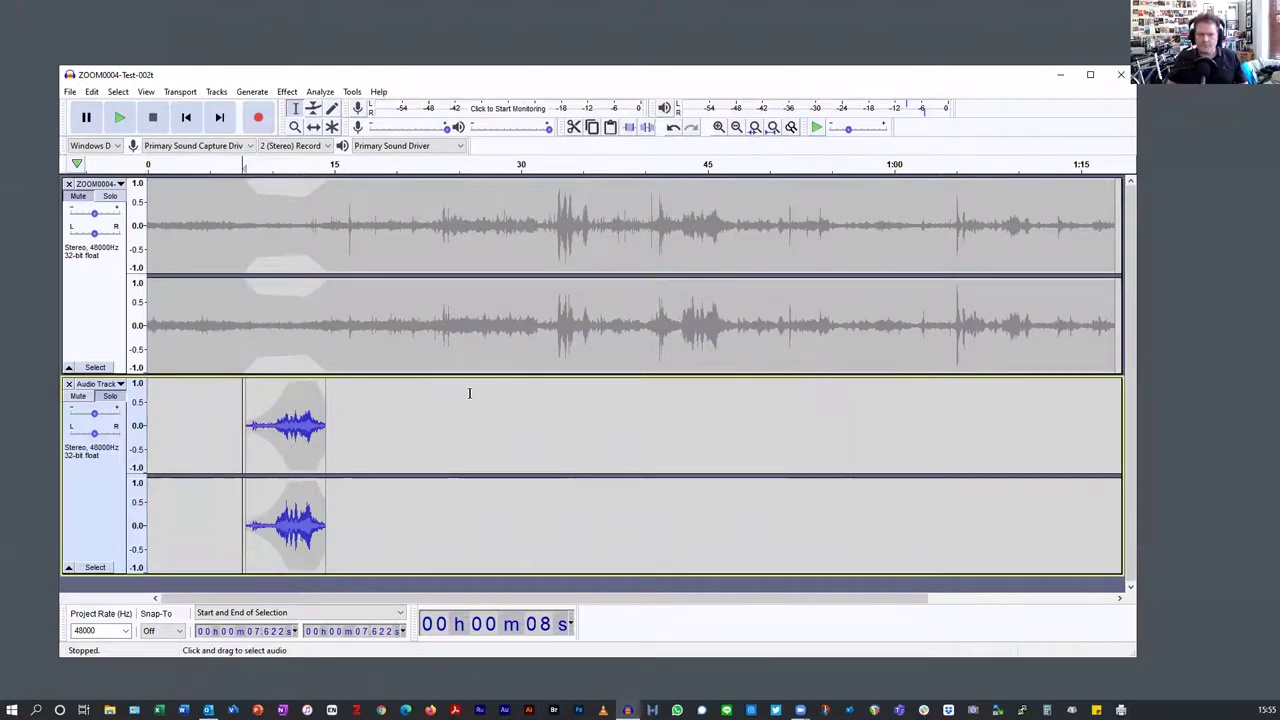
click(313, 126)
mouse_move(298, 391)
mouse_down()
mouse_move(460, 403)
mouse_move(311, 403)
mouse_up()
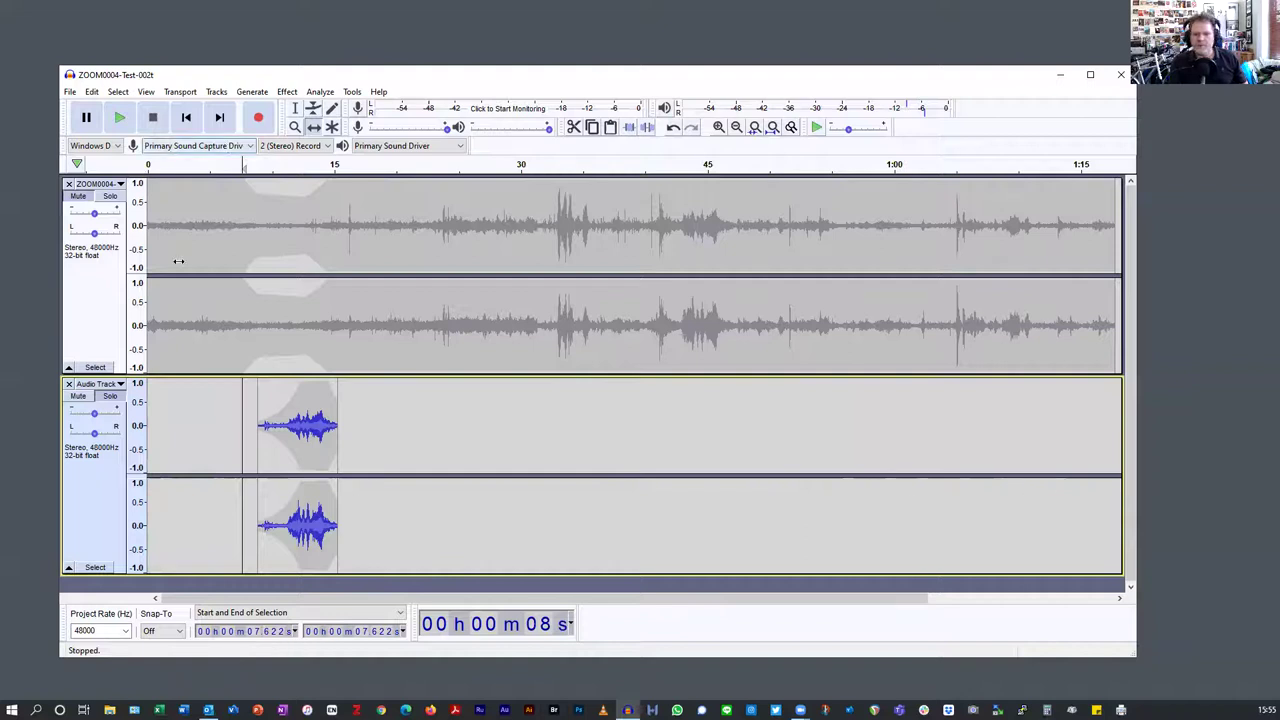
Step: Add another empty stereo track to the project
click(254, 92)
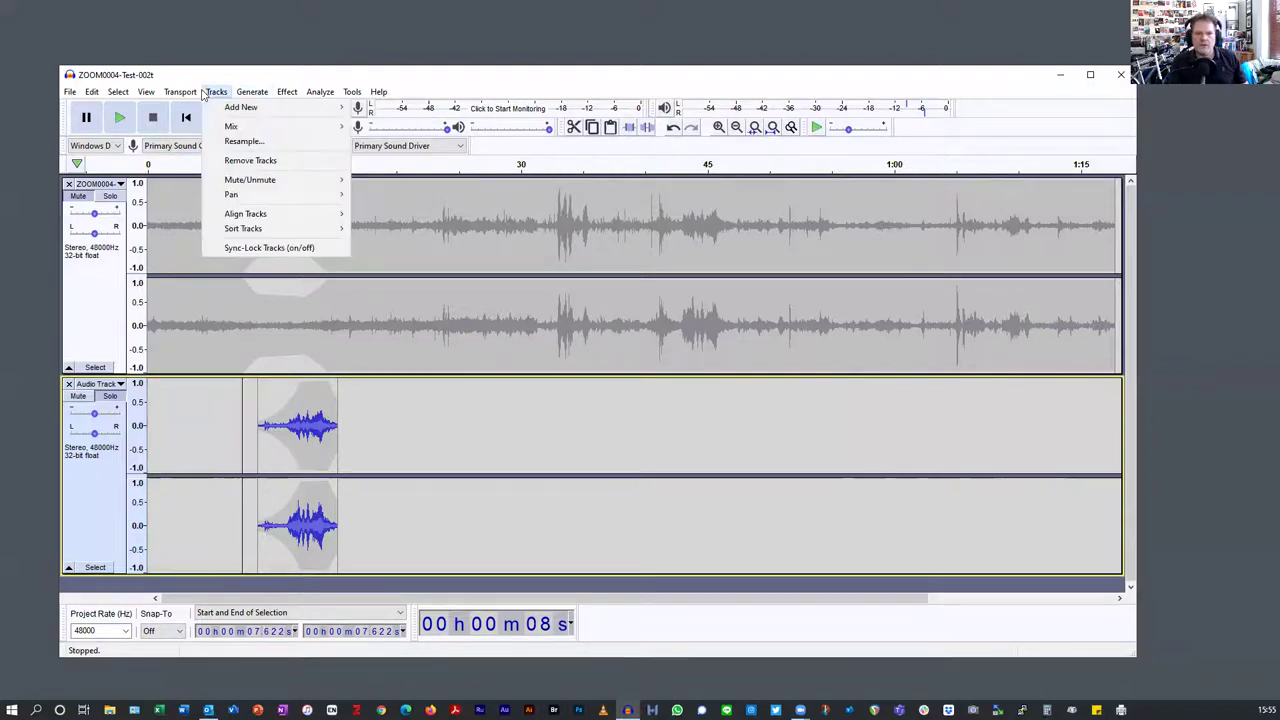
mouse_move(300, 107)
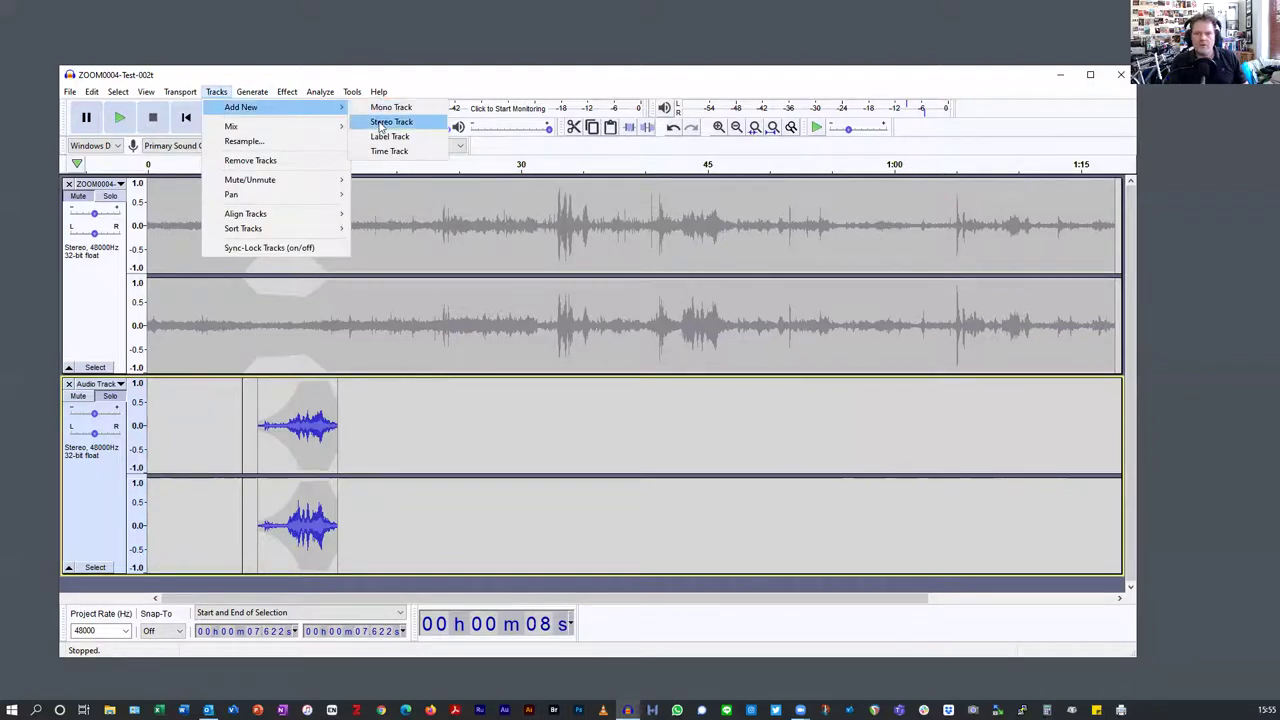
click(373, 121)
Step: Look over the stacked tracks, from the original recording and the layered clip to the empty stereo track
scroll(325, 331, up, 3)
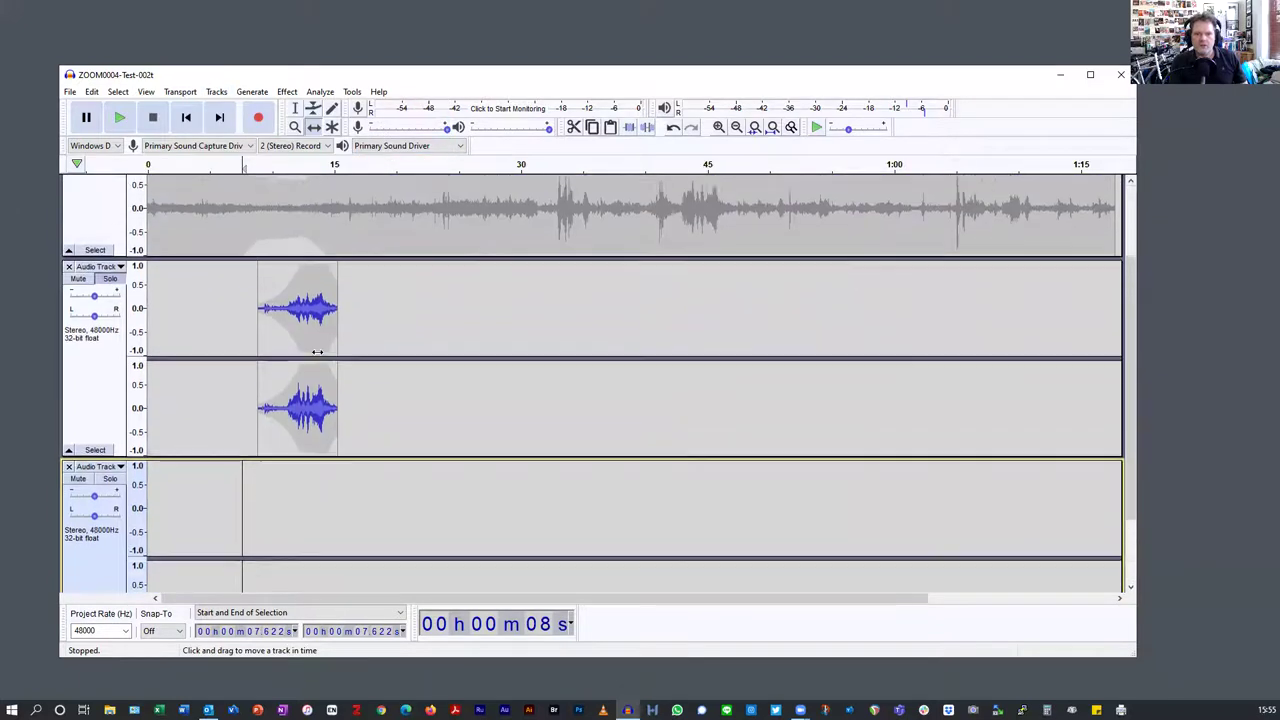
scroll(325, 331, up, 1)
scroll(325, 331, down, 4)
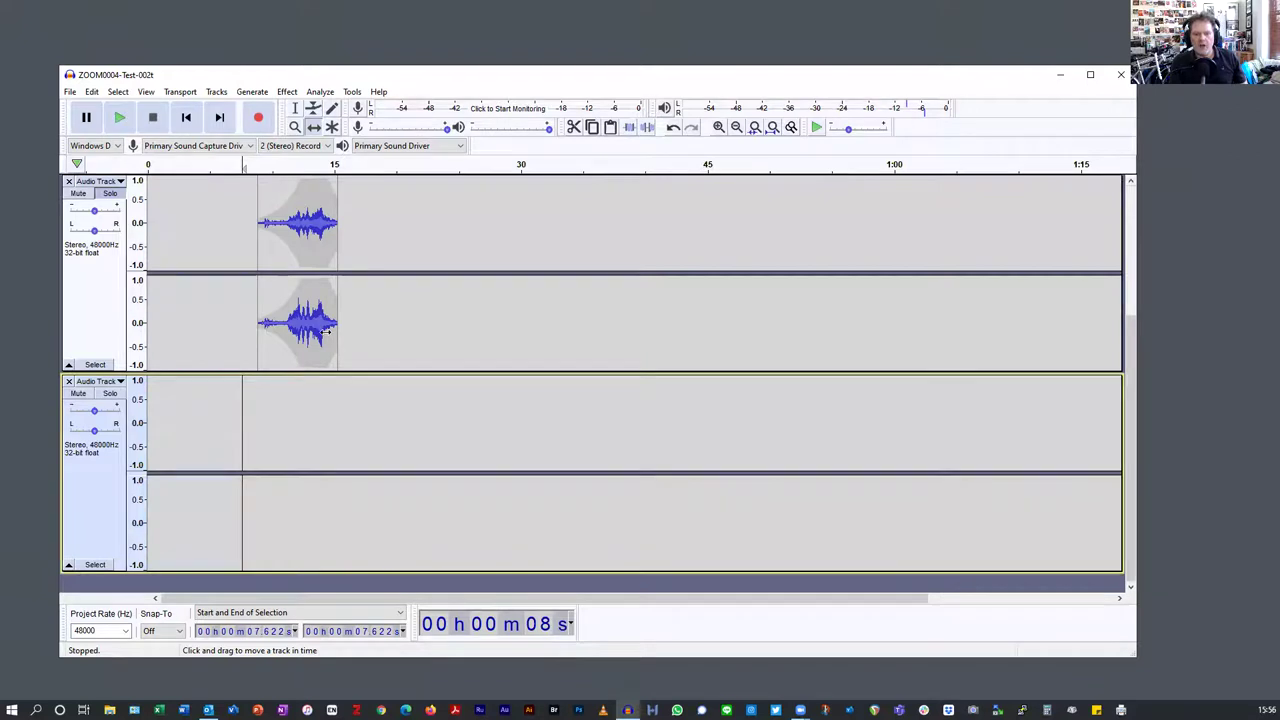
scroll(214, 475, up, 4)
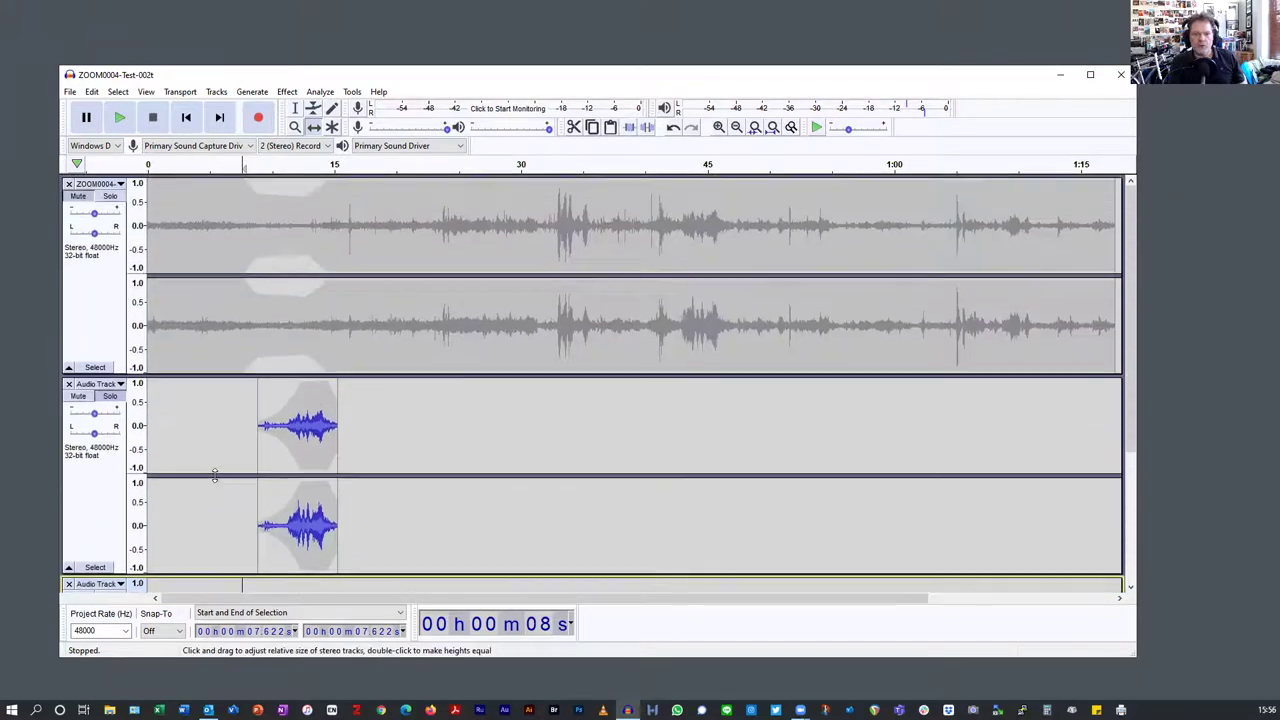
scroll(108, 470, down, 4)
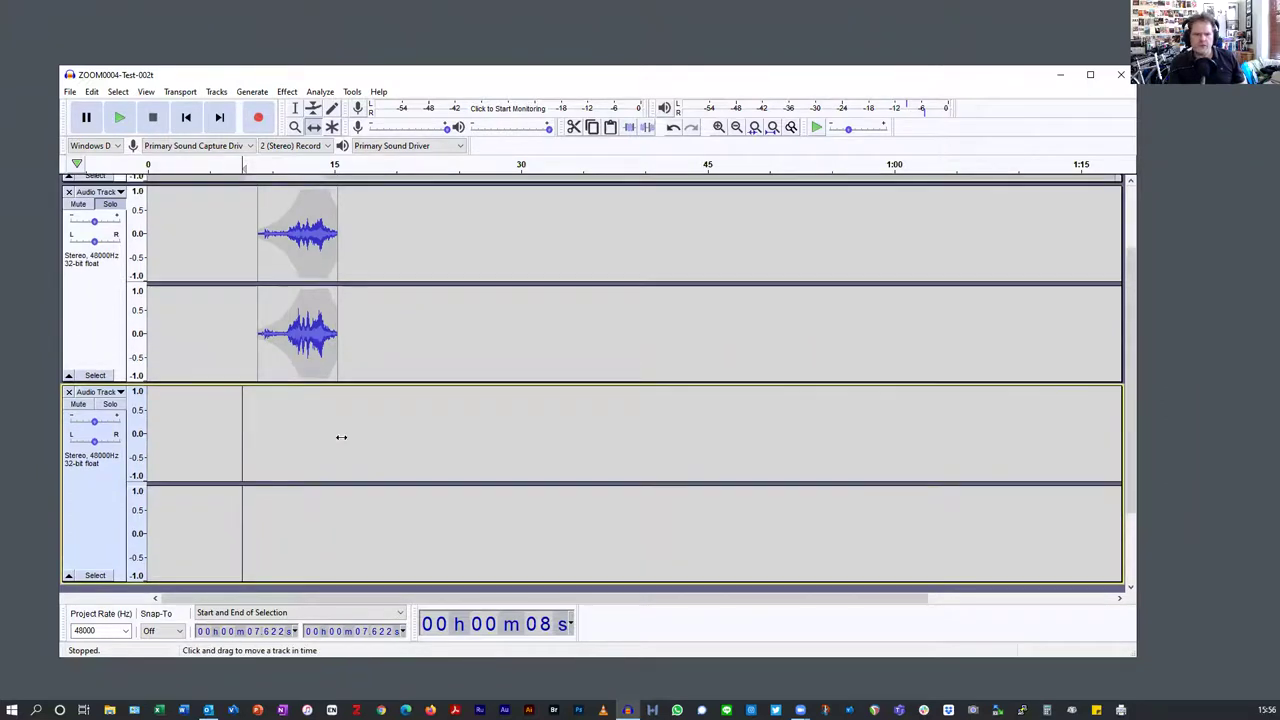
scroll(340, 437, up, 4)
scroll(341, 437, down, 3)
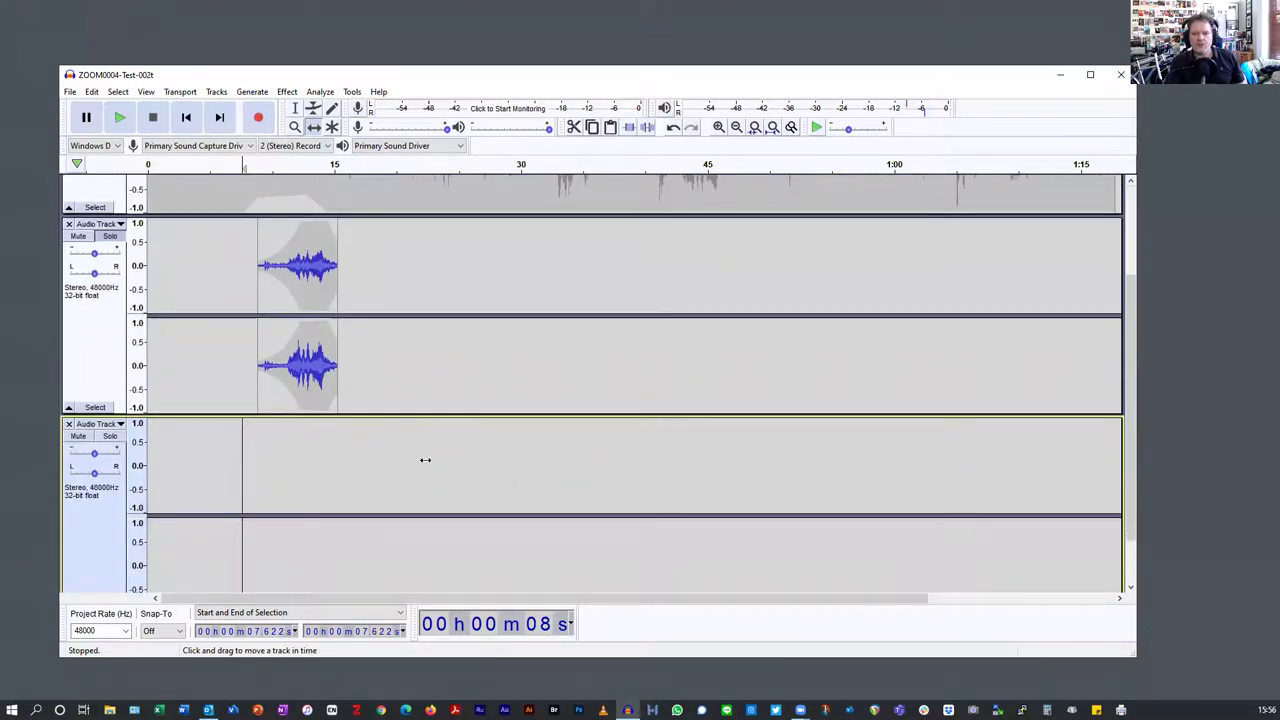
scroll(425, 460, up, 3)
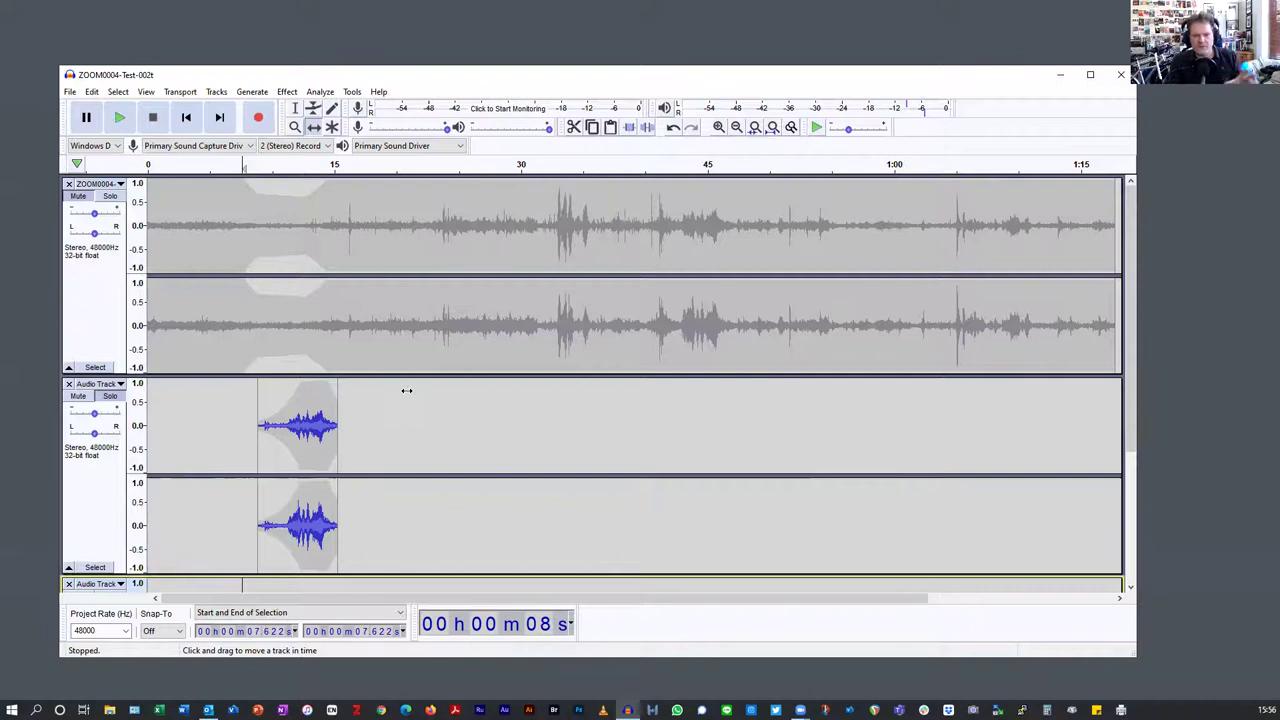
scroll(414, 374, down, 4)
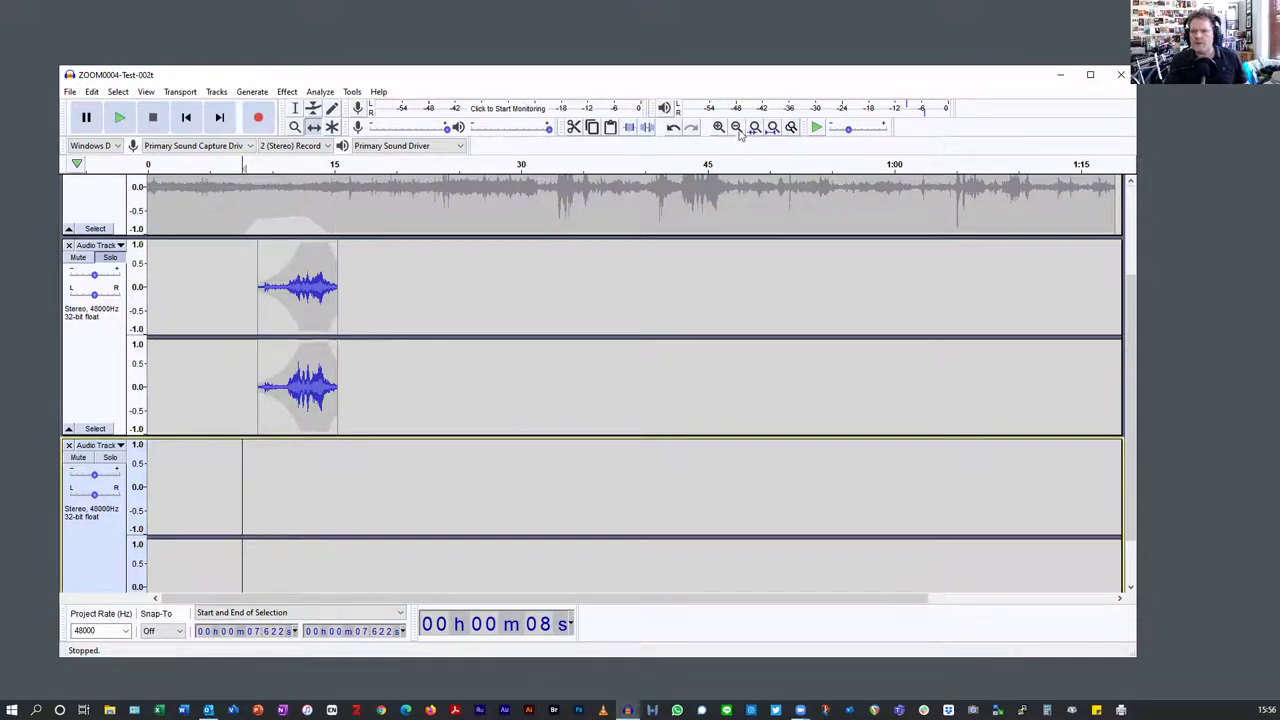
scroll(752, 245, up, 1)
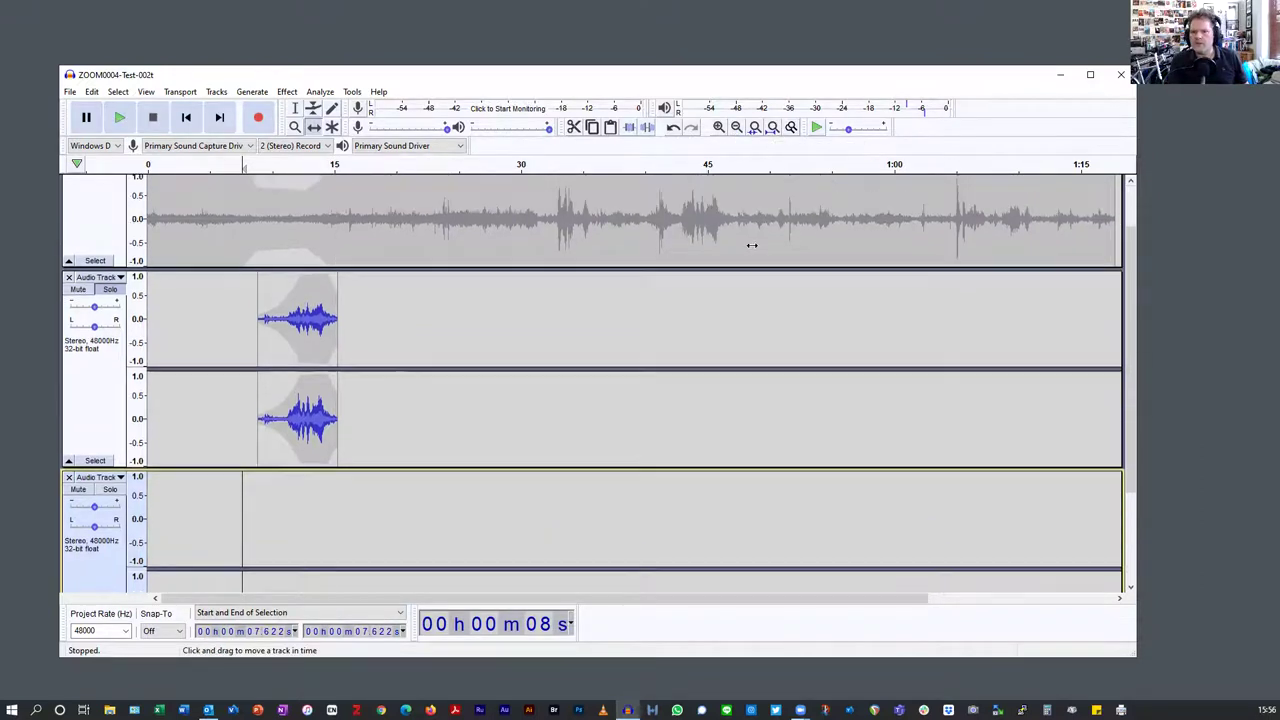
scroll(745, 241, up, 3)
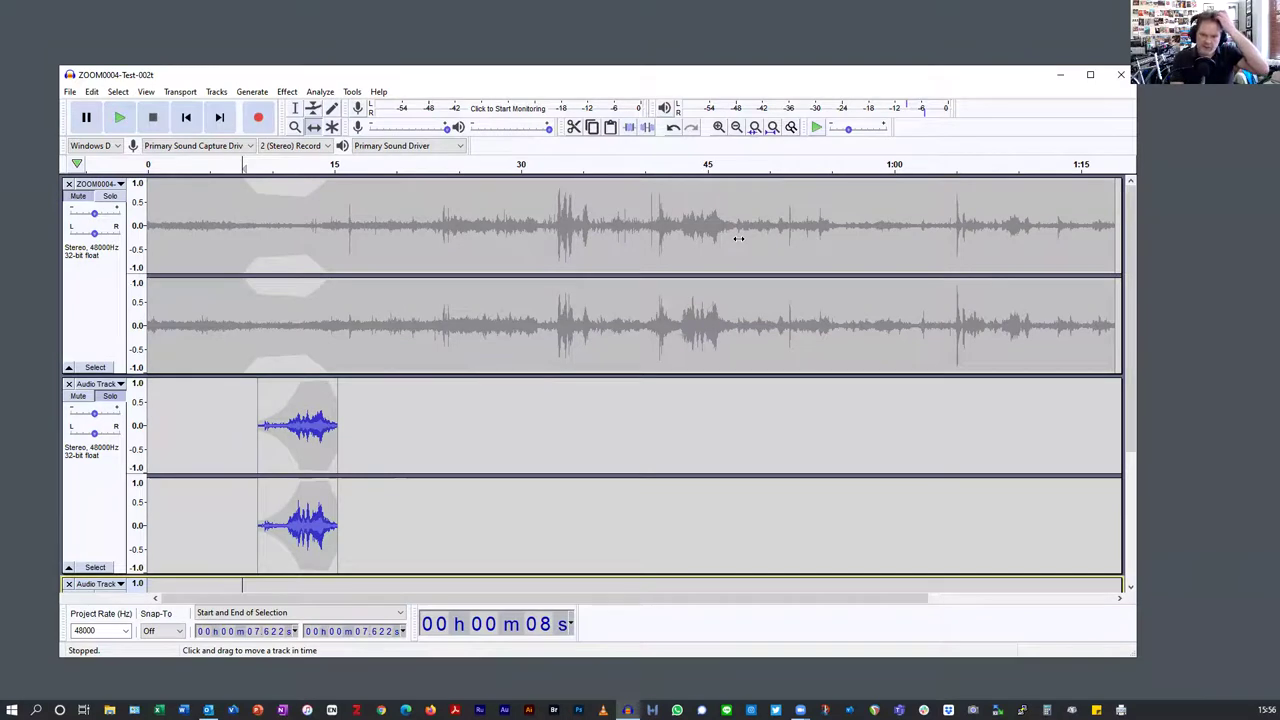
click(70, 93)
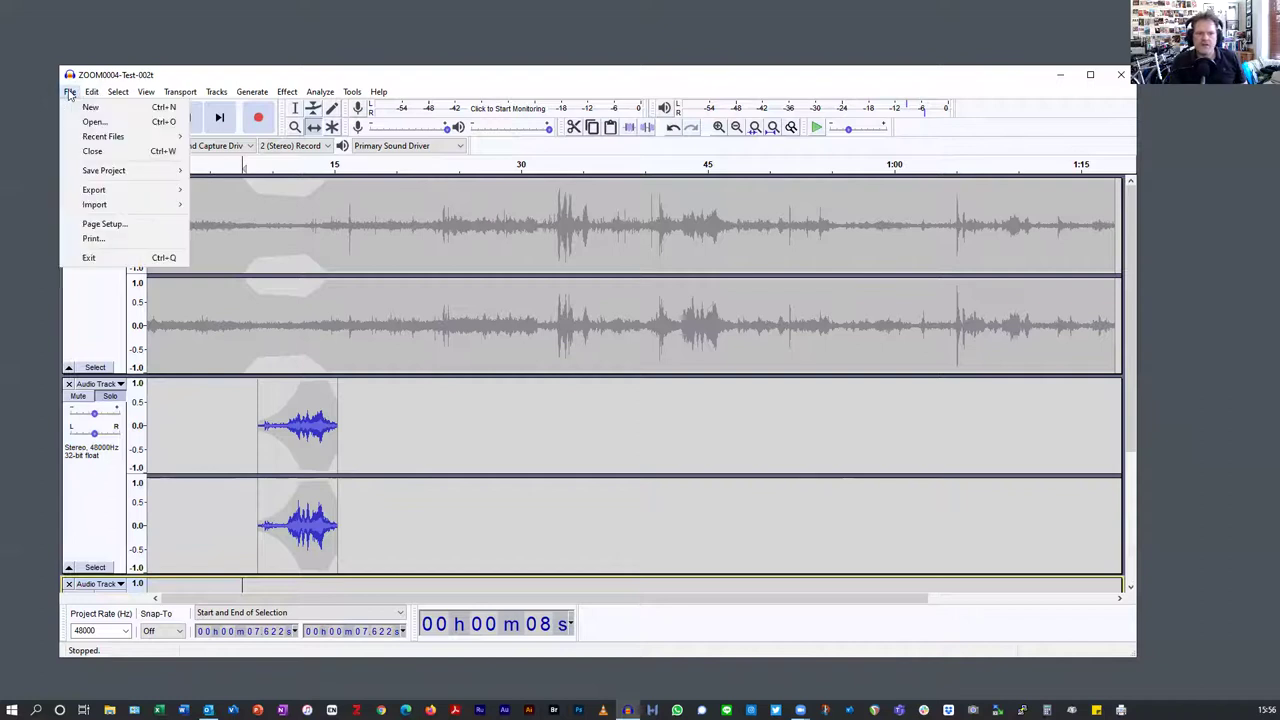
mouse_move(97, 93)
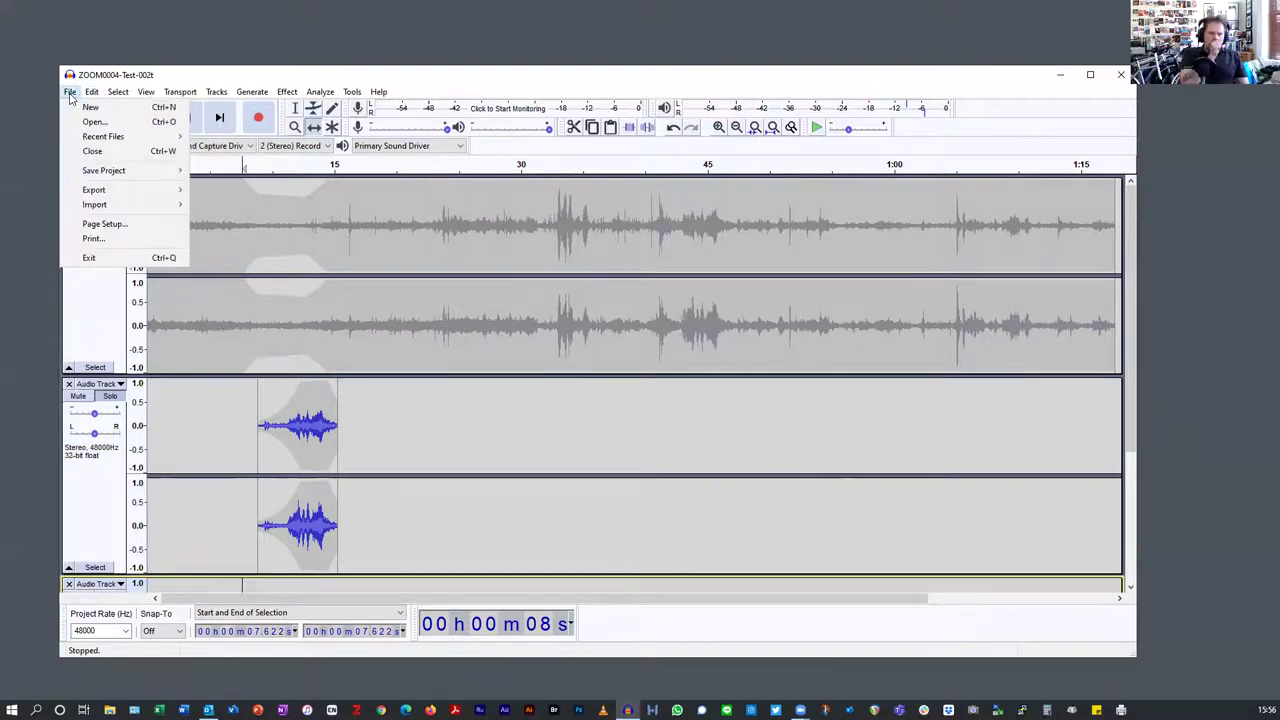
mouse_move(83, 190)
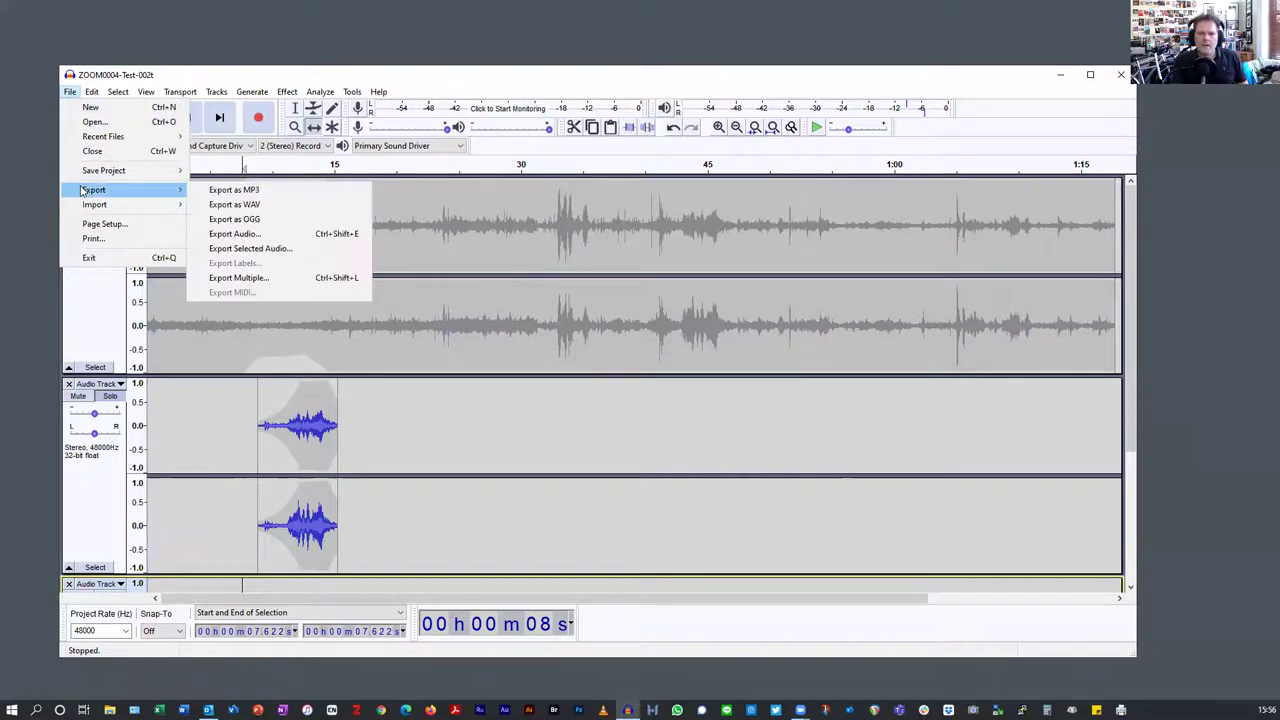
Step: Select all three tracks together: the original recording, the layered clip track and the empty stereo track
click(93, 323)
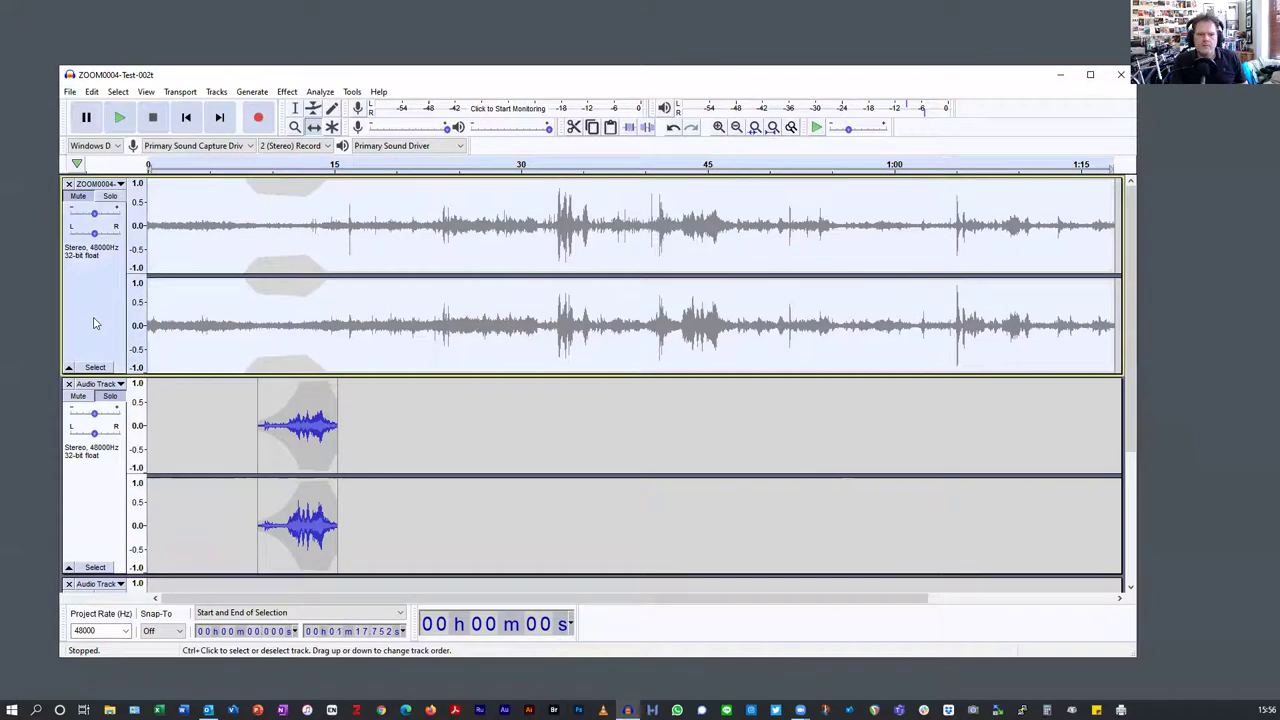
click(105, 487)
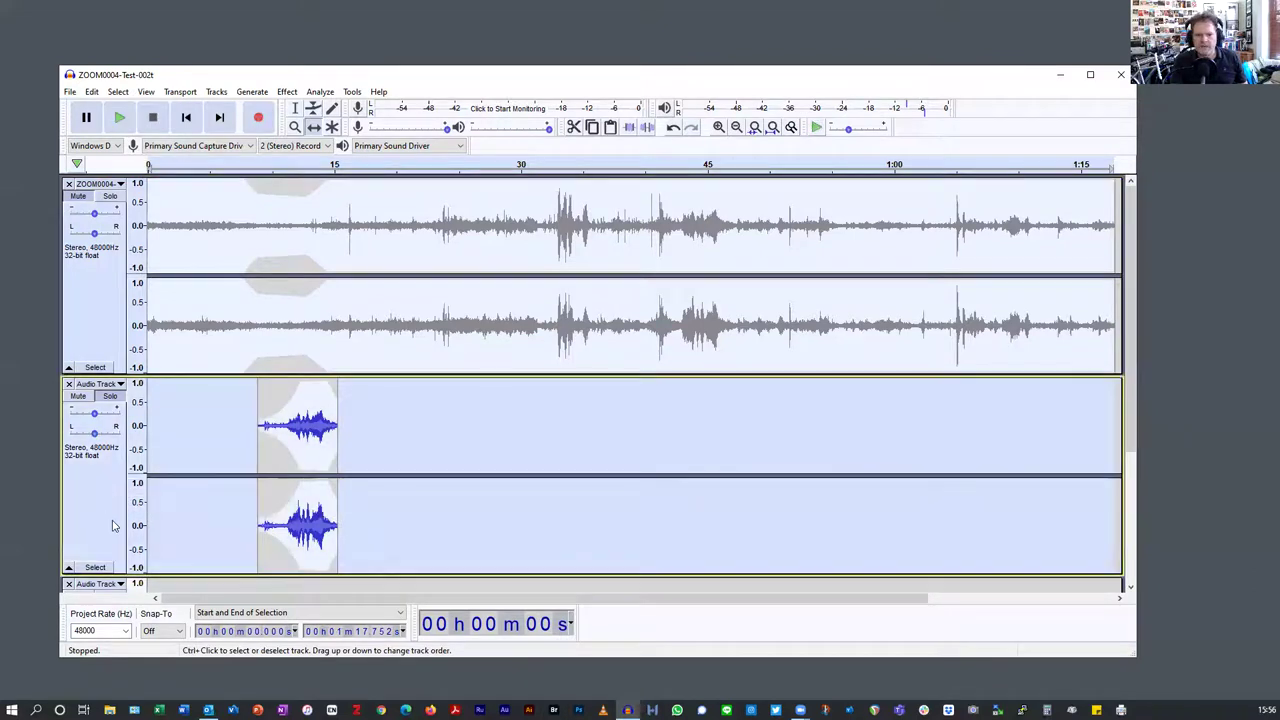
scroll(112, 517, down, 1)
scroll(112, 517, down, 2)
click(106, 534)
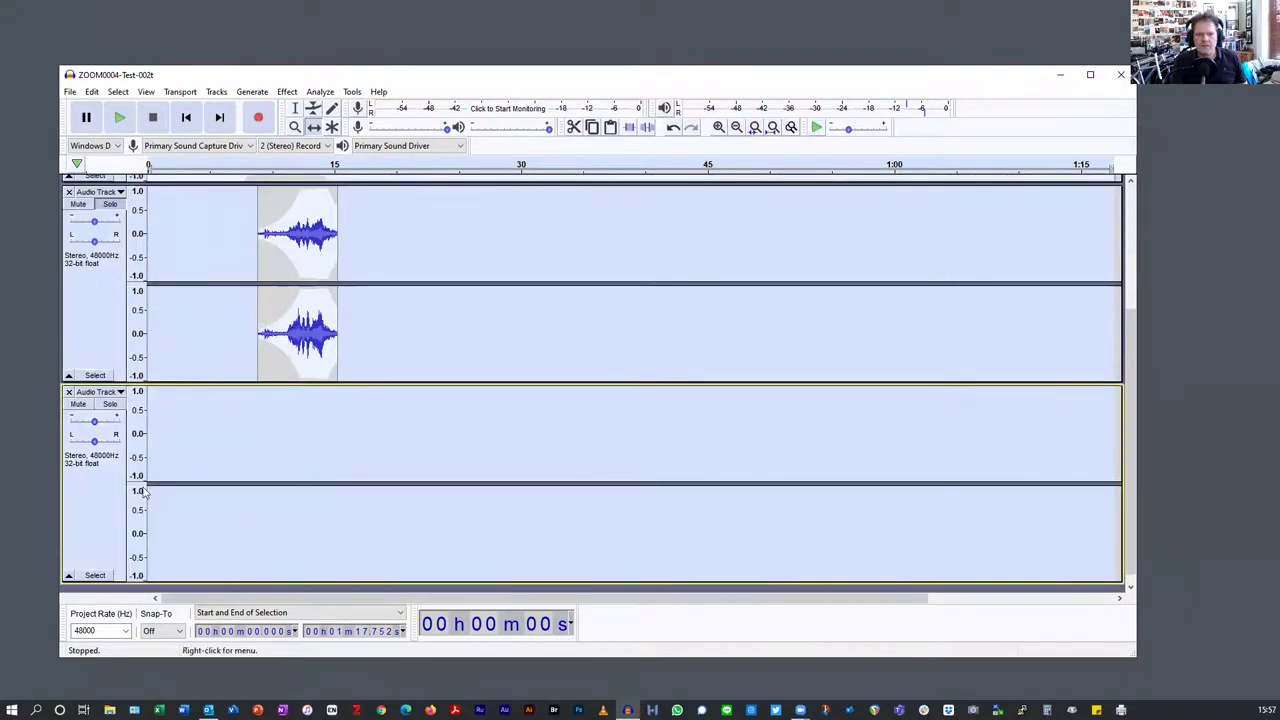
scroll(160, 479, up, 3)
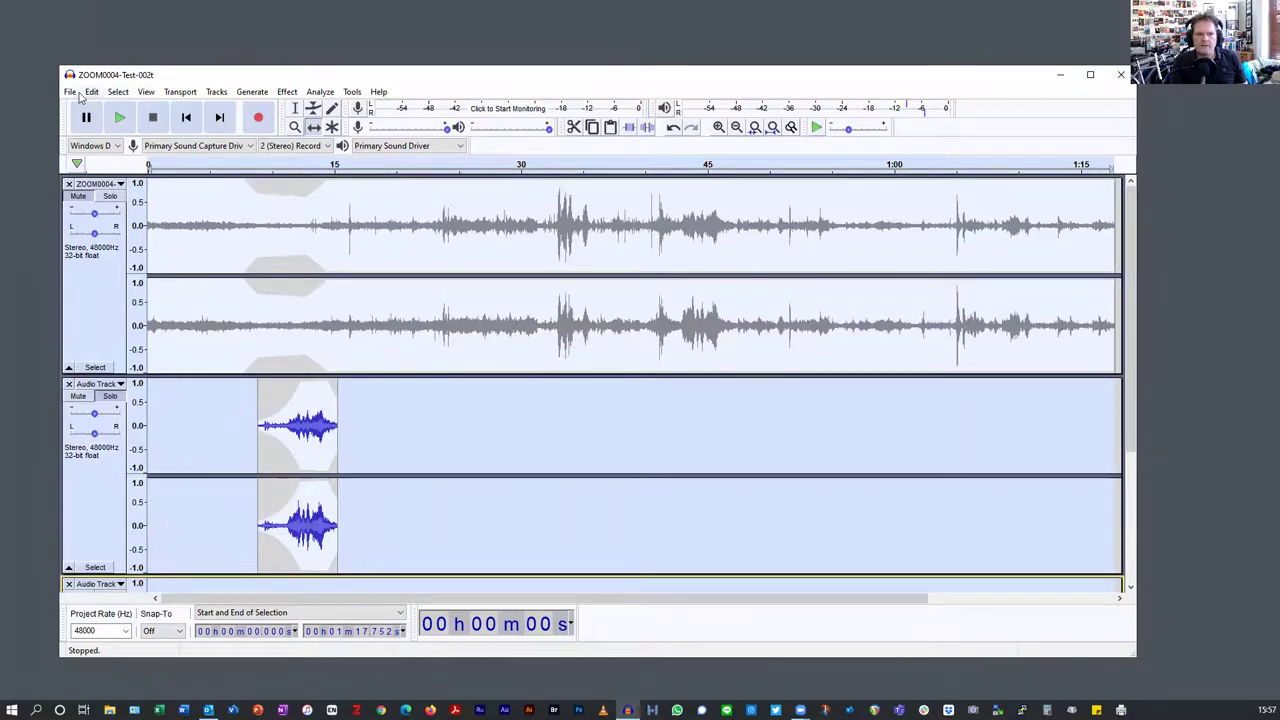
Step: Mix and render the three selected tracks to a new track, and look over the mixed waveform beneath the originals
click(71, 92)
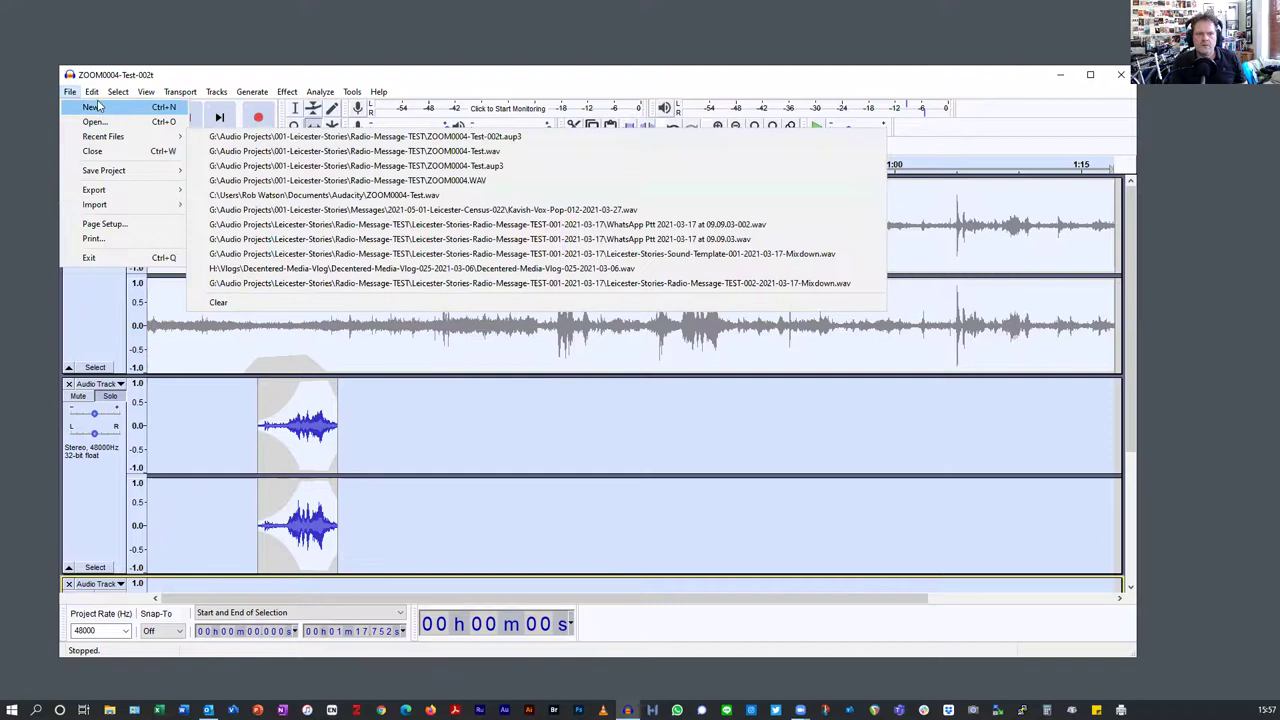
mouse_move(93, 95)
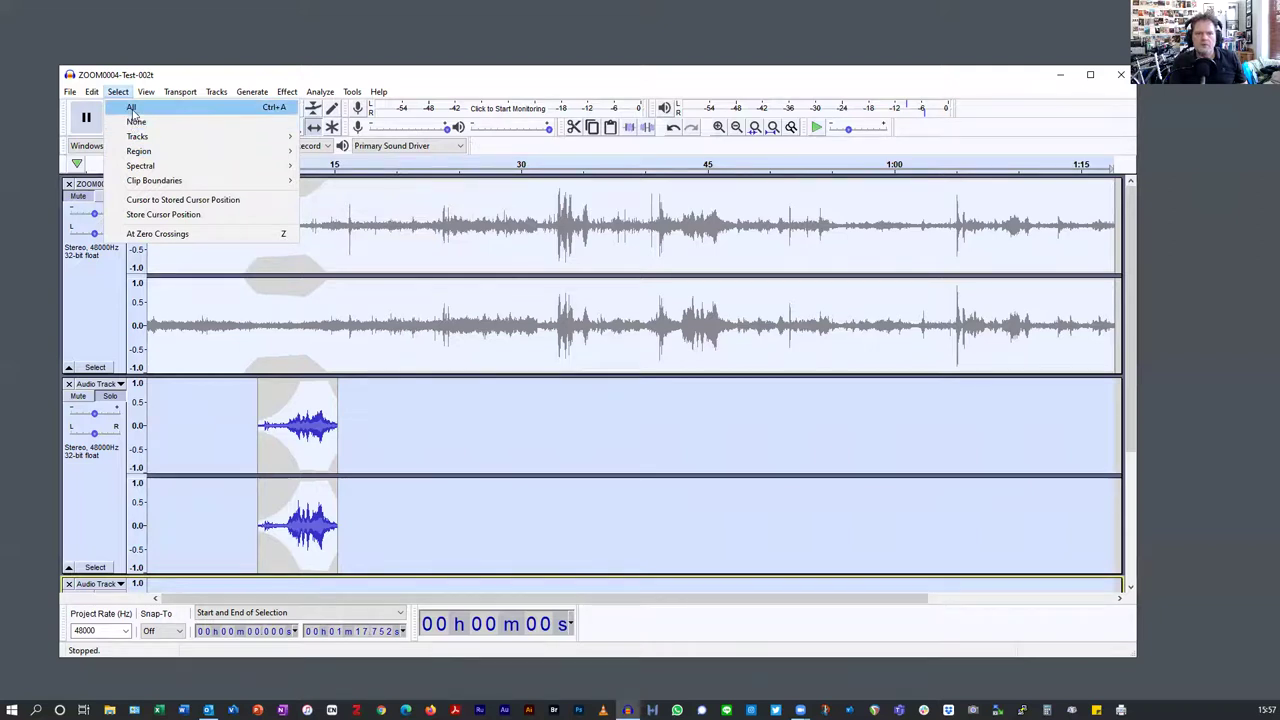
mouse_move(180, 94)
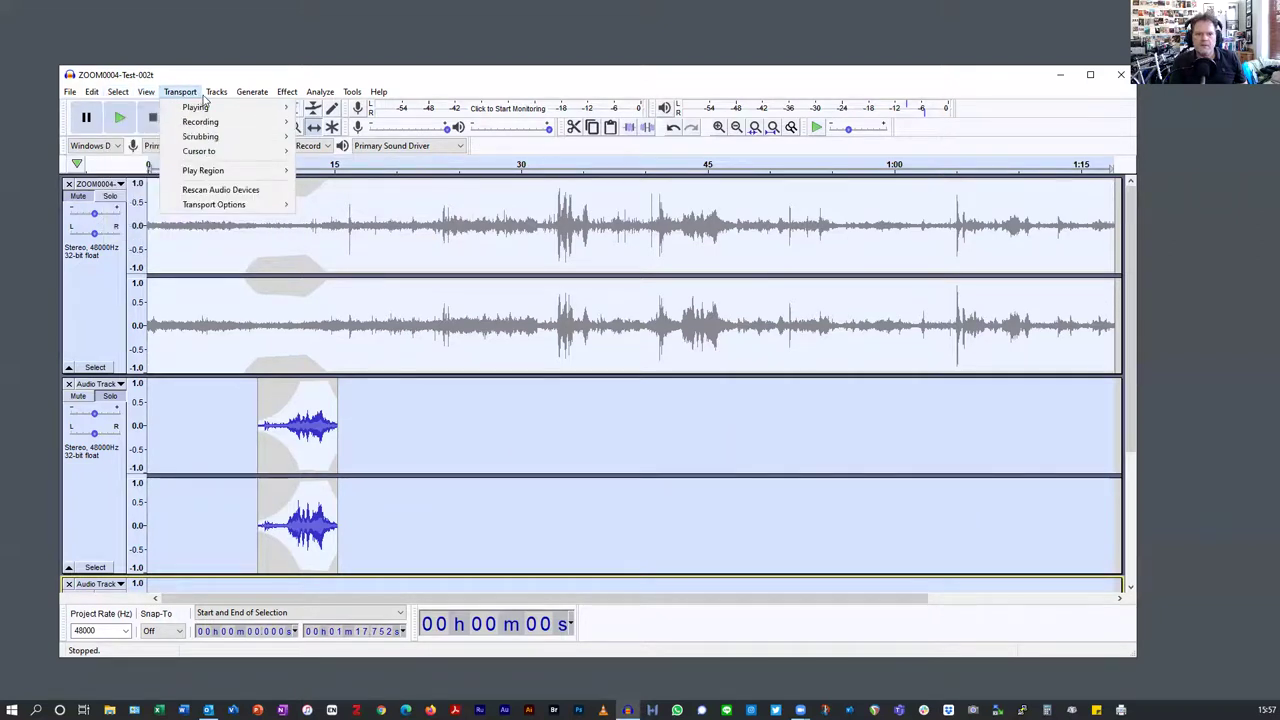
mouse_move(233, 130)
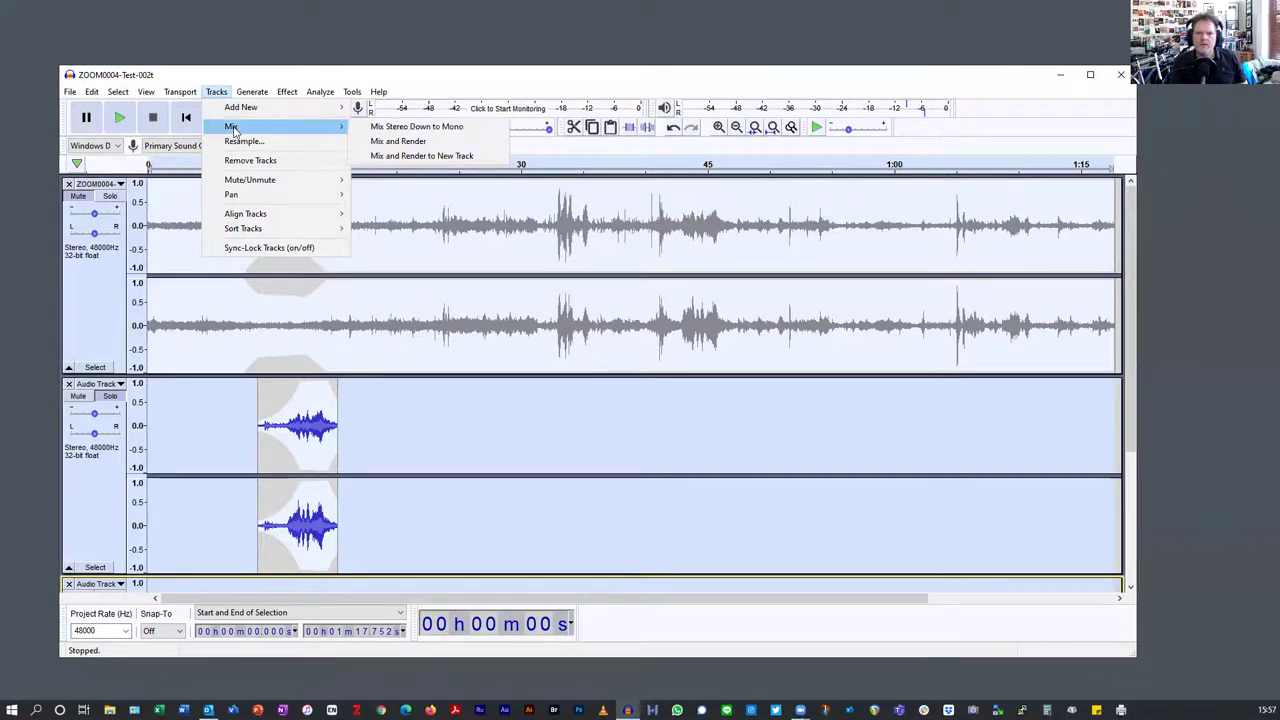
click(400, 156)
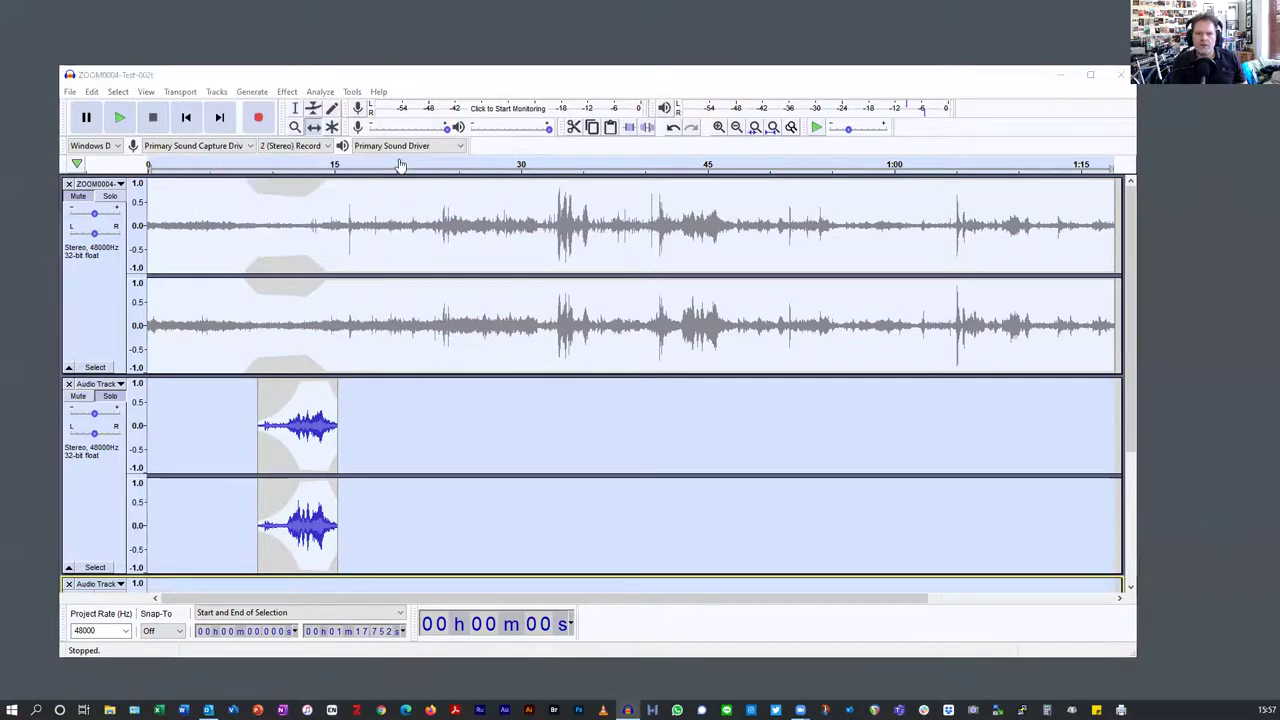
scroll(321, 448, down, 1)
scroll(320, 446, up, 5)
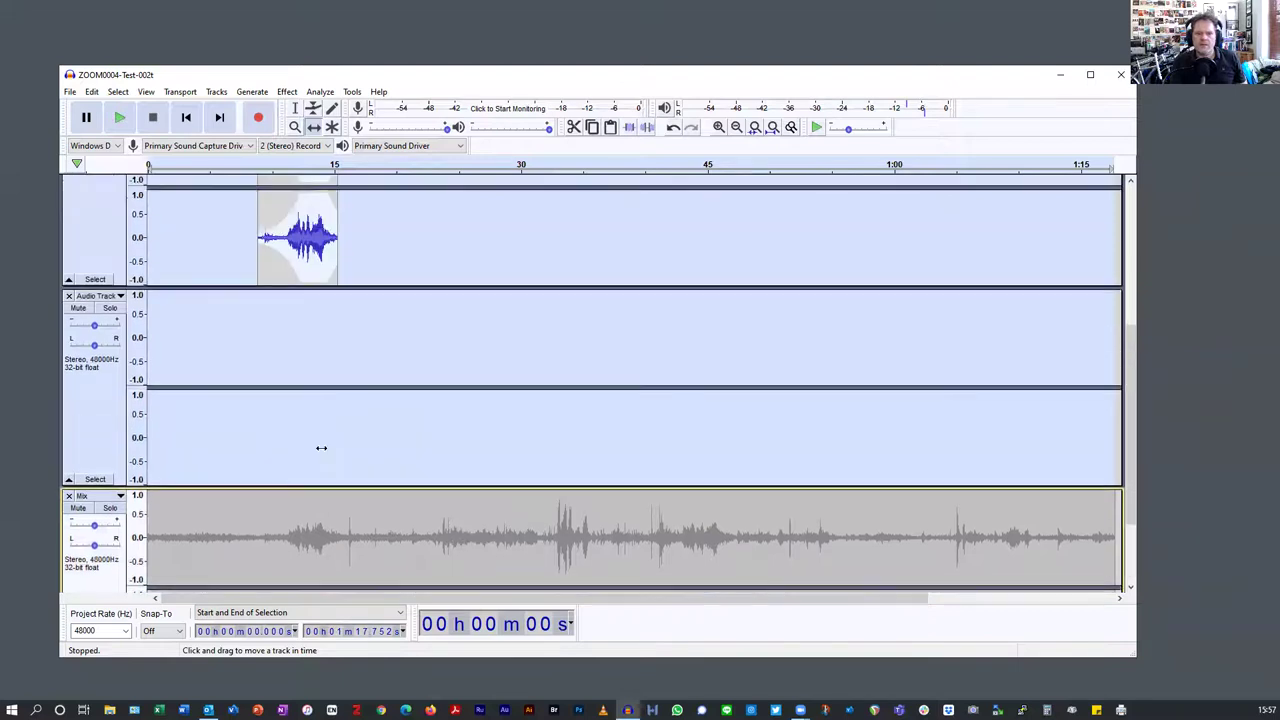
scroll(320, 440, down, 5)
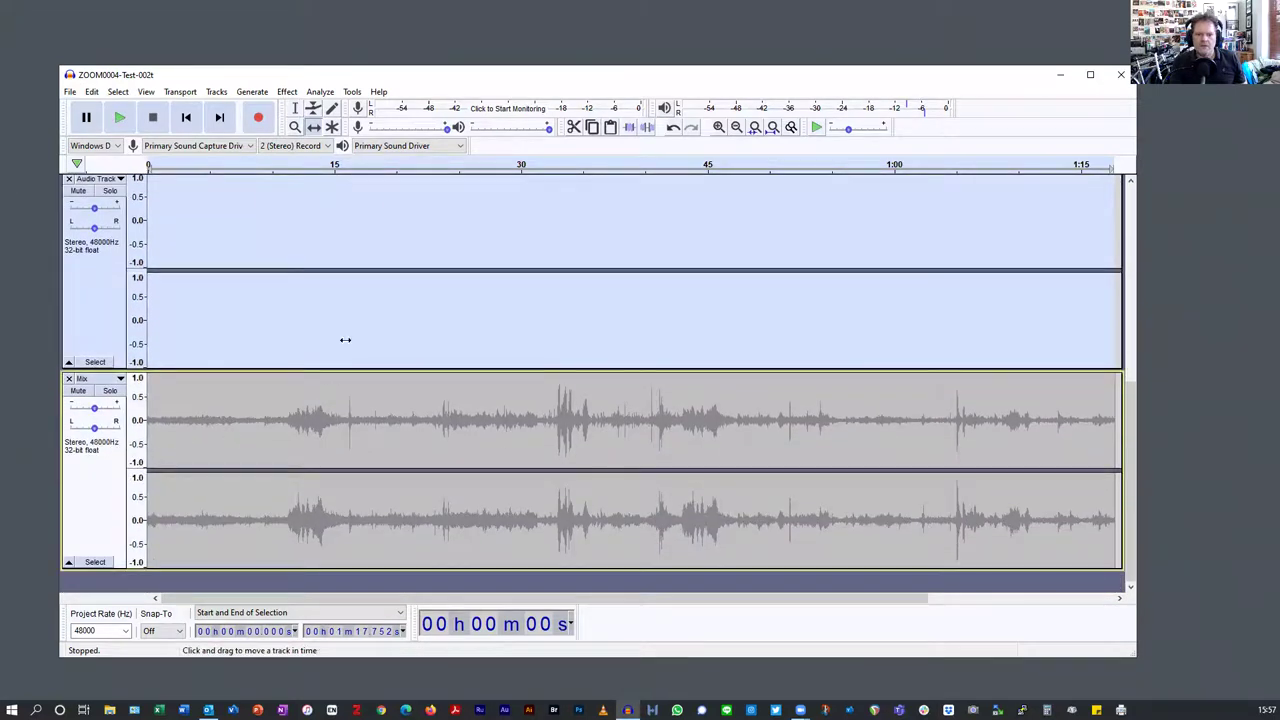
Step: Undo the last mix and render
click(92, 93)
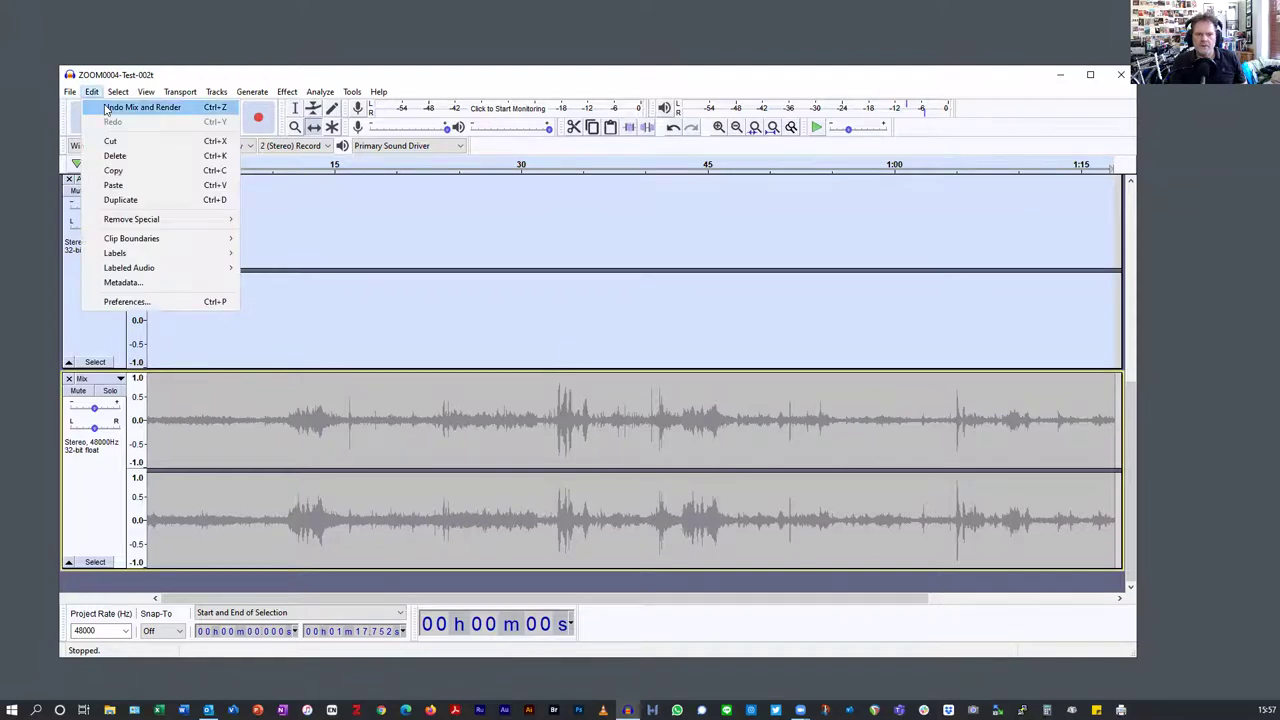
click(112, 108)
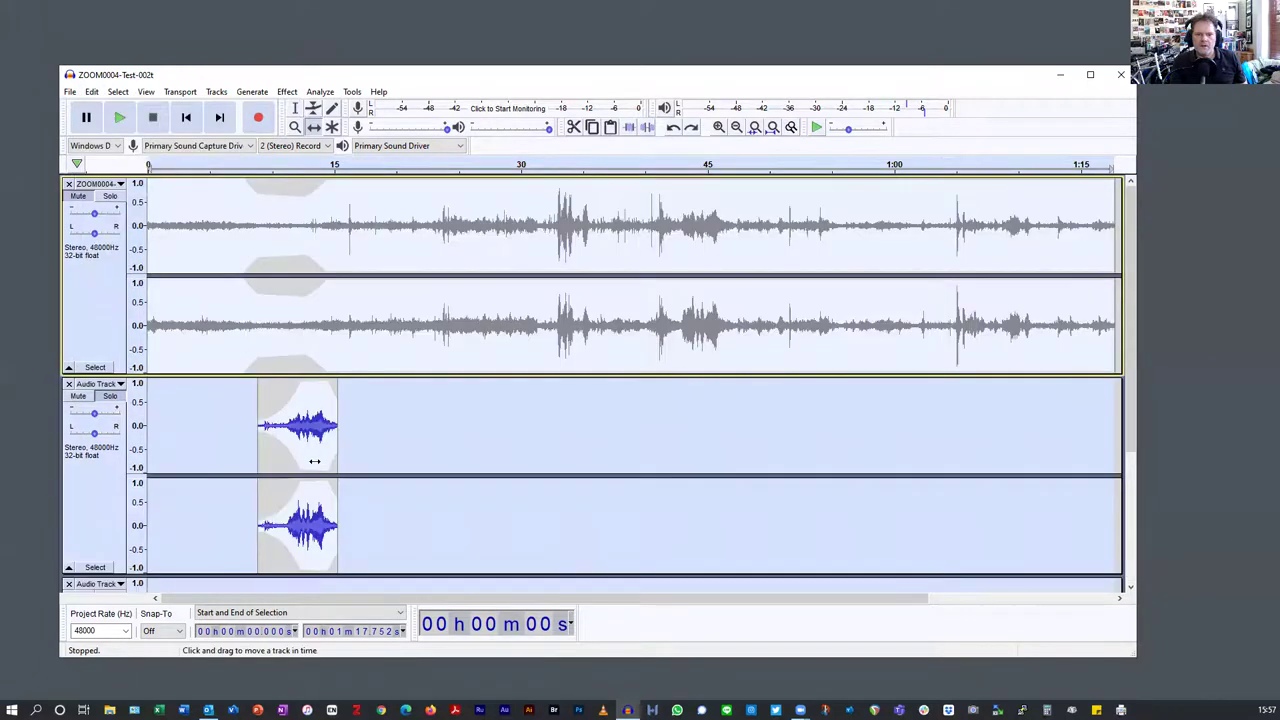
Step: Mix and render the selected tracks into one stereo track that replaces the originals
click(287, 92)
mouse_move(216, 92)
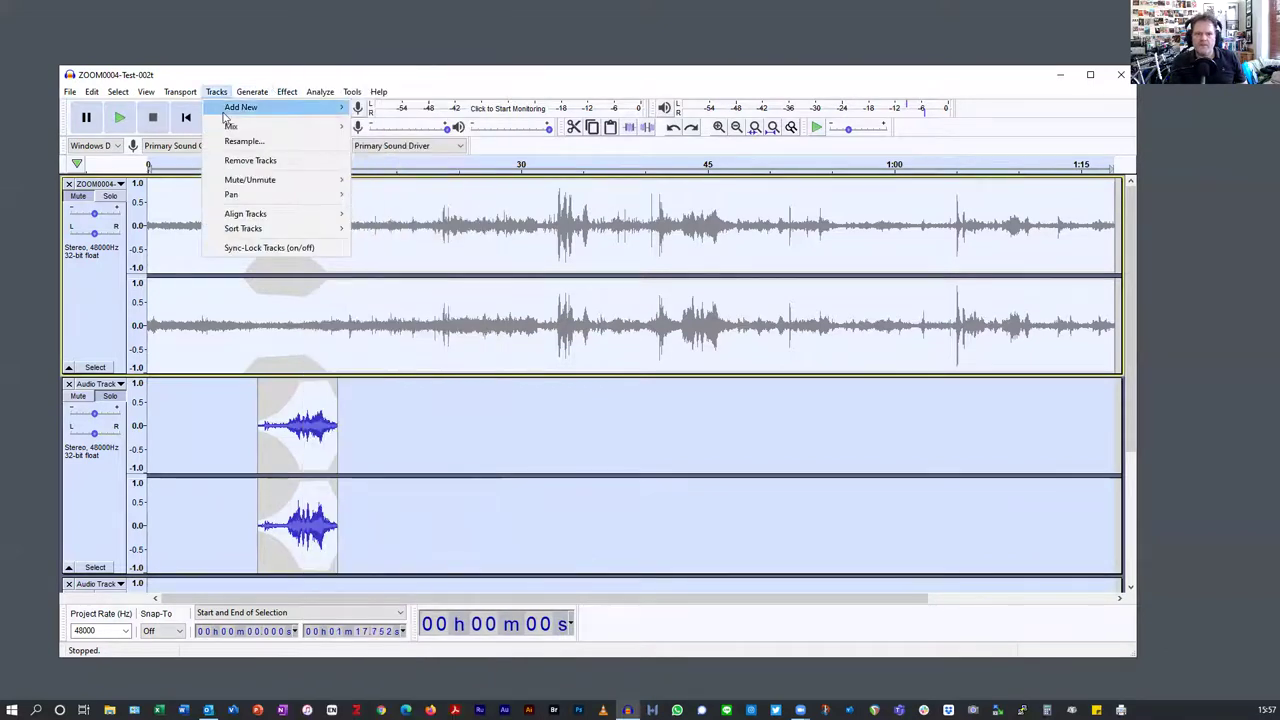
mouse_move(228, 127)
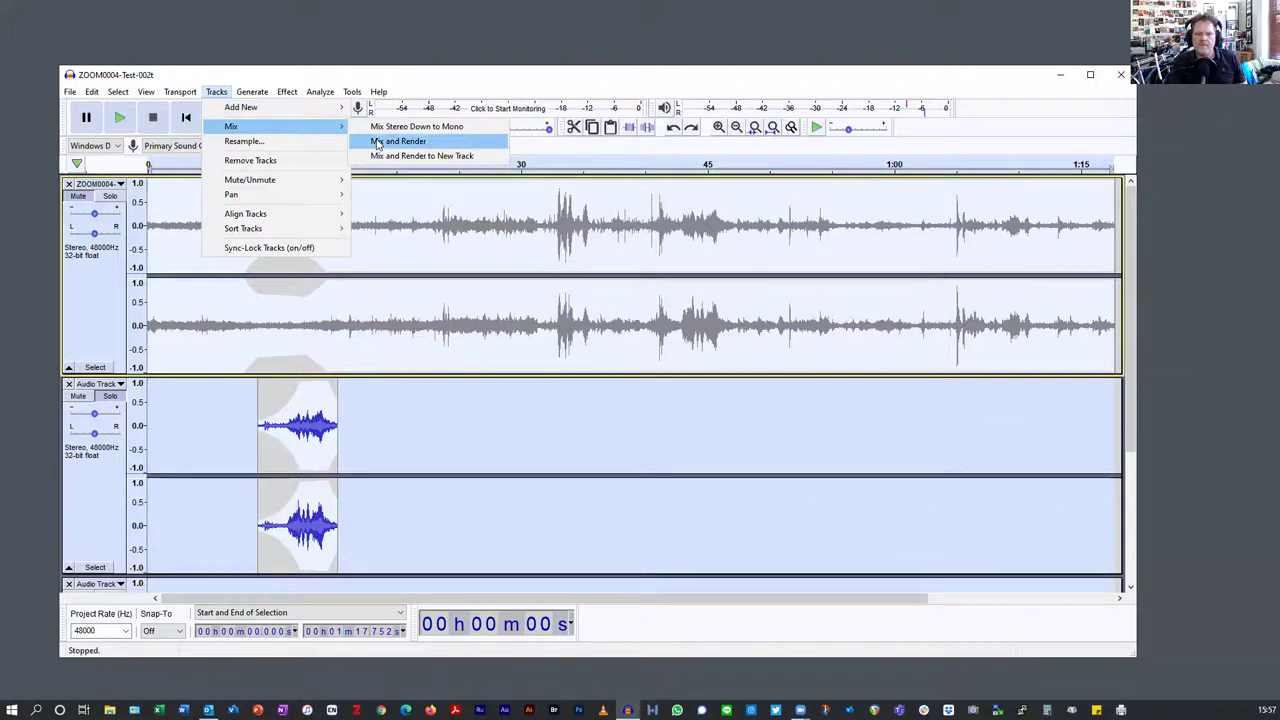
click(378, 142)
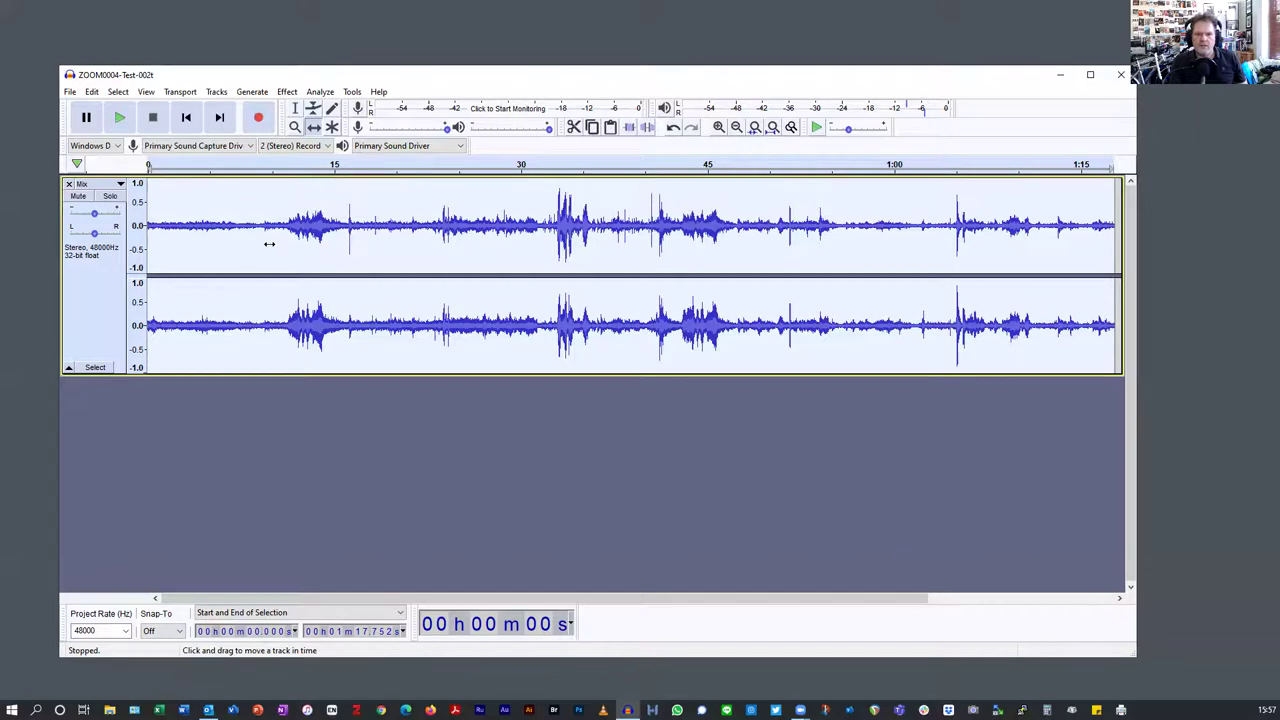
Step: Resample the mixed track to 44100 Hz
click(224, 92)
click(238, 141)
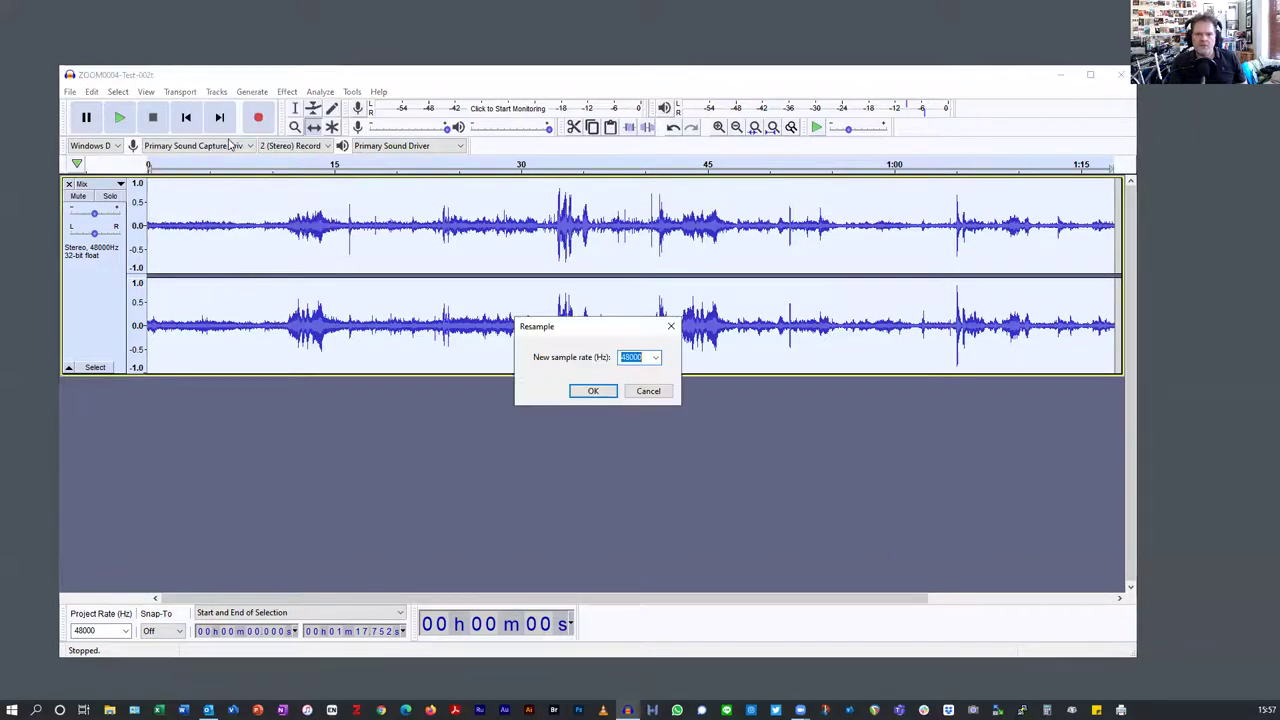
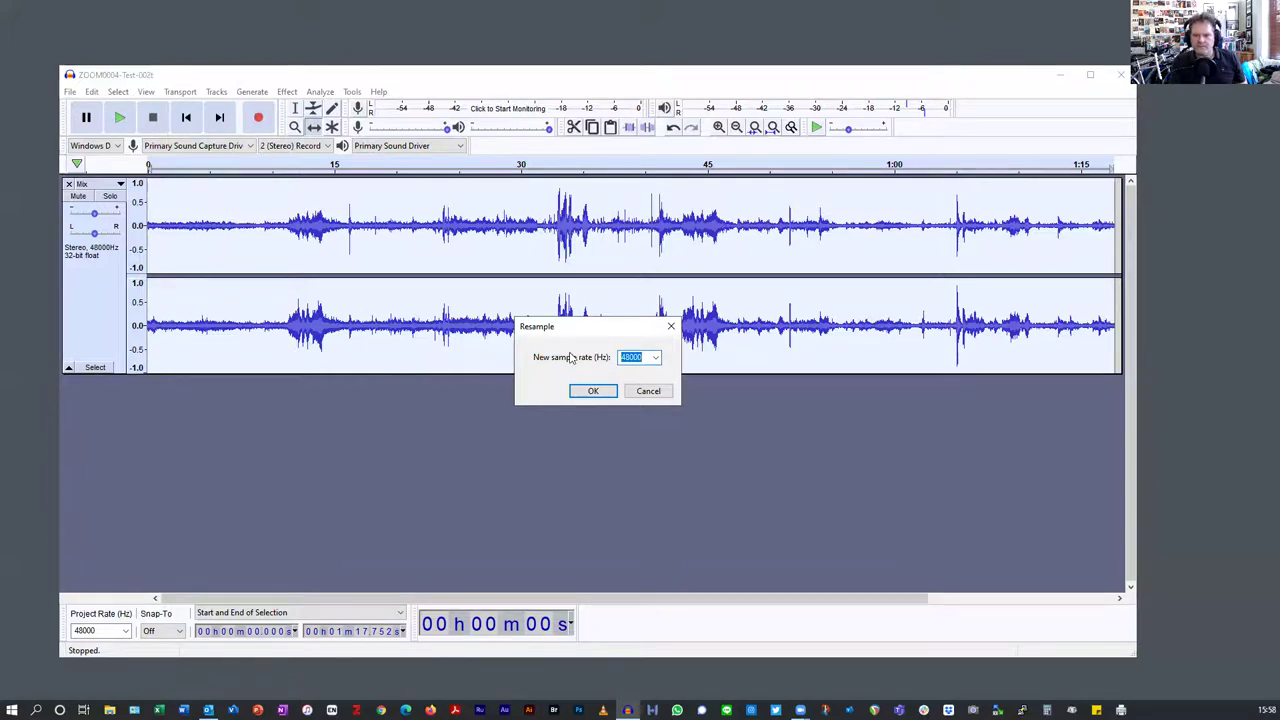
click(657, 358)
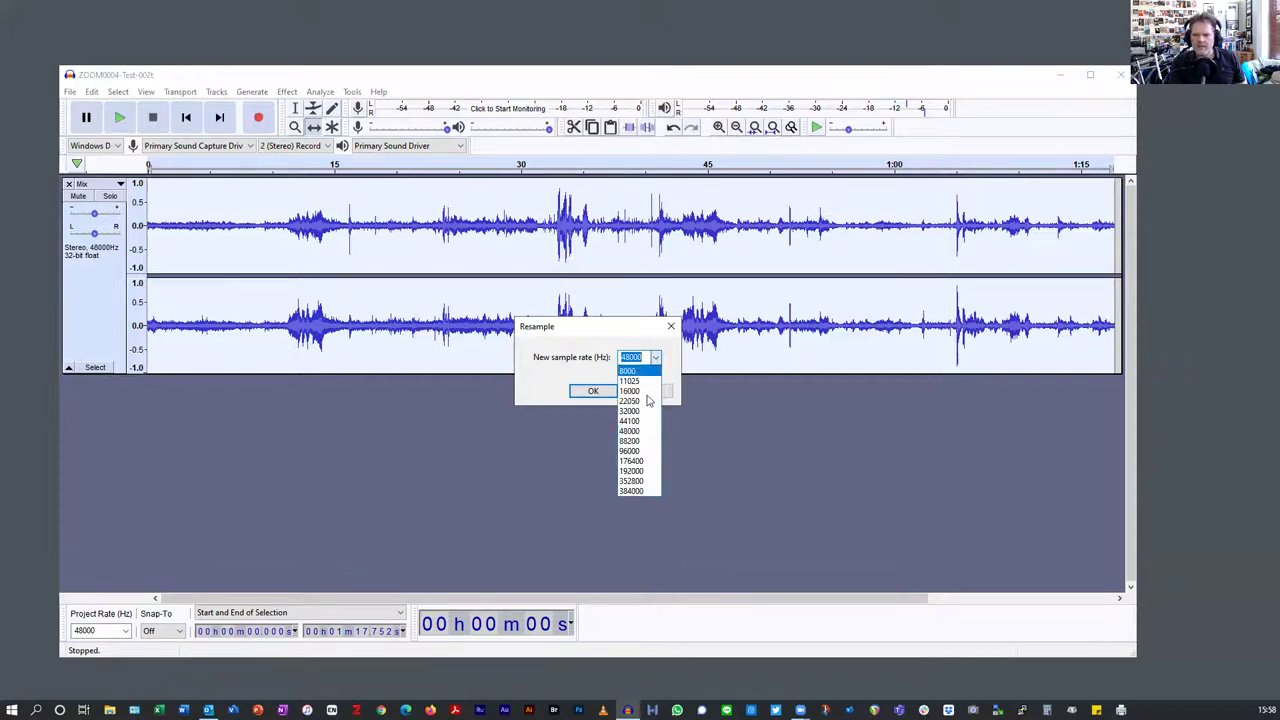
click(640, 428)
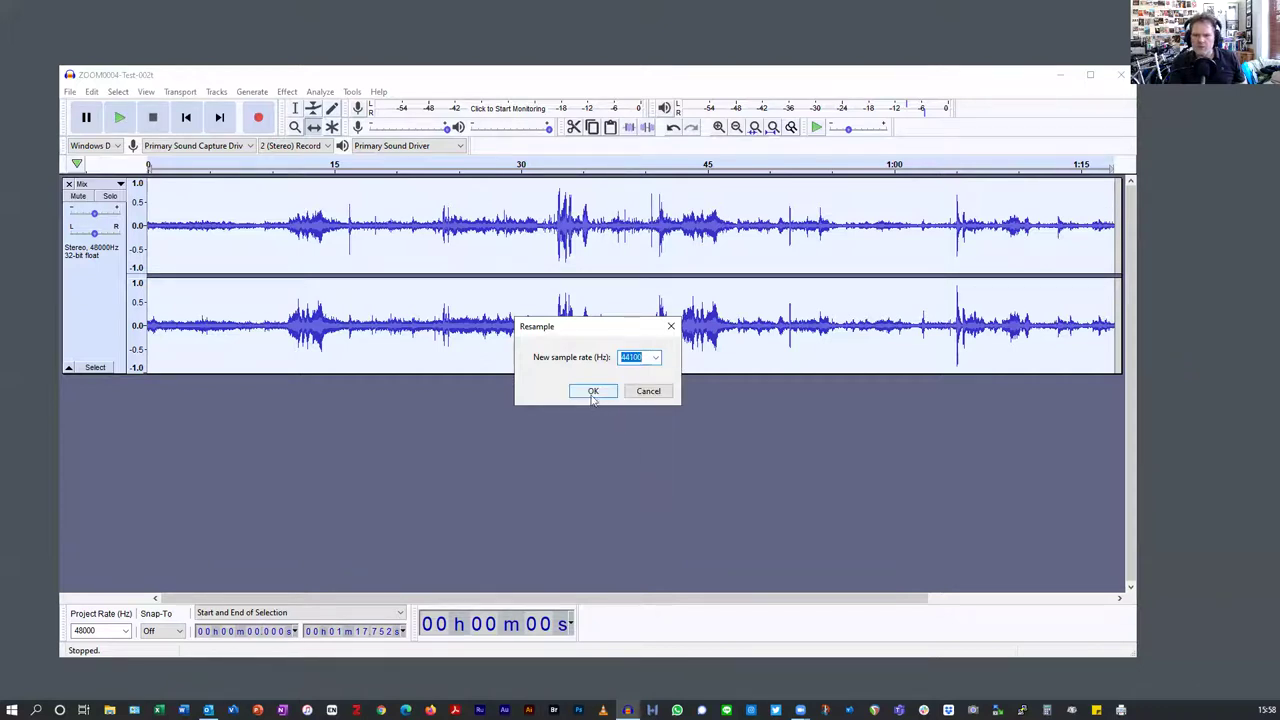
click(592, 392)
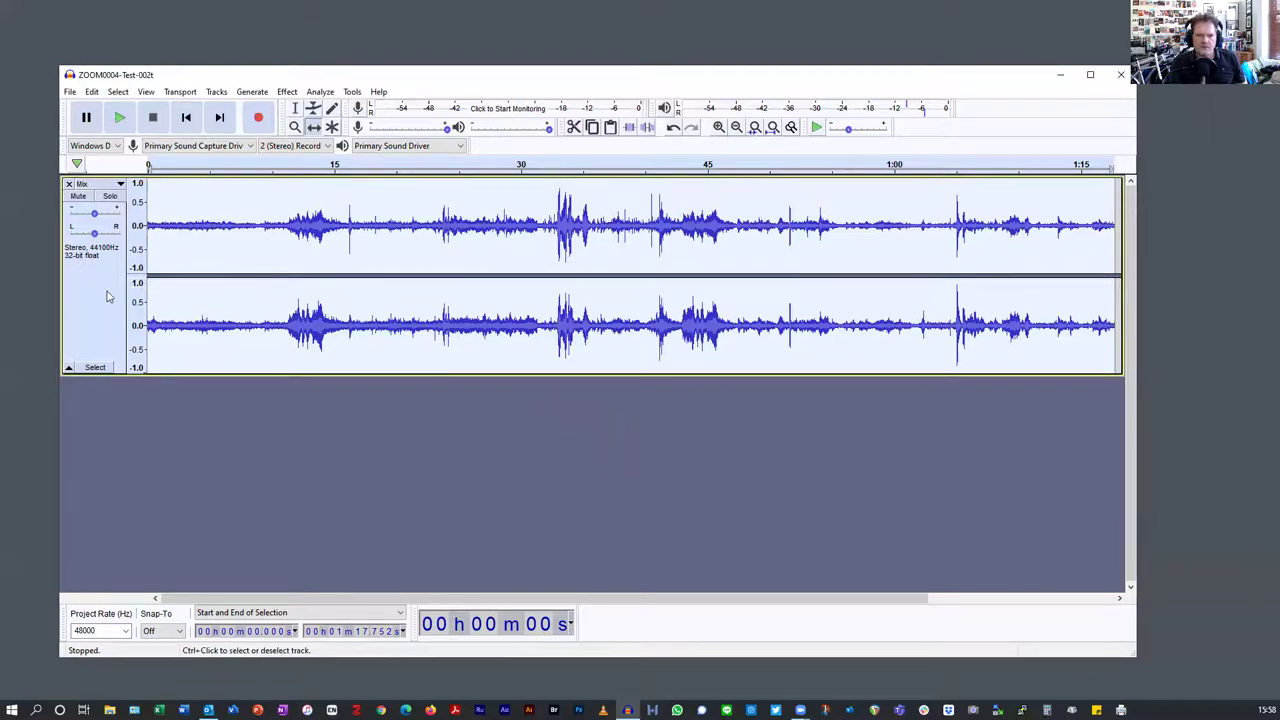
Step: Export the mix as a WAV file named ZOOM0004-Mix-001.wav in the Radio-Message-TEST folder, leaving the metadata tags empty
click(75, 94)
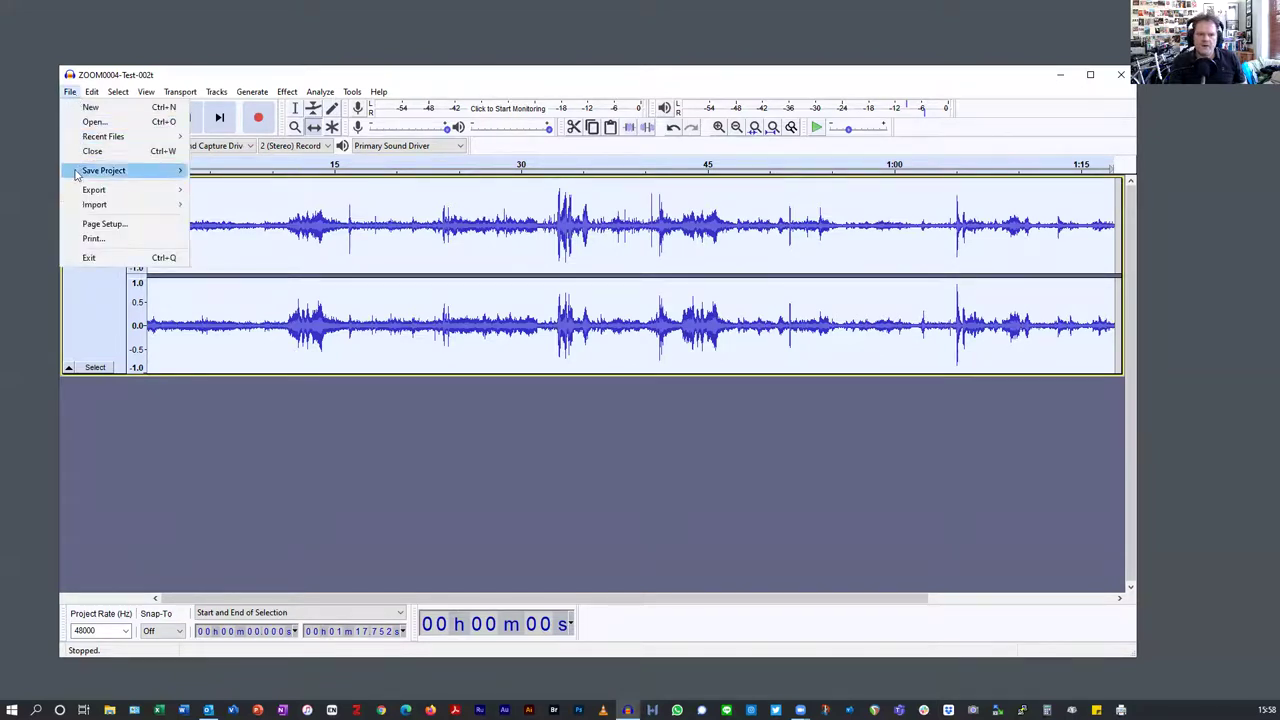
mouse_move(110, 190)
click(250, 205)
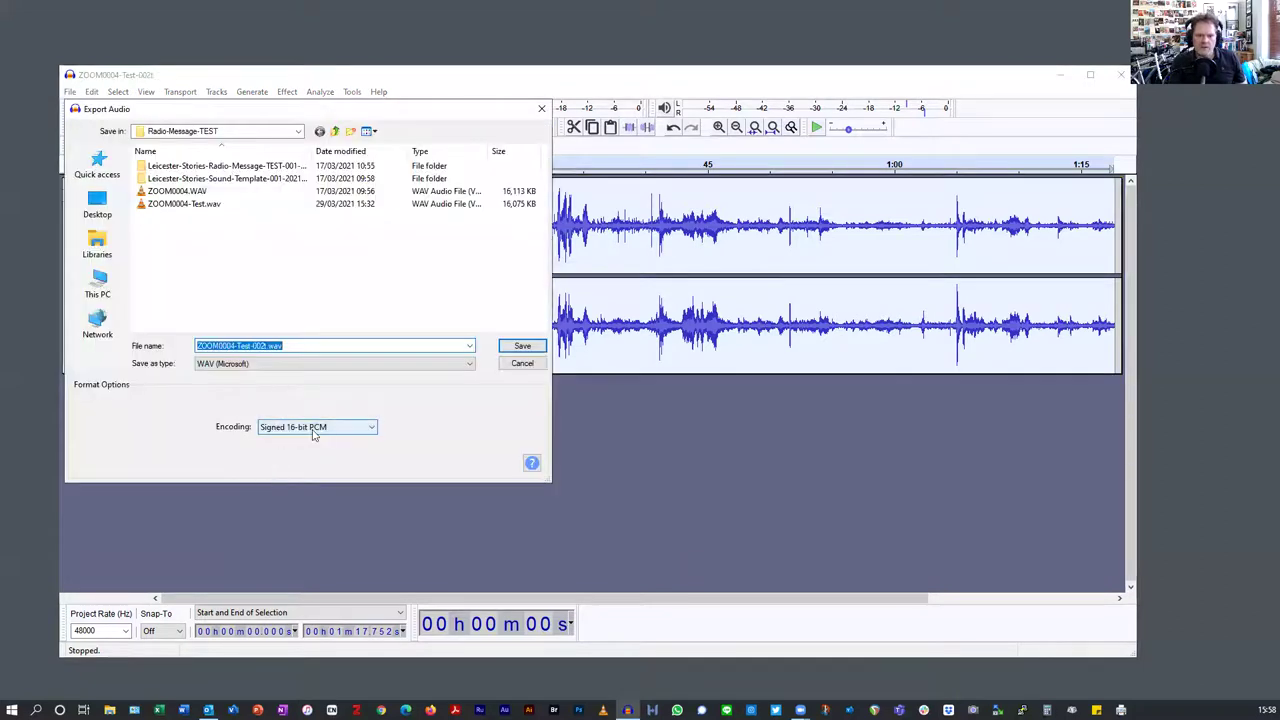
click(237, 345)
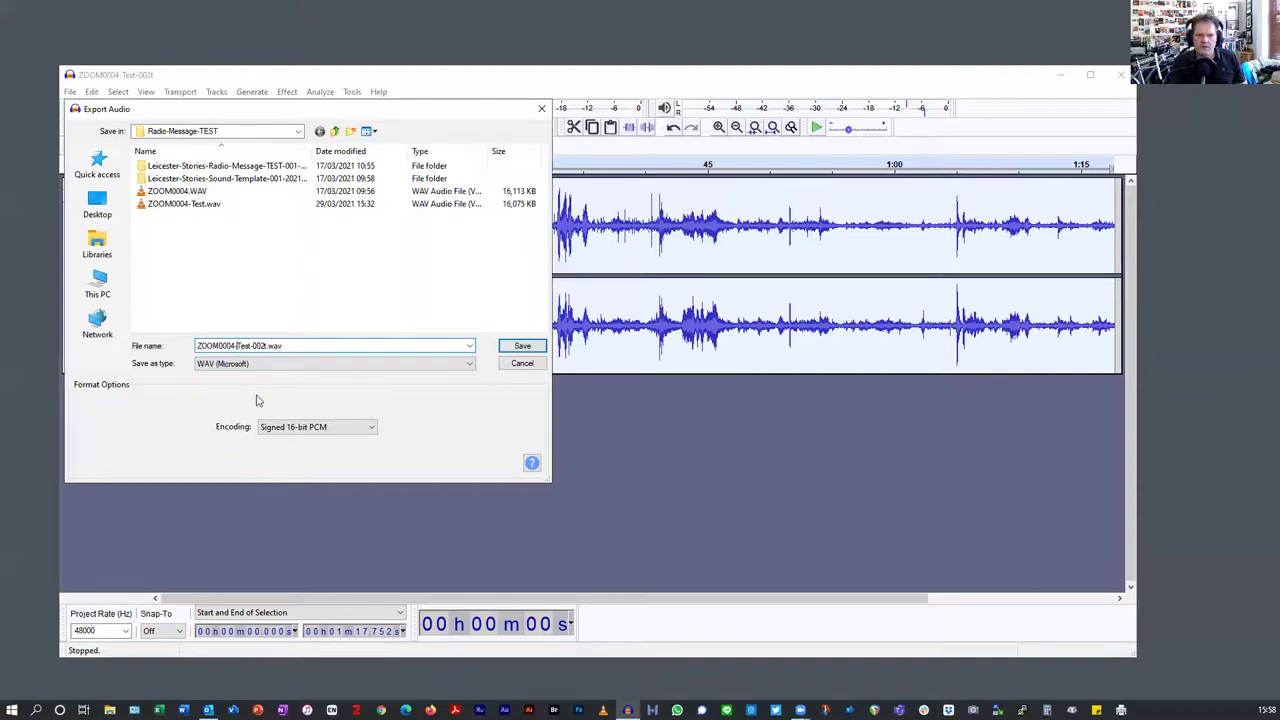
key(BackSpace)
key(BackSpace)
key(BackSpace)
key(BackSpace)
key(BackSpace)
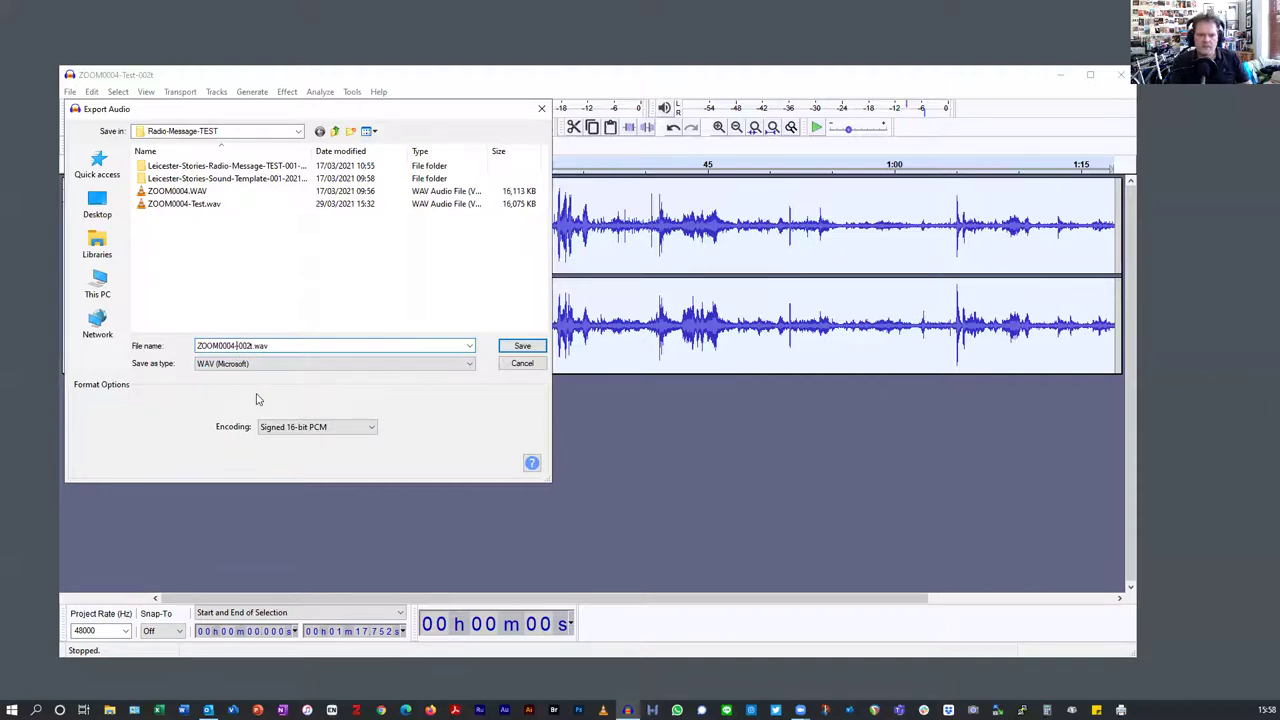
text(Mx-00)
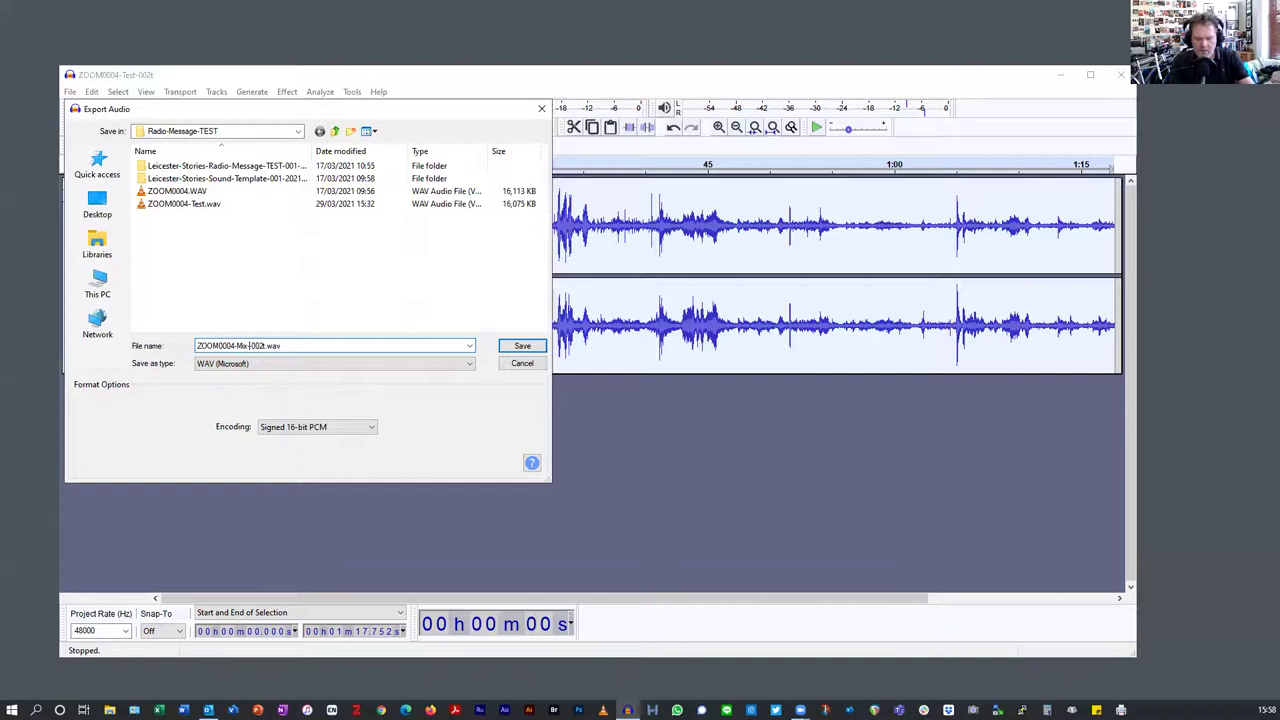
text(1)
key(Delete)
key(Delete)
key(Delete)
key(Delete)
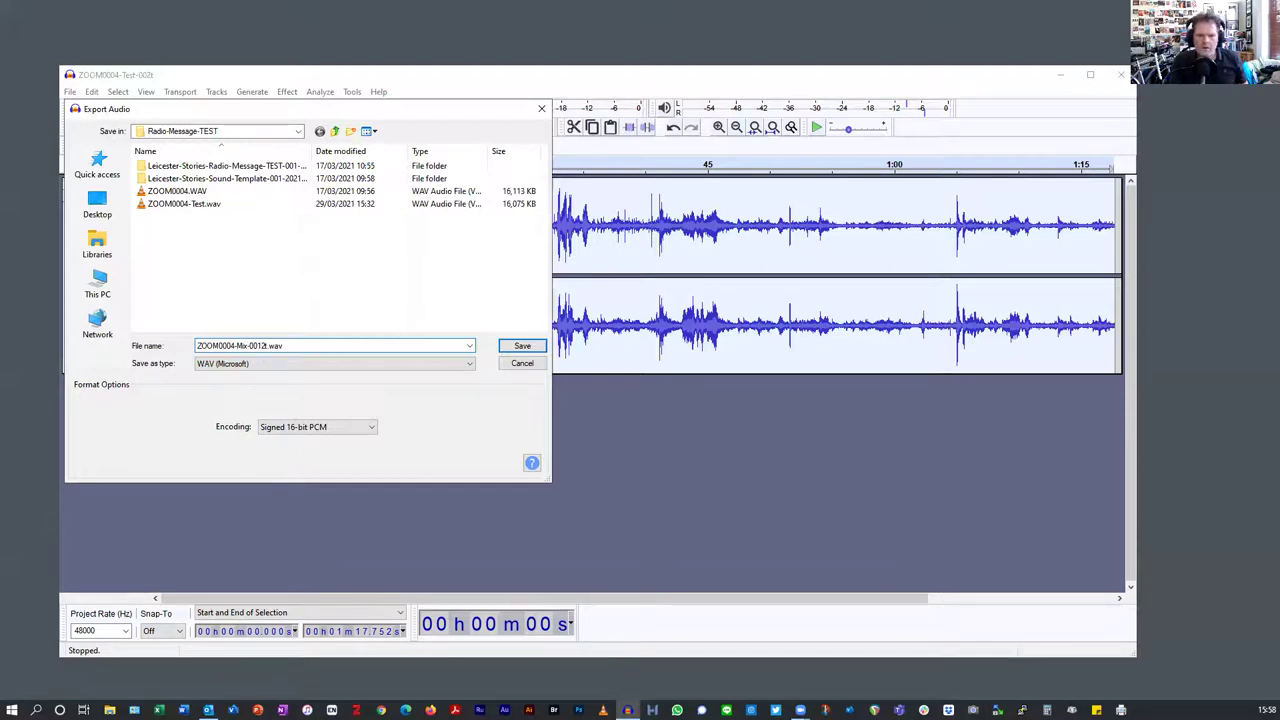
click(525, 346)
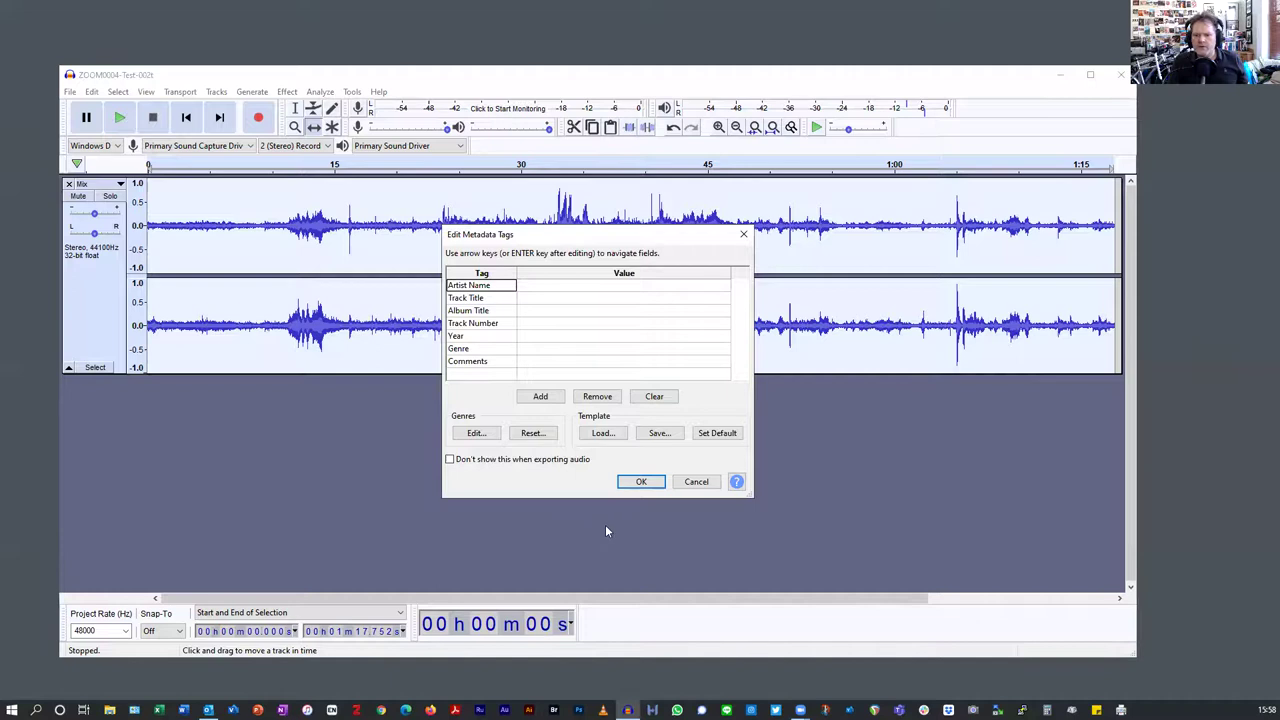
click(640, 483)
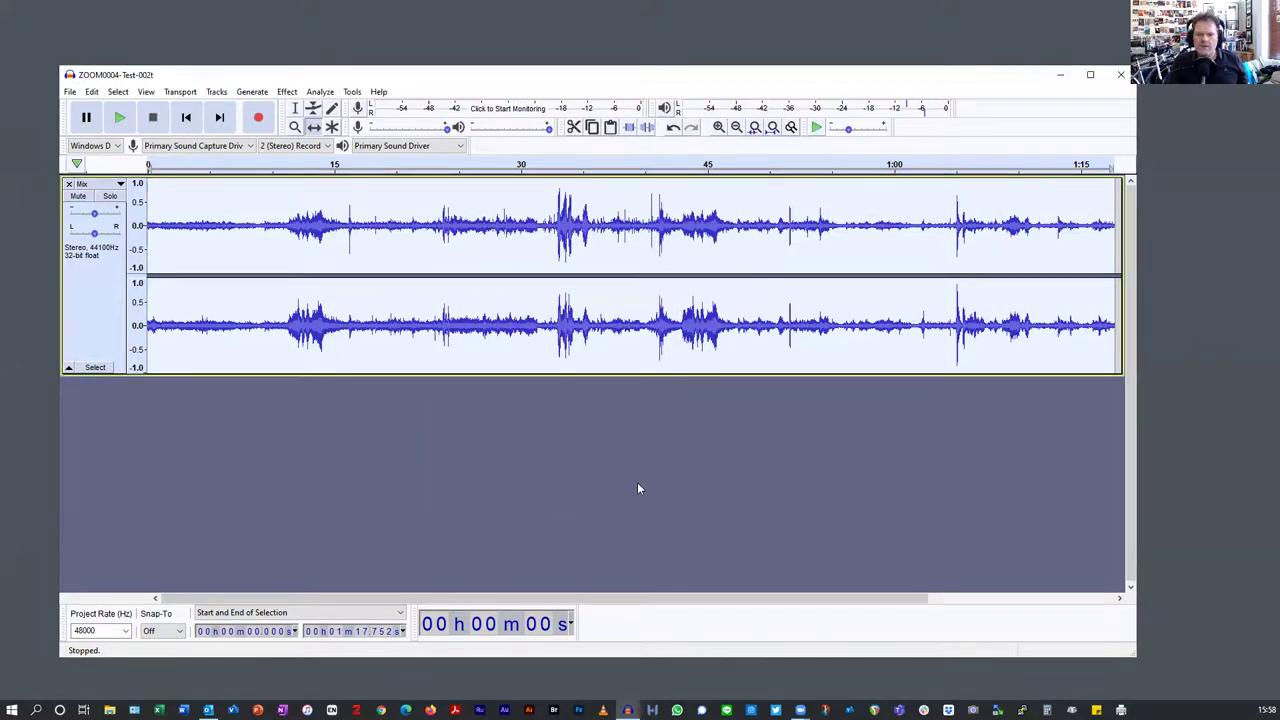
Step: Export the mix as an MP3 named ZOOM0004-Test-002t.mp3 at Medium, 145-185 kbps preset quality, leaving the metadata tags empty
click(71, 92)
mouse_move(86, 189)
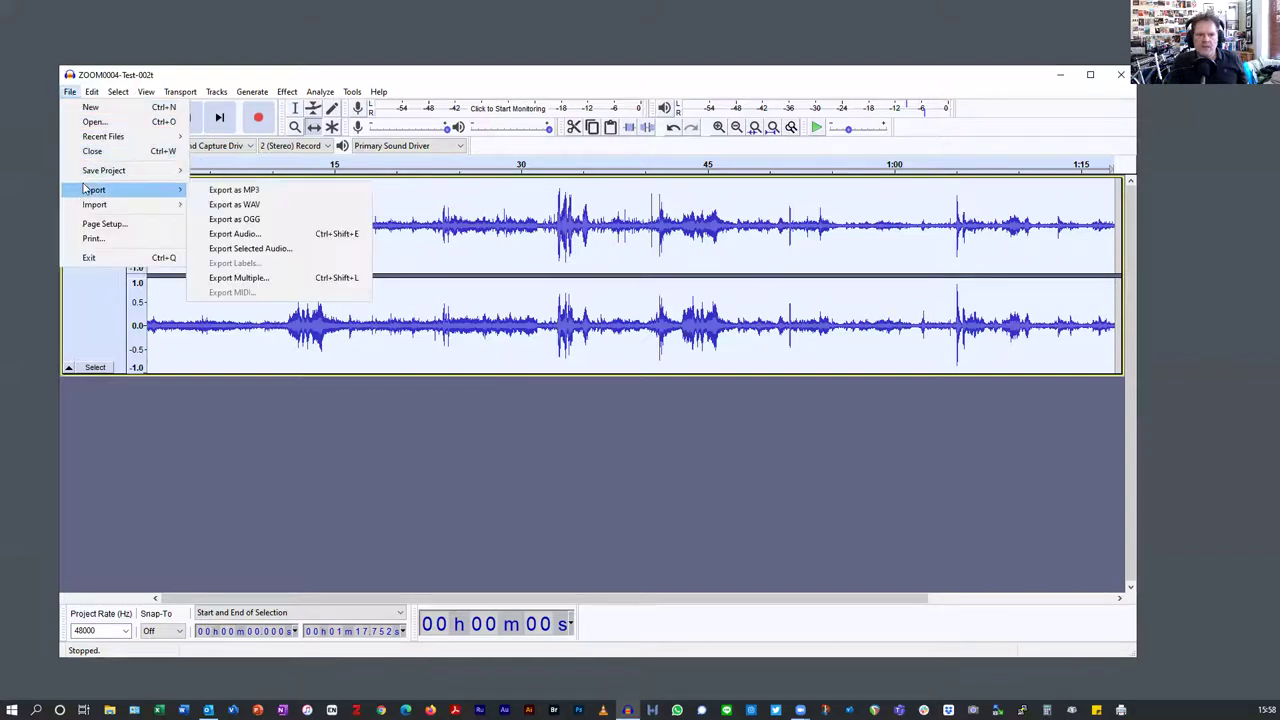
click(222, 189)
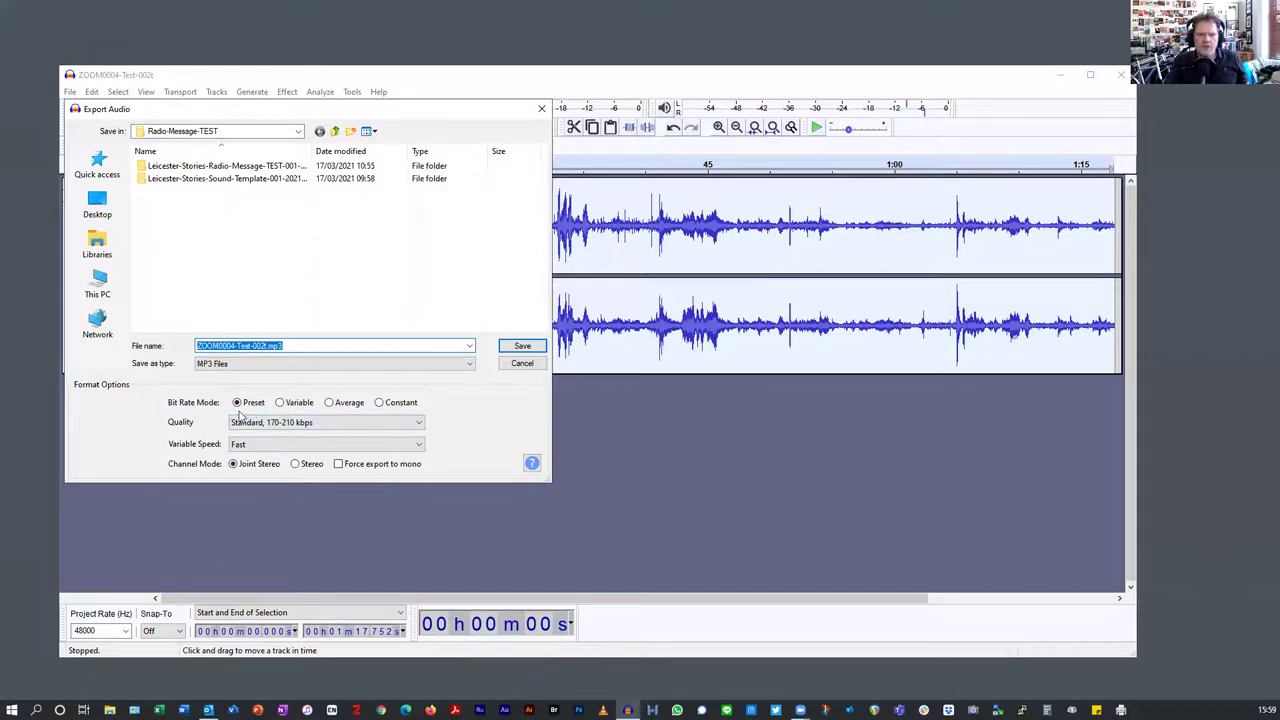
click(289, 428)
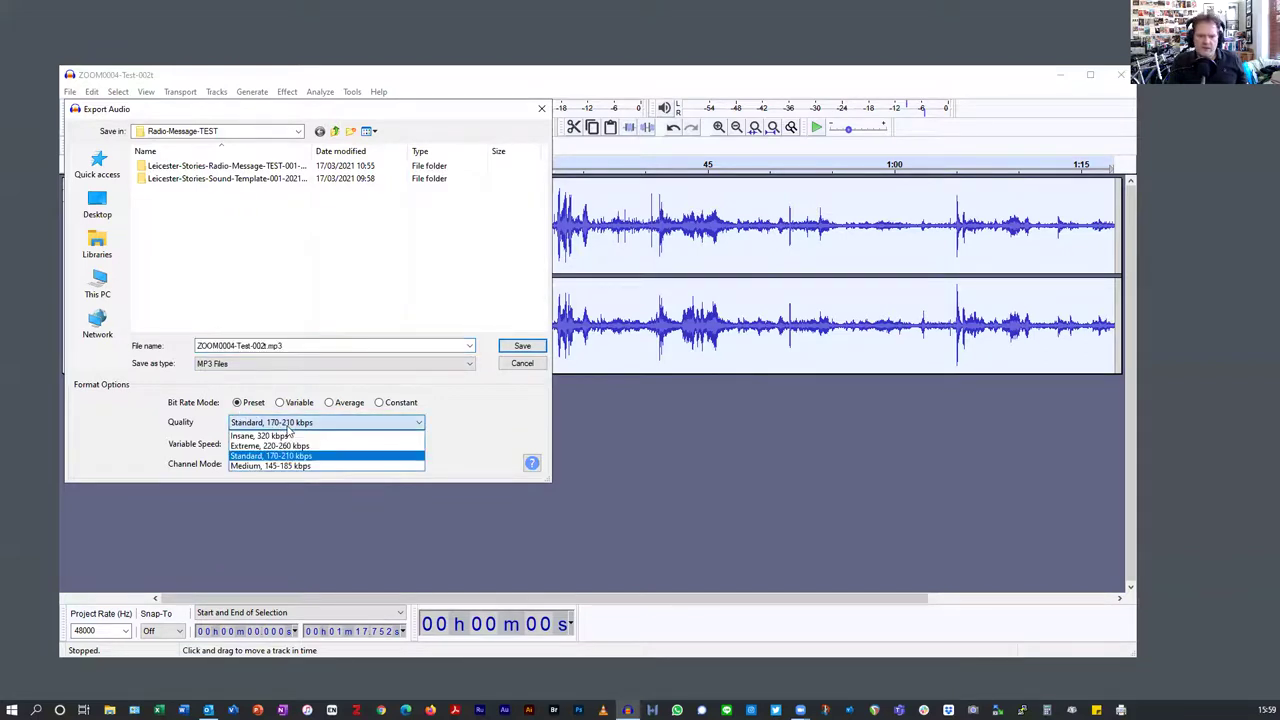
click(289, 466)
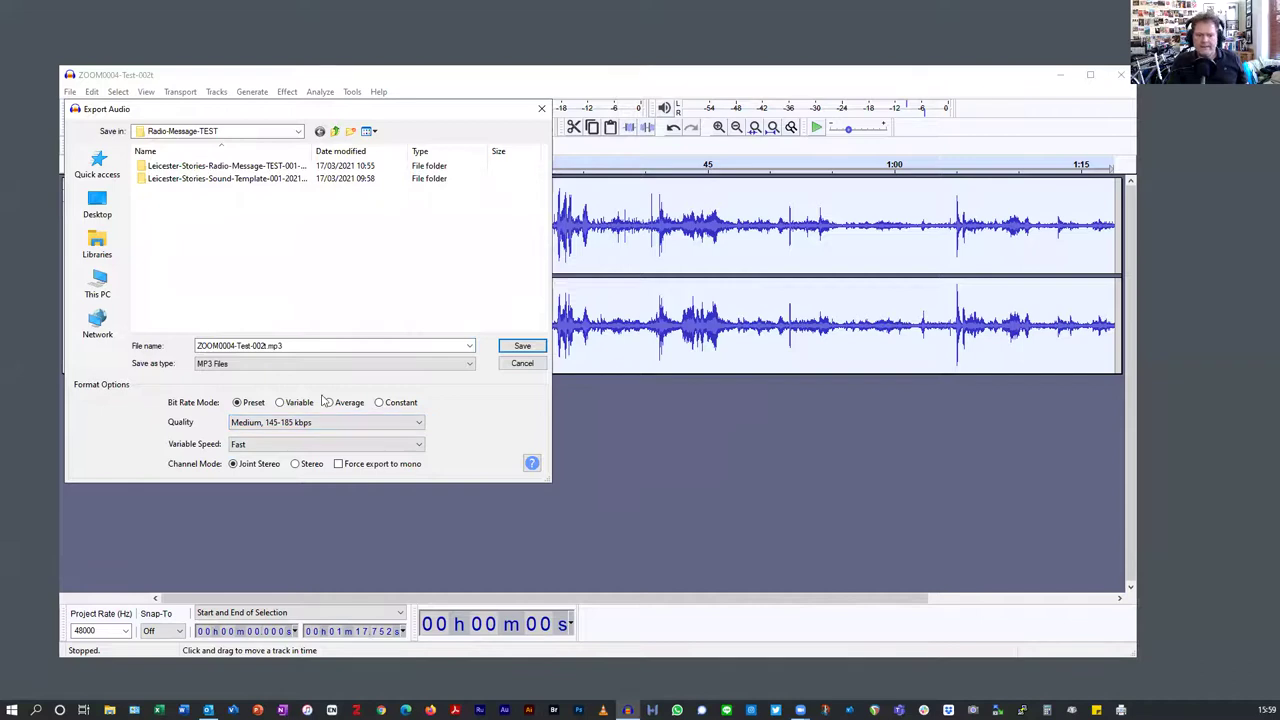
click(513, 347)
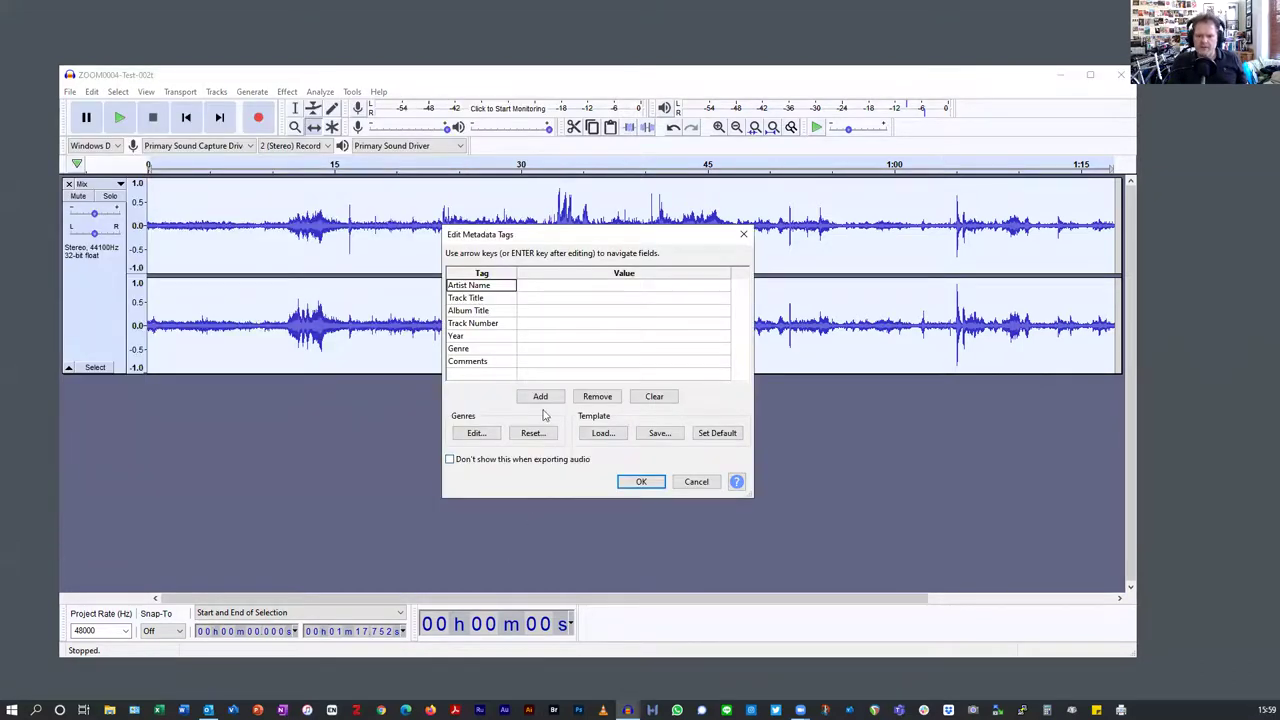
click(634, 483)
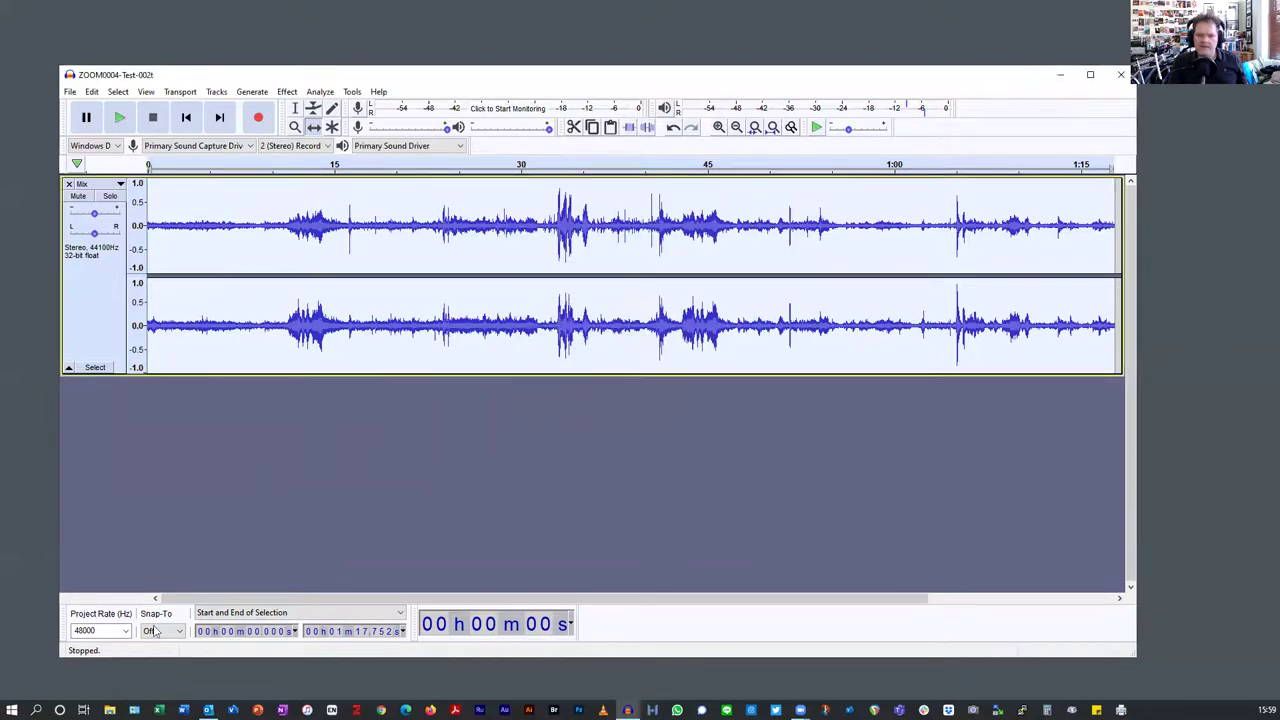
Step: In File Explorer, open Audio Projects > 001-Leicester-Stories > Radio-Message-TEST on Store-A (G:) and select the exported MP3 file
key(super+e)
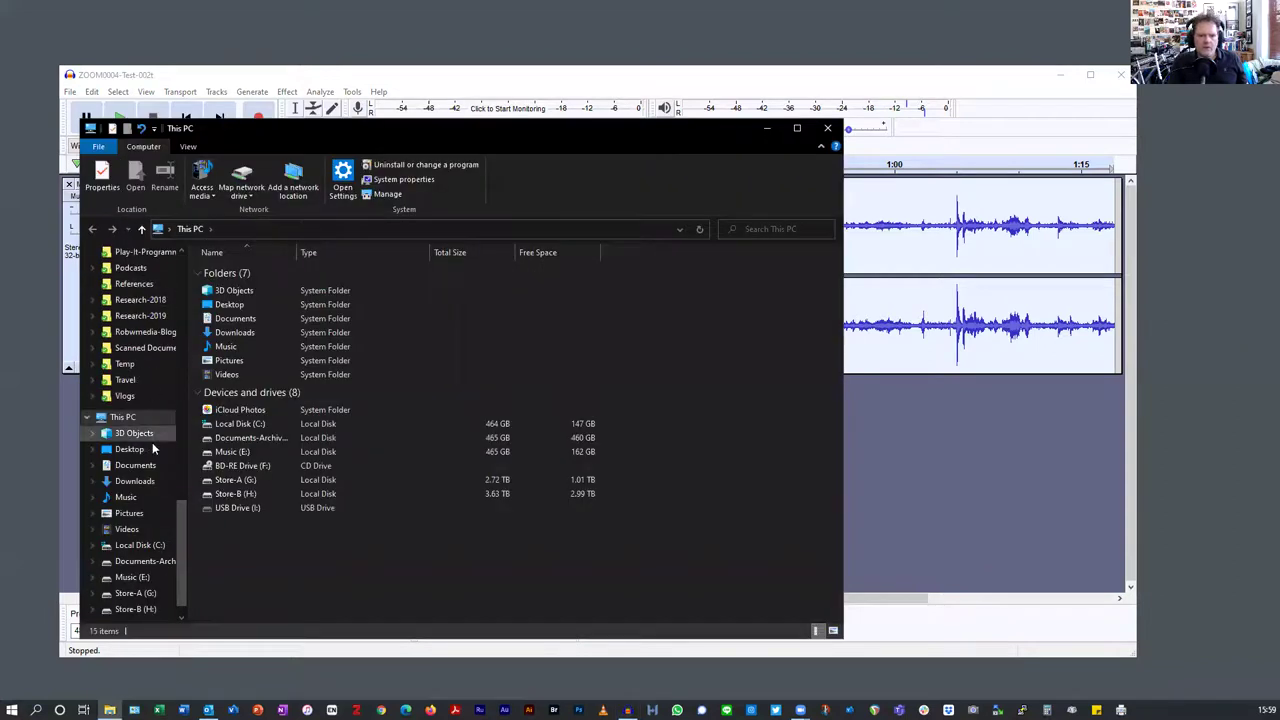
click(135, 593)
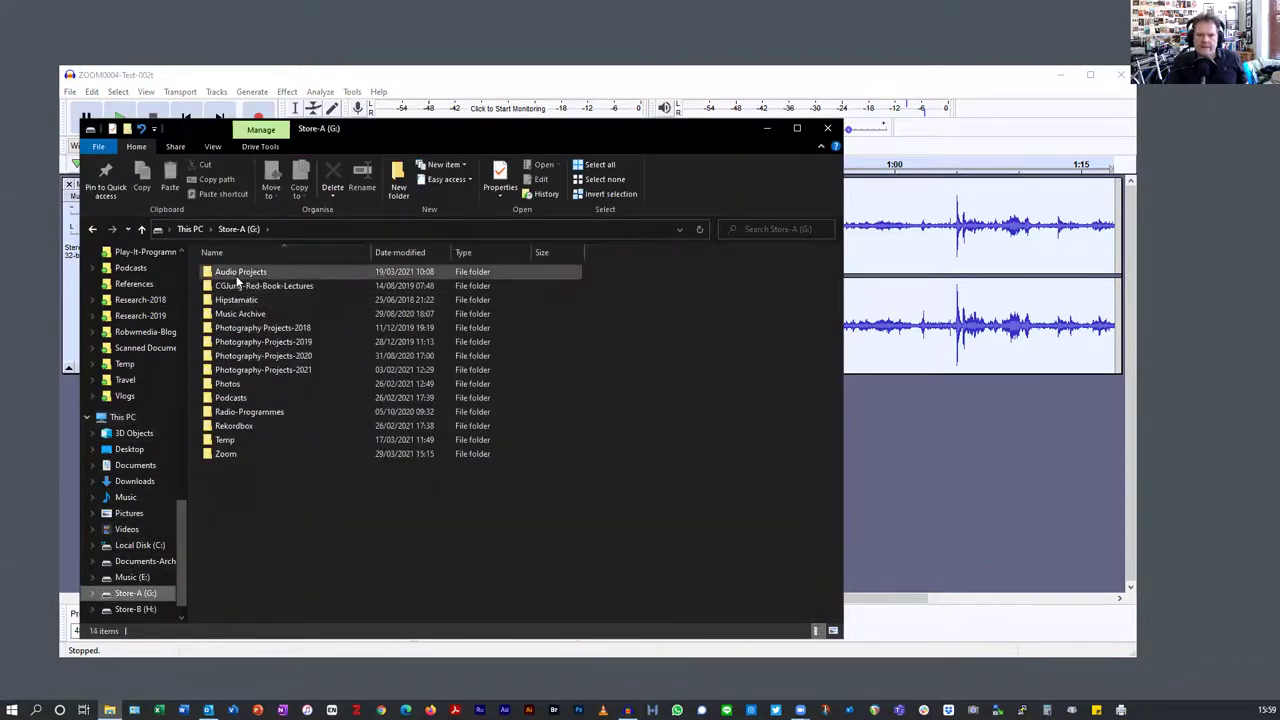
double_click(238, 273)
double_click(238, 276)
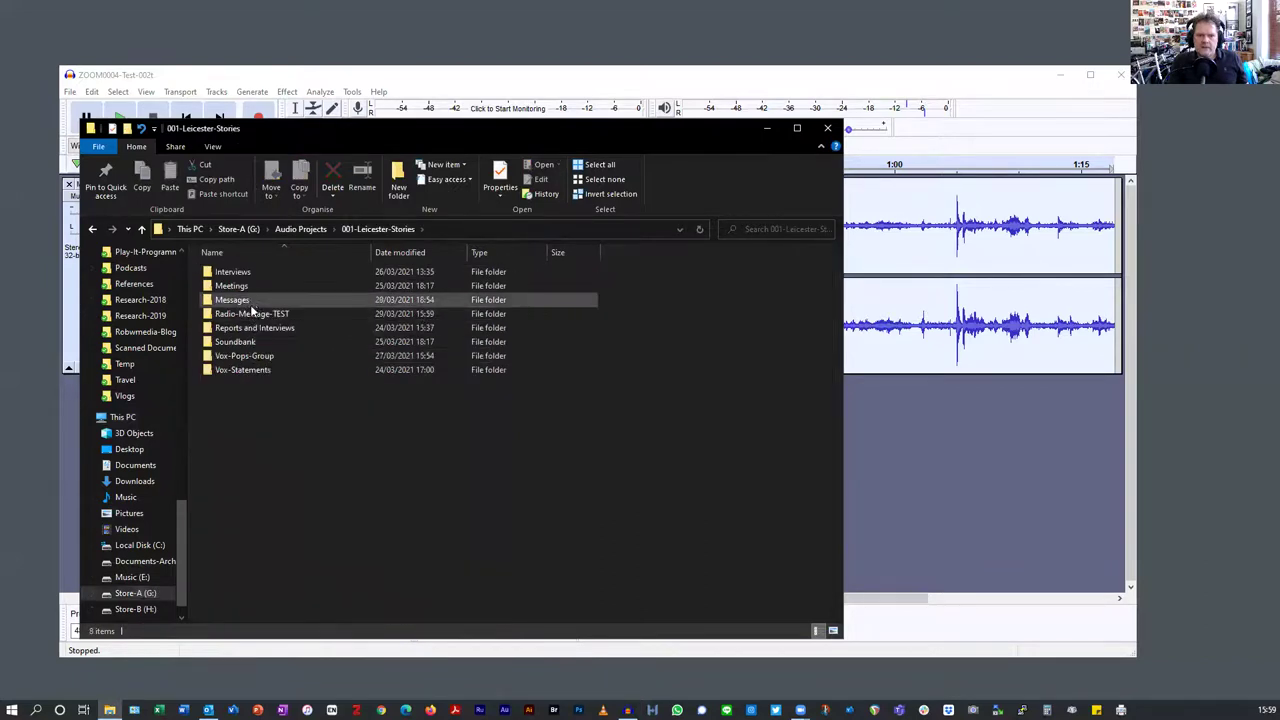
click(250, 316)
double_click(250, 316)
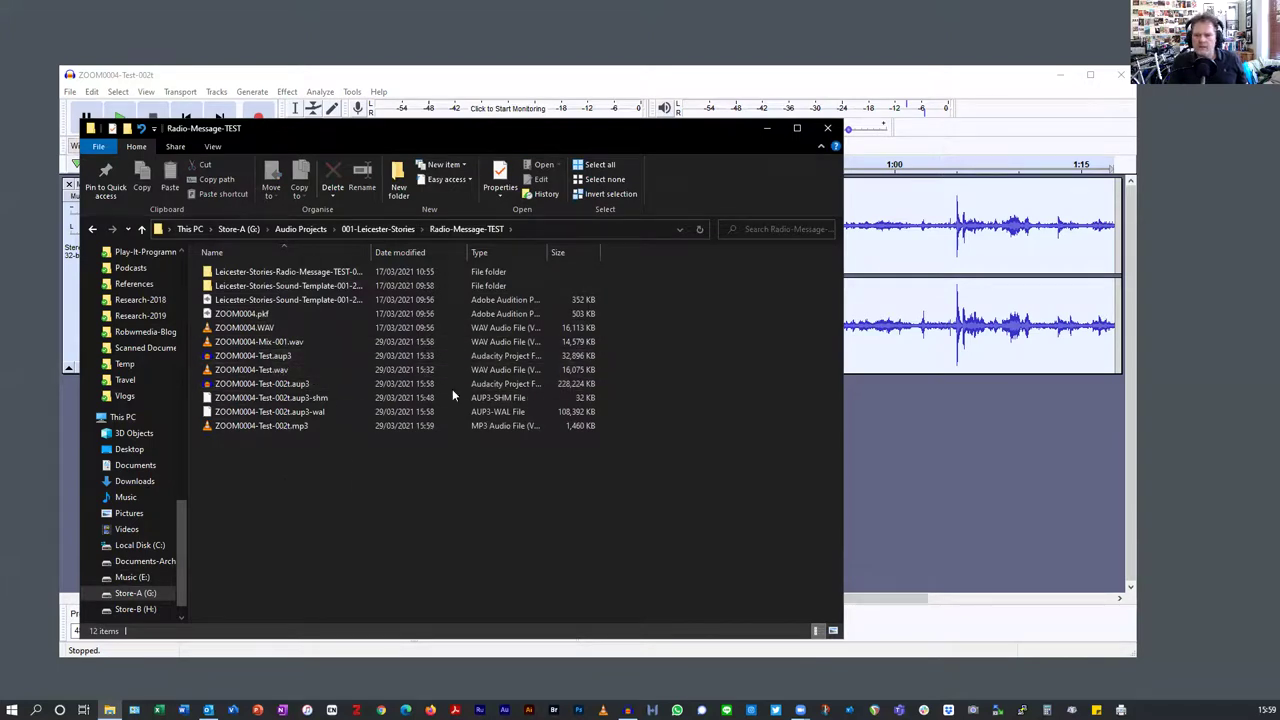
click(245, 430)
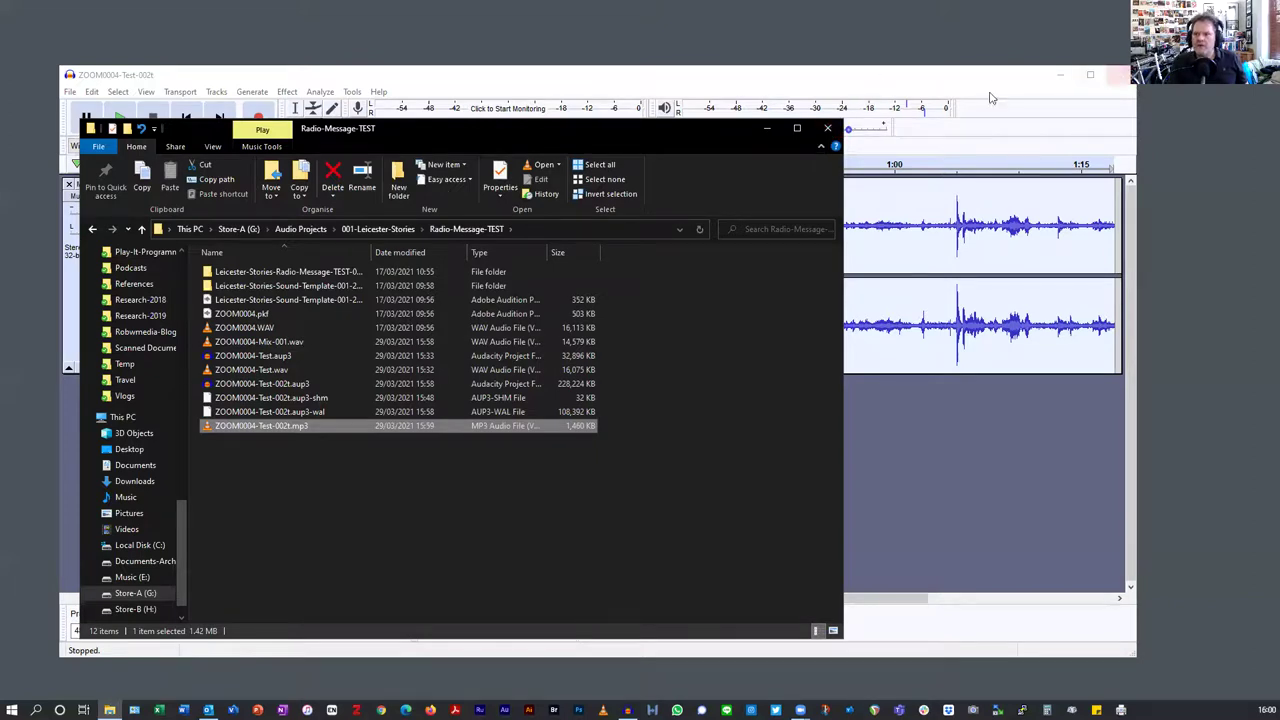
Step: Close the mixed project in Audacity, saving its changes, and reopen ZOOM0004-Test-002t.aup3 from the Radio-Message-TEST folder
click(1123, 77)
click(1122, 80)
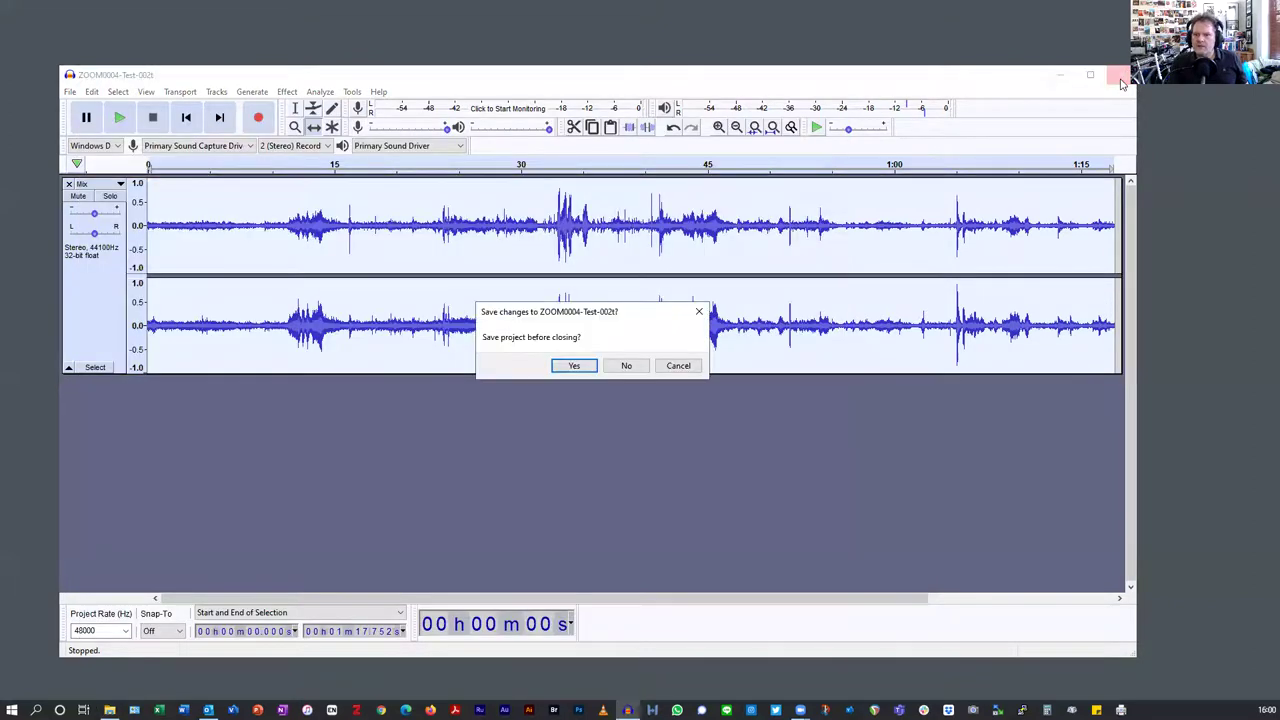
click(558, 368)
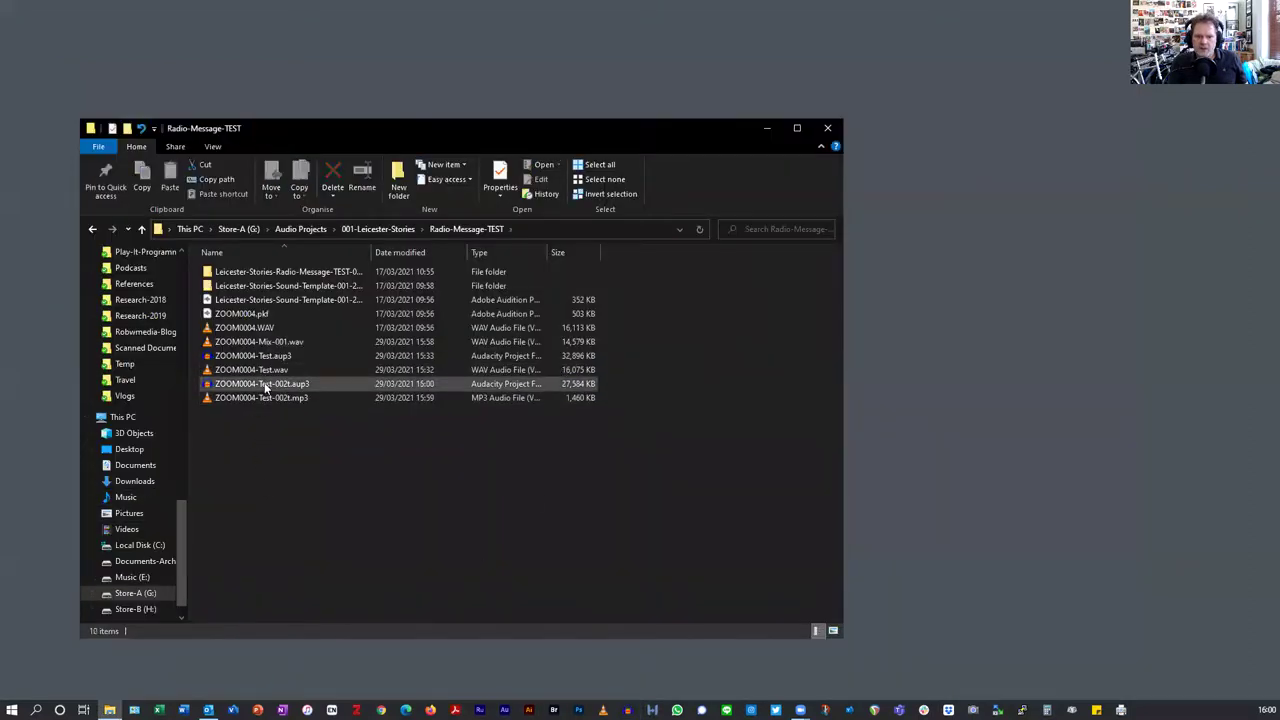
double_click(262, 384)
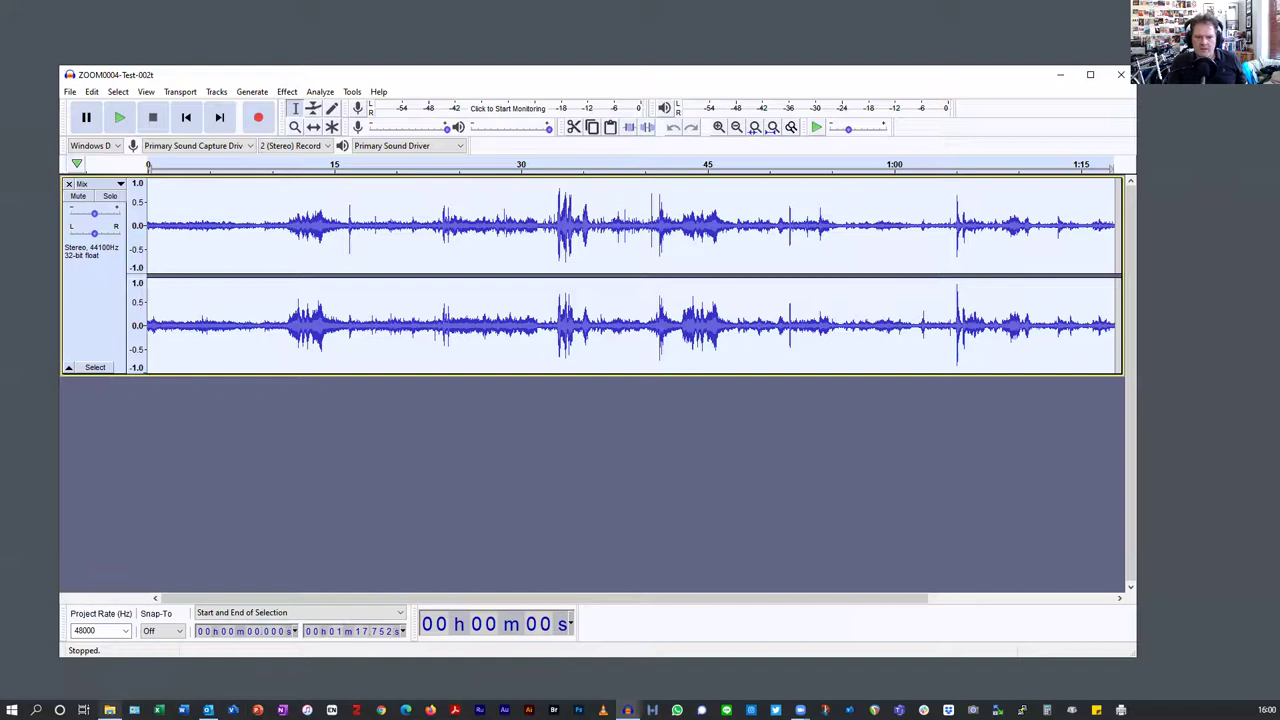
Step: Open the earlier project ZOOM0004-Test.aup3 from the Radio-Message-TEST folder in File Explorer
click(110, 710)
click(242, 358)
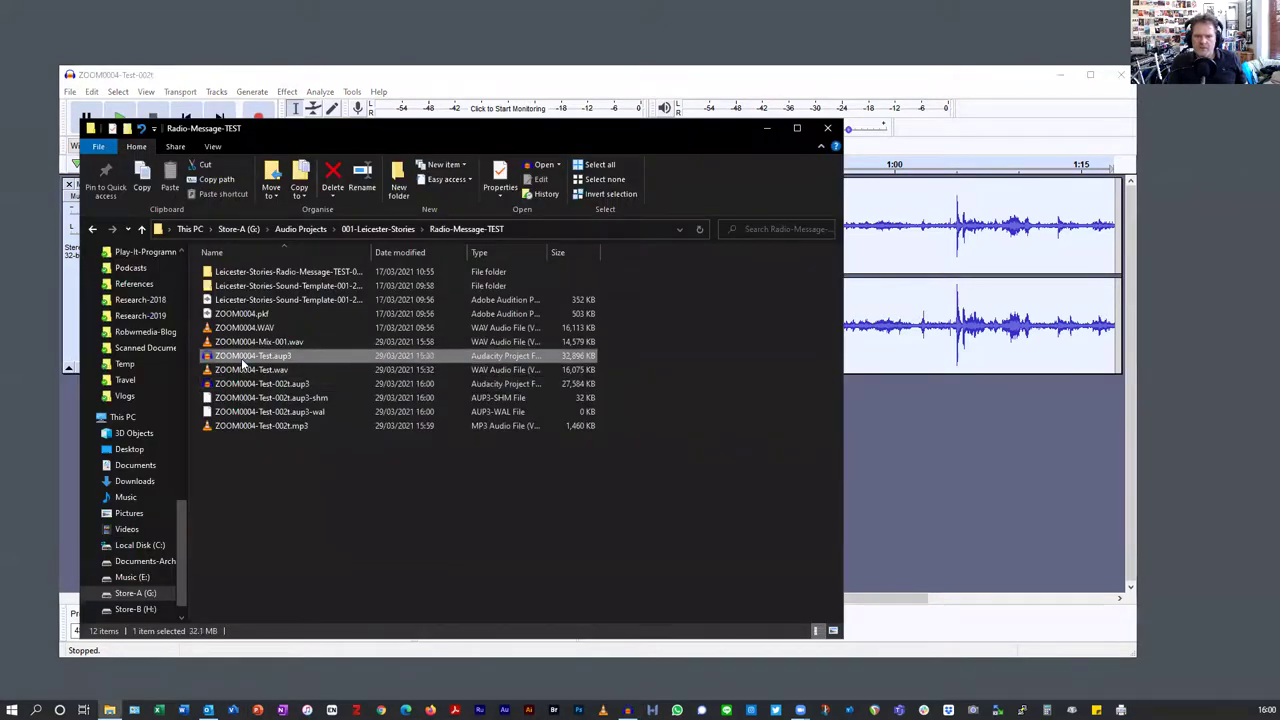
double_click(242, 360)
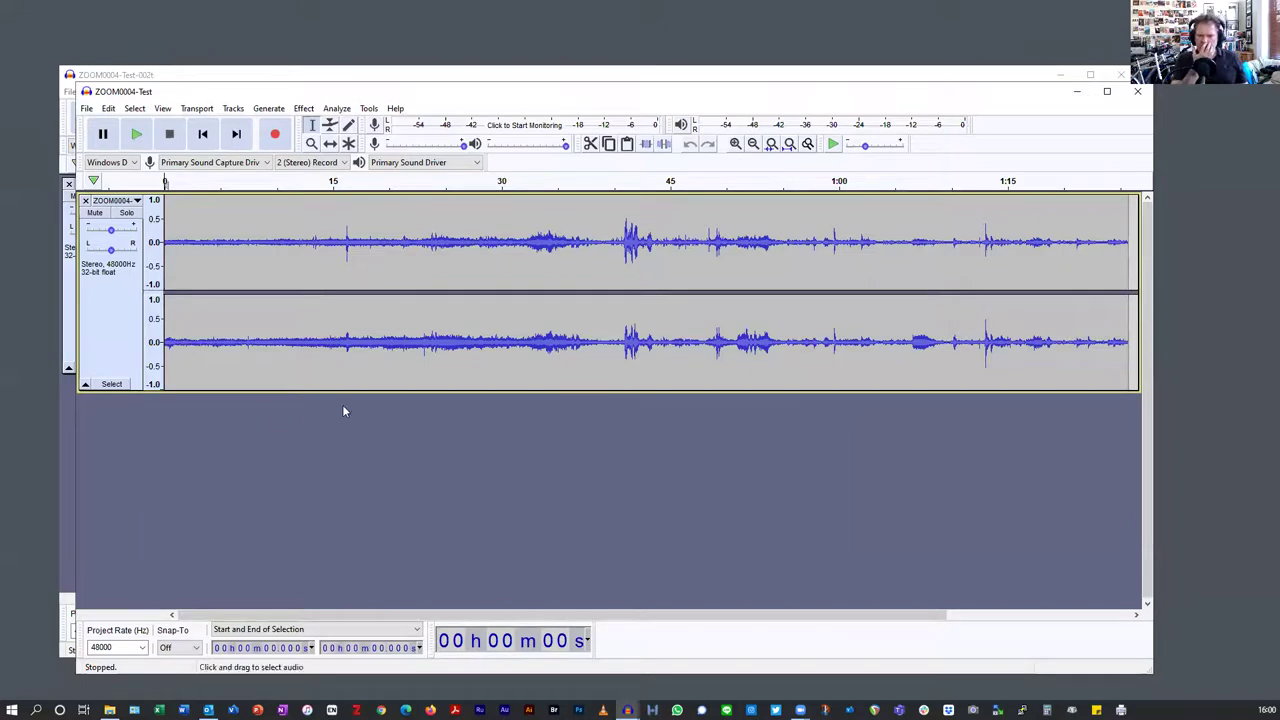
Step: Return to the ZOOM0004-Test-002t project window and check whether undo and redo are available
click(416, 74)
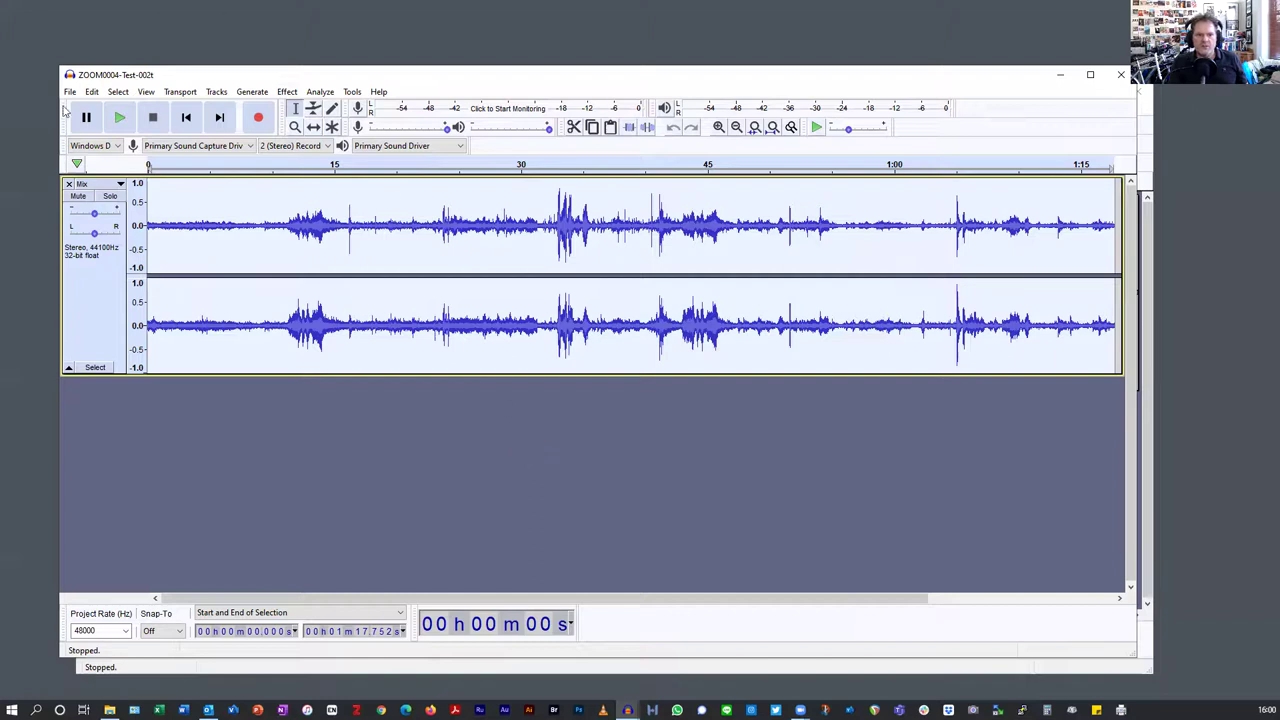
click(91, 92)
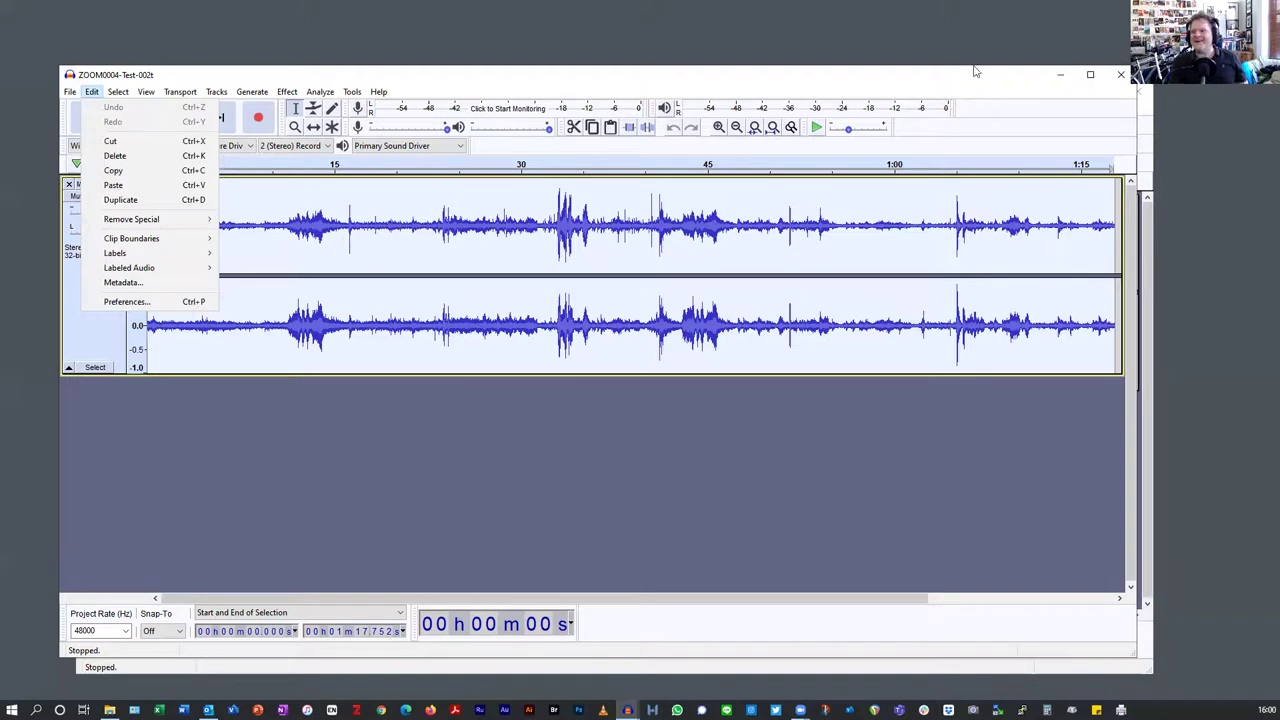
click(263, 80)
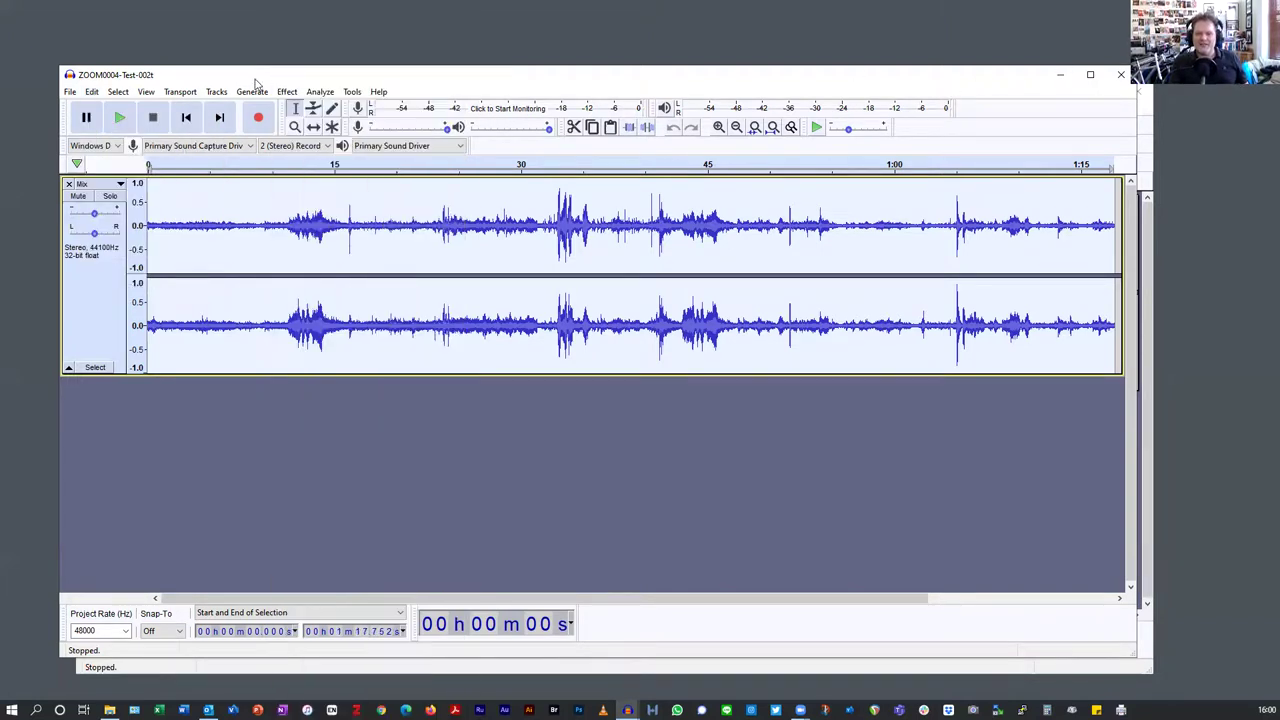